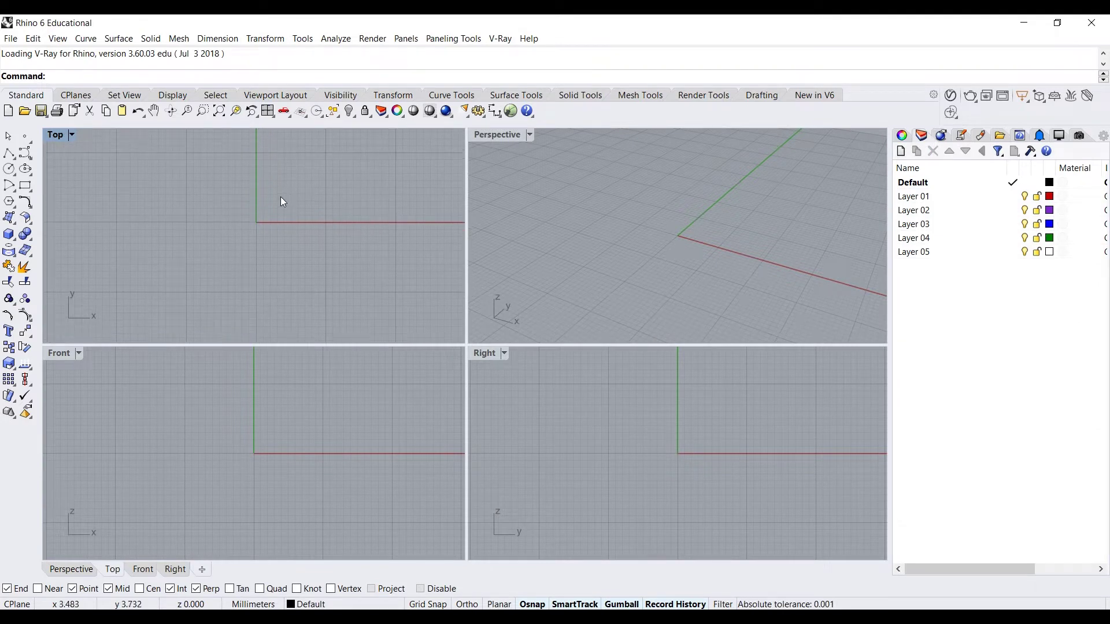
Maximize the Top viewport, look through the Front, Right and Perspective views, and restore the four-viewport layout.
click(356, 282)
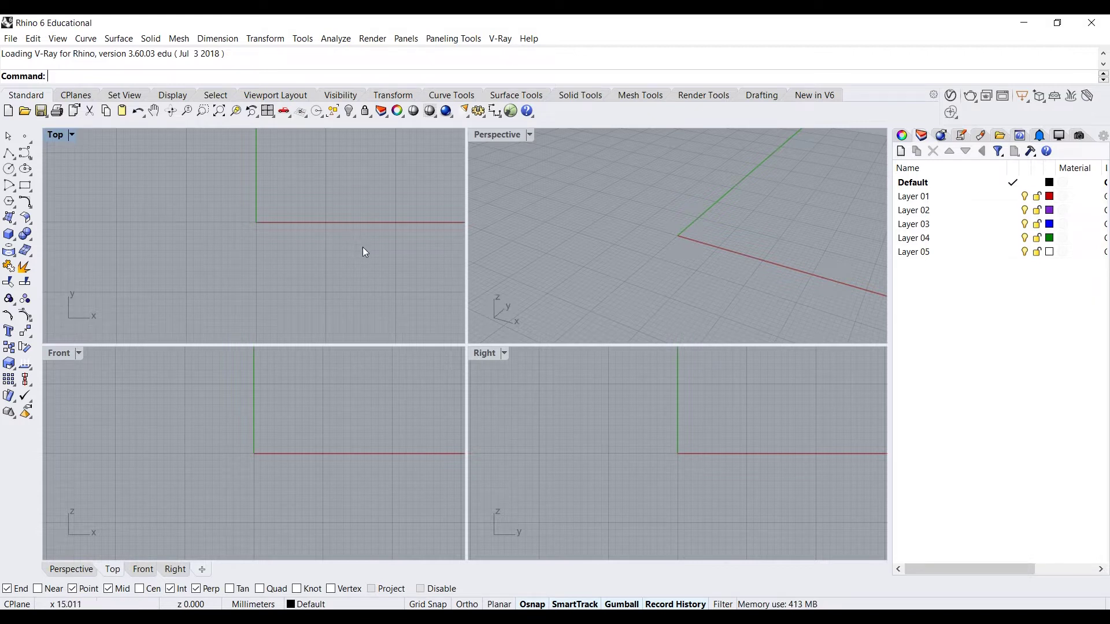
double_click(56, 139)
right_drag(357, 327, 326, 334)
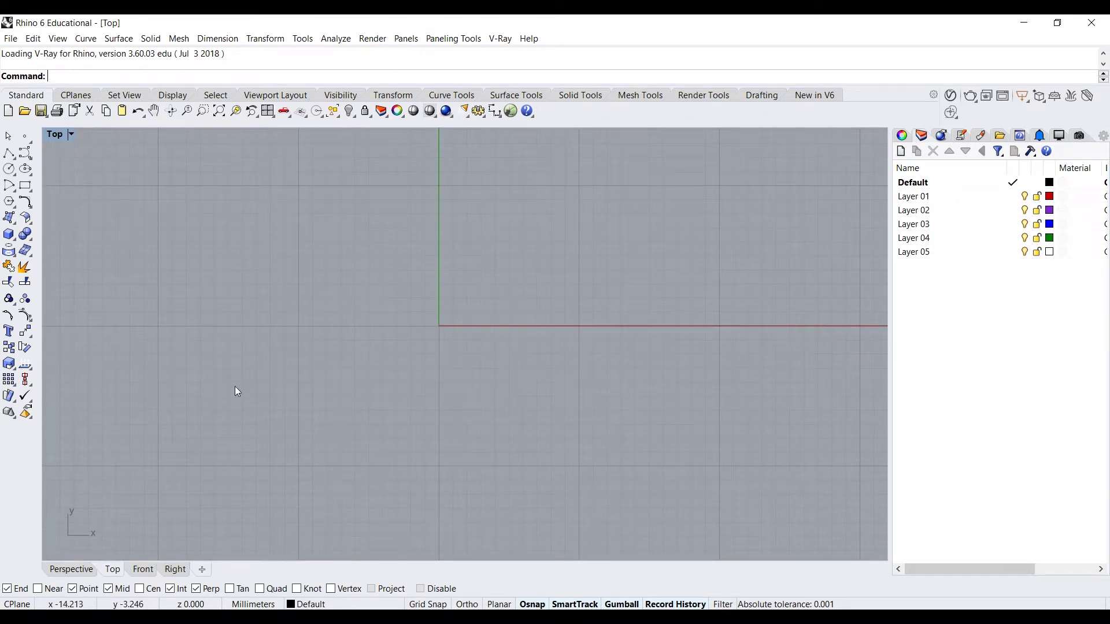
click(143, 570)
click(175, 569)
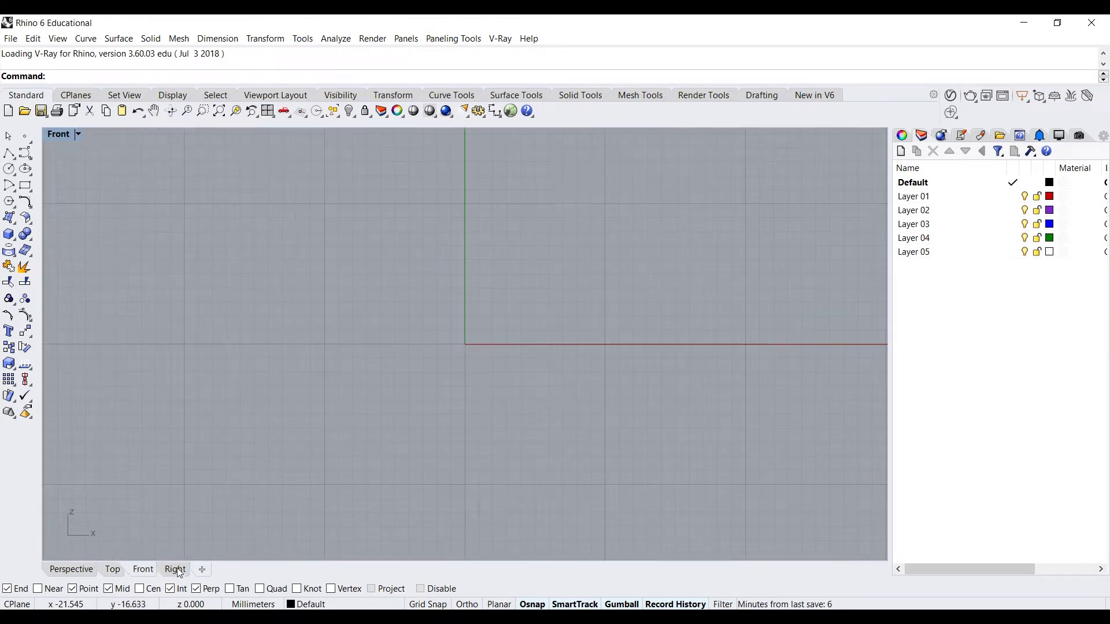
click(71, 569)
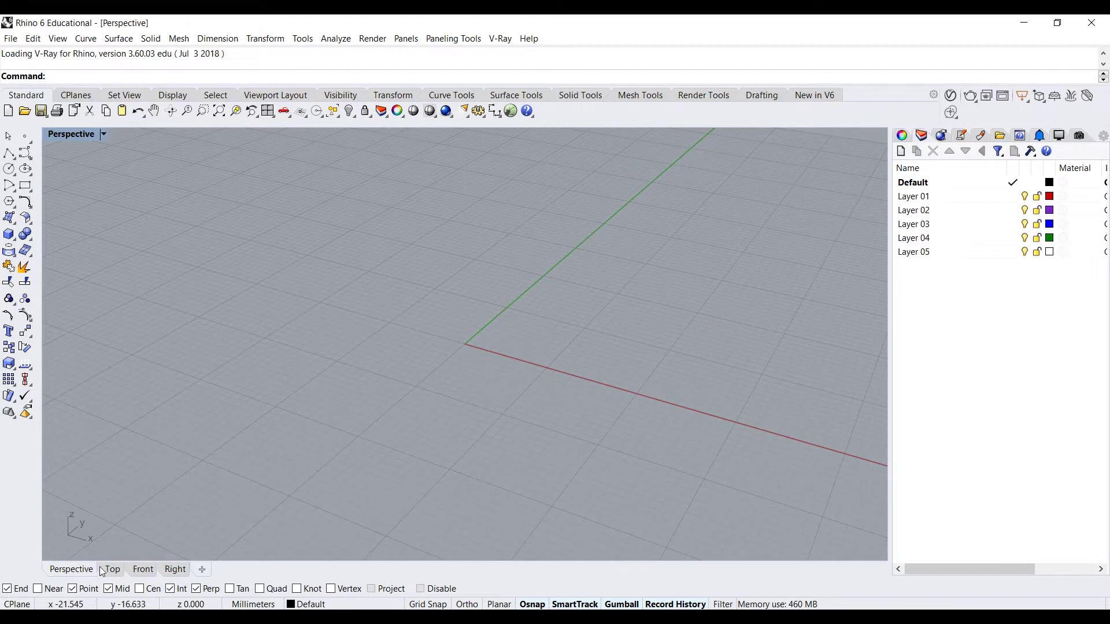
click(113, 570)
click(174, 569)
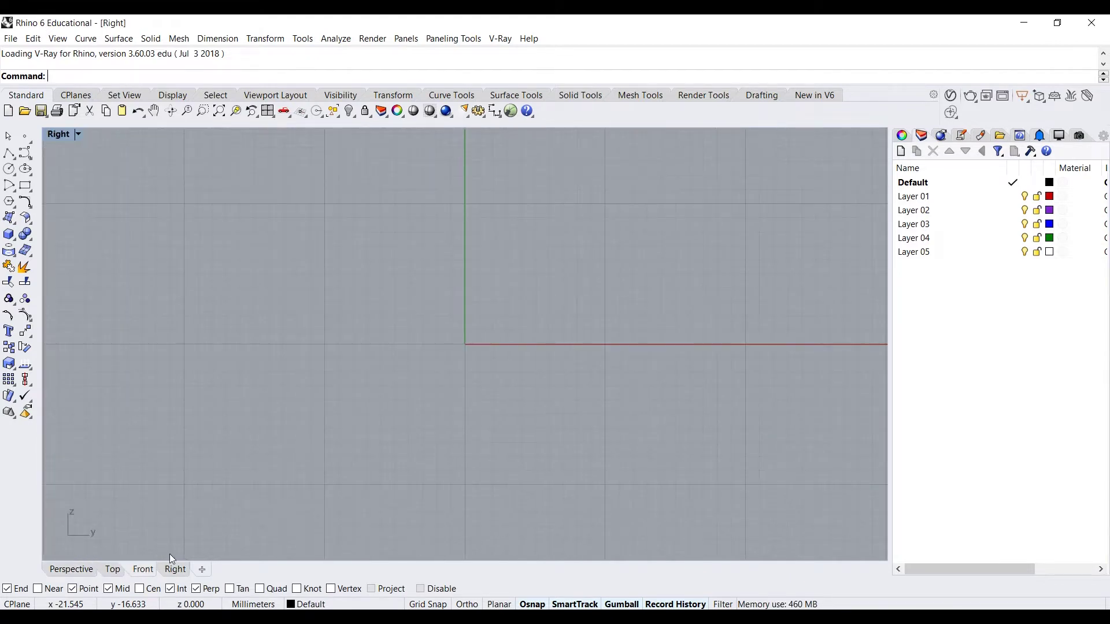
double_click(56, 138)
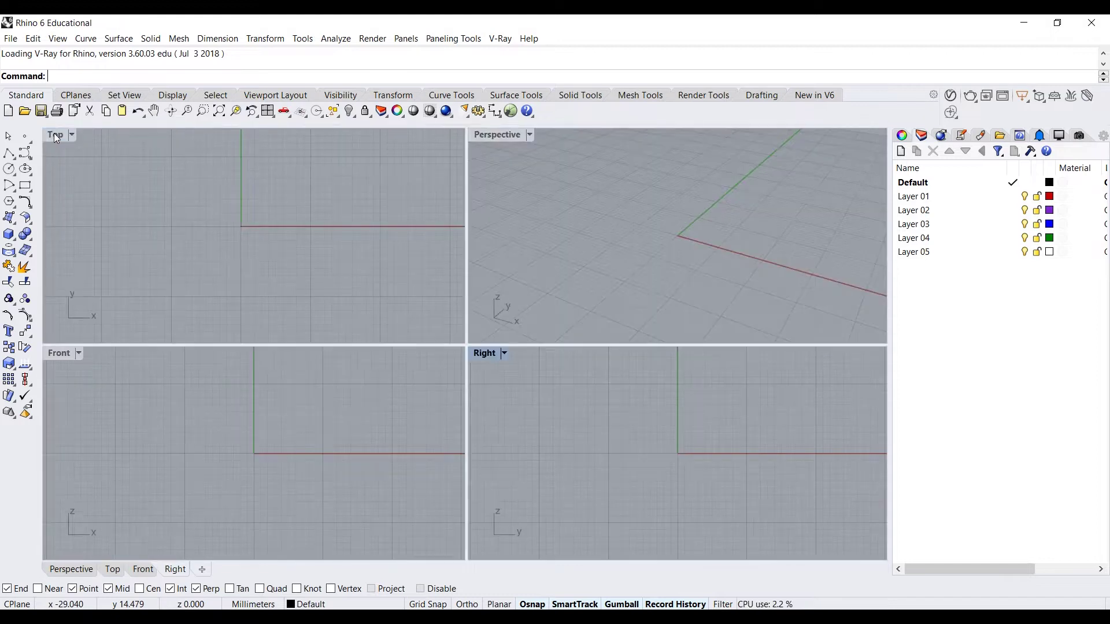
Activate the Top, Right, Perspective and Front viewports in turn and orbit the Perspective view.
click(352, 286)
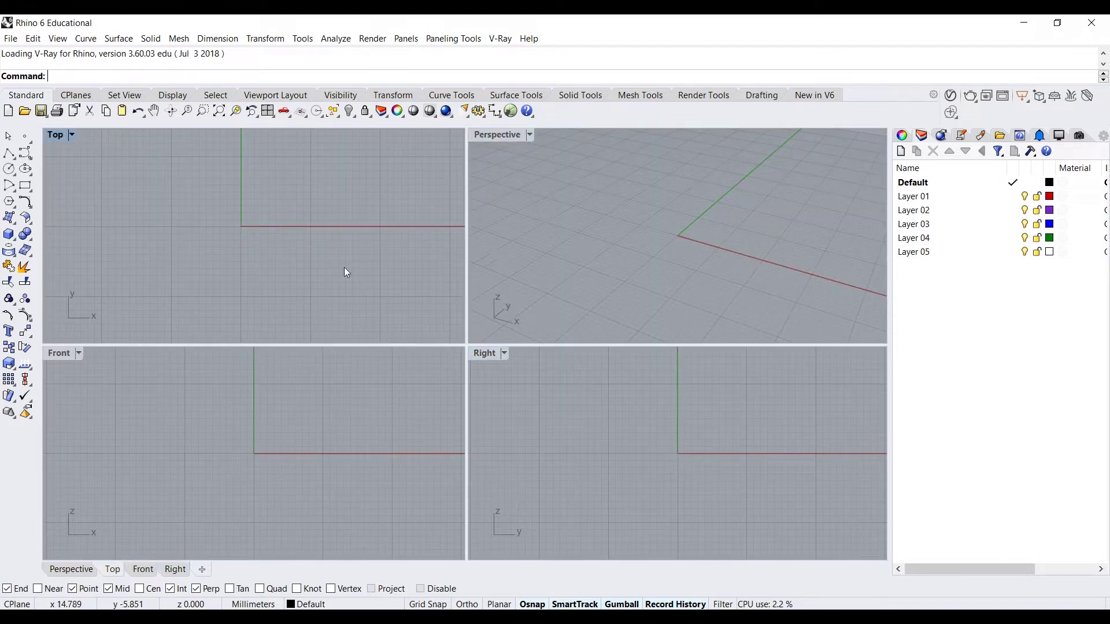
click(532, 383)
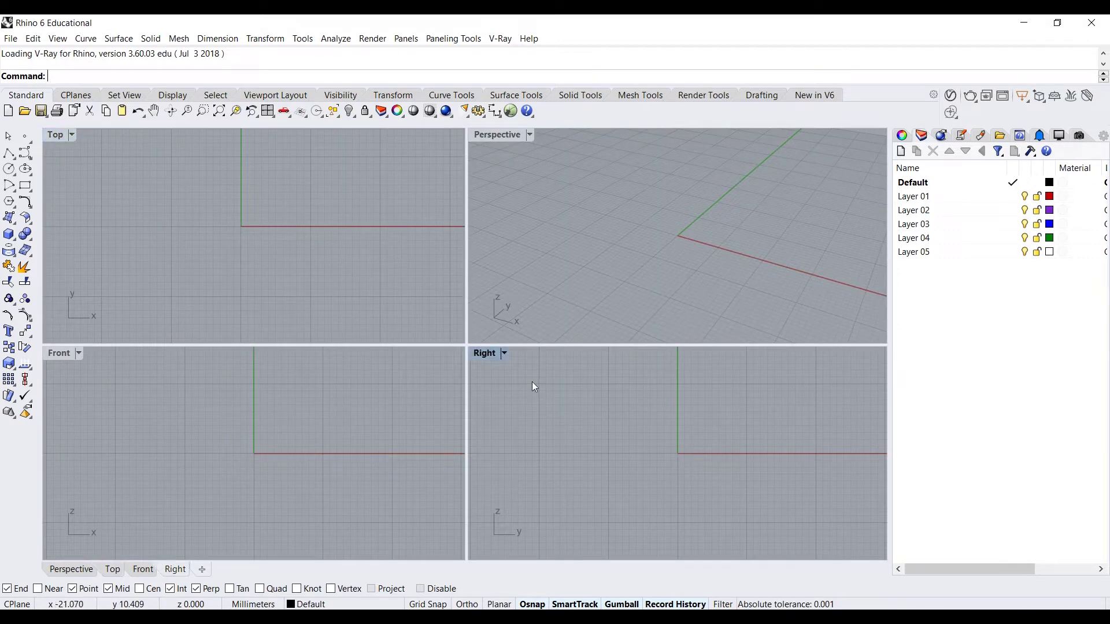
click(483, 327)
click(420, 258)
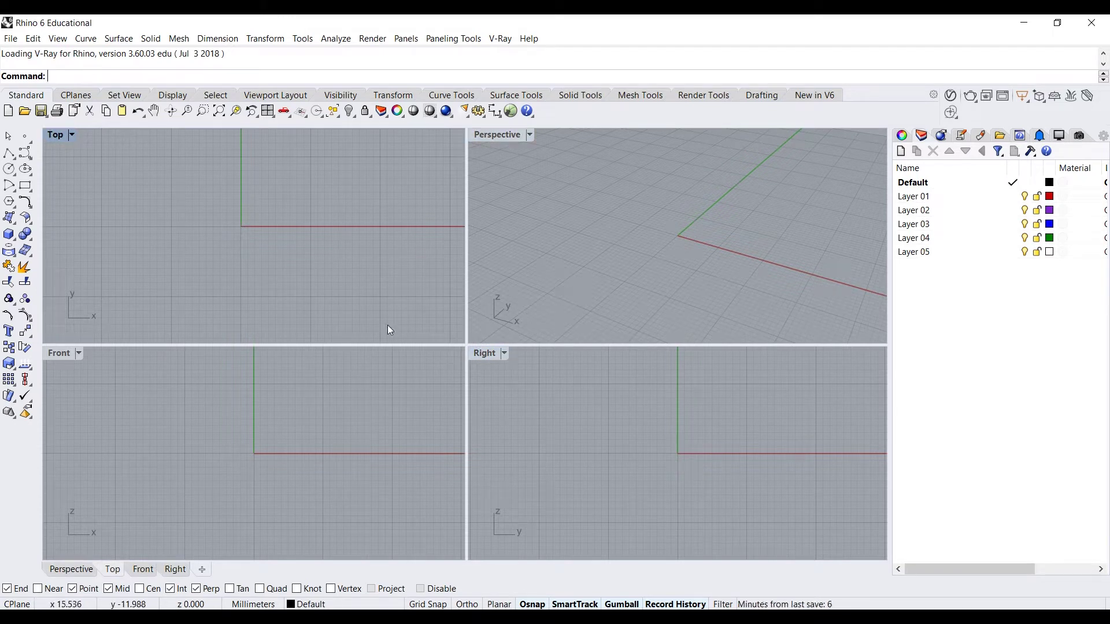
right_drag(533, 256, 624, 208)
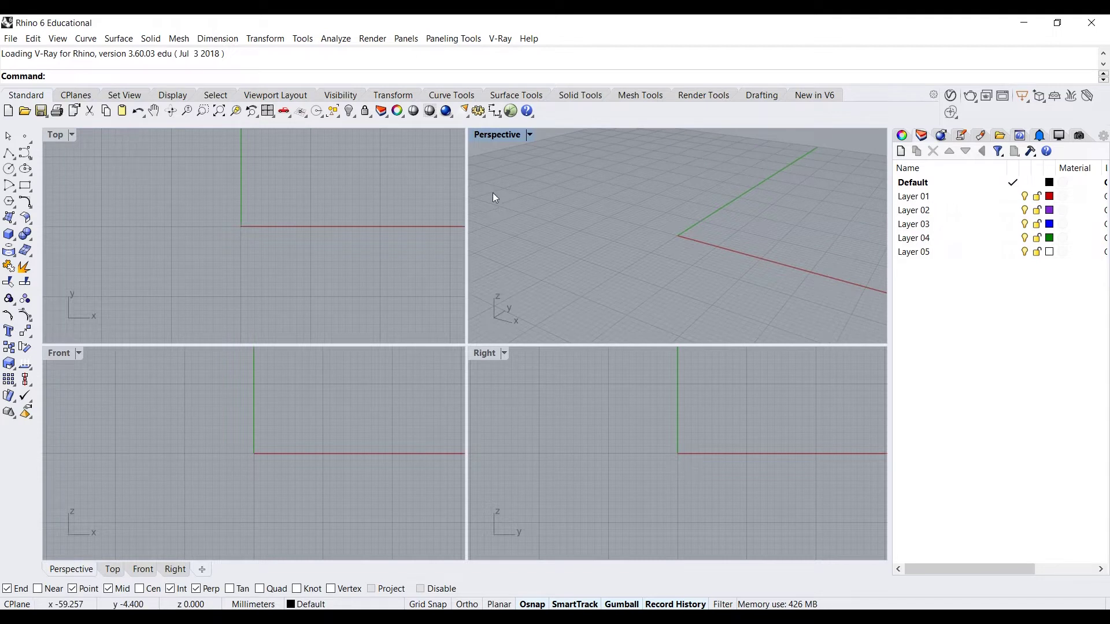
right_drag(515, 169, 520, 178)
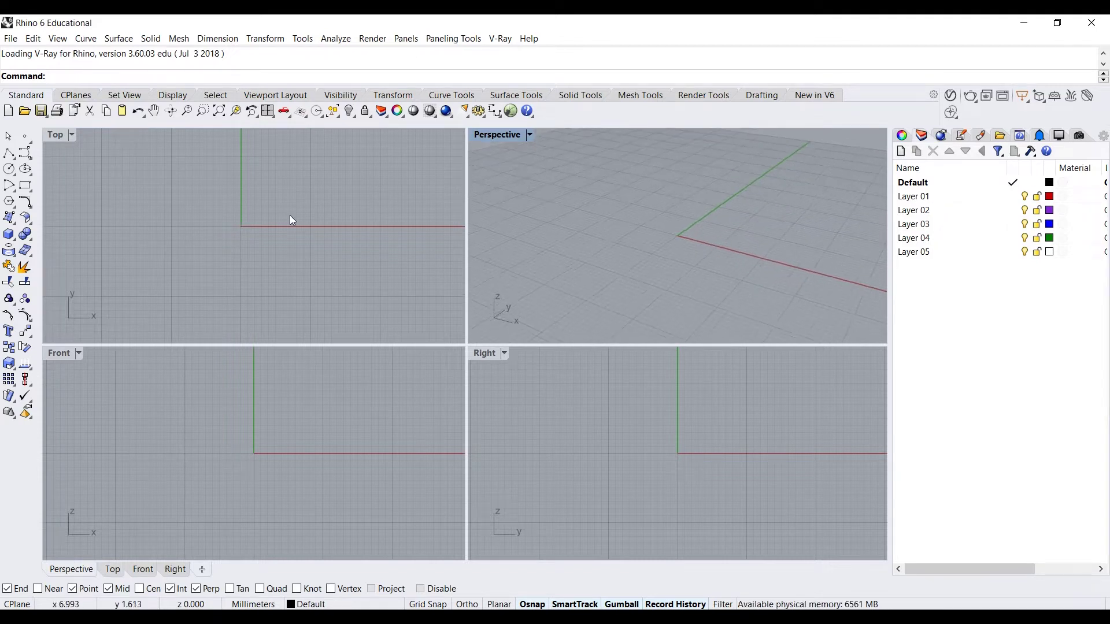
right_drag(260, 223, 252, 224)
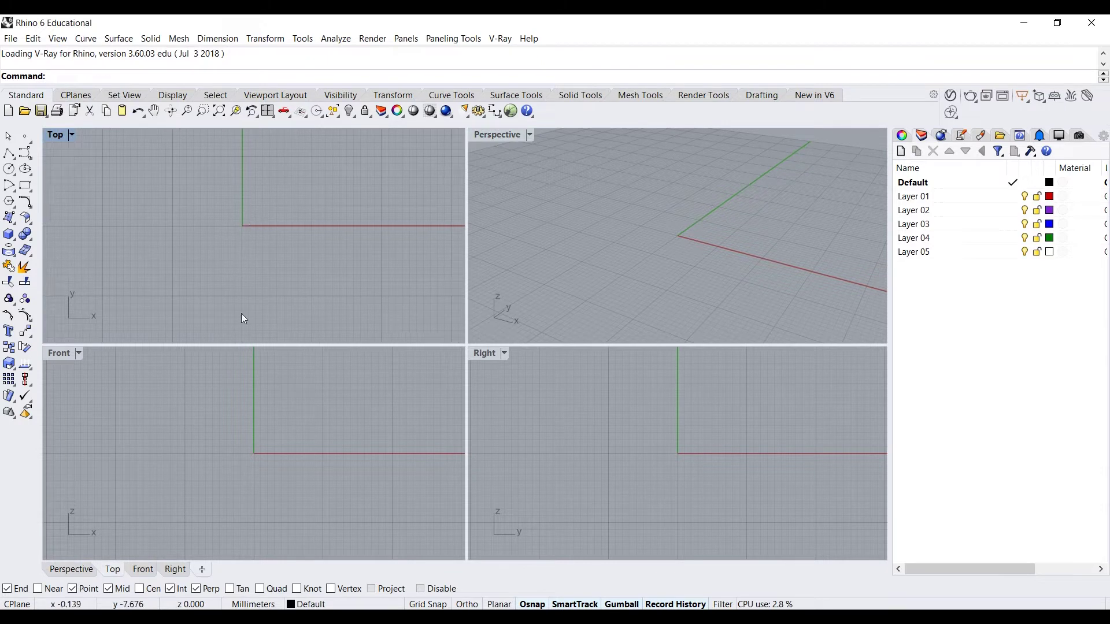
click(238, 390)
click(544, 407)
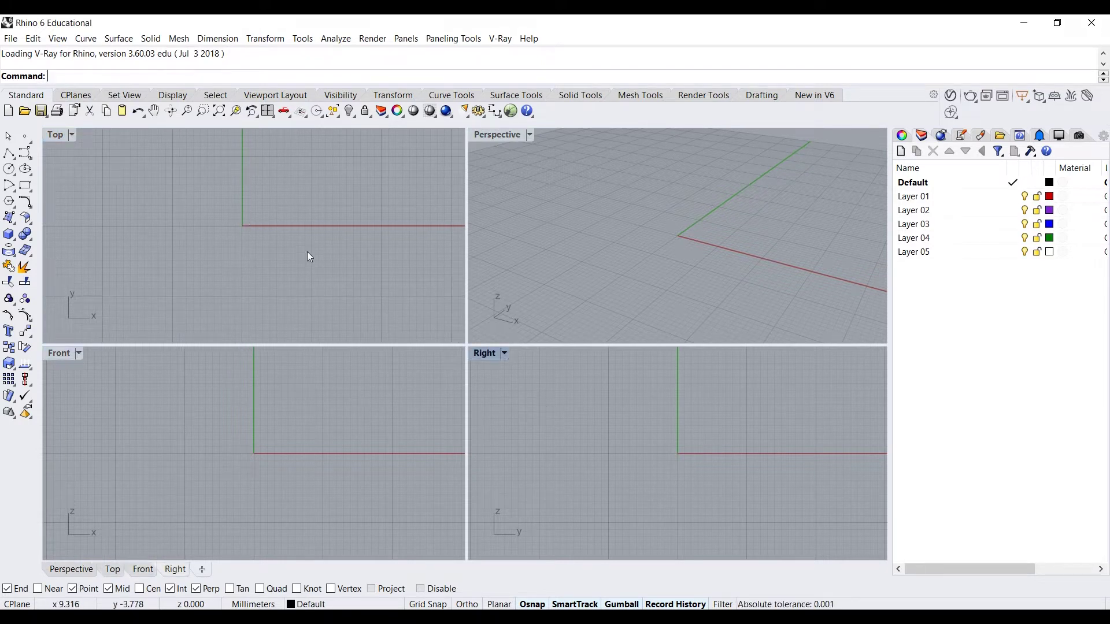
Pan the Top viewport and zoom in and out around the origin.
right_drag(307, 255, 280, 250)
scroll(276, 246, up, 1)
scroll(275, 247, down, 2)
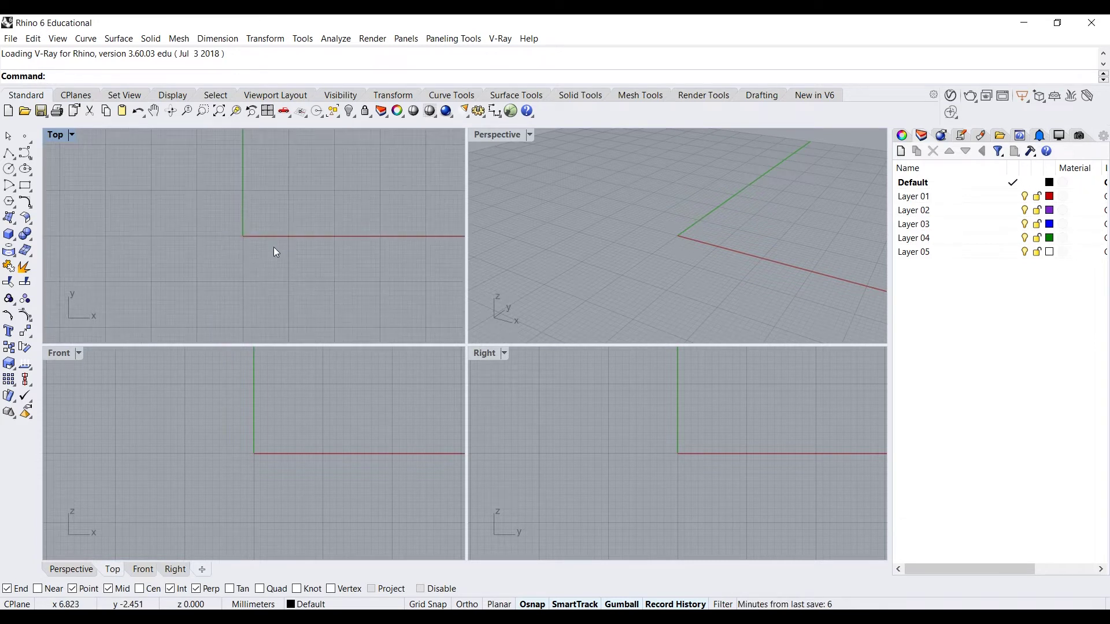
scroll(274, 248, up, 3)
scroll(273, 248, down, 3)
scroll(276, 248, up, 2)
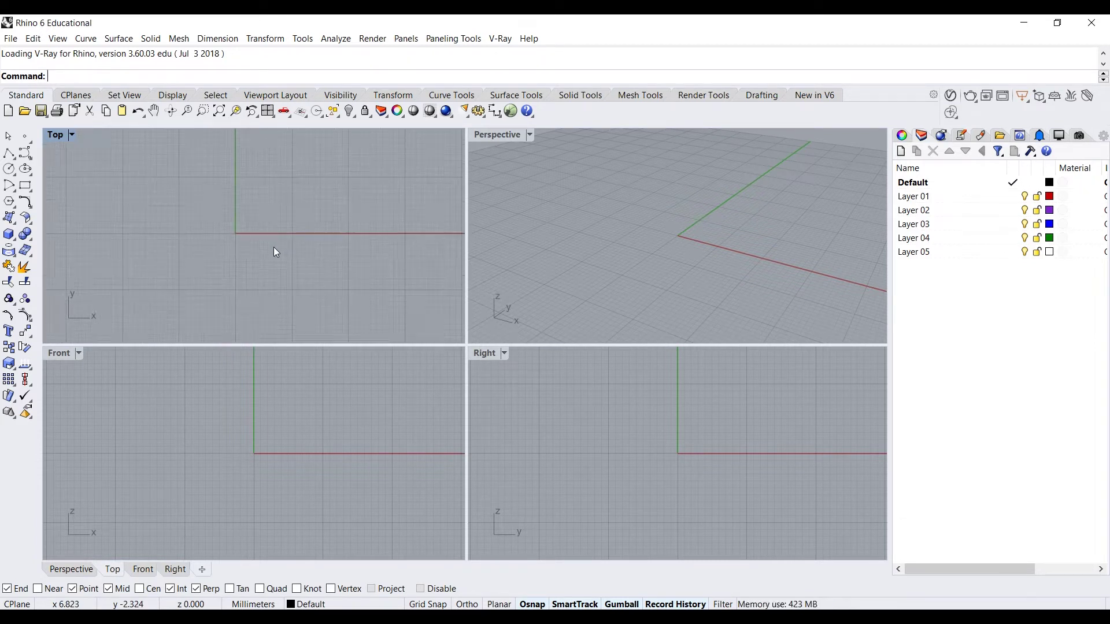
scroll(276, 253, up, 1)
scroll(276, 252, down, 3)
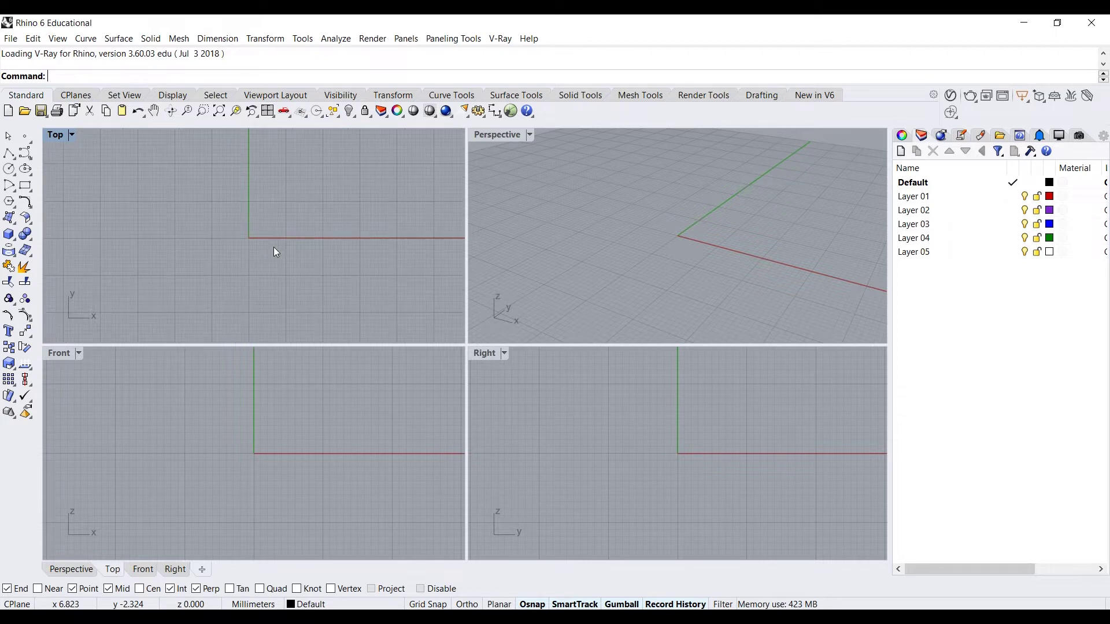
scroll(276, 253, up, 1)
scroll(276, 253, down, 1)
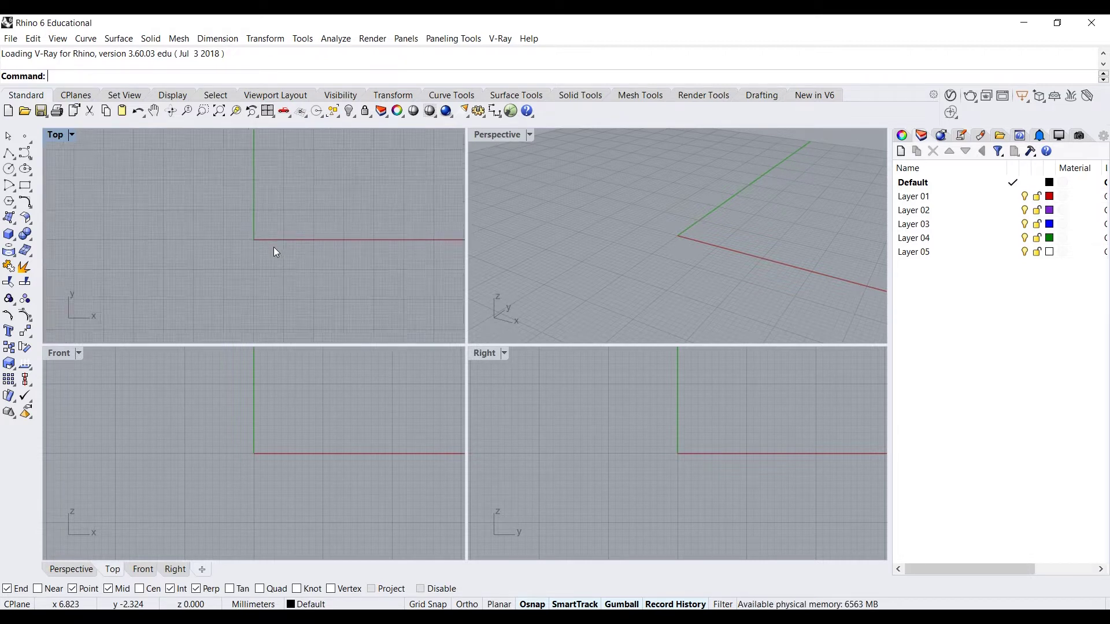
Examine the construction grid by panning the Top, Front and Right viewports and orbiting the Perspective view.
right_drag(275, 253, 268, 232)
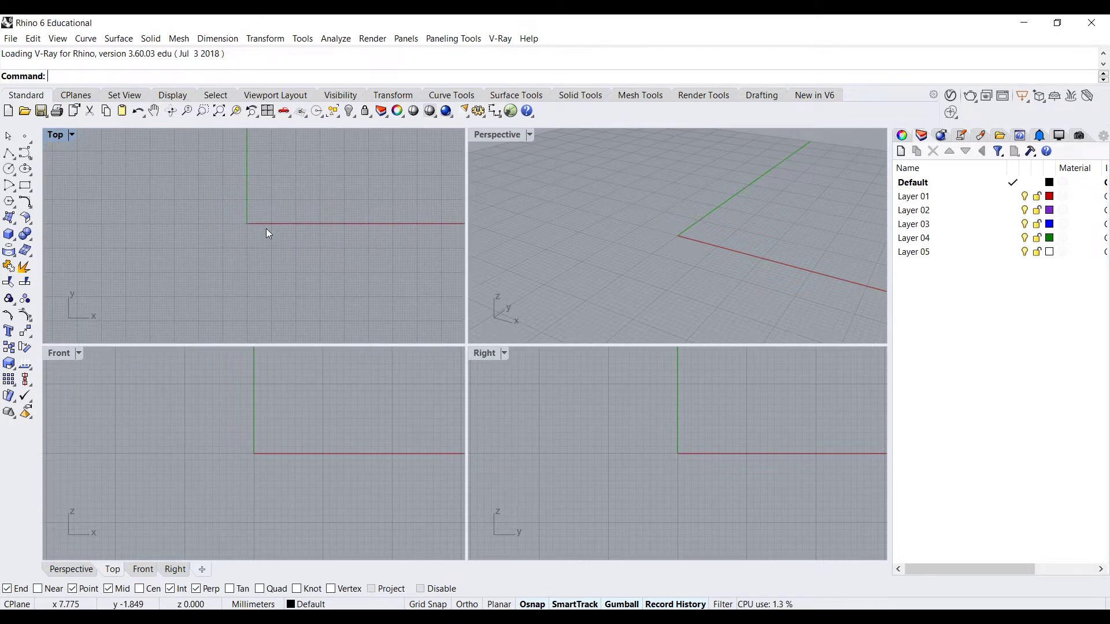
right_drag(554, 224, 649, 228)
scroll(642, 238, up, 3)
right_drag(345, 238, 314, 233)
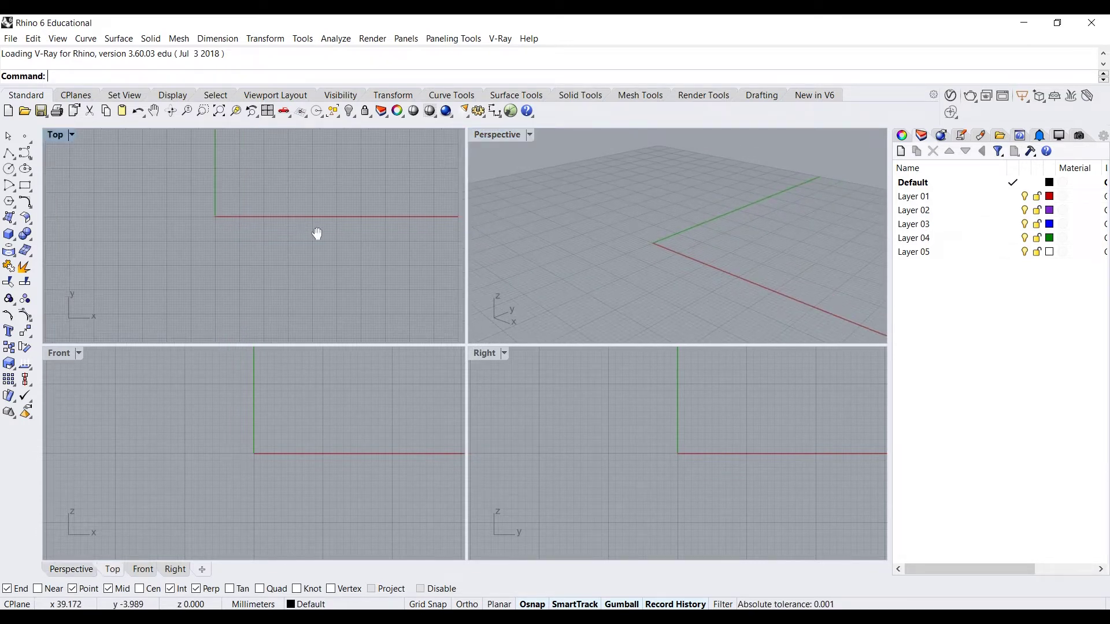
right_drag(334, 372, 298, 389)
right_drag(540, 407, 511, 417)
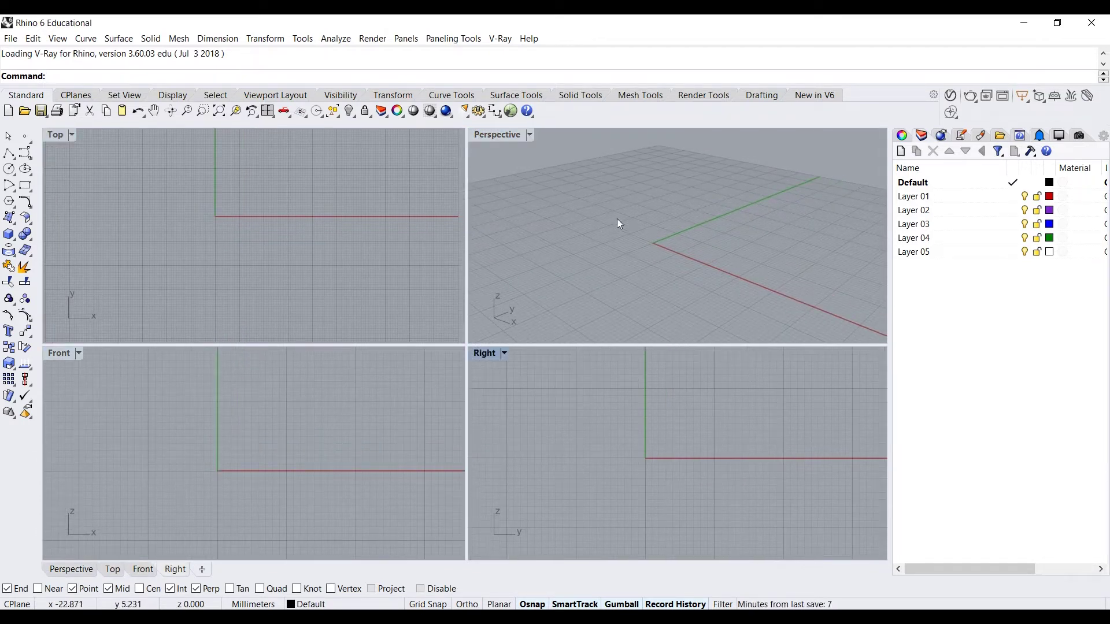
right_drag(617, 219, 631, 241)
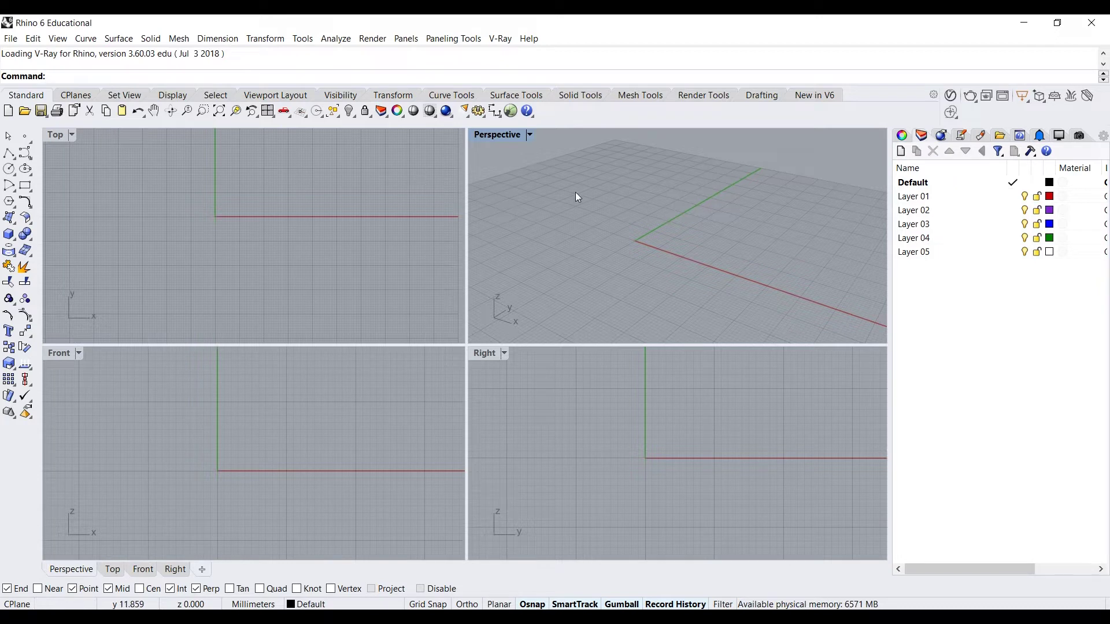
right_drag(567, 238, 577, 223)
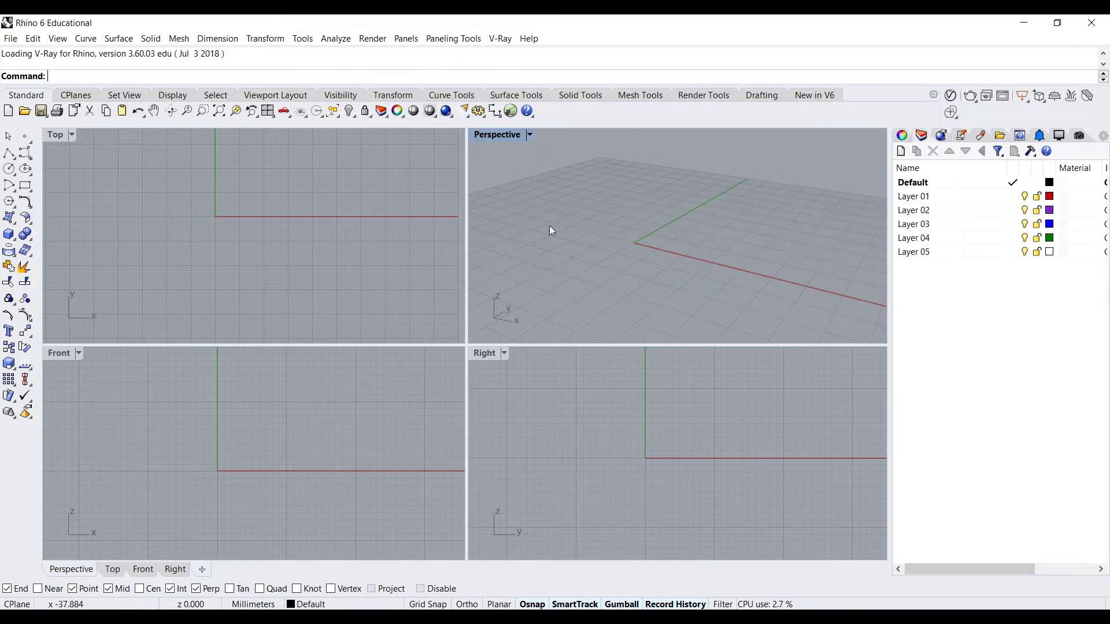
right_drag(290, 219, 315, 242)
right_drag(525, 238, 503, 230)
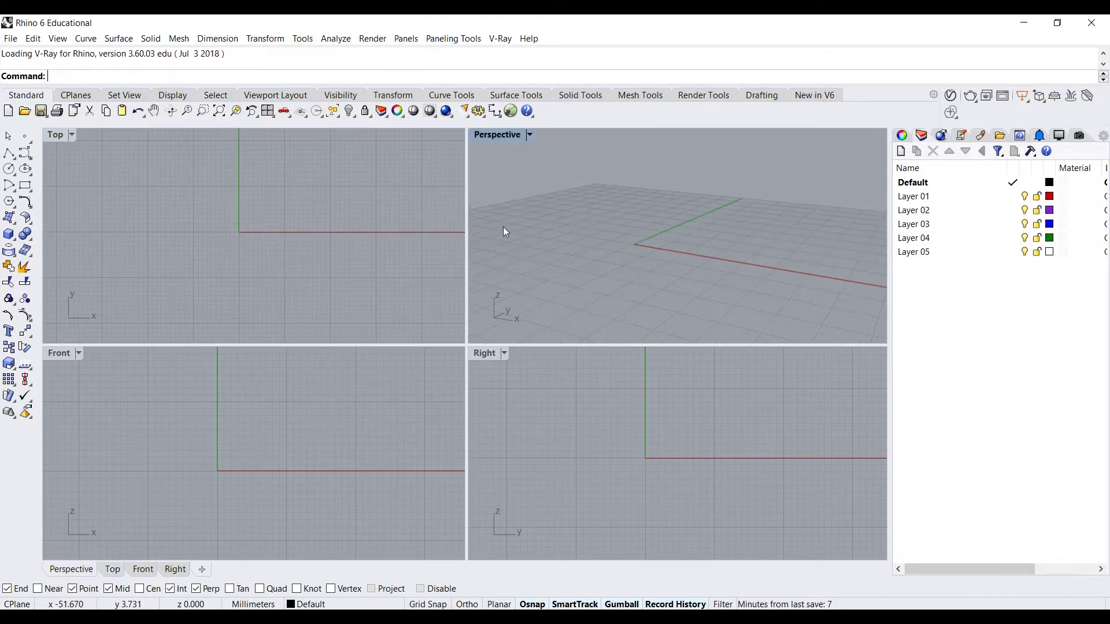
right_drag(350, 232, 347, 223)
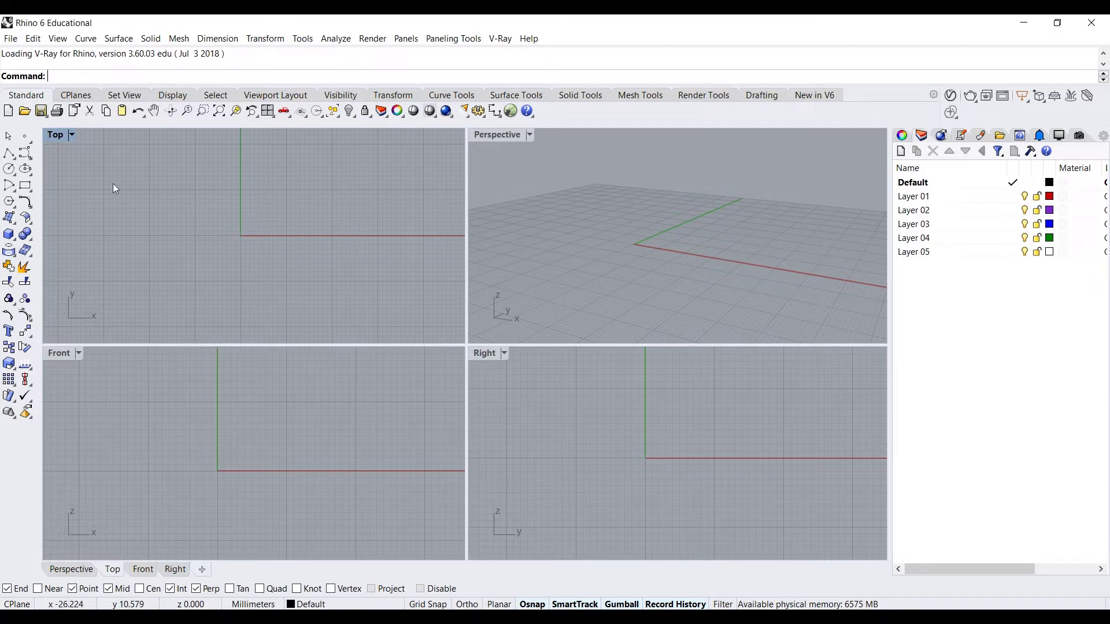
Maximize the Top viewport with the origin in view.
double_click(55, 136)
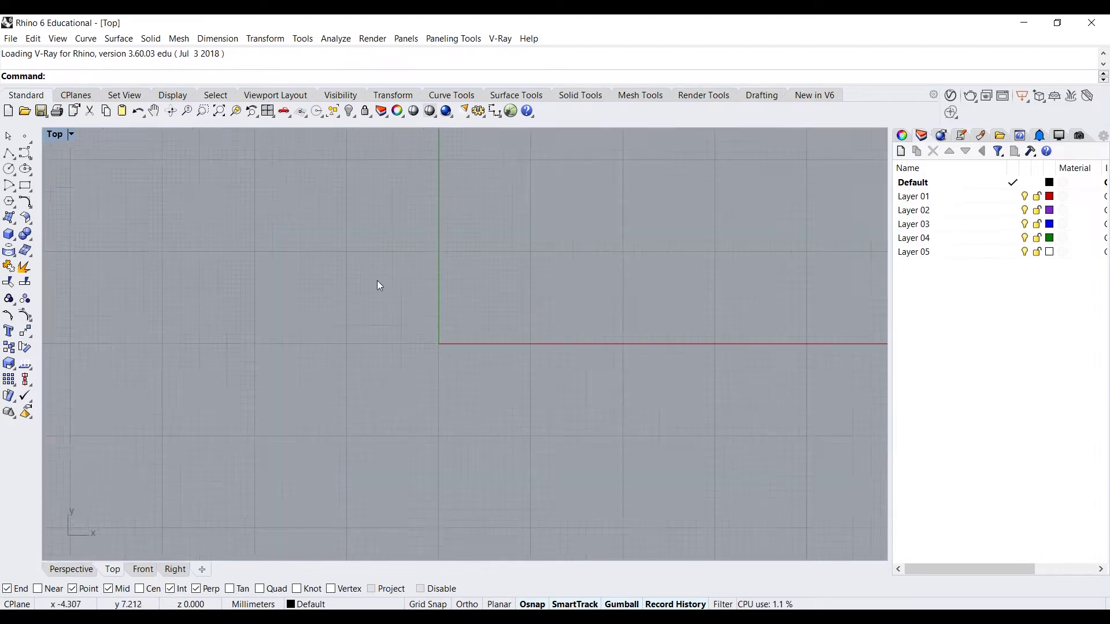
right_drag(415, 318, 422, 287)
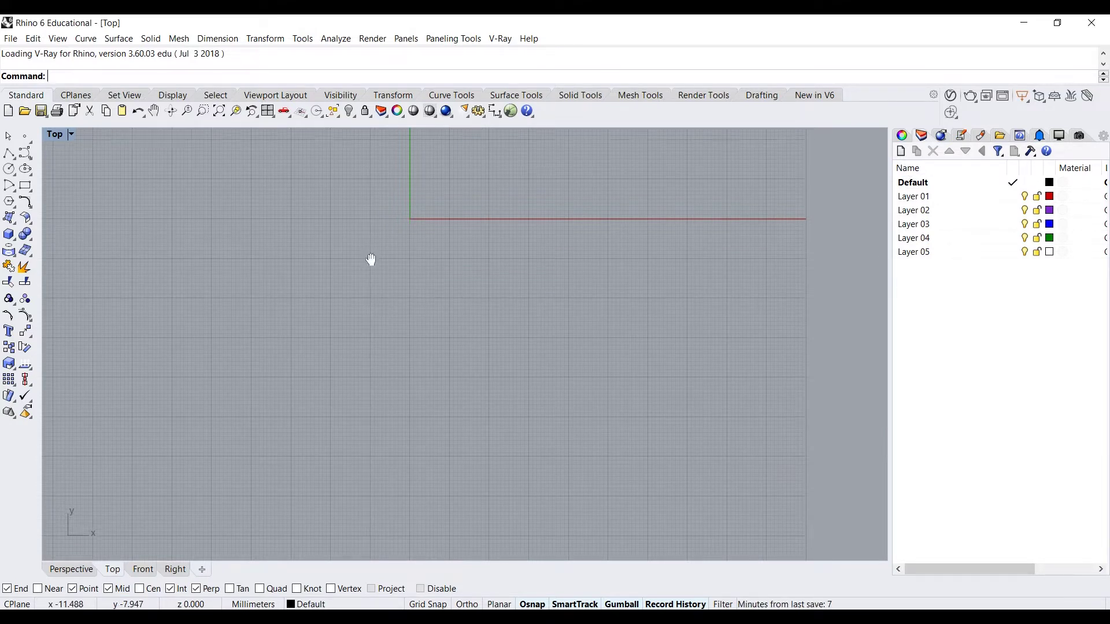
right_drag(371, 260, 352, 285)
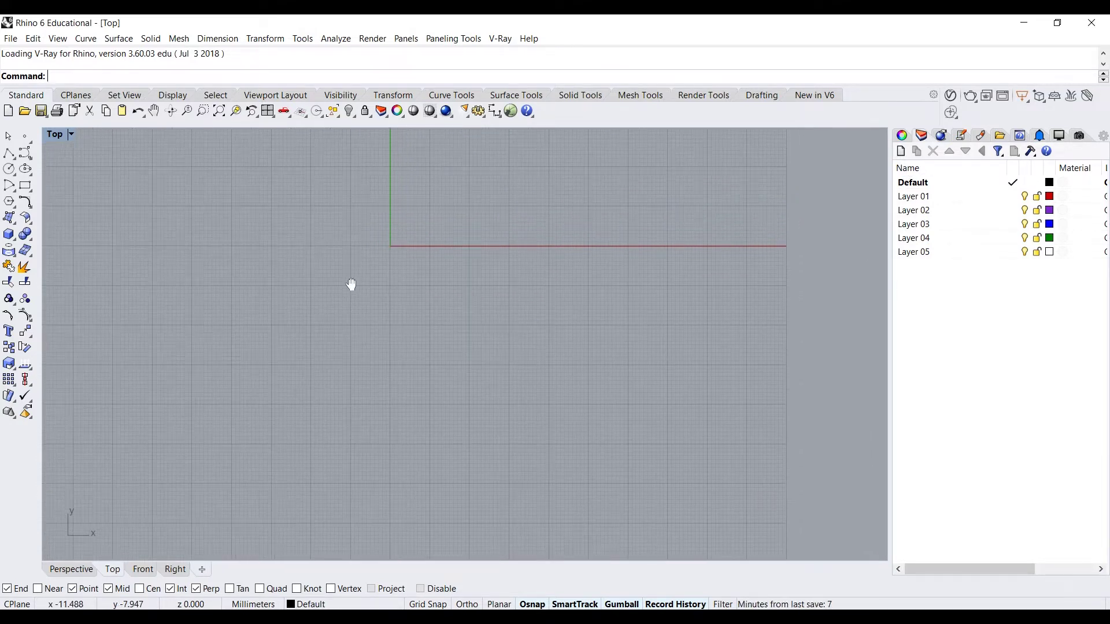
click(902, 135)
click(922, 137)
right_drag(501, 225, 515, 253)
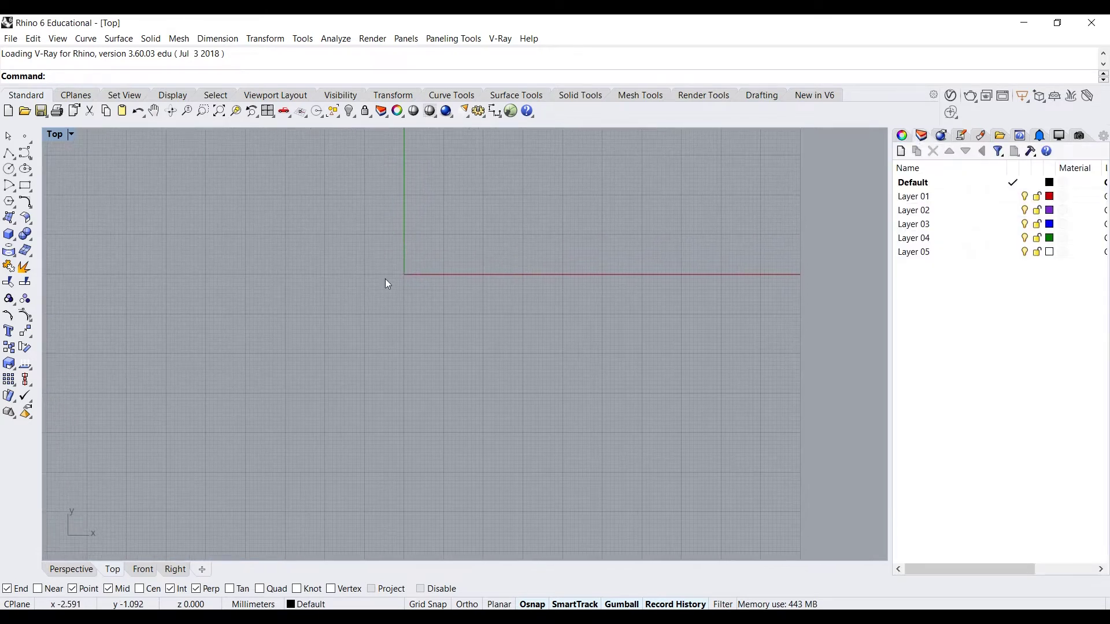
Start a degree 3 control point curve in the Top view with its first point at the origin, entered as 0.
click(27, 153)
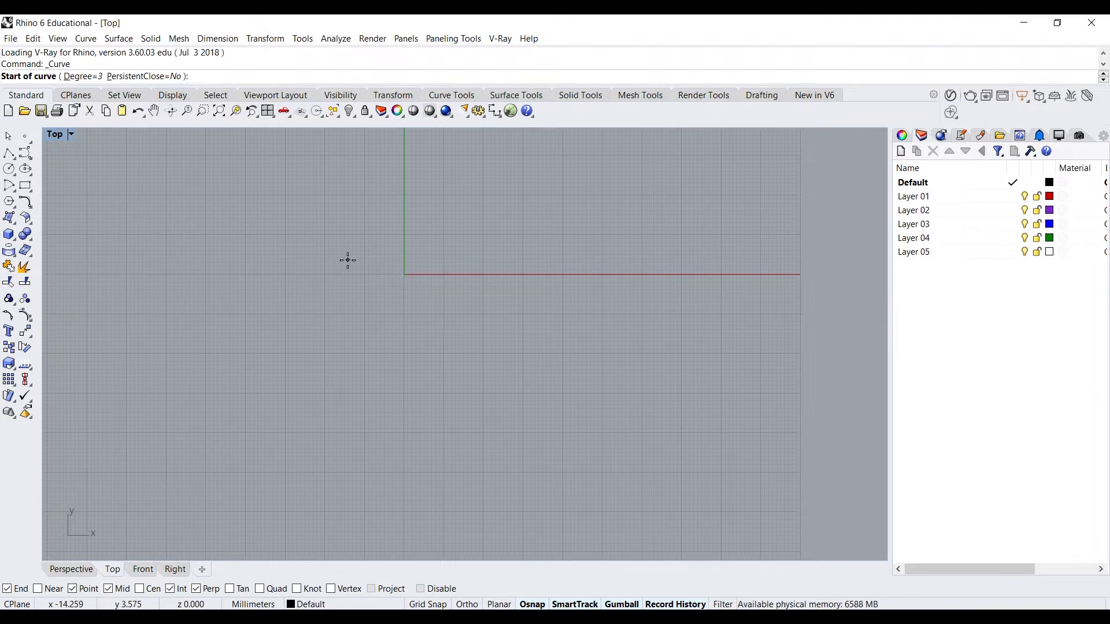
text(0)
key(Return)
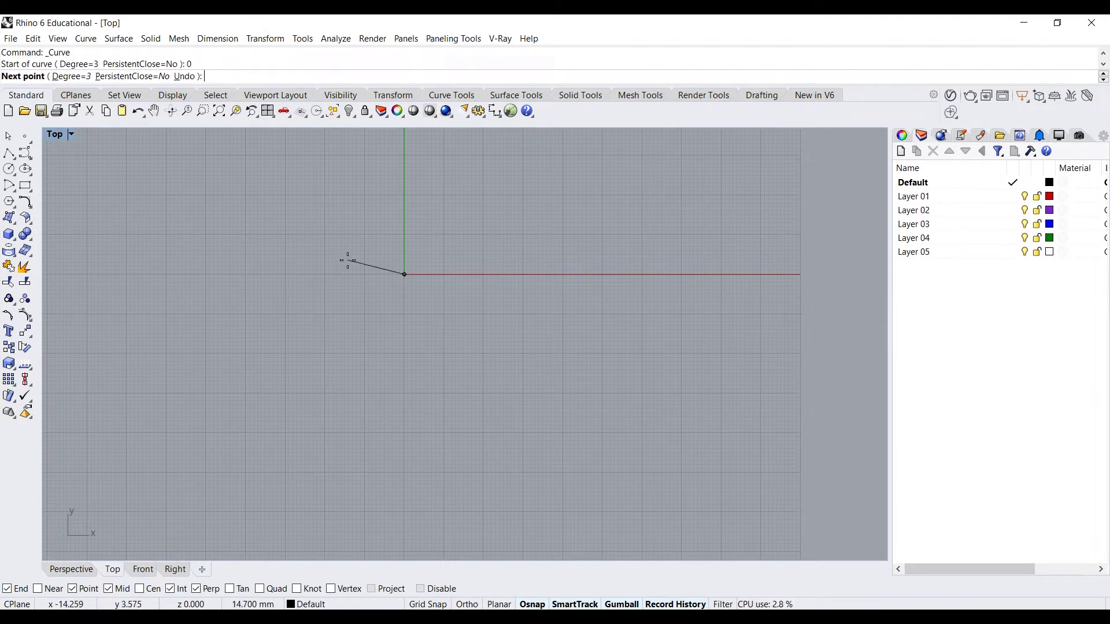
Examine the grid around the curve's start point at several zoom levels, previewing the next point along the negative X axis.
scroll(391, 260, up, 5)
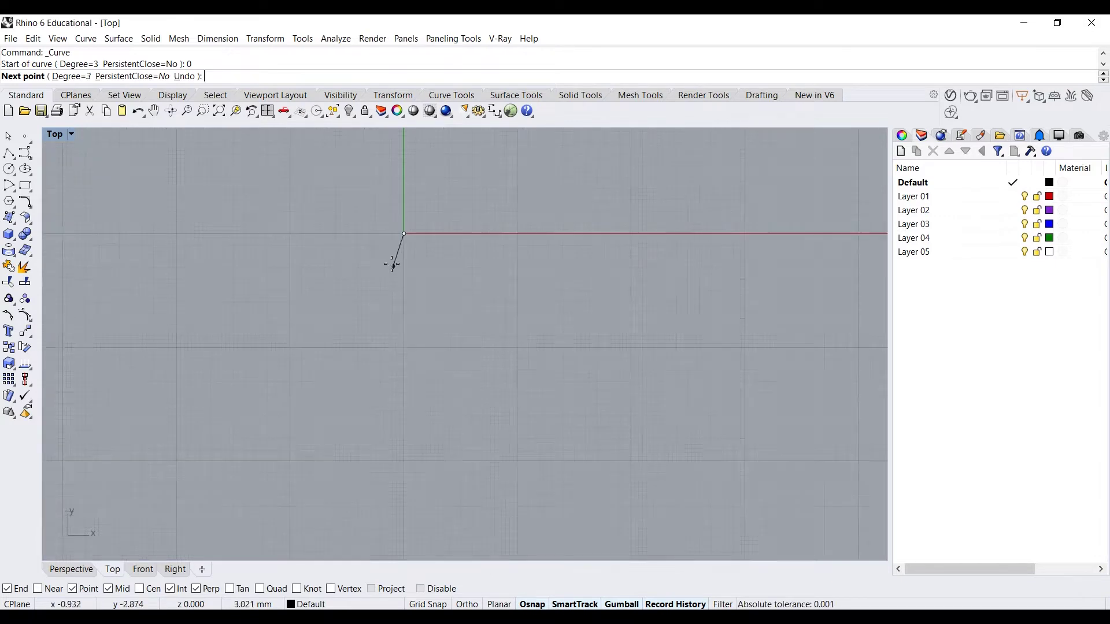
scroll(398, 242, down, 3)
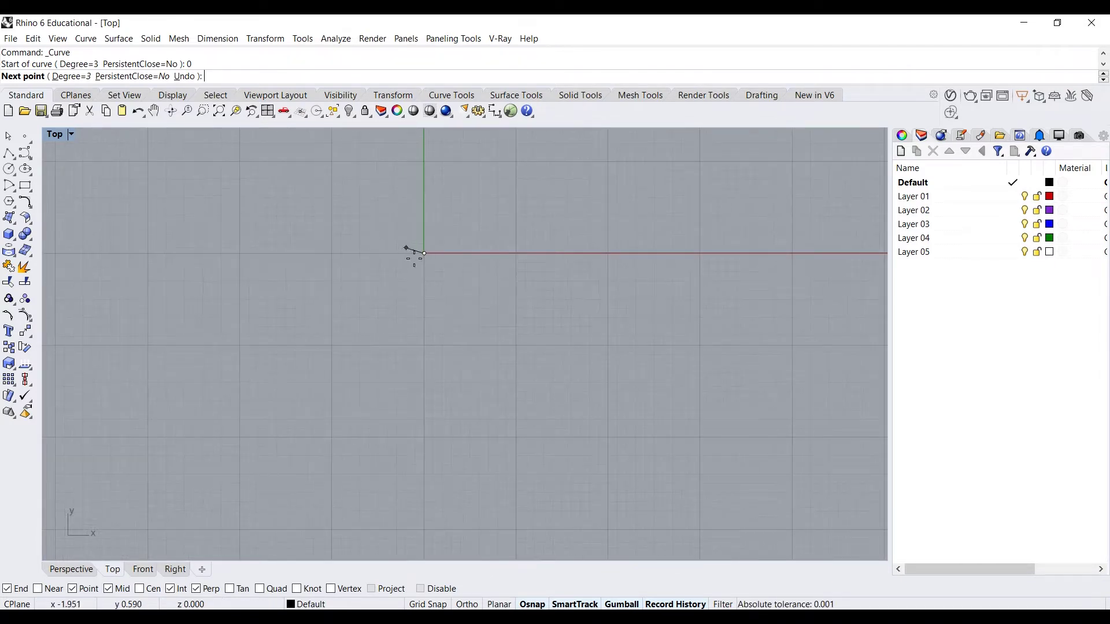
scroll(398, 253, down, 2)
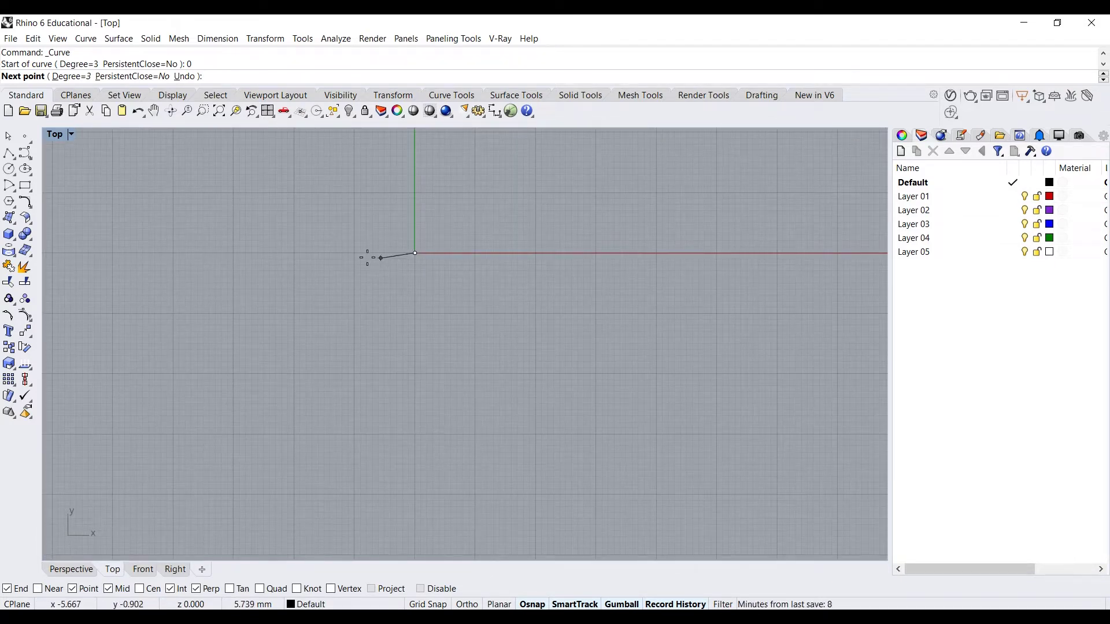
scroll(374, 268, down, 4)
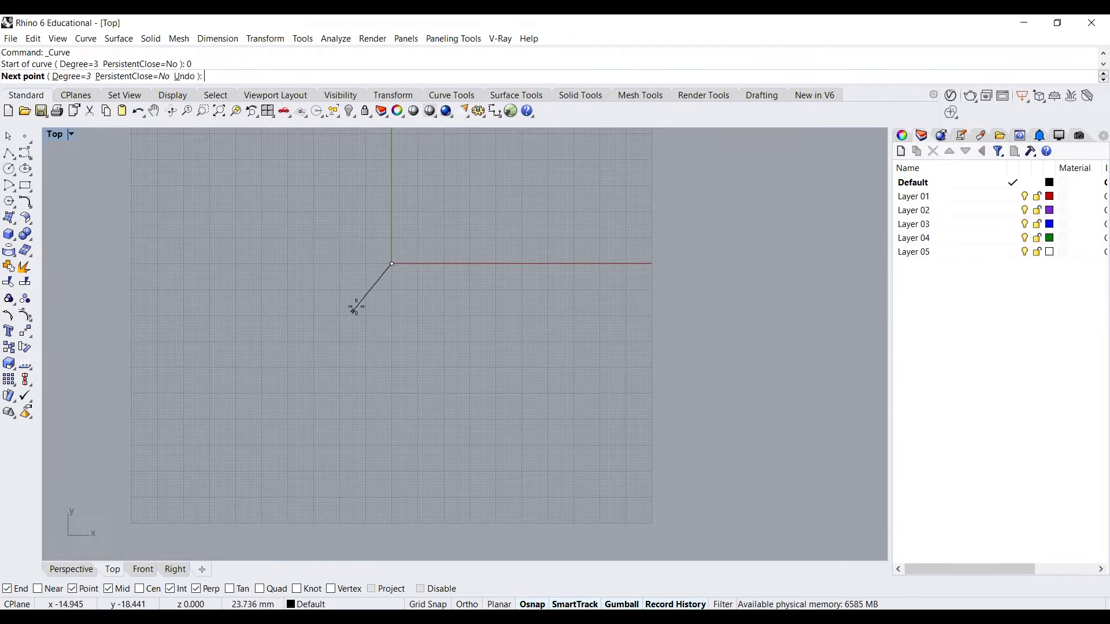
scroll(370, 265, up, 2)
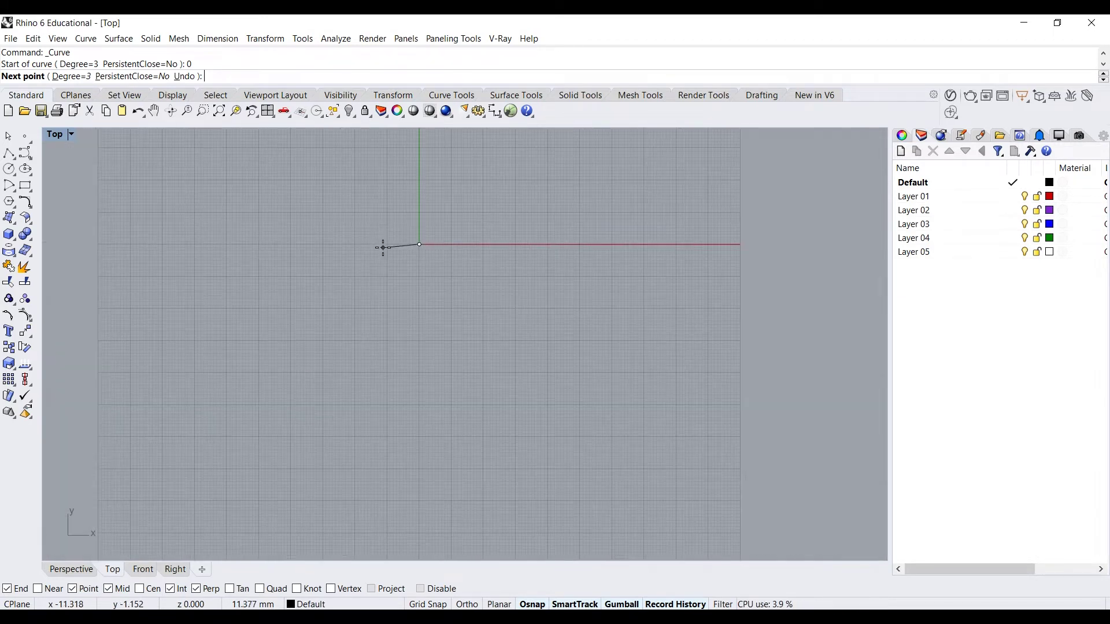
right_drag(380, 259, 381, 247)
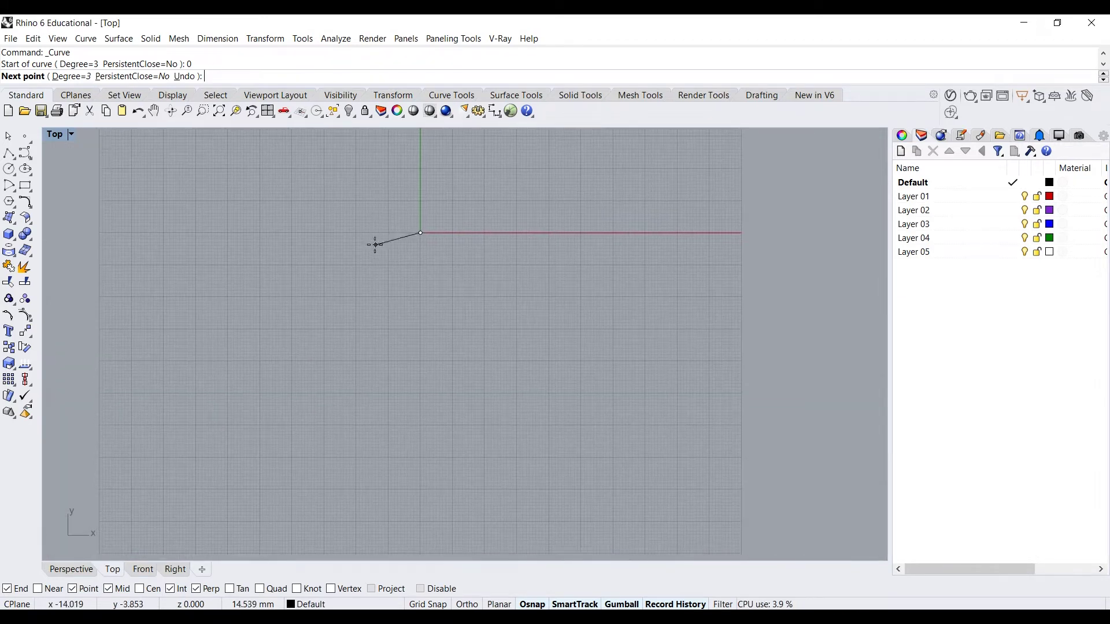
scroll(379, 235, down, 1)
scroll(408, 233, up, 3)
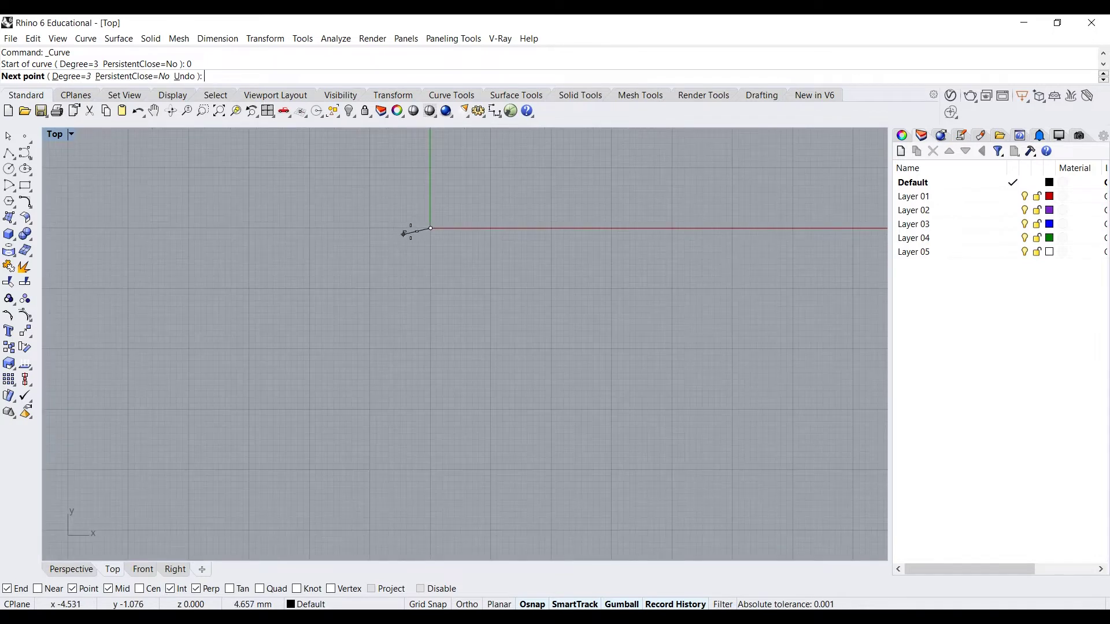
right_drag(414, 208, 404, 258)
scroll(404, 266, up, 2)
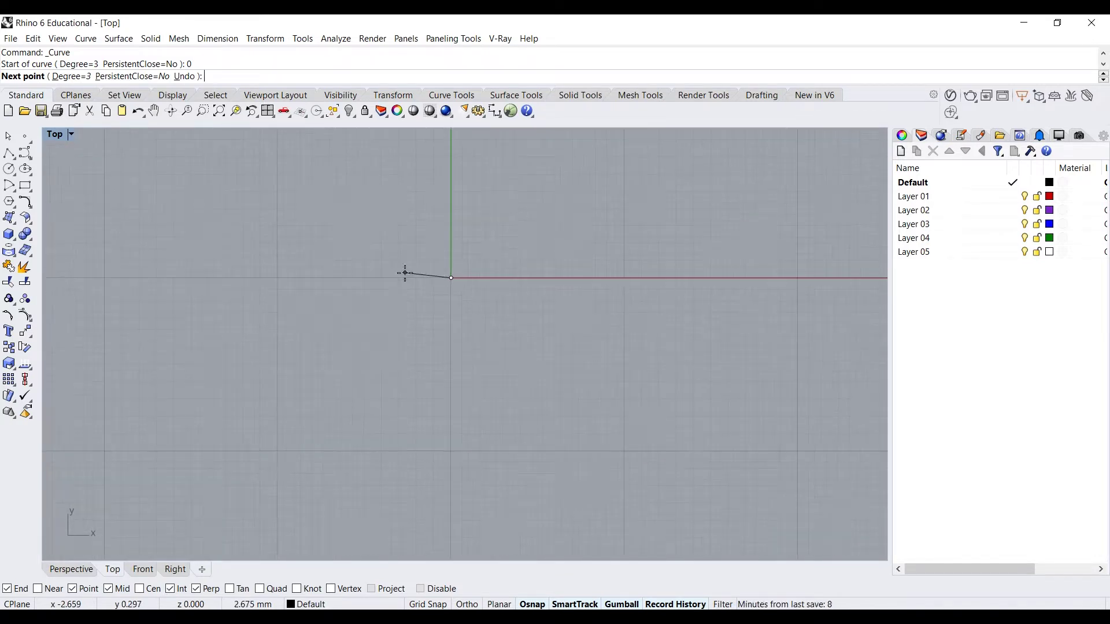
scroll(407, 262, up, 2)
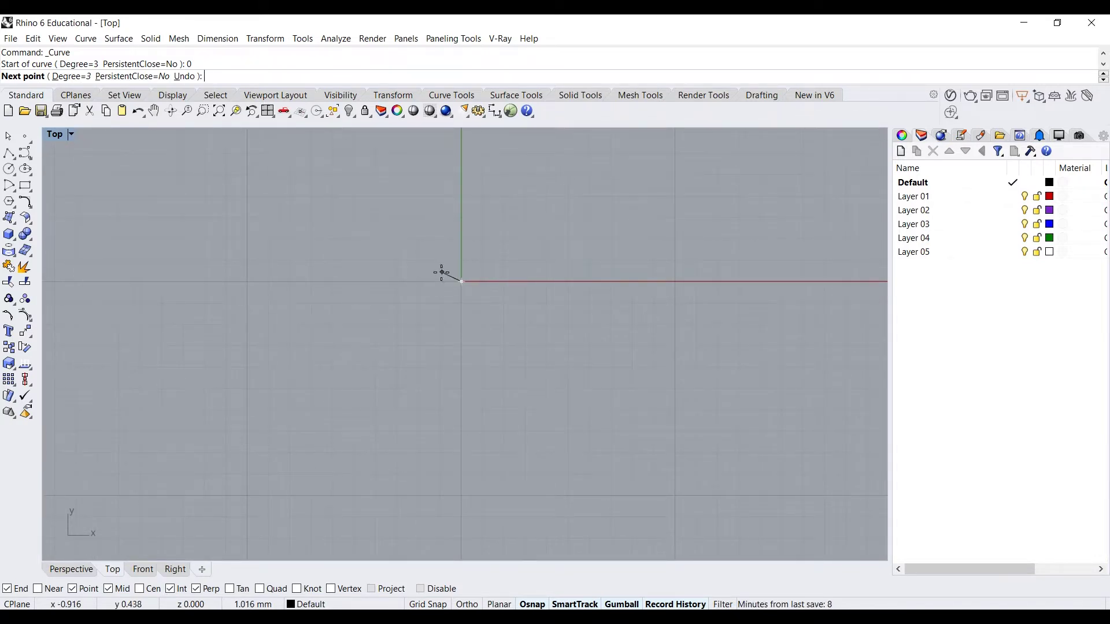
right_drag(409, 251, 451, 229)
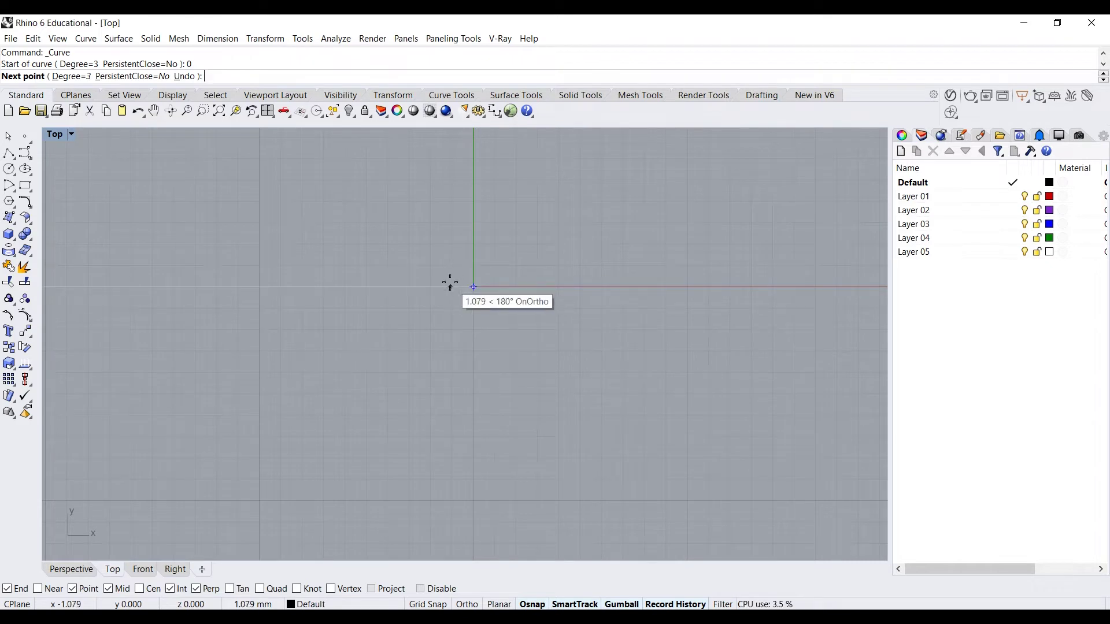
scroll(450, 283, down, 2)
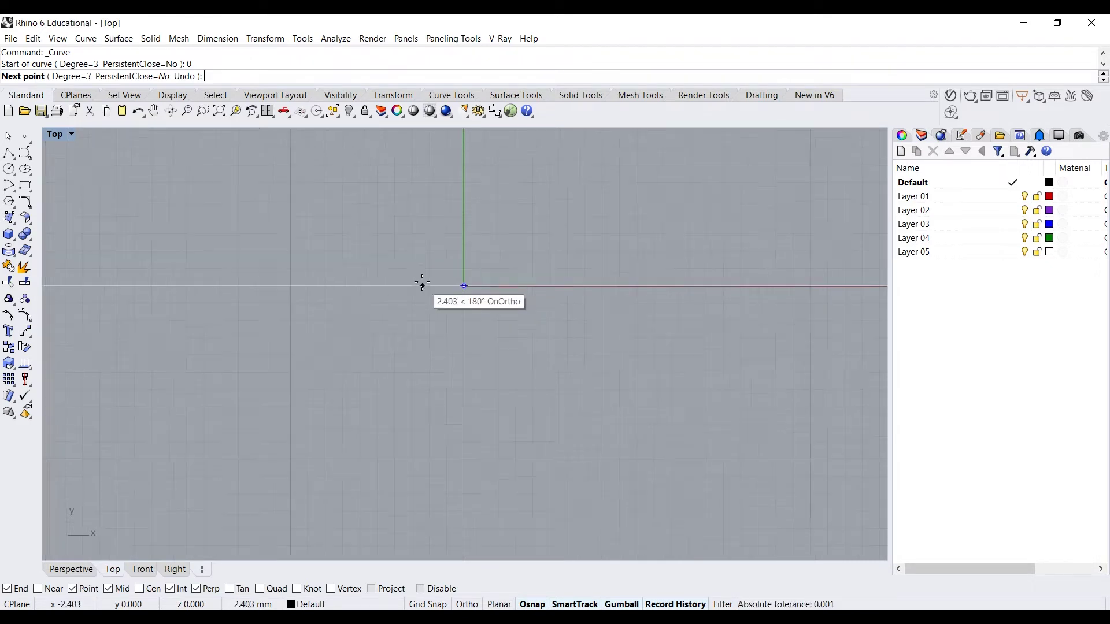
scroll(450, 269, down, 1)
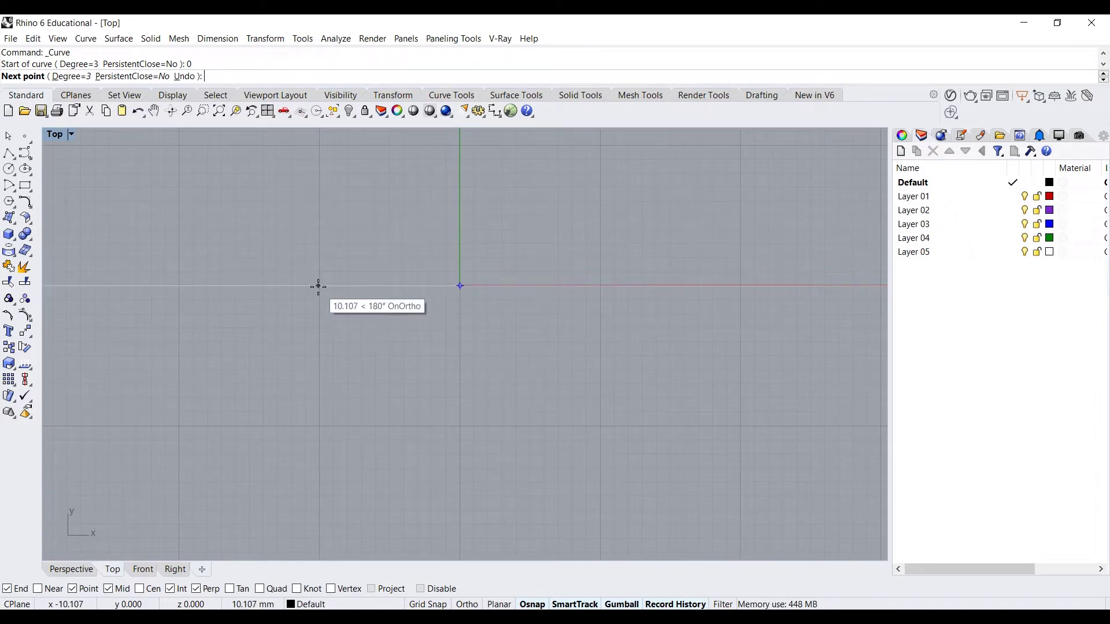
scroll(363, 251, down, 1)
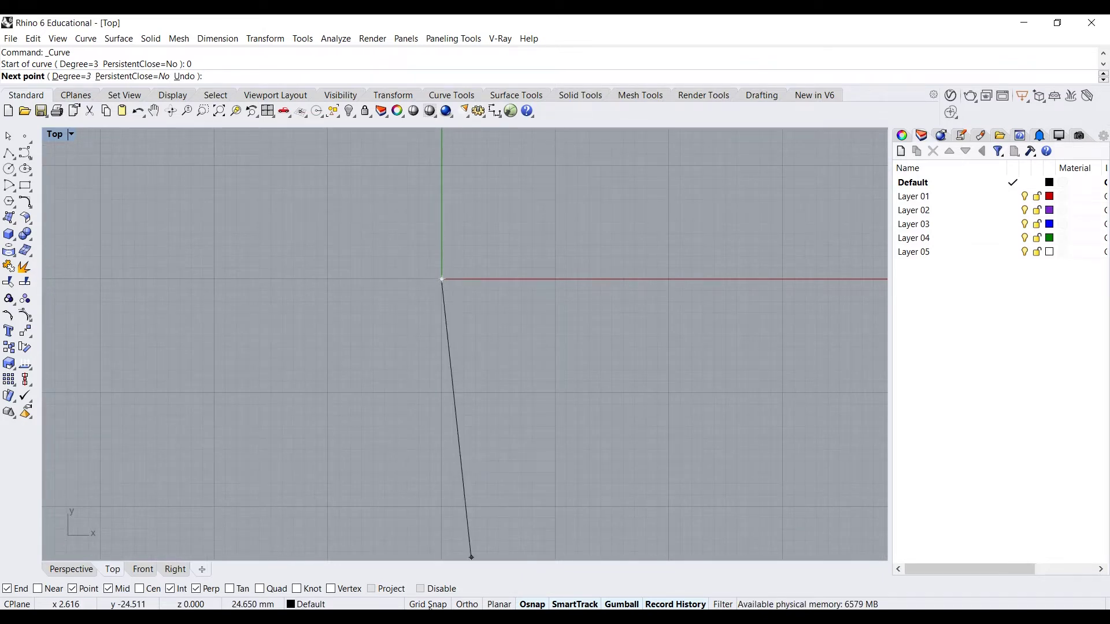
Turn on Grid Snap and place the curve's second control point on the negative X axis, 3 mm from the origin.
key(F9)
scroll(407, 277, up, 4)
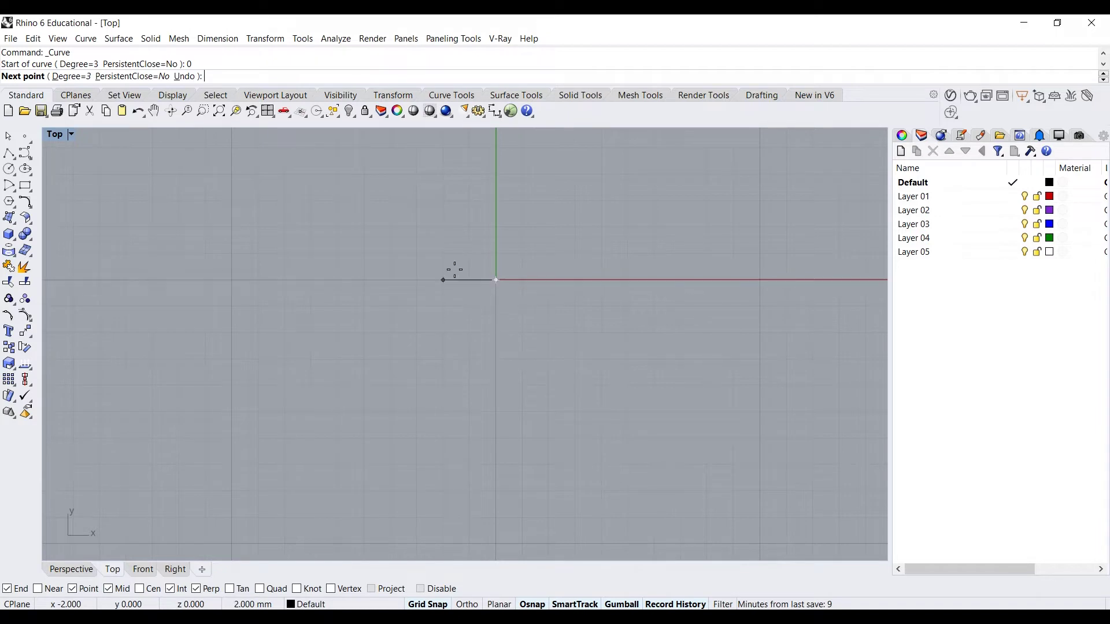
scroll(478, 274, down, 3)
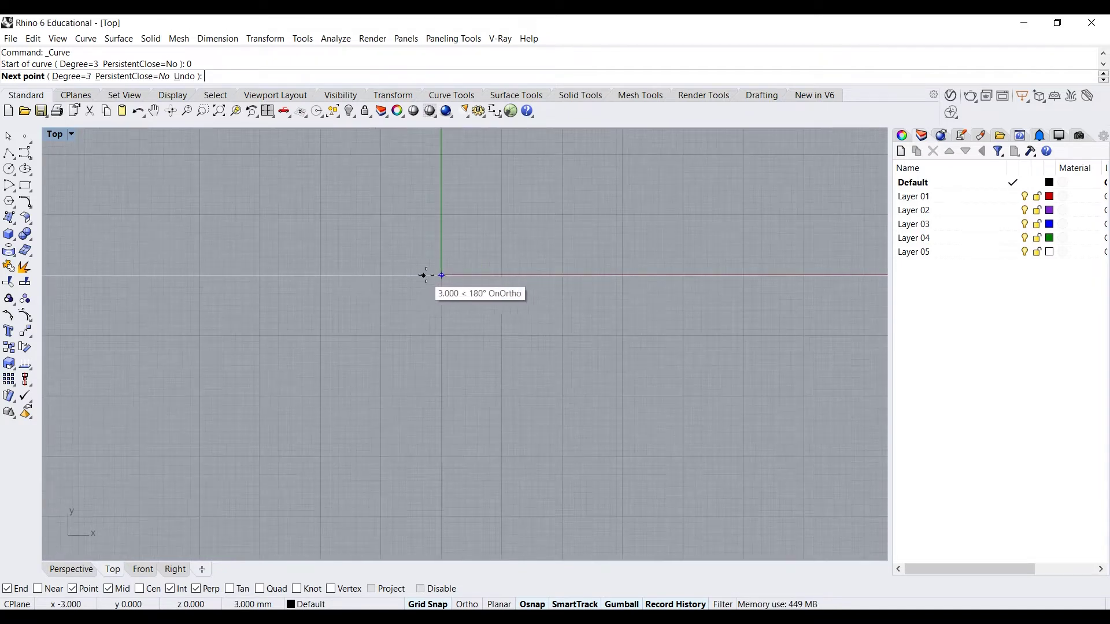
scroll(425, 275, up, 3)
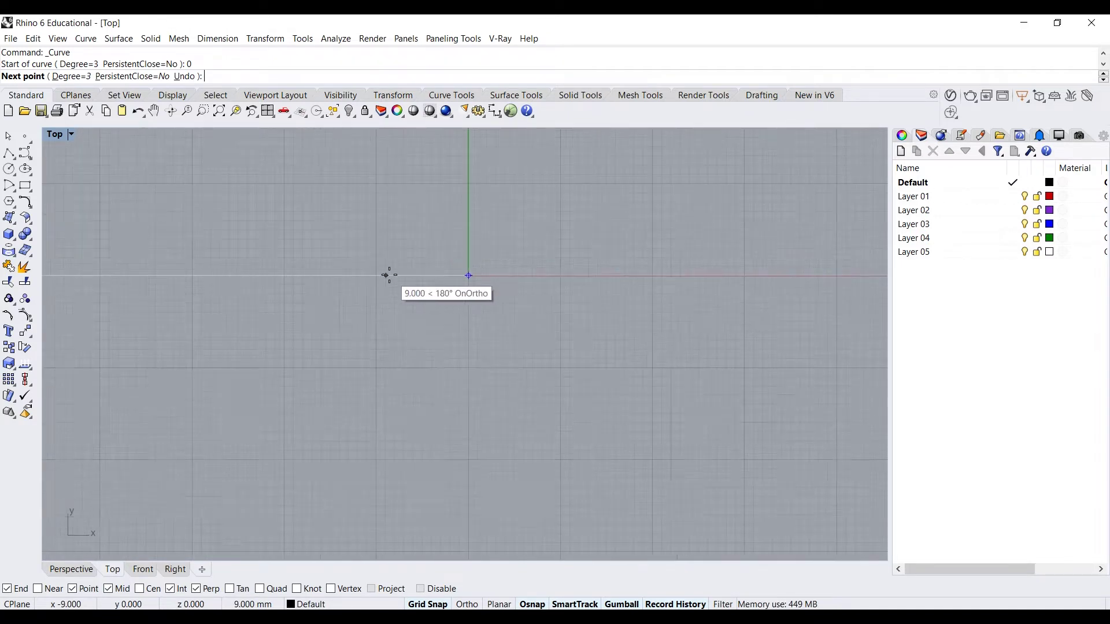
click(453, 275)
Place the third control point below the X axis at about x -10, y -13 to bulge the curve outward.
scroll(396, 307, down, 1)
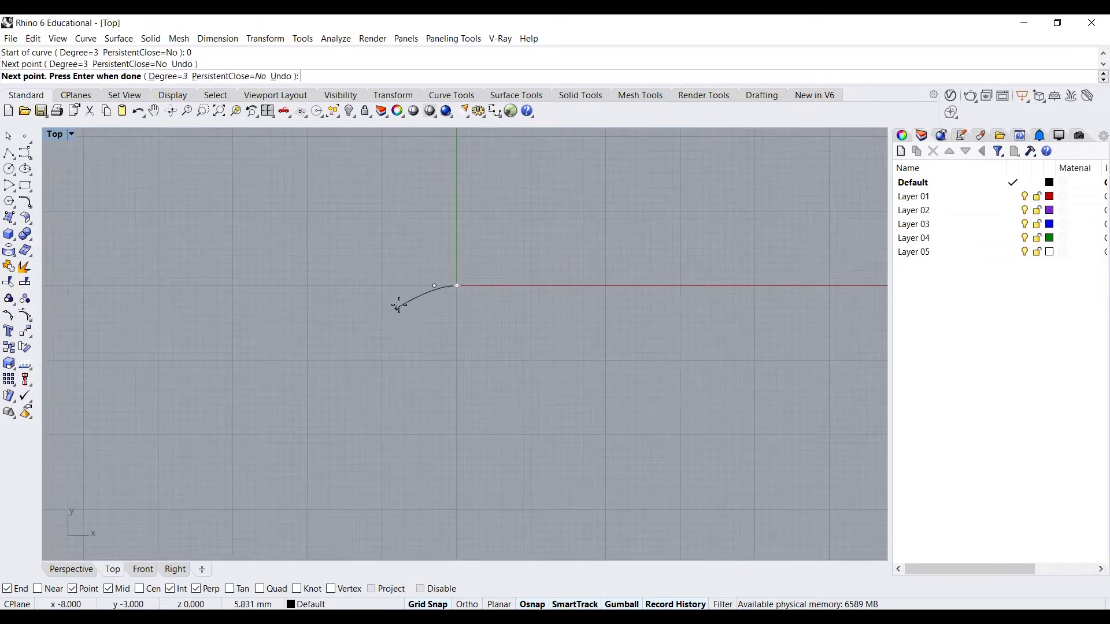
scroll(382, 355, down, 1)
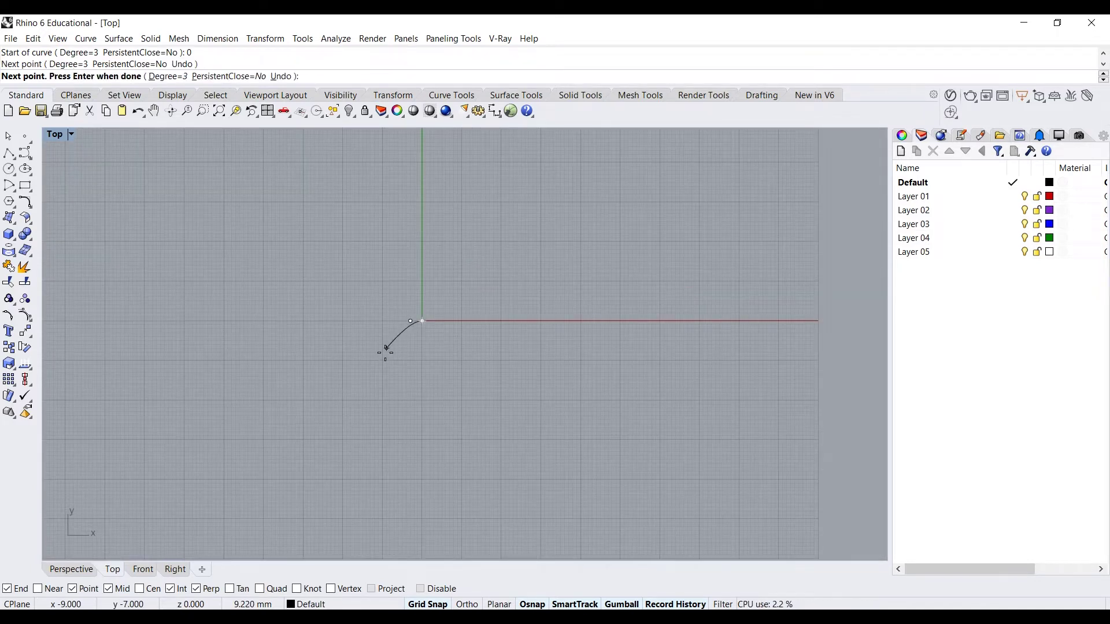
scroll(411, 328, up, 3)
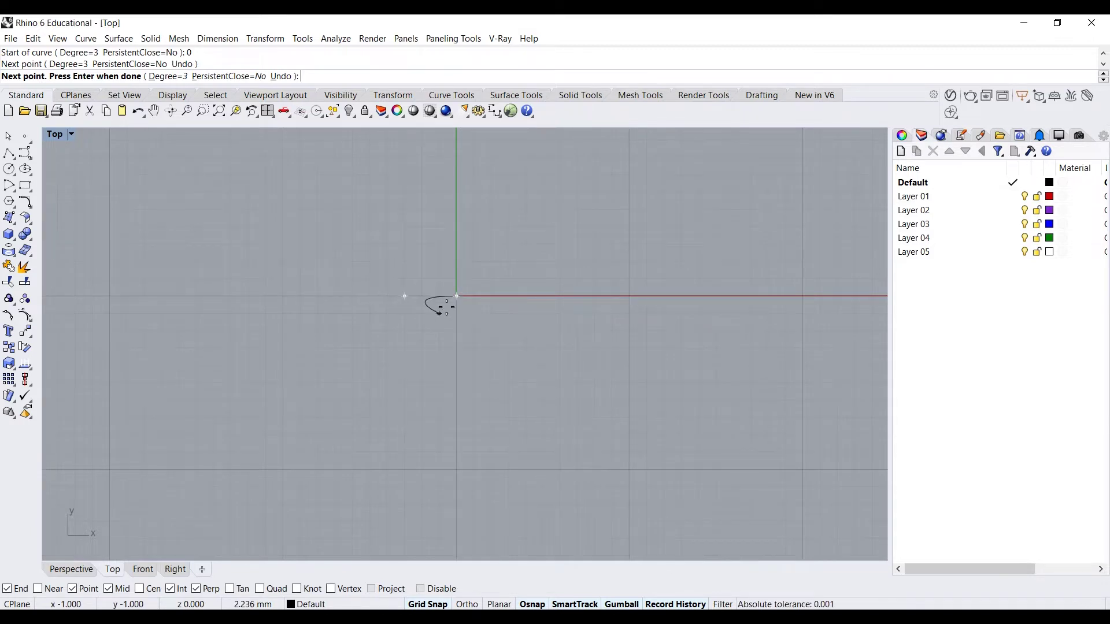
scroll(449, 307, up, 6)
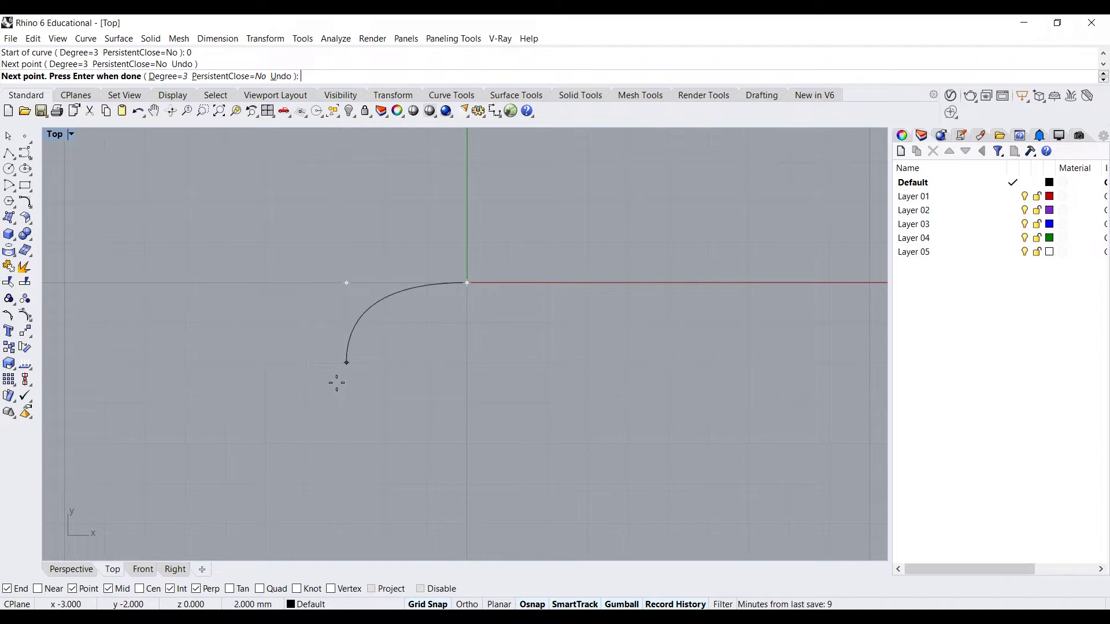
scroll(350, 329, down, 5)
right_drag(350, 330, 354, 255)
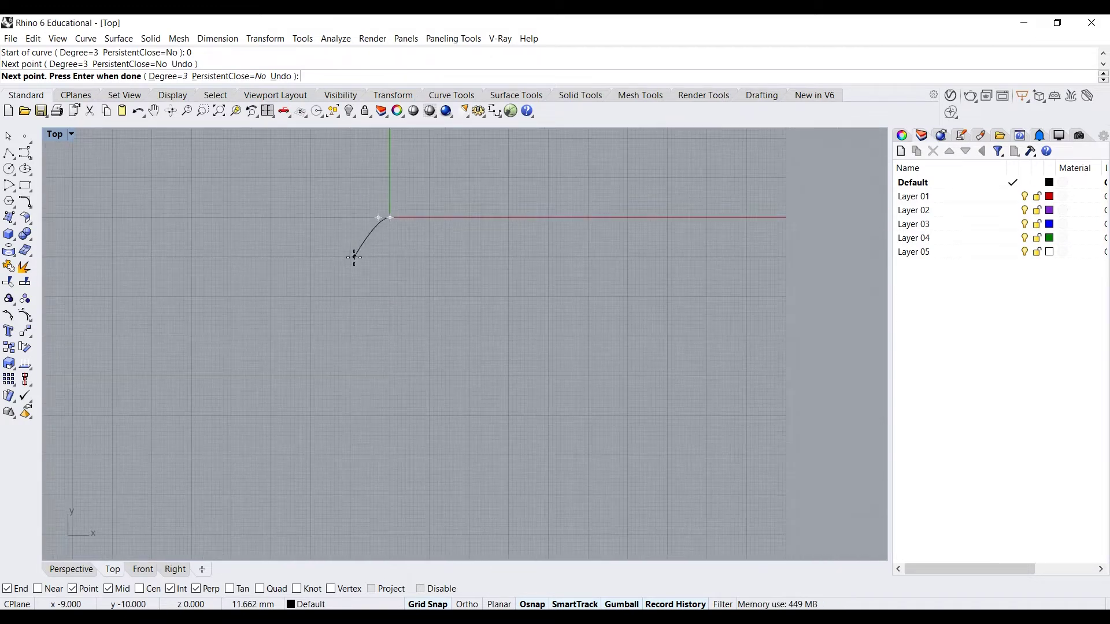
click(350, 269)
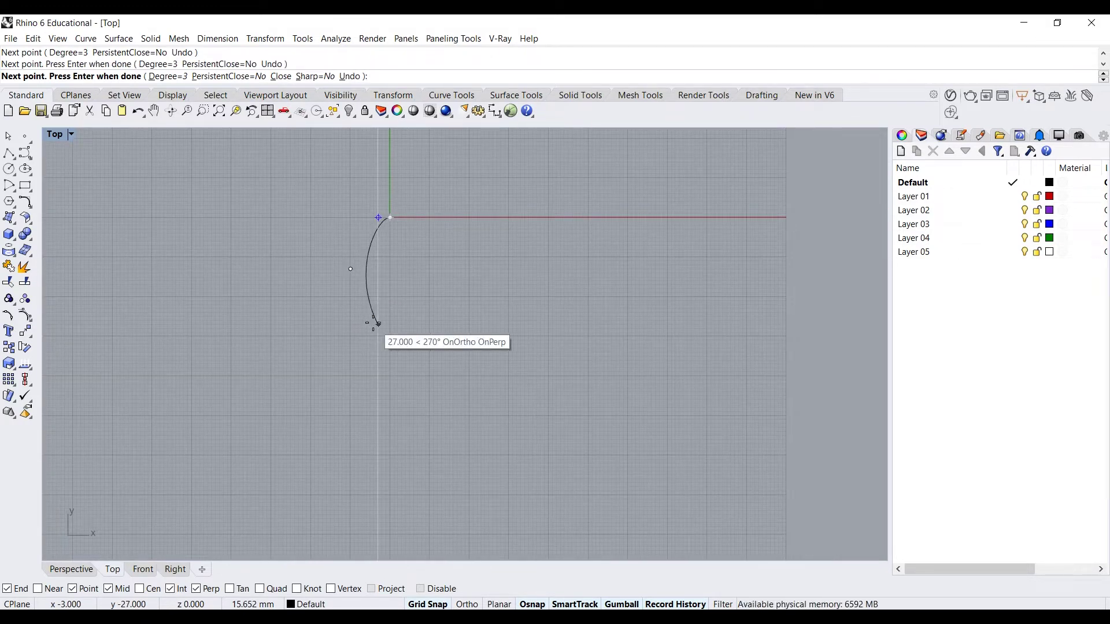
Add two control points that narrow the curve inward, at about x -3, y -25 and x -1, y -30.
click(379, 317)
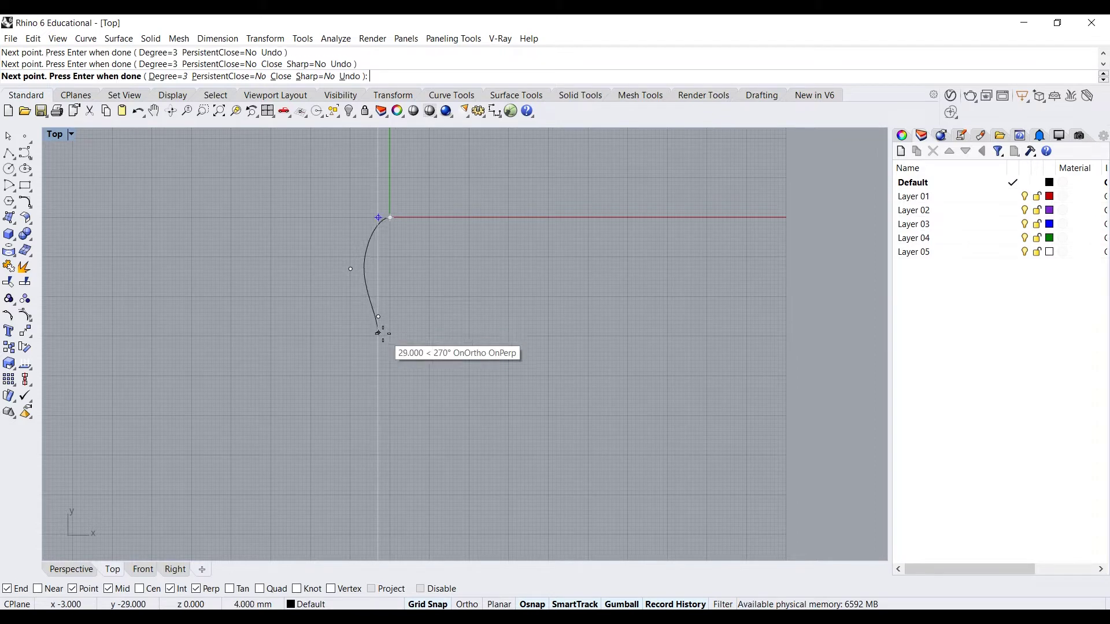
scroll(378, 327, up, 3)
click(387, 337)
Extend the curve downward with control points at about x -7, y -72 and x -3, y -77.
scroll(384, 338, down, 4)
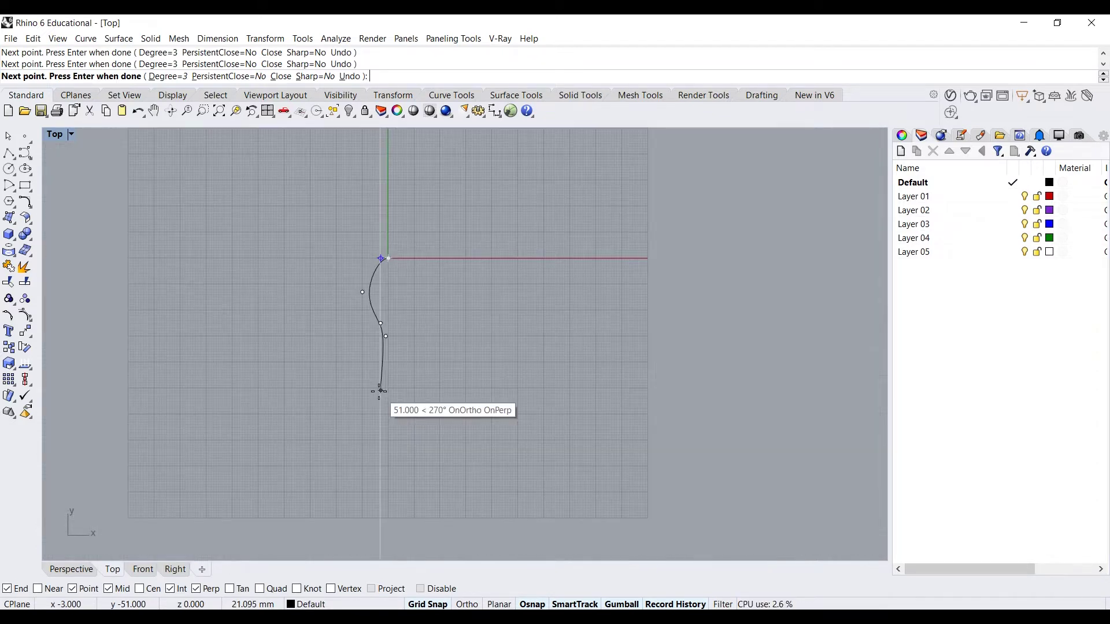
click(370, 443)
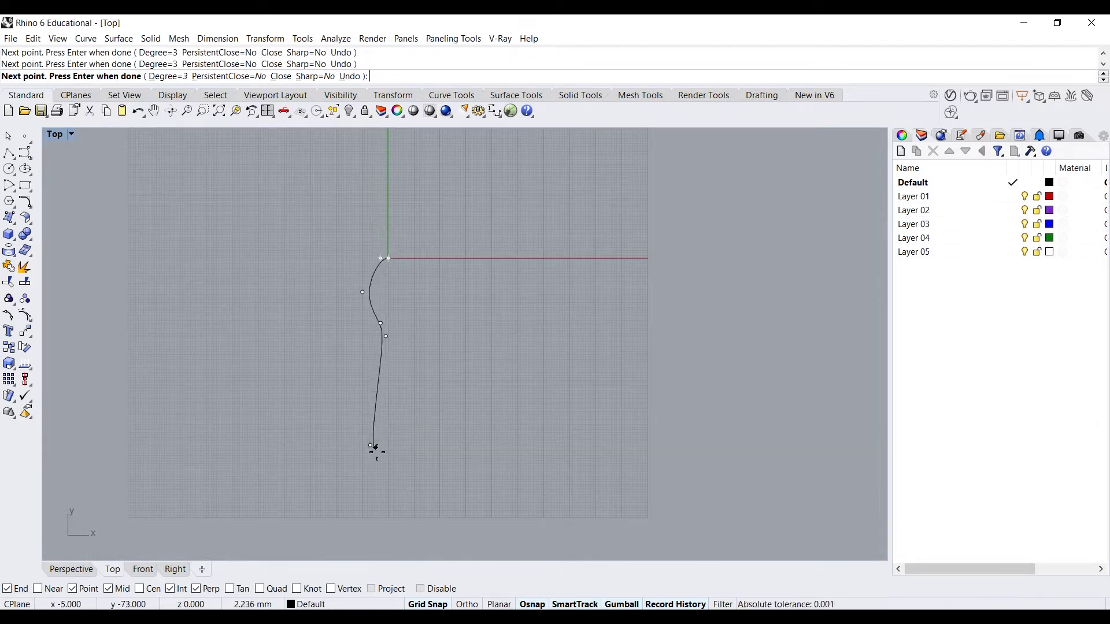
scroll(373, 449, up, 2)
scroll(385, 461, down, 2)
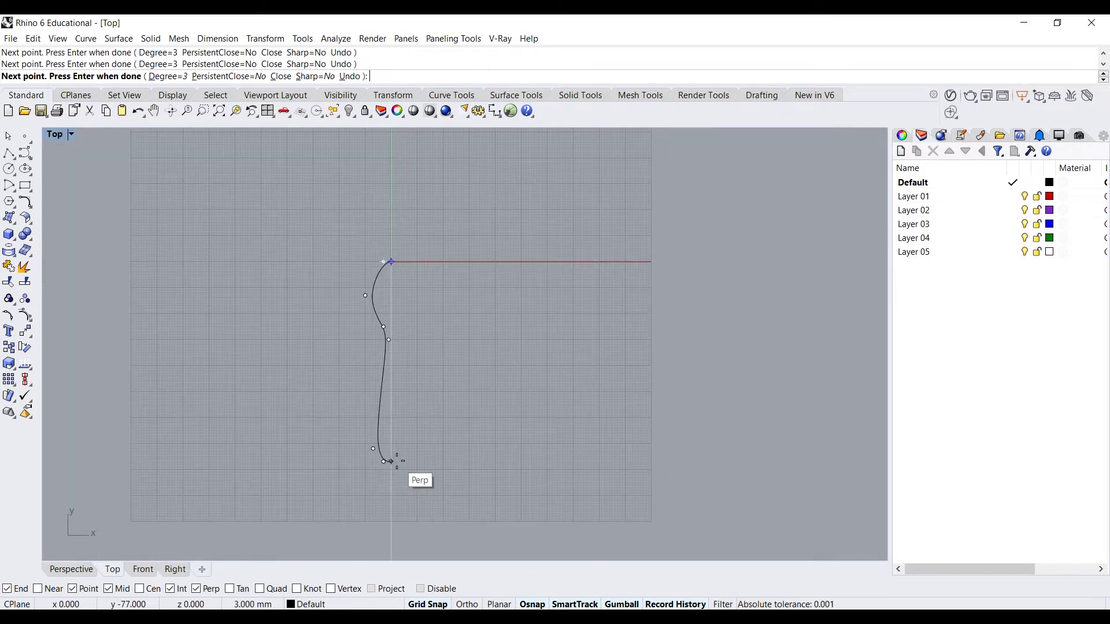
Examine the curve's lower end up close and preview its next point on the Y axis and at the origin.
scroll(384, 457, up, 3)
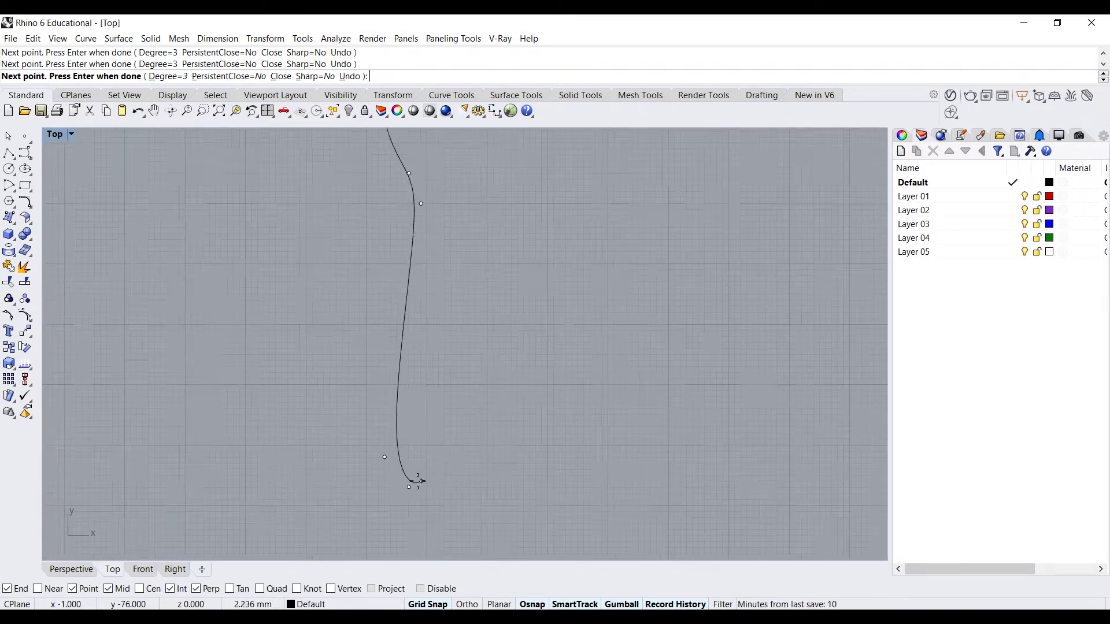
scroll(412, 471, down, 2)
click(422, 237)
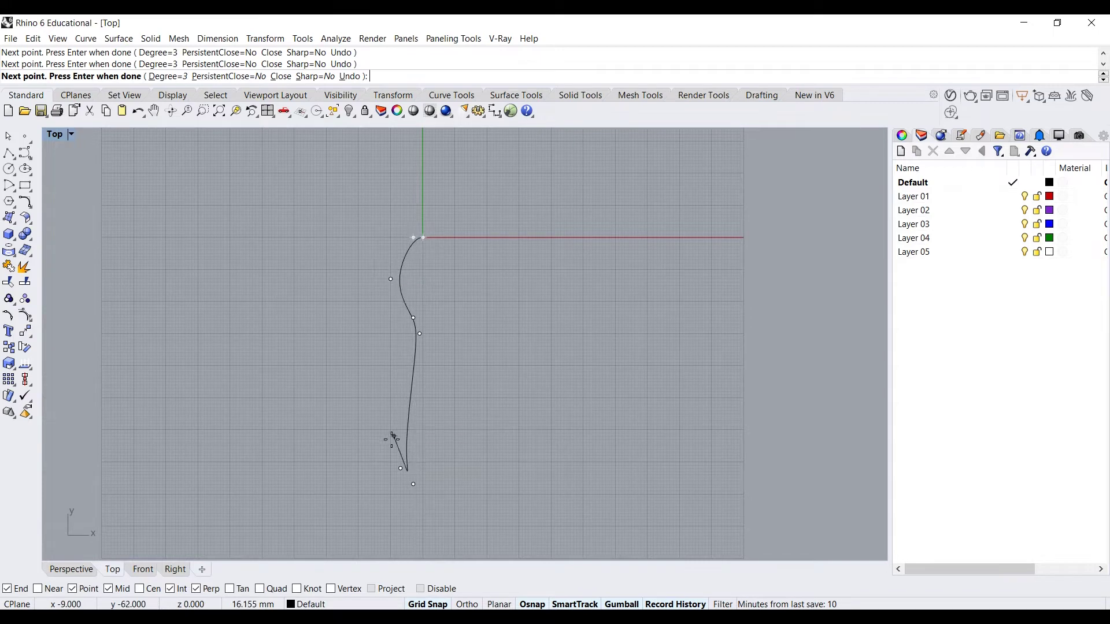
scroll(425, 495, up, 3)
scroll(418, 477, up, 5)
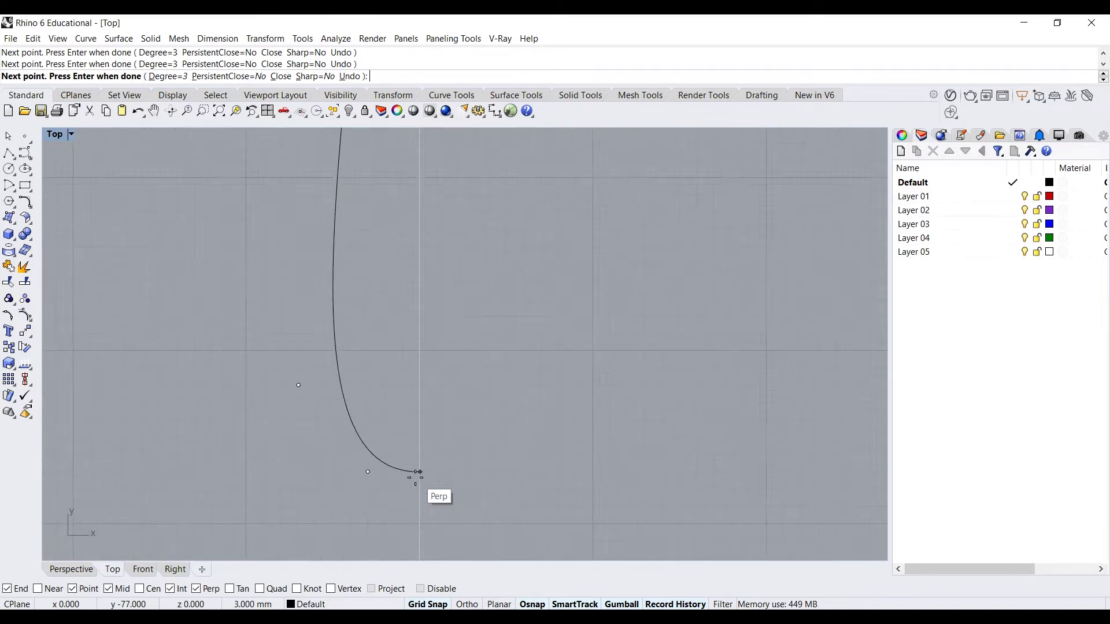
scroll(316, 461, down, 3)
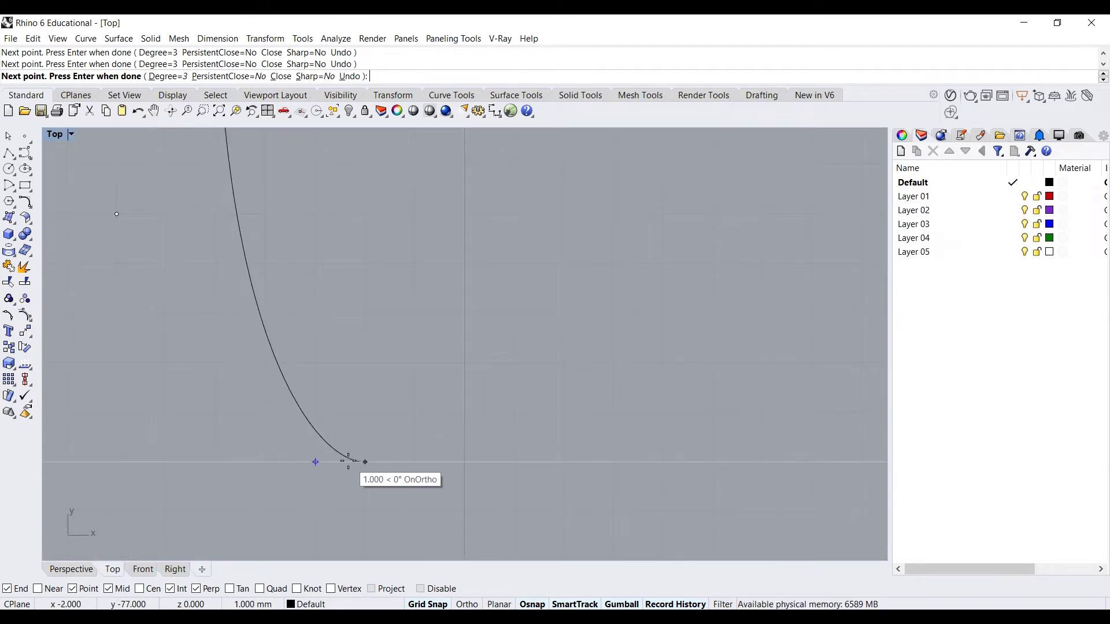
scroll(394, 432, down, 5)
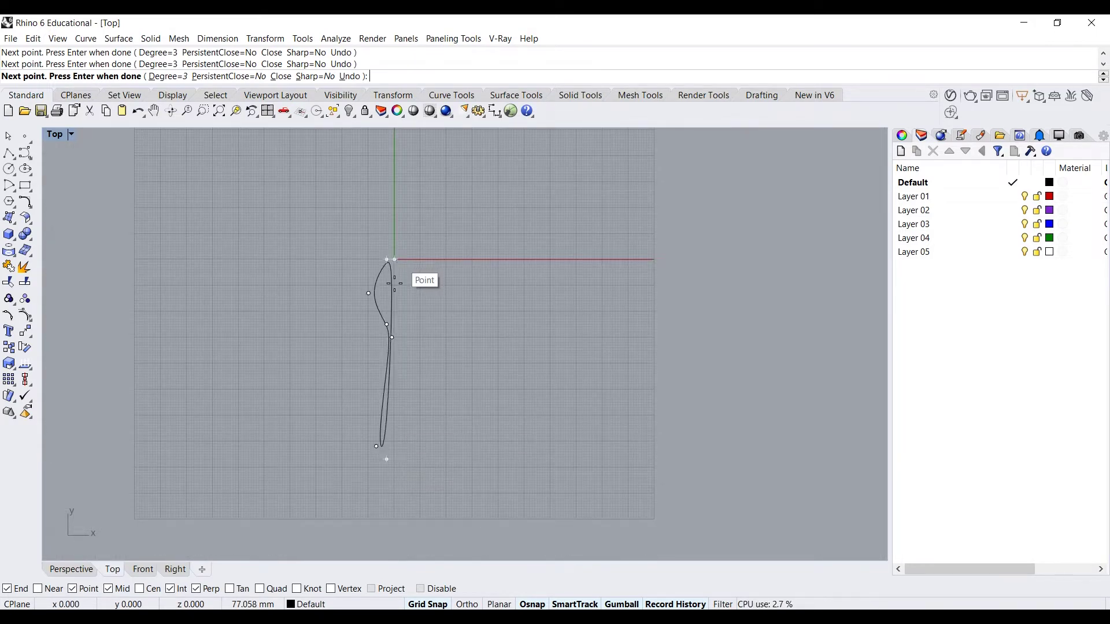
click(393, 259)
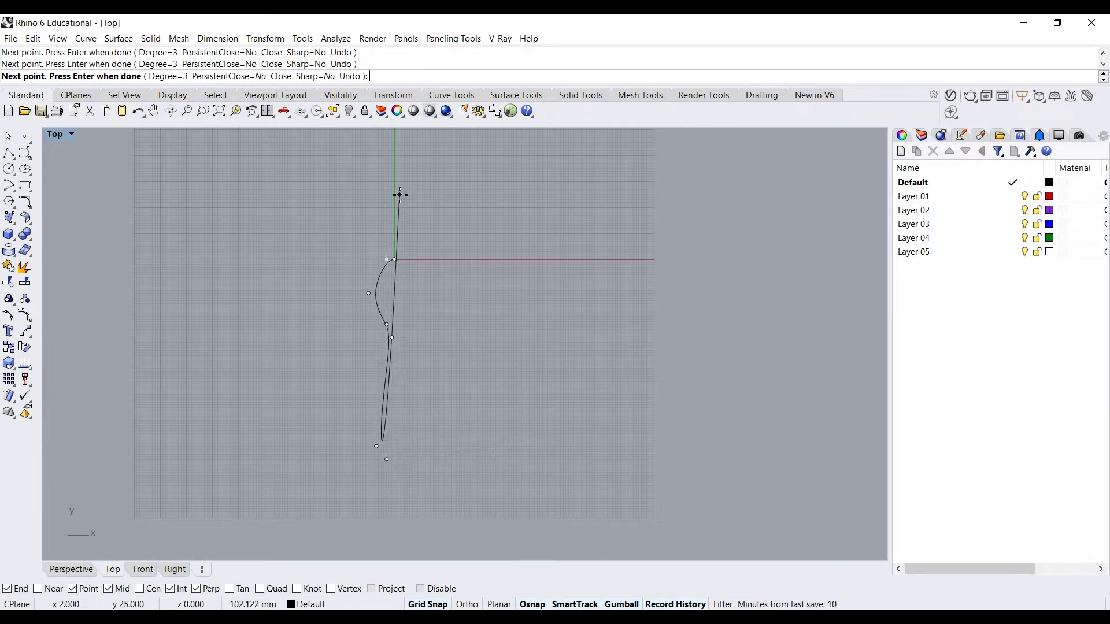
scroll(389, 452, up, 3)
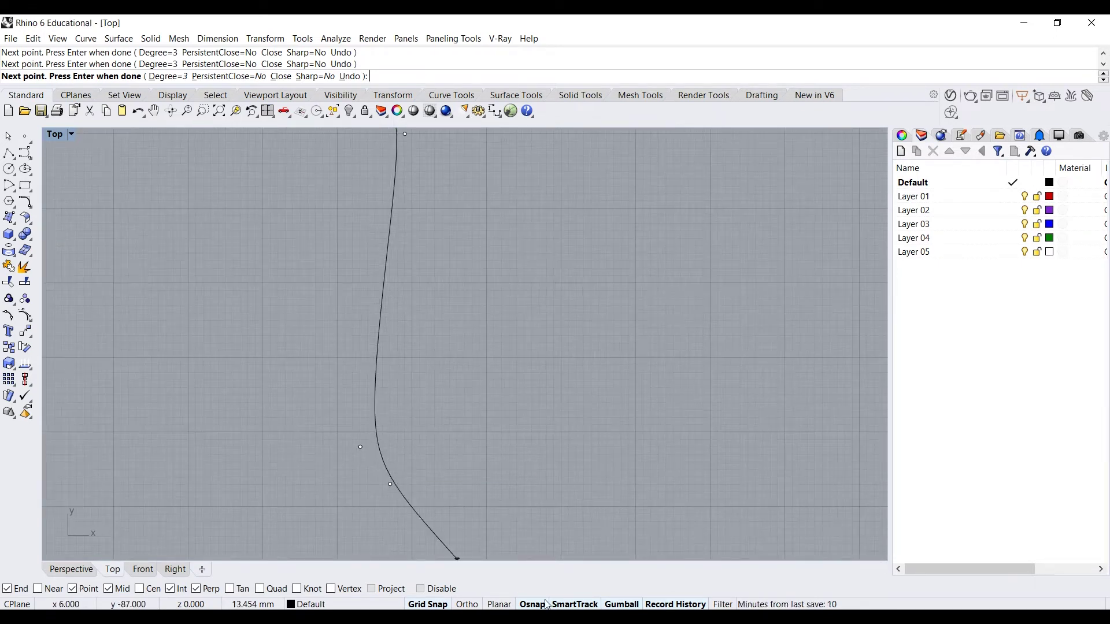
Finish the profile curve with an end control point on the Y axis at x 0, y -77.
scroll(405, 478, down, 5)
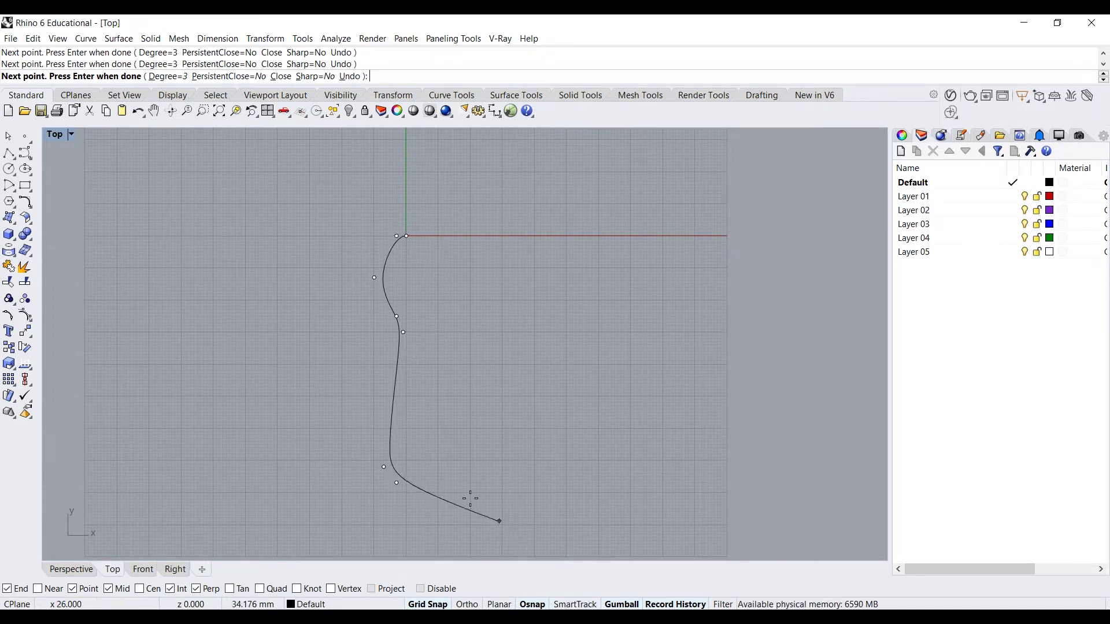
scroll(405, 482, up, 3)
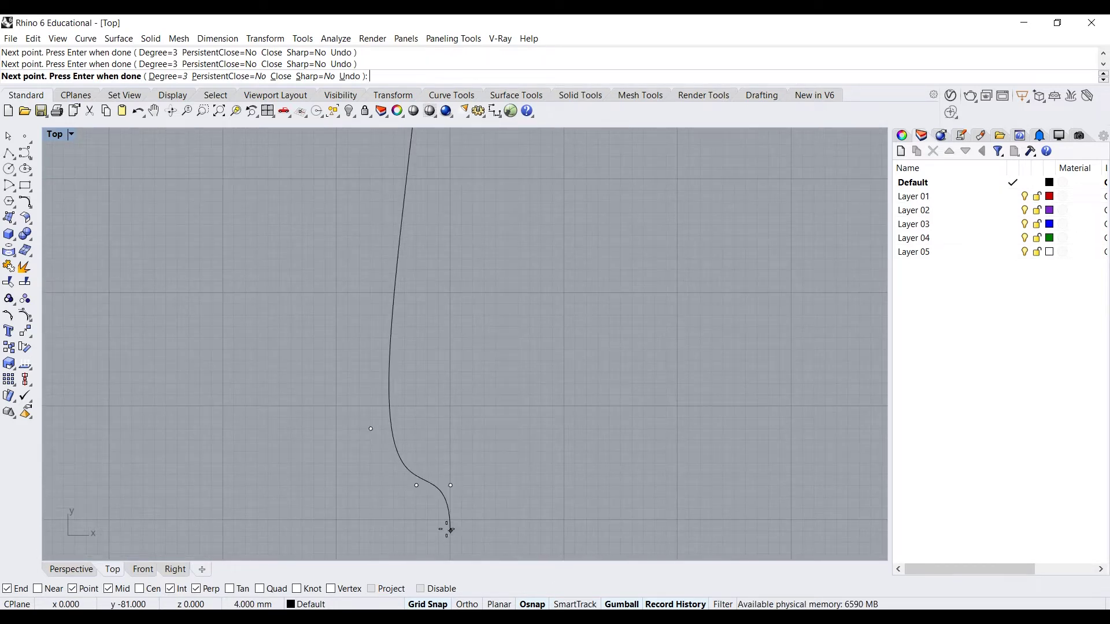
click(451, 486)
key(Return)
scroll(442, 467, down, 5)
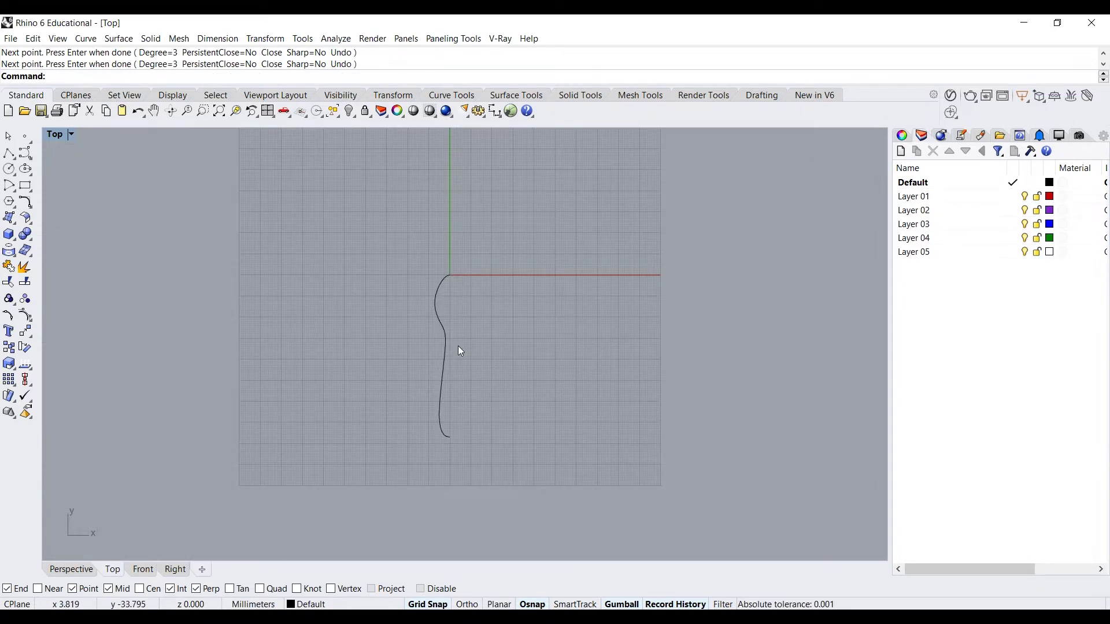
right_drag(457, 345, 456, 320)
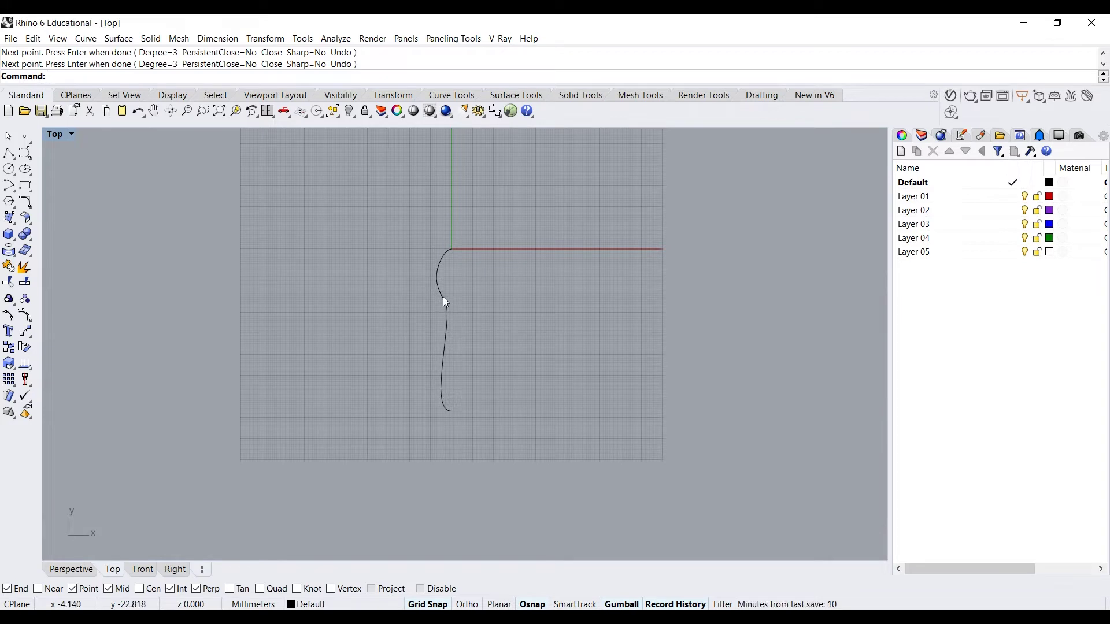
Deselect the finished profile curve and turn off Gumball and Record History.
click(446, 302)
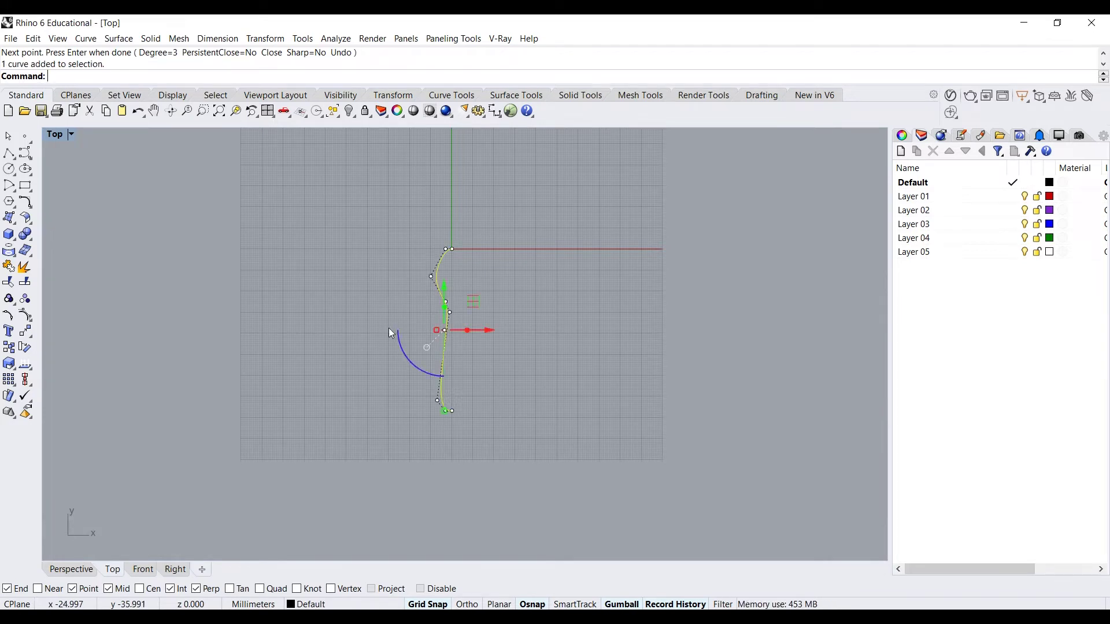
scroll(389, 328, up, 5)
right_drag(391, 301, 325, 294)
key(Escape)
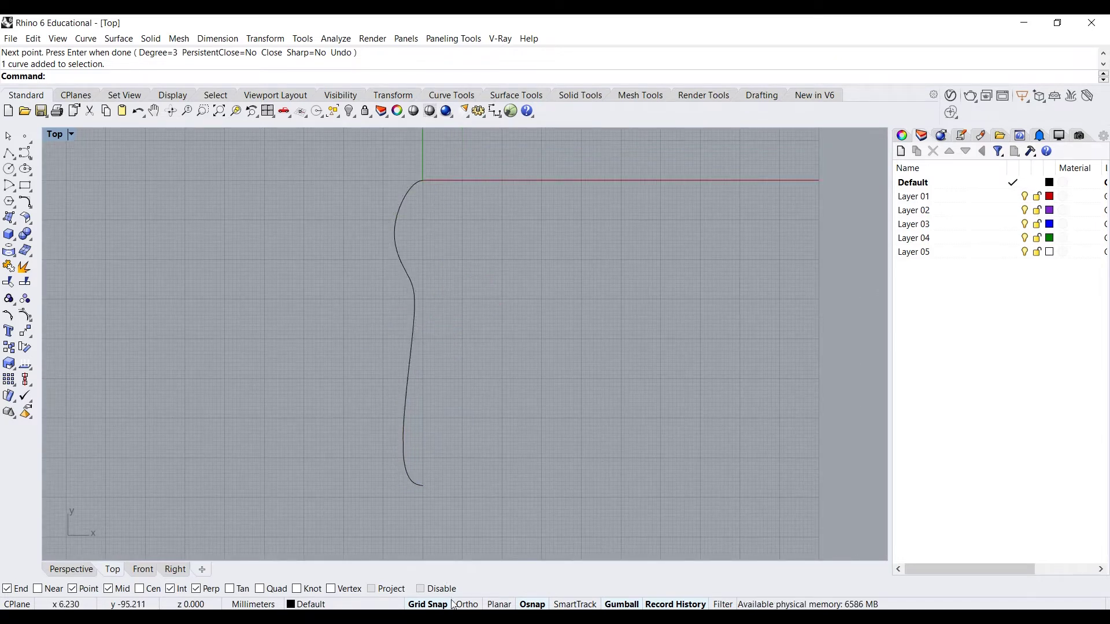
click(615, 606)
click(659, 606)
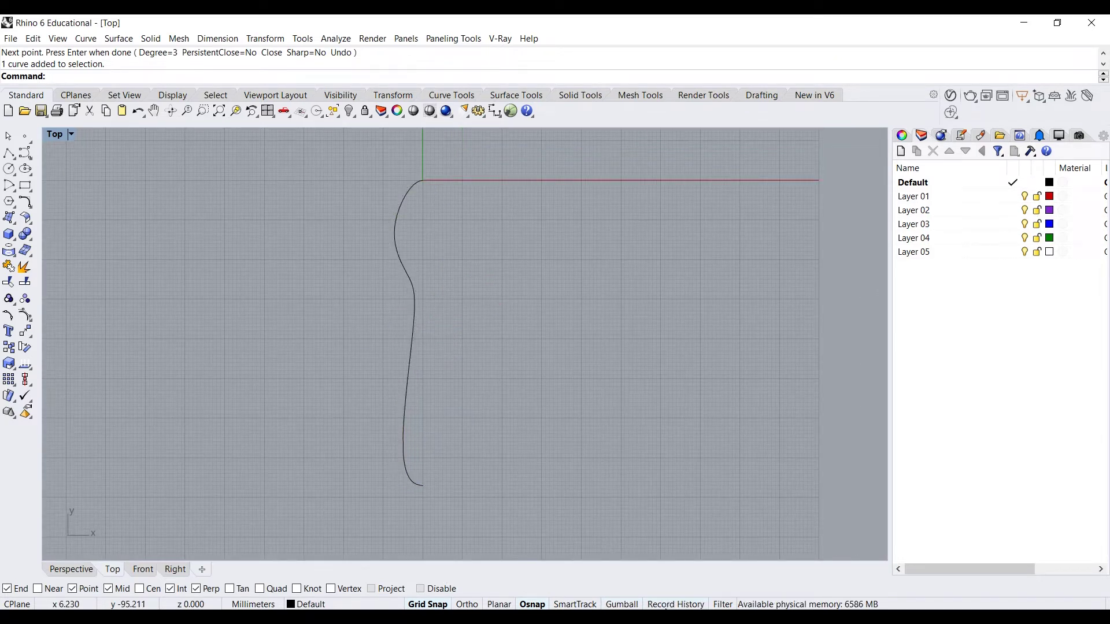
Select the control point at the curve's upper bulge and turn the Gumball back on.
click(416, 304)
right_drag(391, 284, 426, 204)
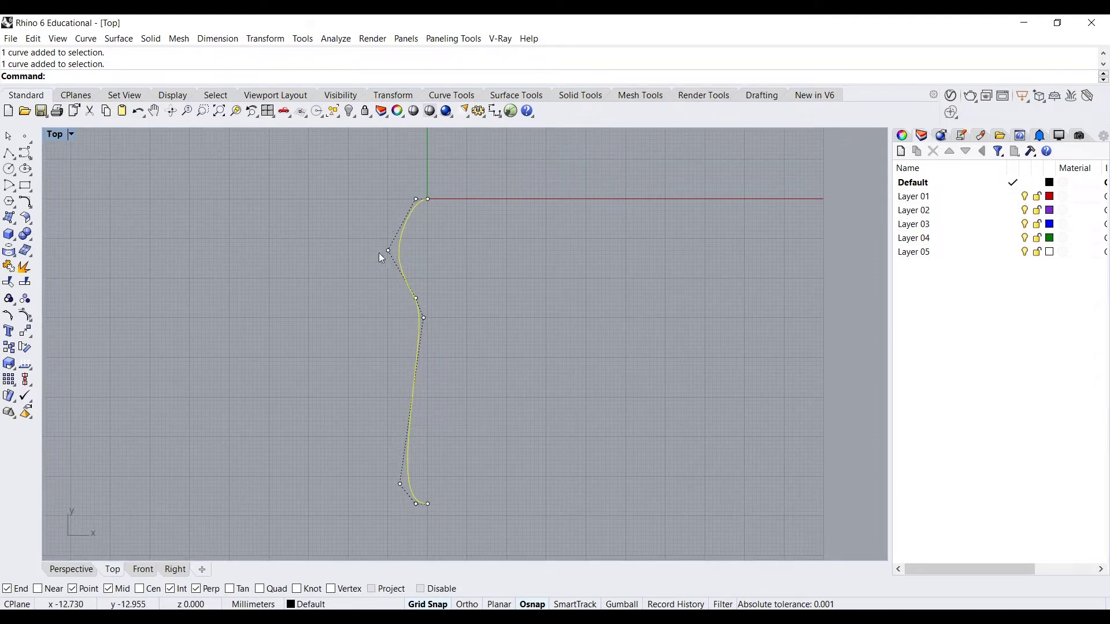
drag(368, 238, 403, 264)
scroll(403, 263, up, 2)
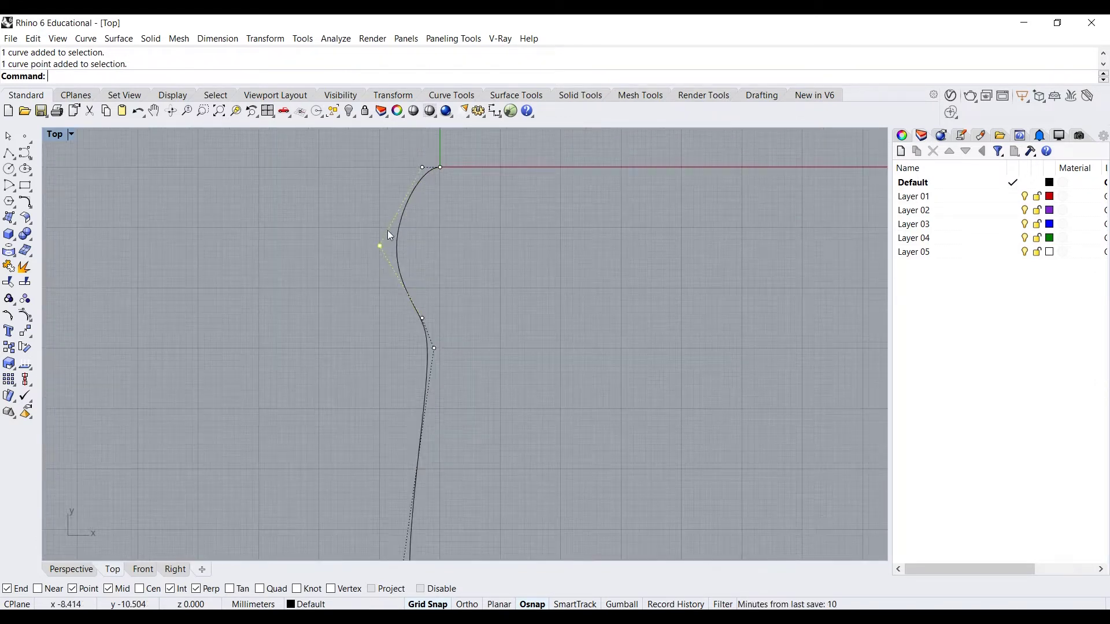
right_drag(388, 247, 412, 292)
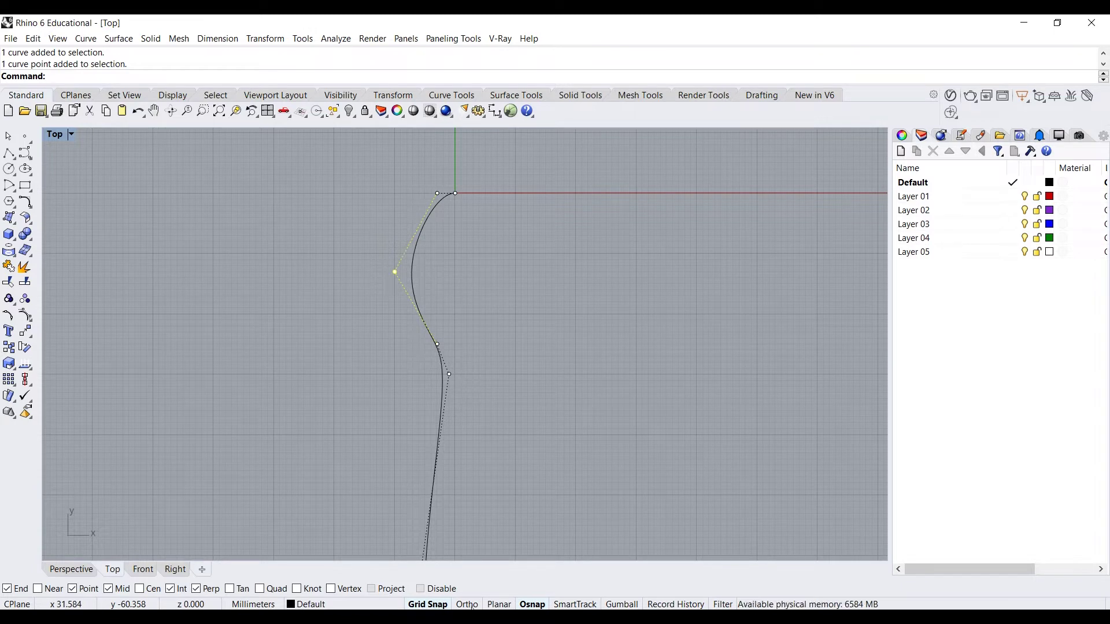
click(622, 605)
Move the upper bulge control point with the Gumball to about x -10, y -14.
click(345, 337)
drag(322, 309, 423, 272)
click(411, 275)
drag(365, 250, 433, 284)
mouse_move(387, 241)
mouse_down()
mouse_move(392, 203)
mouse_move(389, 247)
mouse_up()
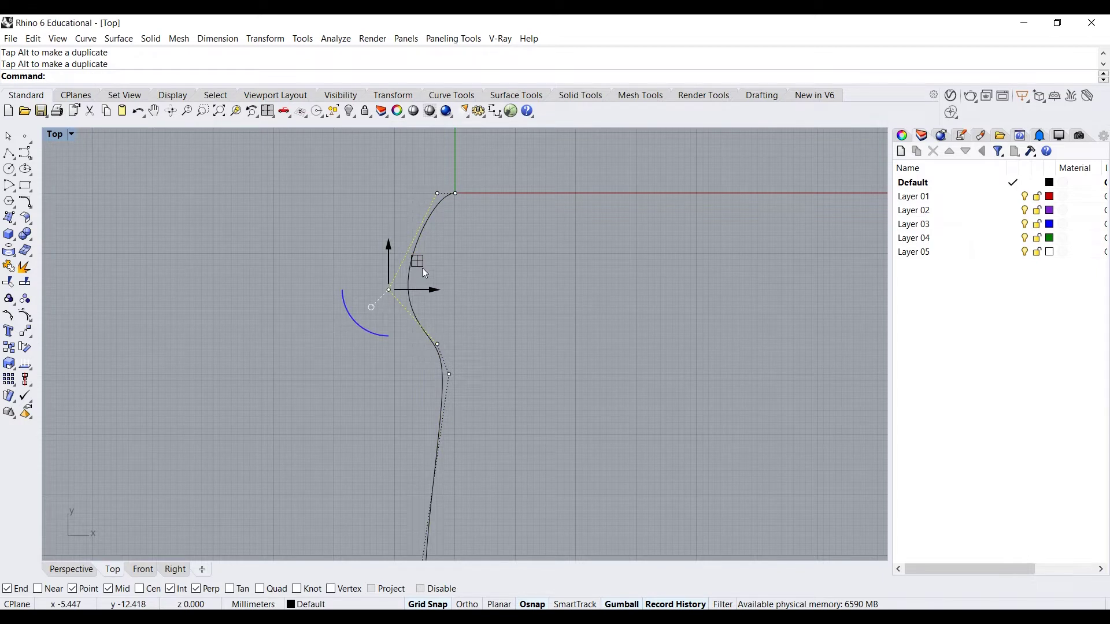
mouse_move(417, 261)
mouse_down()
mouse_move(411, 246)
mouse_move(429, 252)
mouse_up()
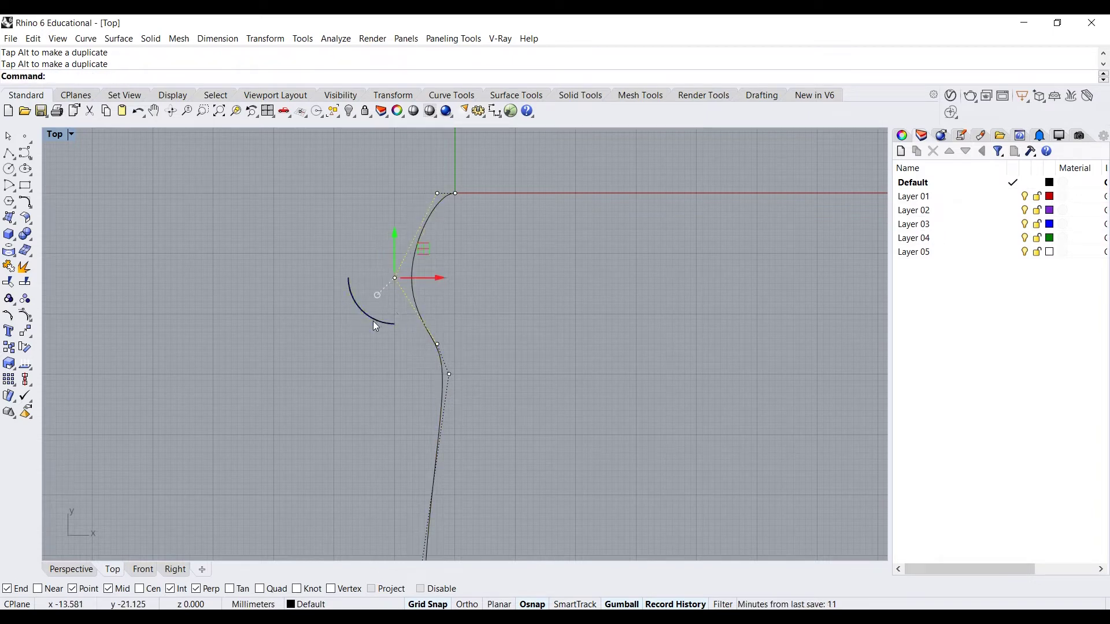
Select the bulge point and the upper neck point together, then rotate and scale them with the Gumball.
drag(337, 244, 457, 364)
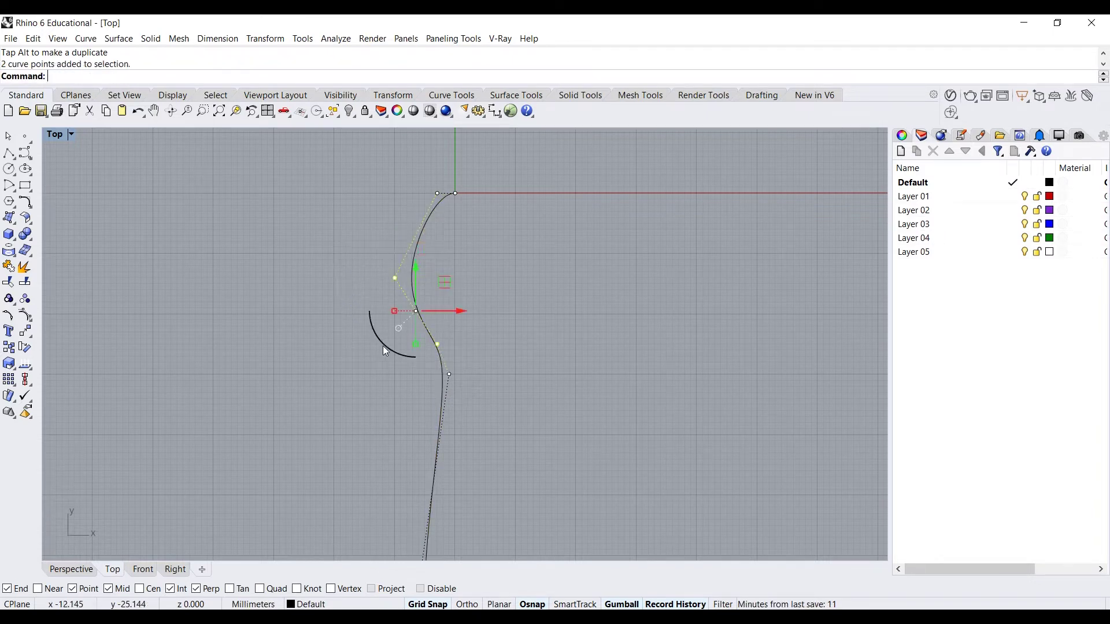
drag(391, 351, 428, 339)
click(449, 302)
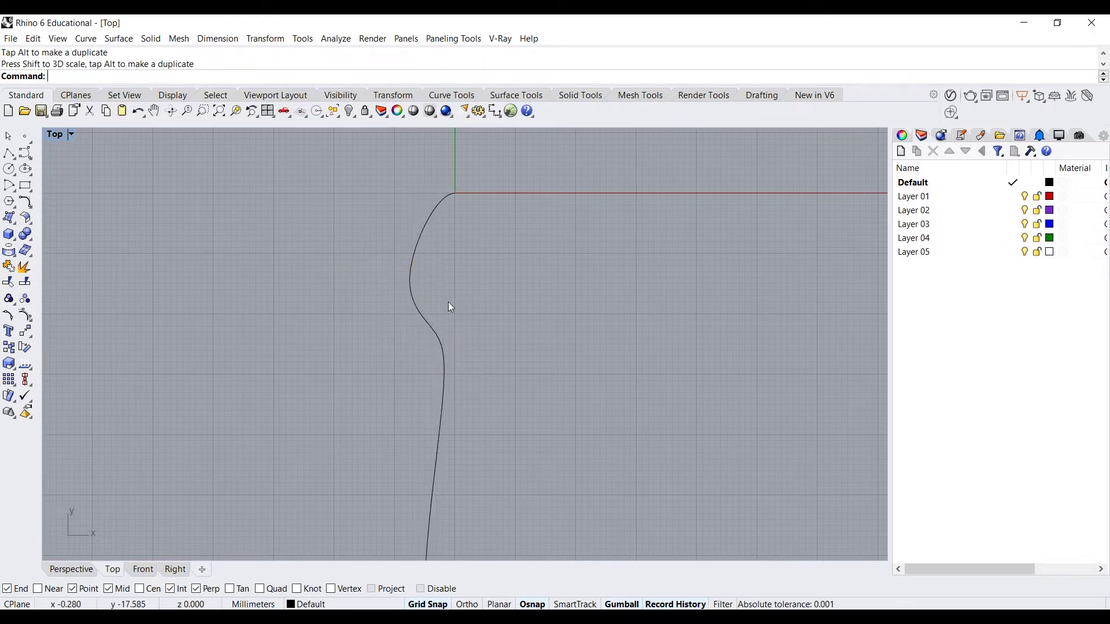
Move the curve's two neck control points about 4 mm down with the Gumball.
scroll(398, 277, down, 3)
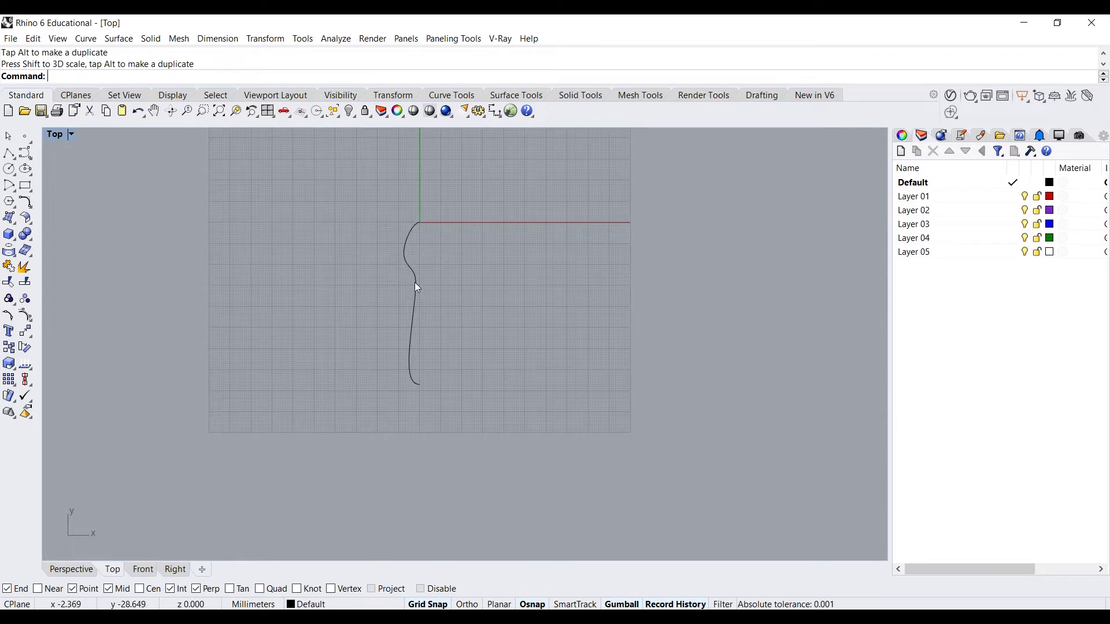
click(411, 273)
scroll(411, 276, up, 3)
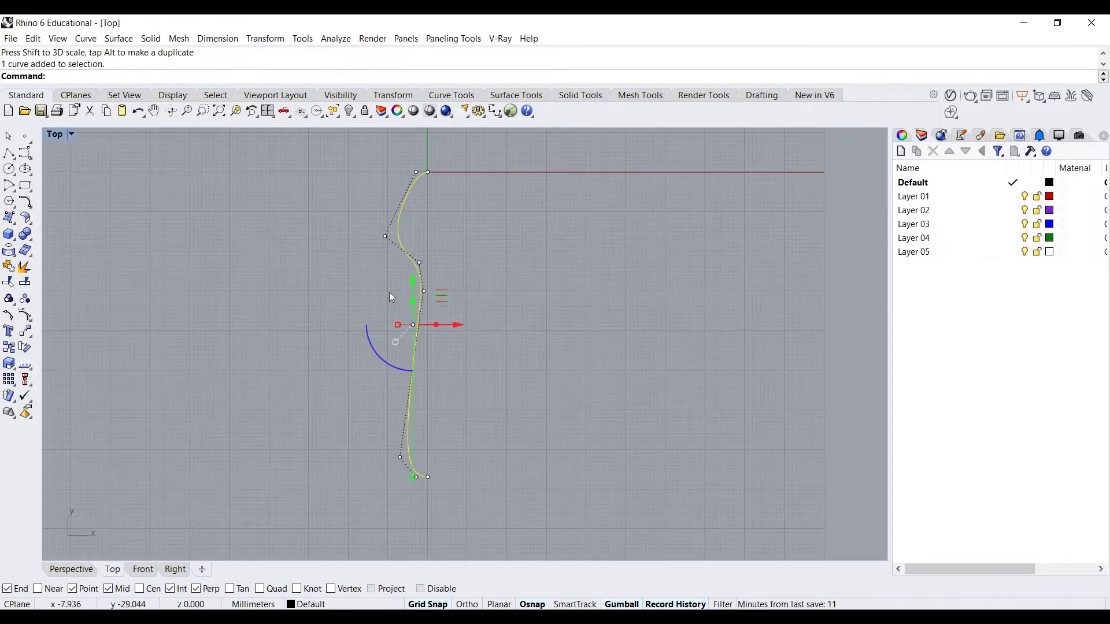
drag(359, 322, 423, 258)
key(Escape)
scroll(391, 247, down, 2)
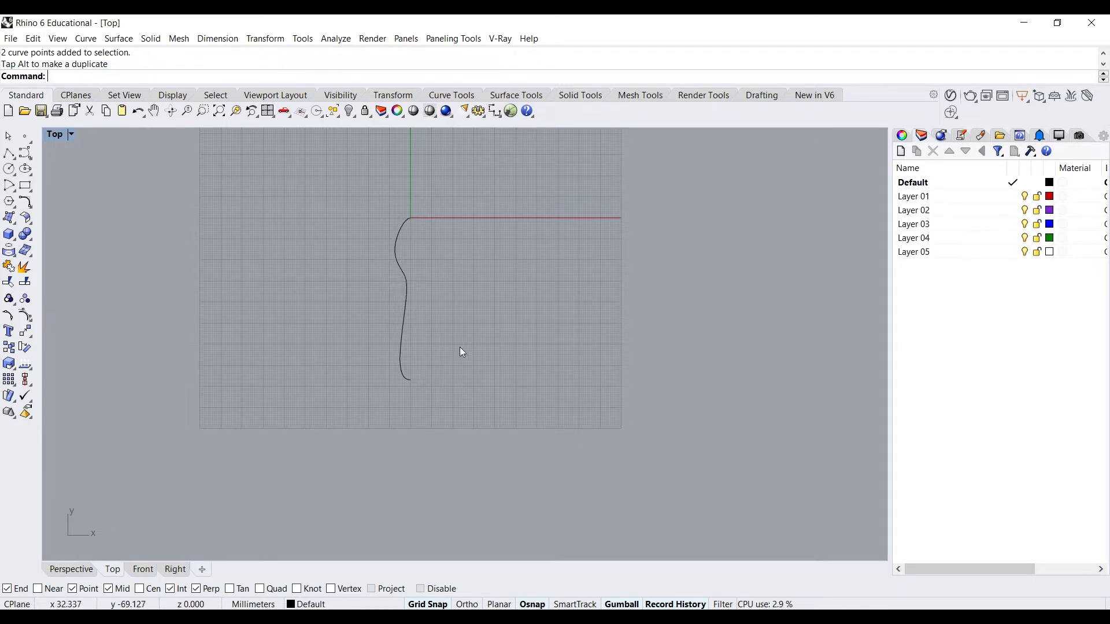
Turn off Record History with the profile curve deselected.
scroll(423, 293, up, 2)
click(428, 286)
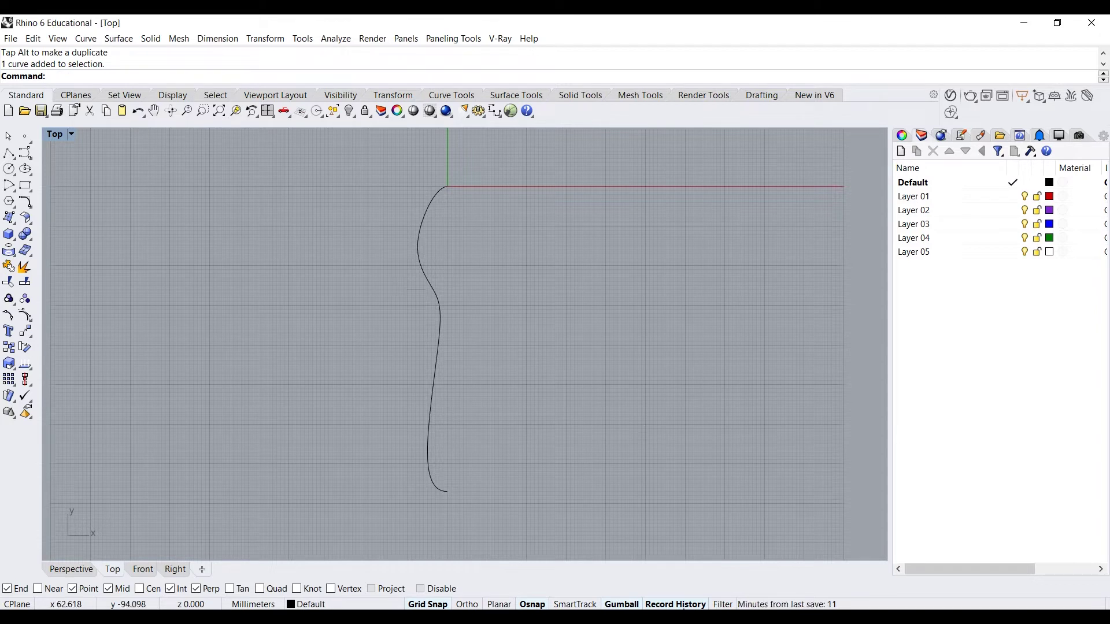
right_drag(616, 501, 605, 507)
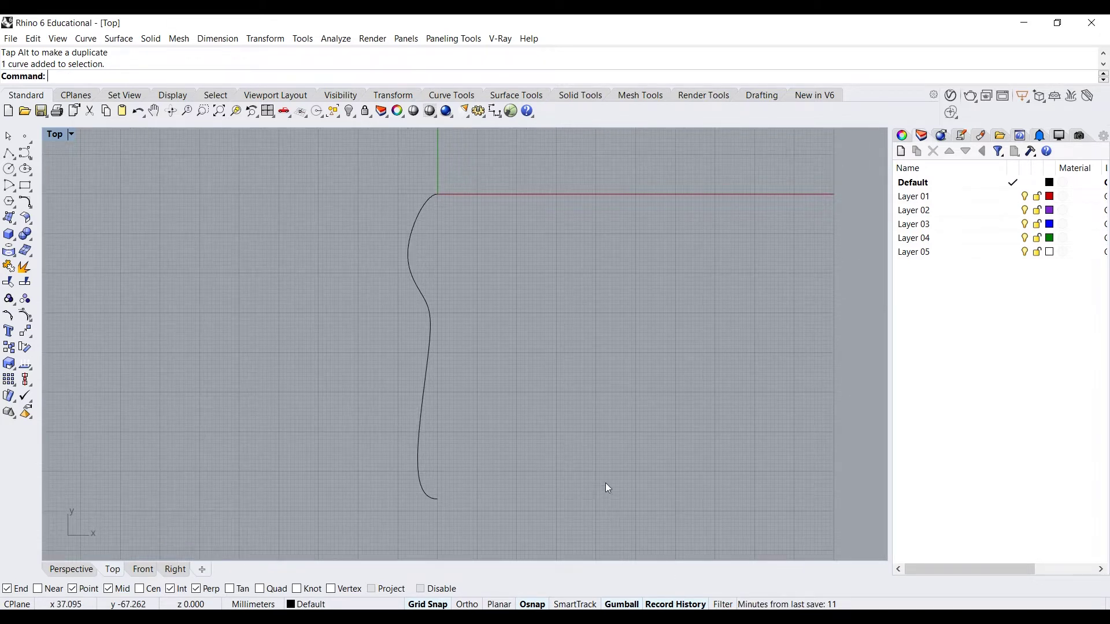
click(671, 605)
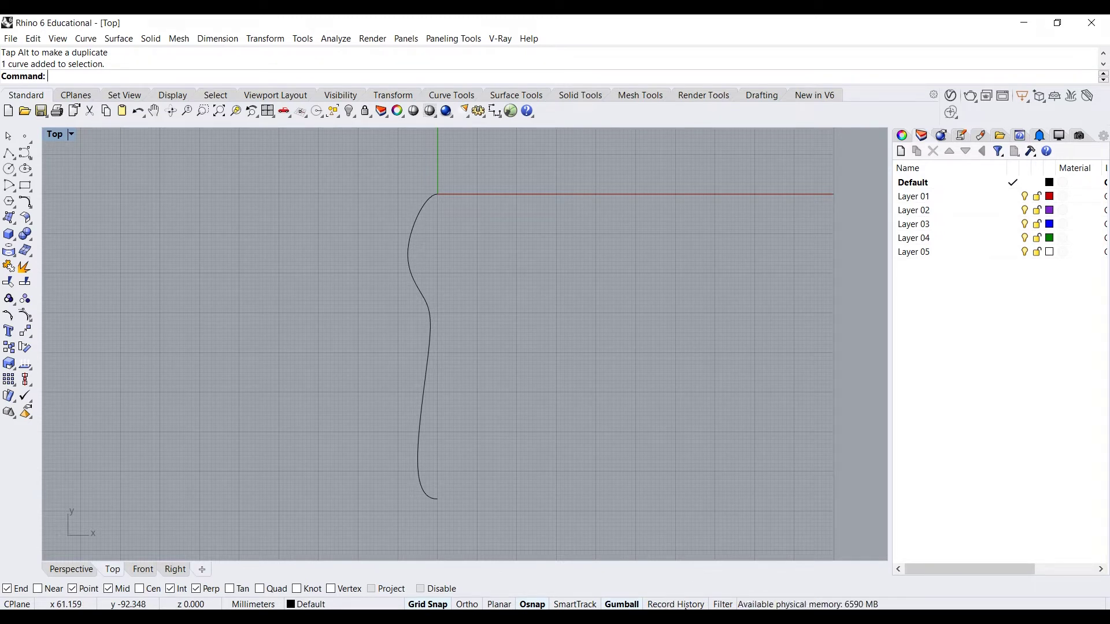
click(685, 606)
click(657, 606)
right_drag(512, 377, 488, 382)
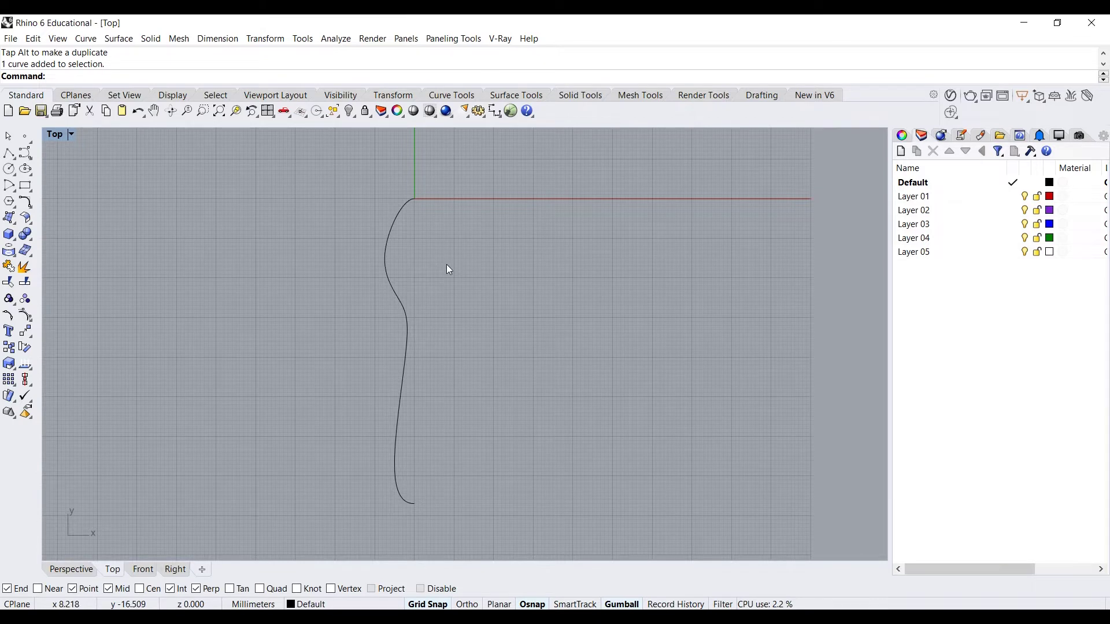
Mirror a copy of the profile curve across the Y axis, starting the mirror plane at the origin.
drag(423, 264, 353, 248)
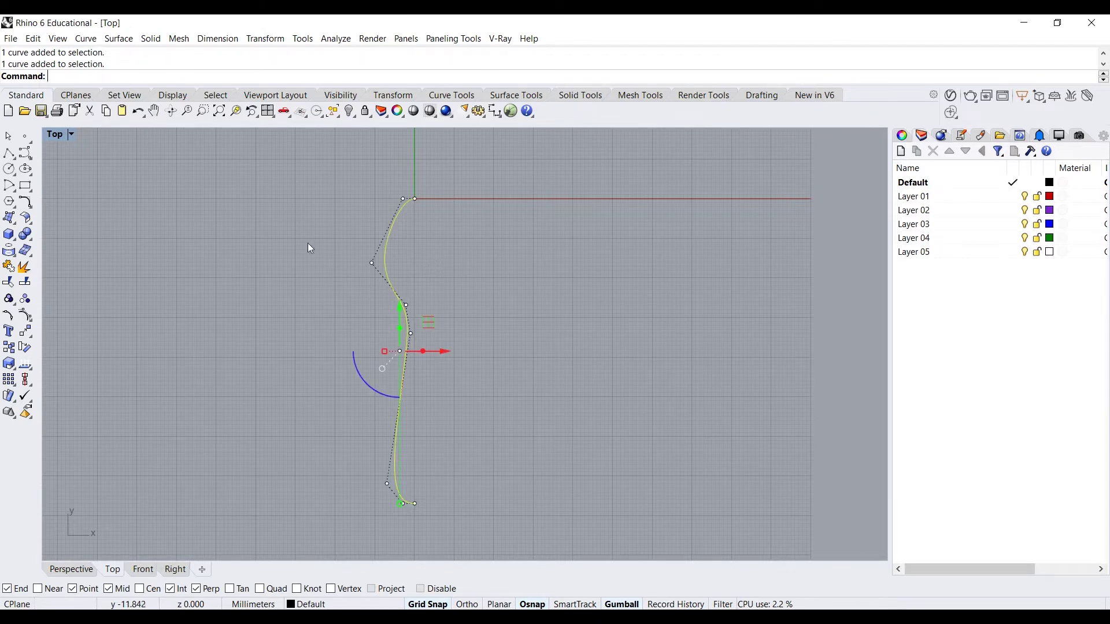
click(258, 40)
click(289, 134)
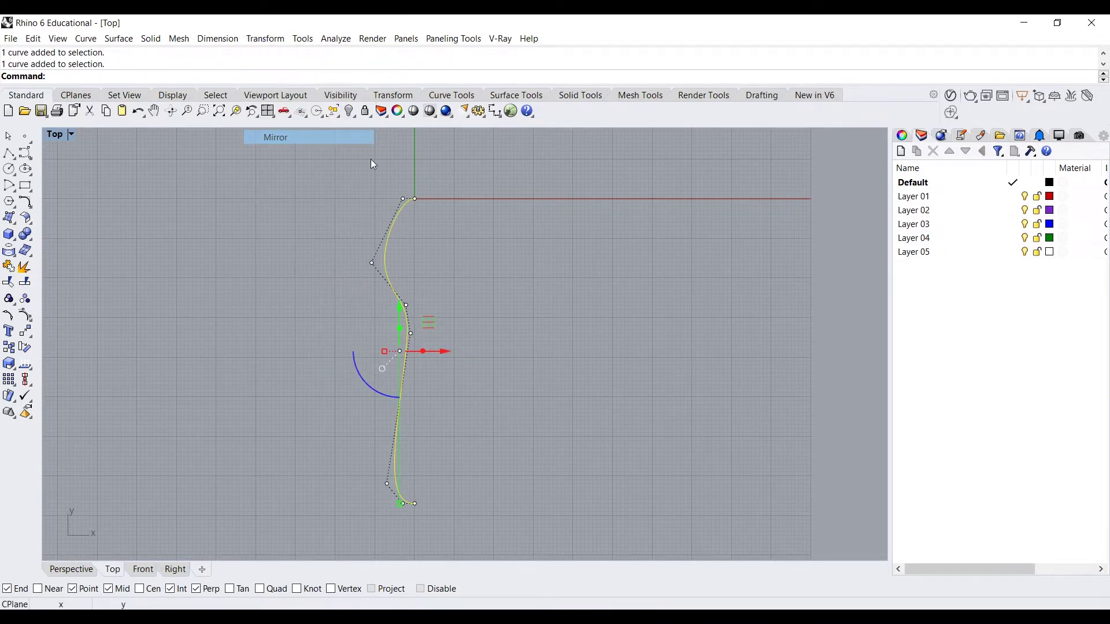
click(415, 199)
click(415, 164)
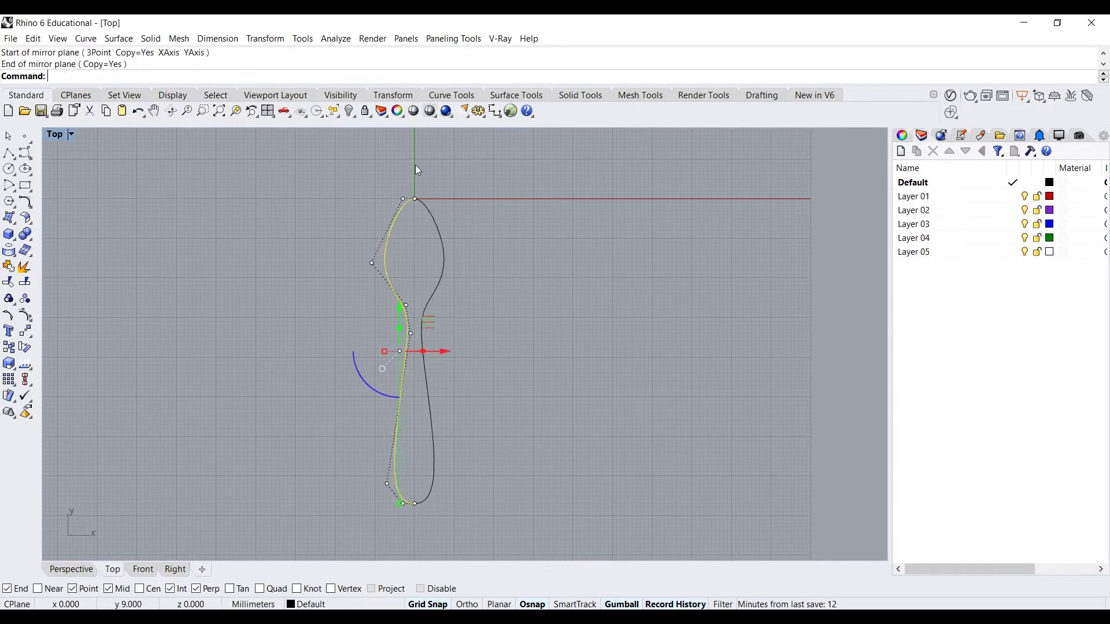
Move the original curve's bulge control point toward the Y axis to flatten that side of the spoon outline.
click(507, 251)
click(392, 287)
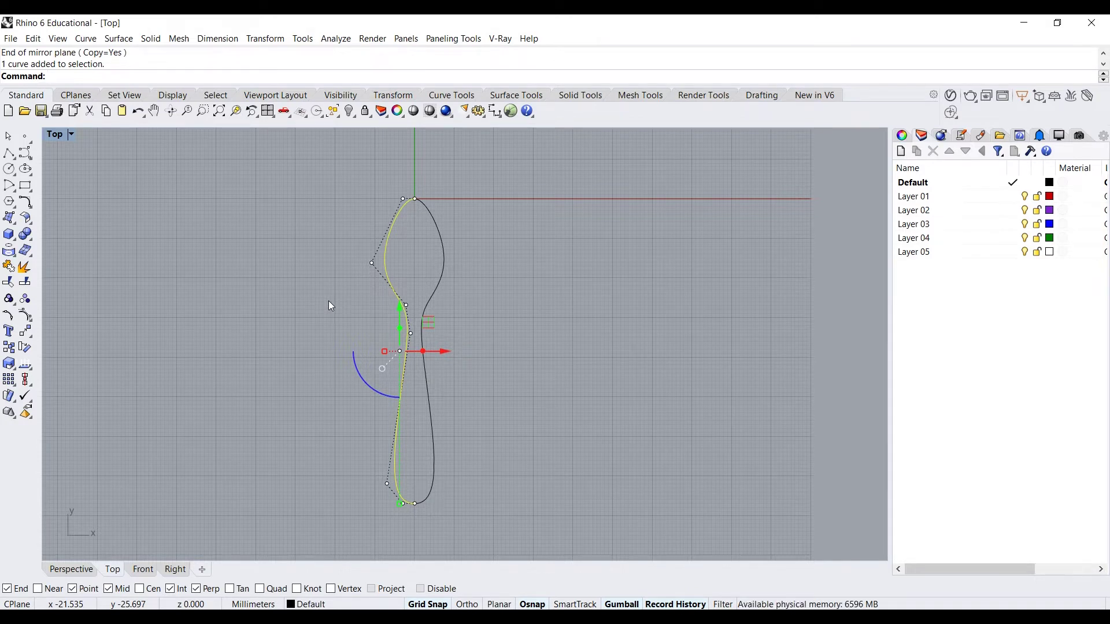
drag(339, 272, 429, 266)
click(501, 288)
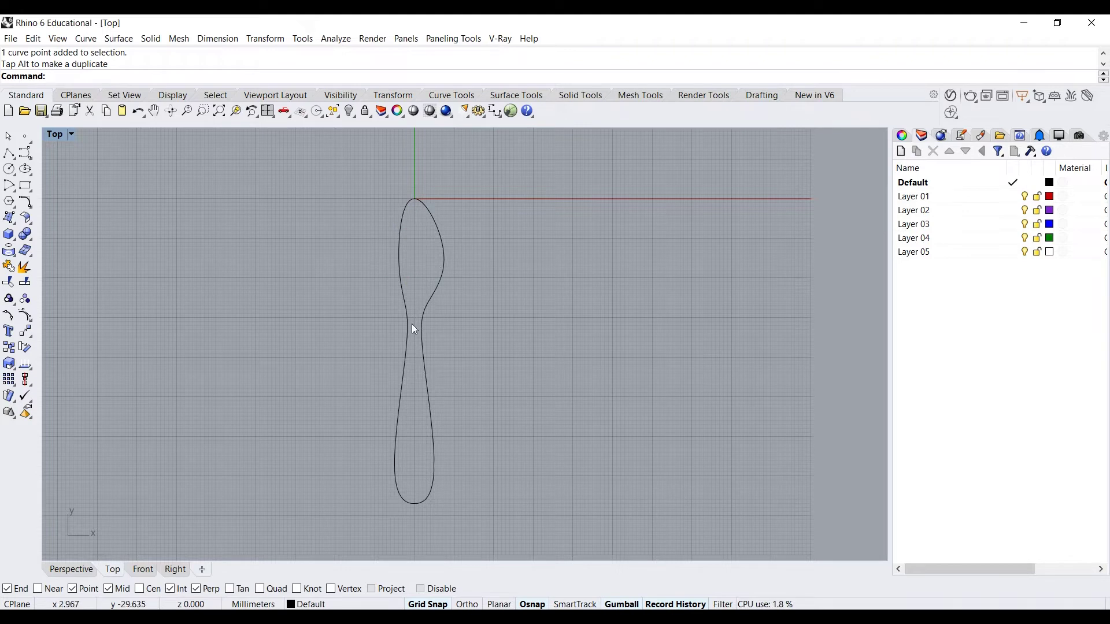
Undo the last Gumball move and shift the original curve's bulge control point about 1 mm toward the Y axis.
key(ctrl+z)
key(ctrl+z)
key(ctrl+z)
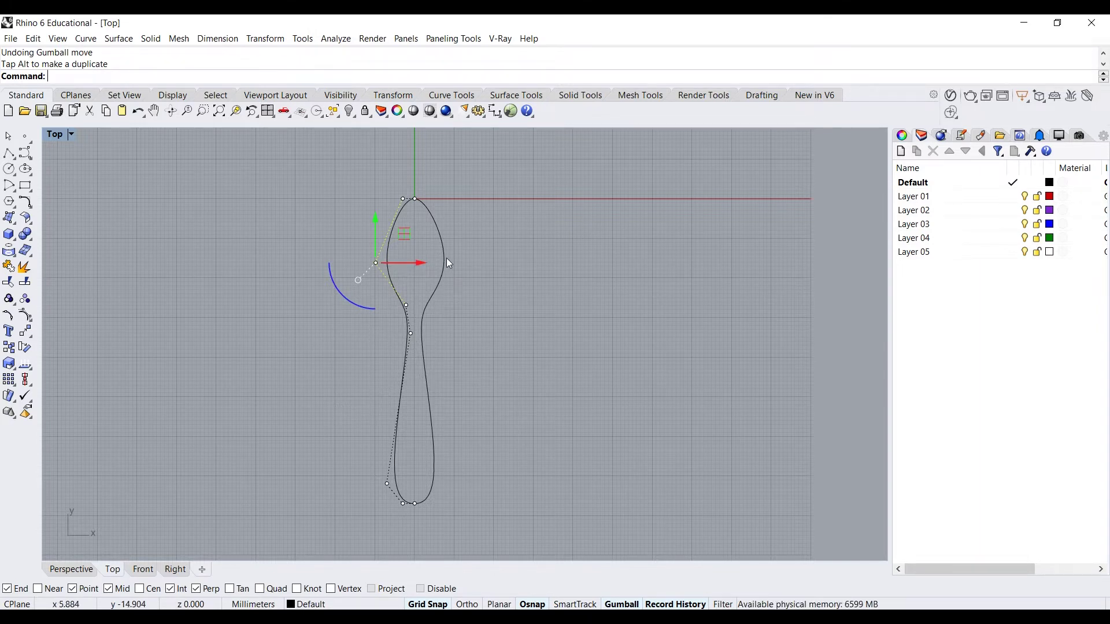
click(390, 249)
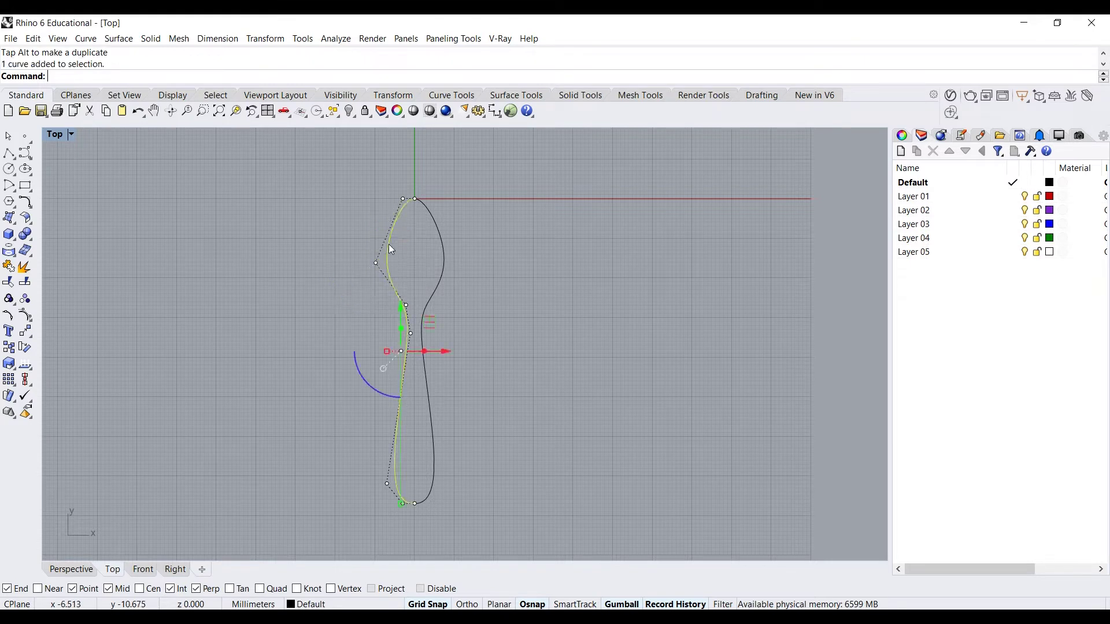
click(445, 255)
click(415, 296)
click(397, 294)
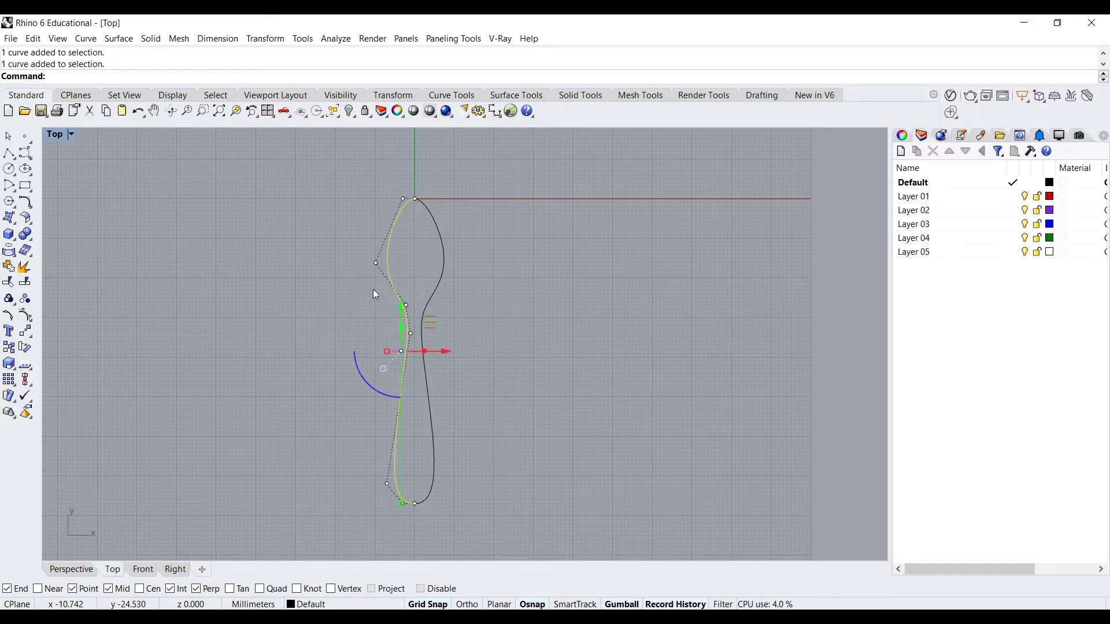
Move the original curve's two neck control points about 1 mm toward the Y axis.
scroll(361, 292, up, 5)
drag(425, 263, 476, 352)
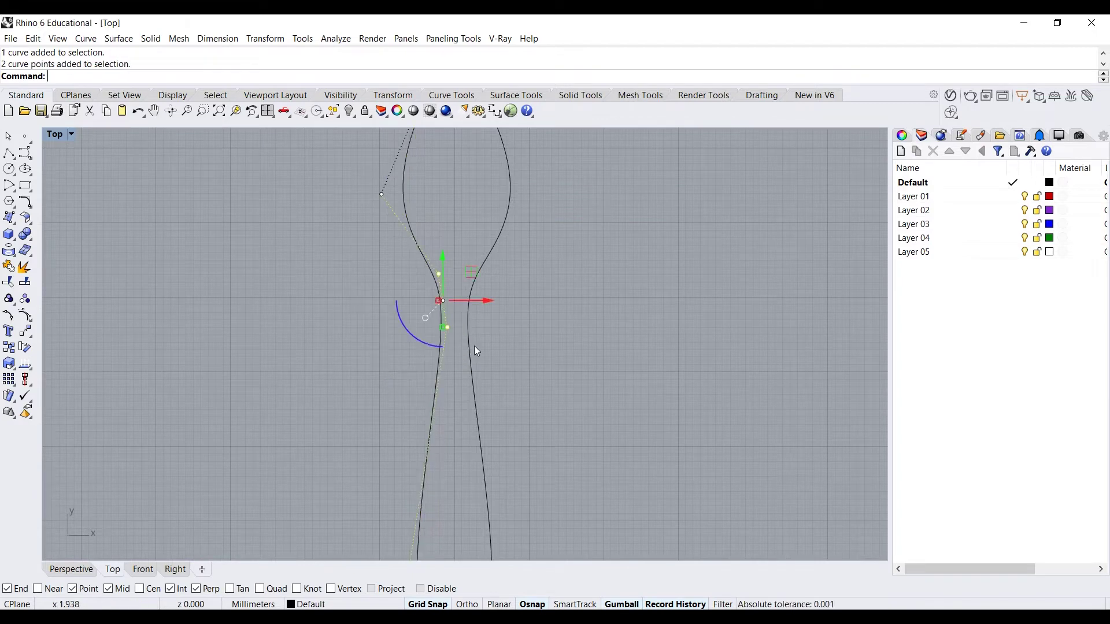
drag(487, 310, 491, 301)
key(Escape)
Delete the mirrored curve, keeping only the original half profile.
scroll(411, 304, down, 5)
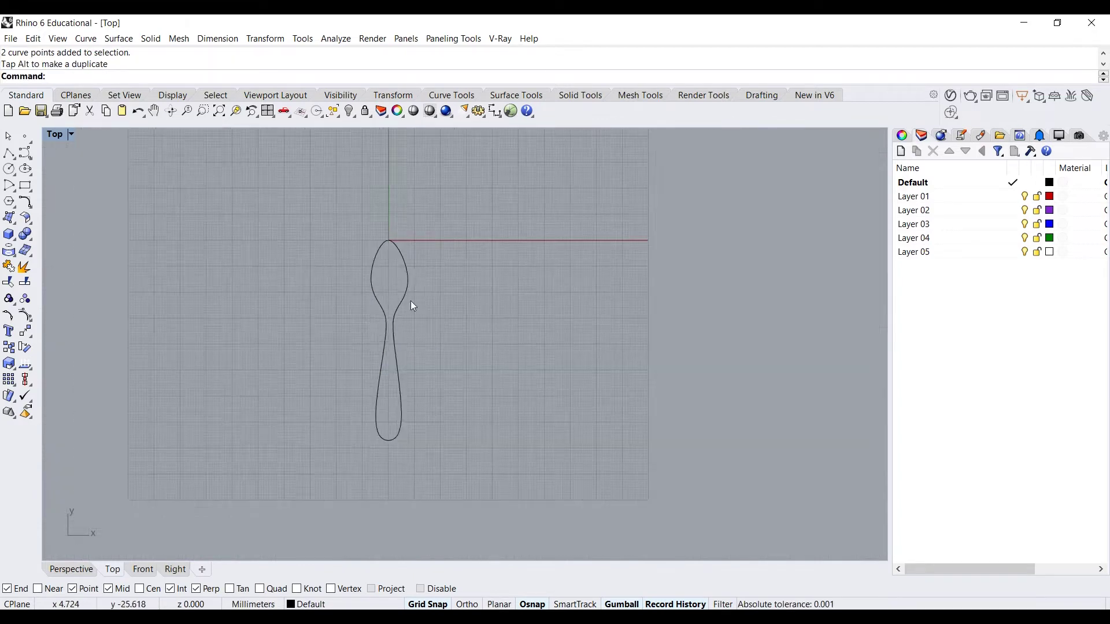
click(404, 292)
key(Delete)
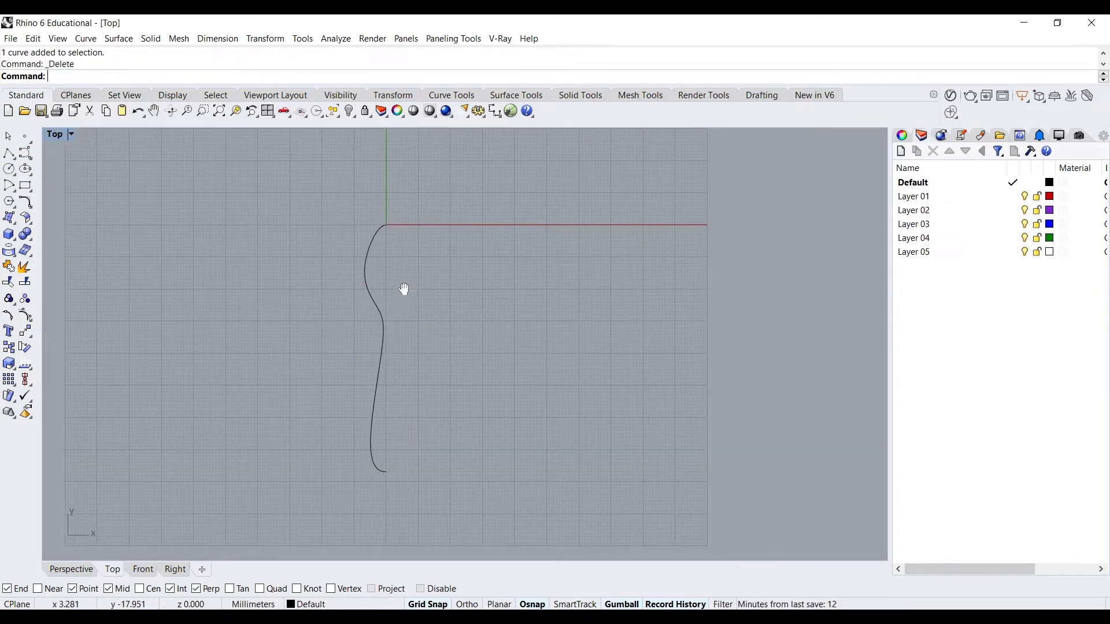
Turn on Record History and choose its Always Record History option.
right_drag(401, 289, 433, 312)
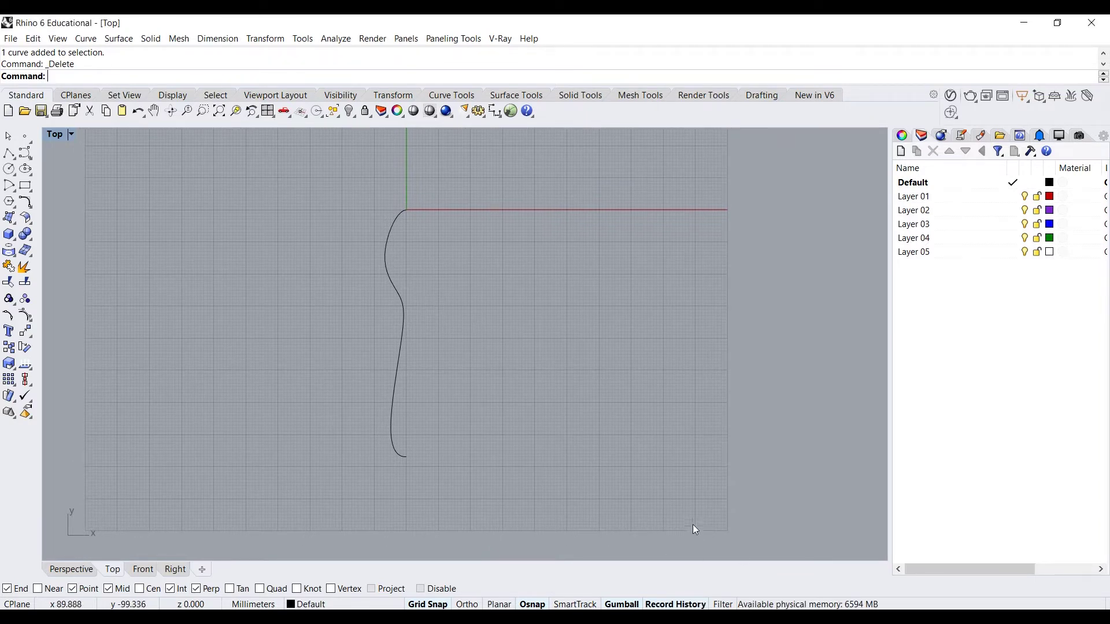
right_click(693, 607)
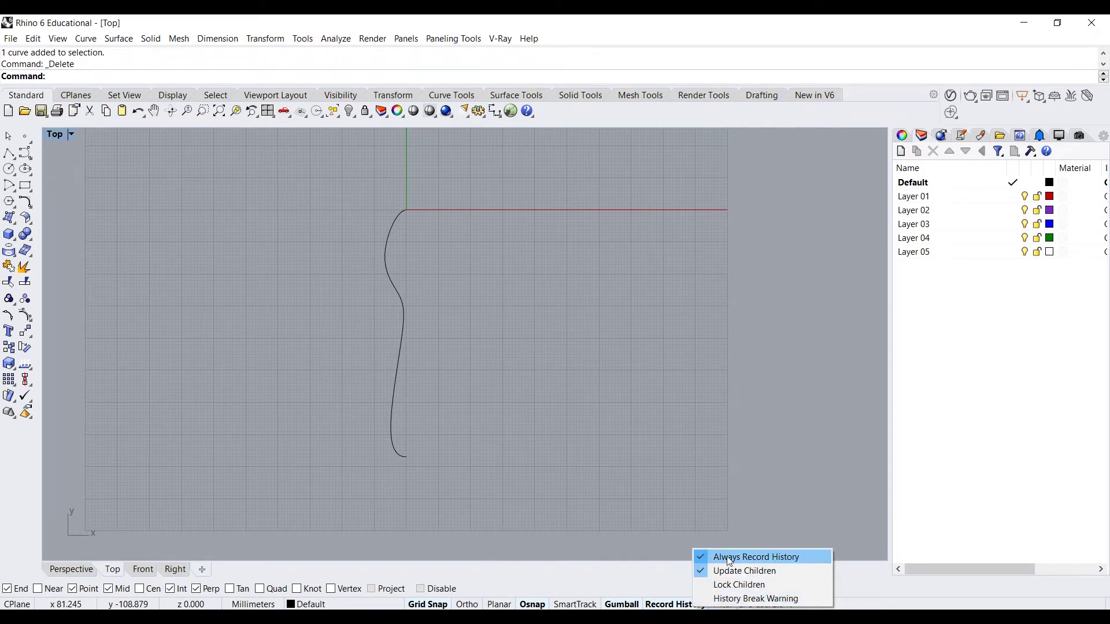
click(765, 562)
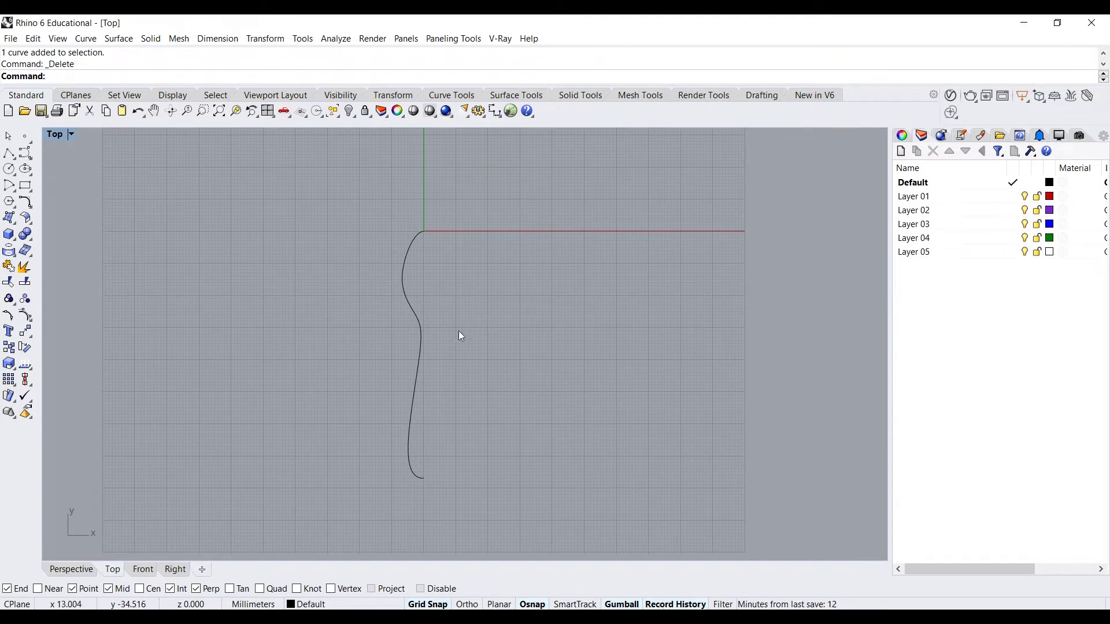
Mirror the half-profile curve across the Y axis with Record History active, keeping the original.
drag(447, 302, 469, 309)
drag(403, 320, 402, 320)
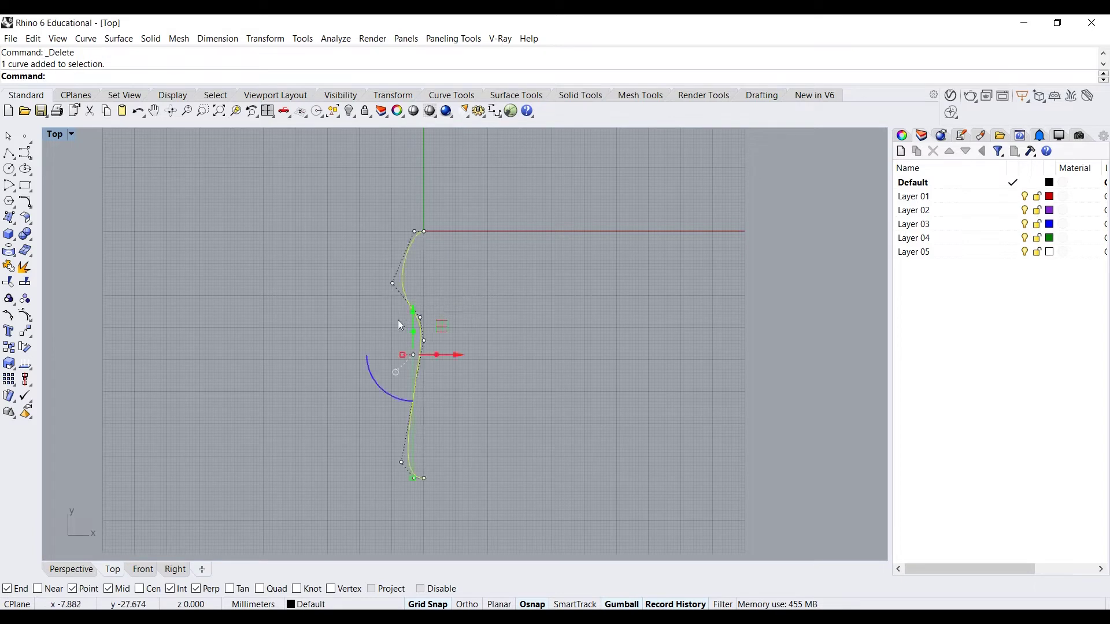
click(262, 40)
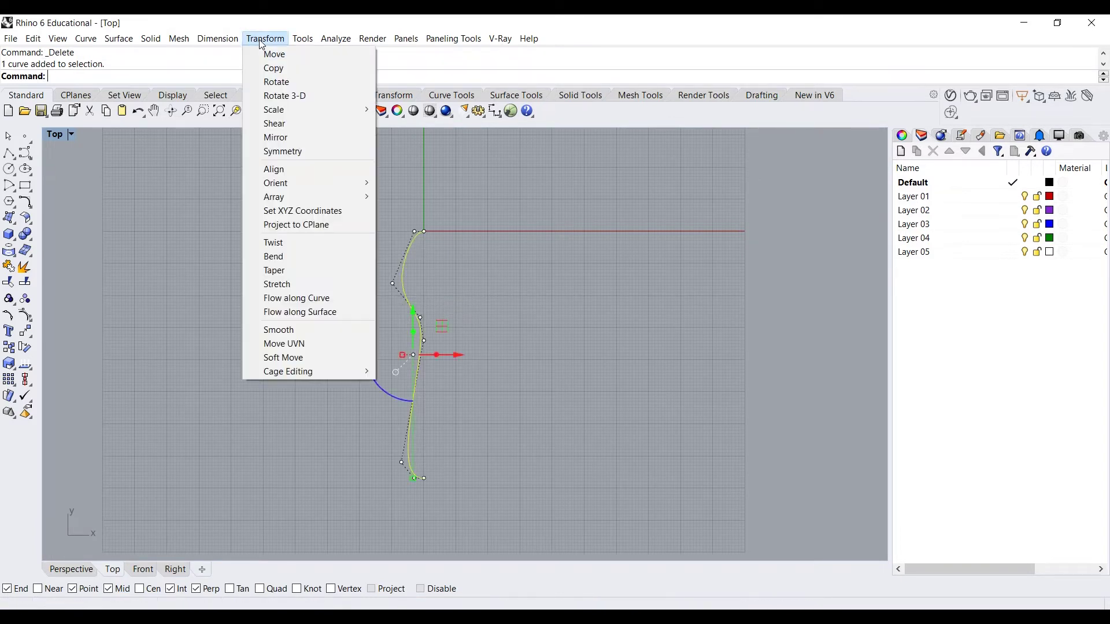
click(286, 141)
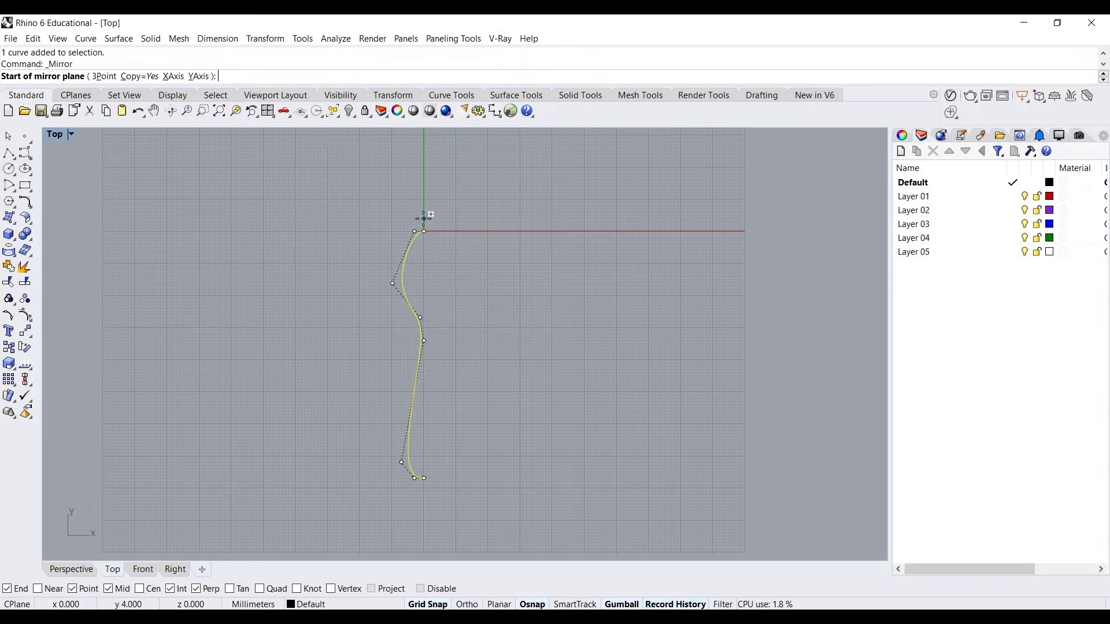
click(198, 77)
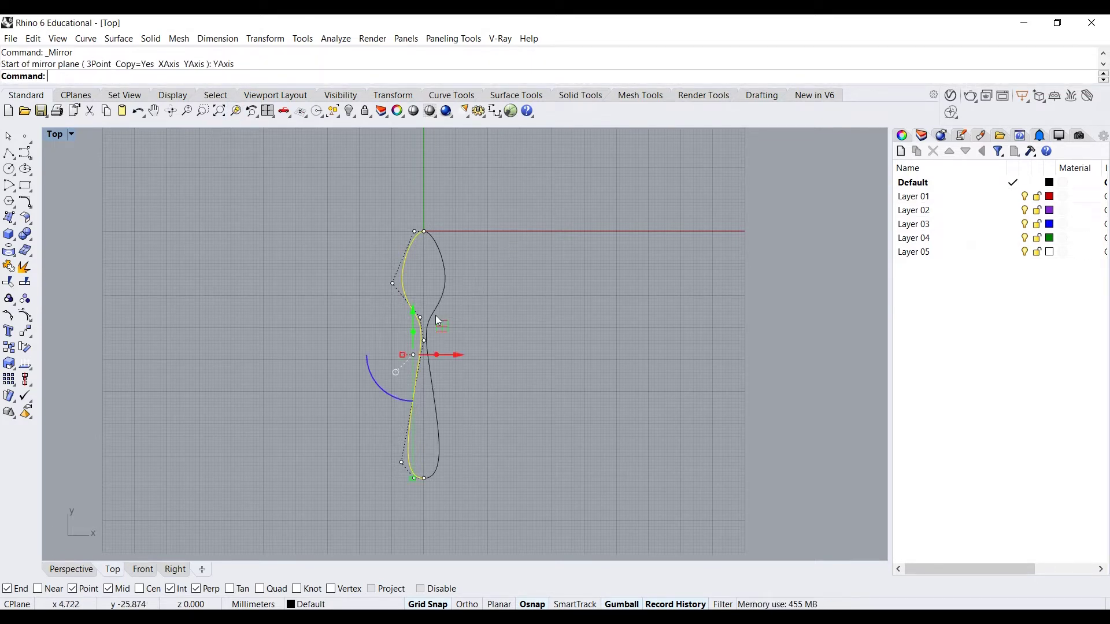
Try dragging the original curve's bowl bulge control point with the Gumball to test the history-linked mirror.
click(475, 320)
right_drag(471, 315, 476, 298)
click(415, 293)
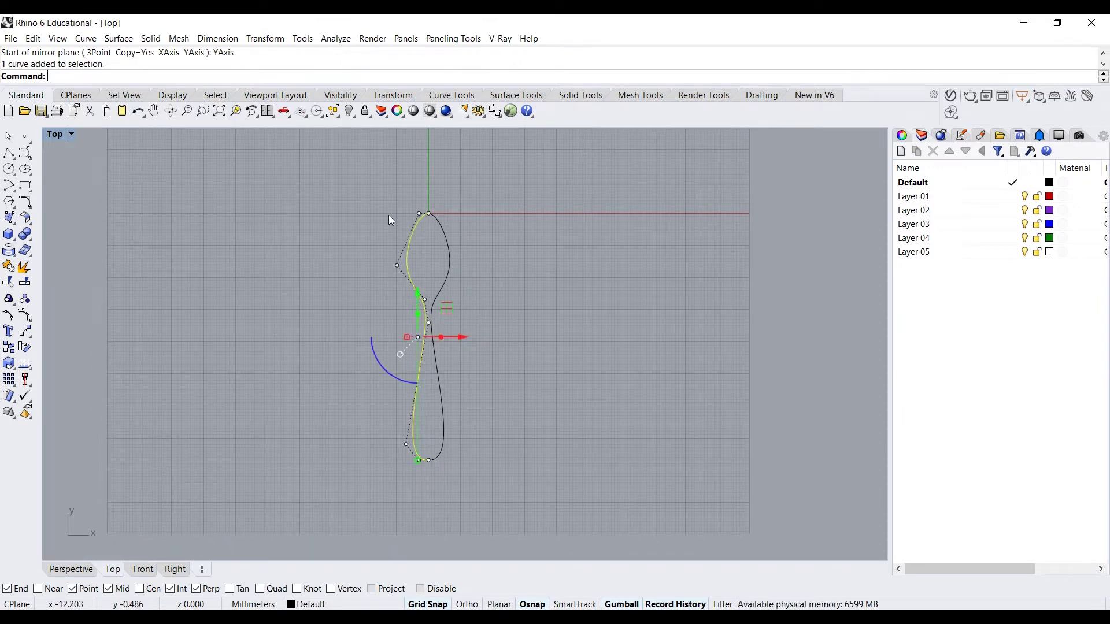
scroll(403, 286, up, 4)
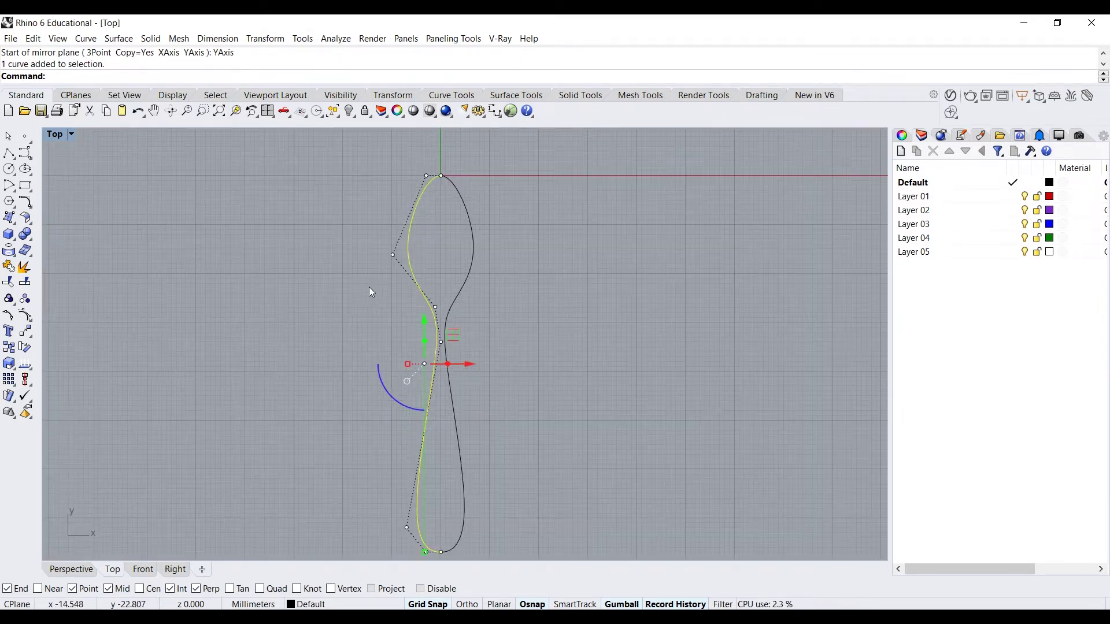
click(383, 286)
click(421, 286)
click(387, 271)
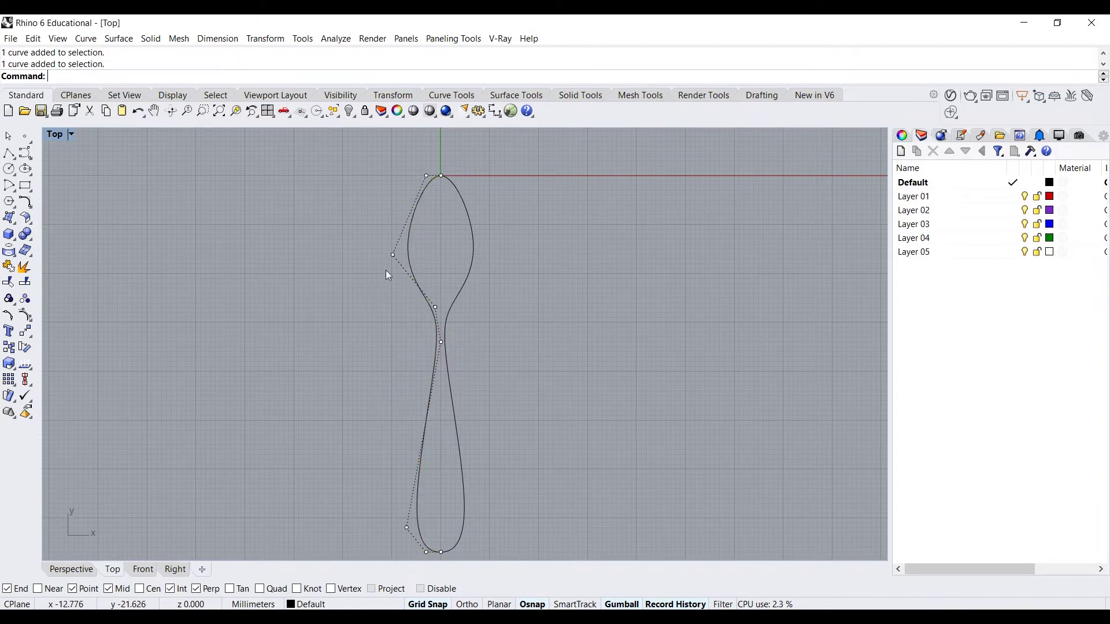
click(393, 255)
mouse_move(421, 230)
mouse_down()
mouse_move(376, 194)
mouse_move(423, 238)
mouse_move(422, 227)
mouse_up()
Move the original curve's wide control point near the handle end about 2 mm toward the Y axis.
right_drag(395, 316, 387, 261)
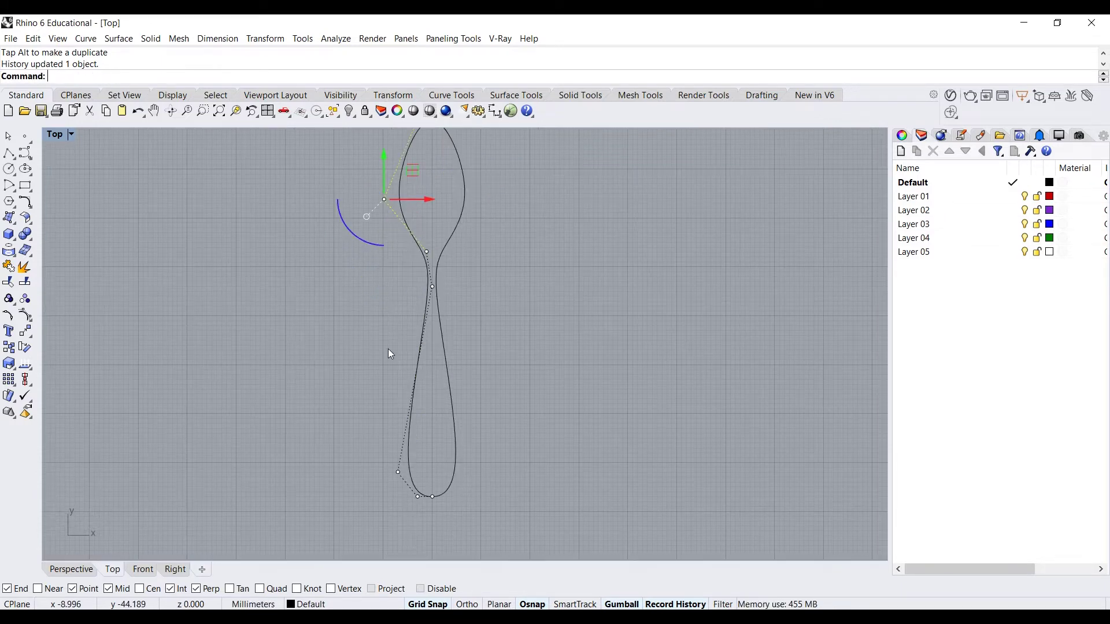
scroll(379, 420, down, 2)
drag(359, 443, 435, 461)
key(Escape)
click(416, 347)
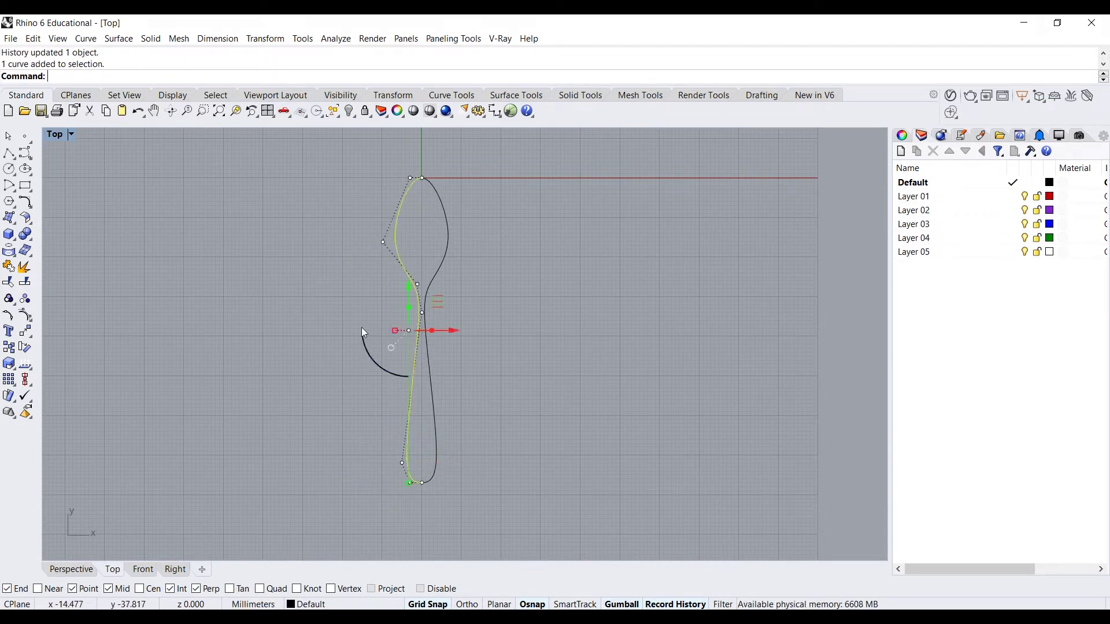
key(Escape)
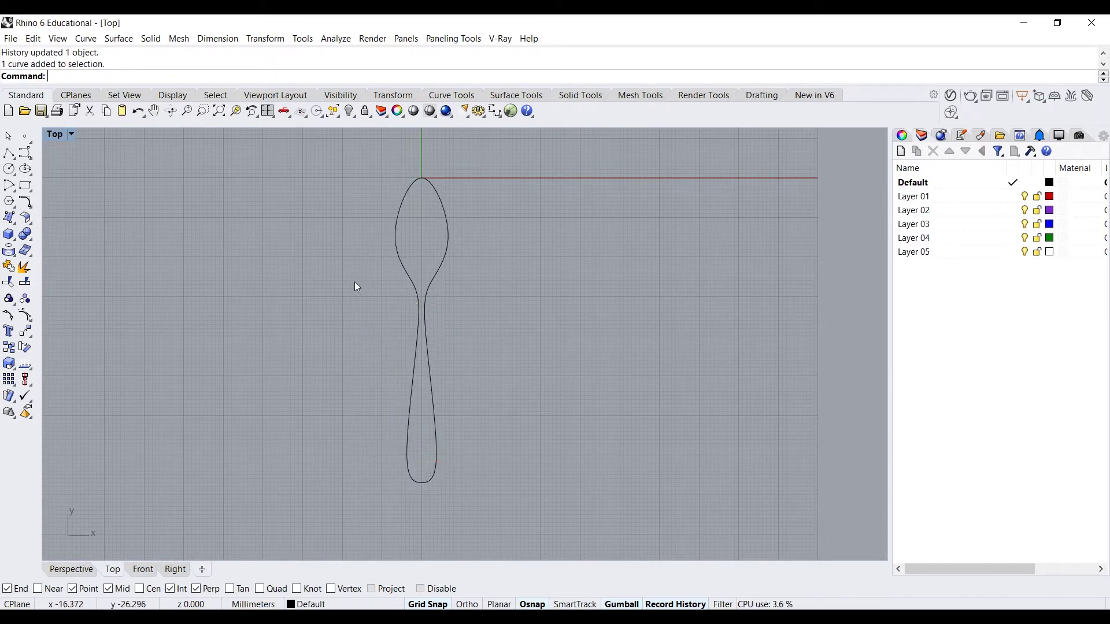
Select the original half-profile curve and turn on its control points.
scroll(355, 282, down, 2)
click(399, 235)
scroll(398, 234, up, 4)
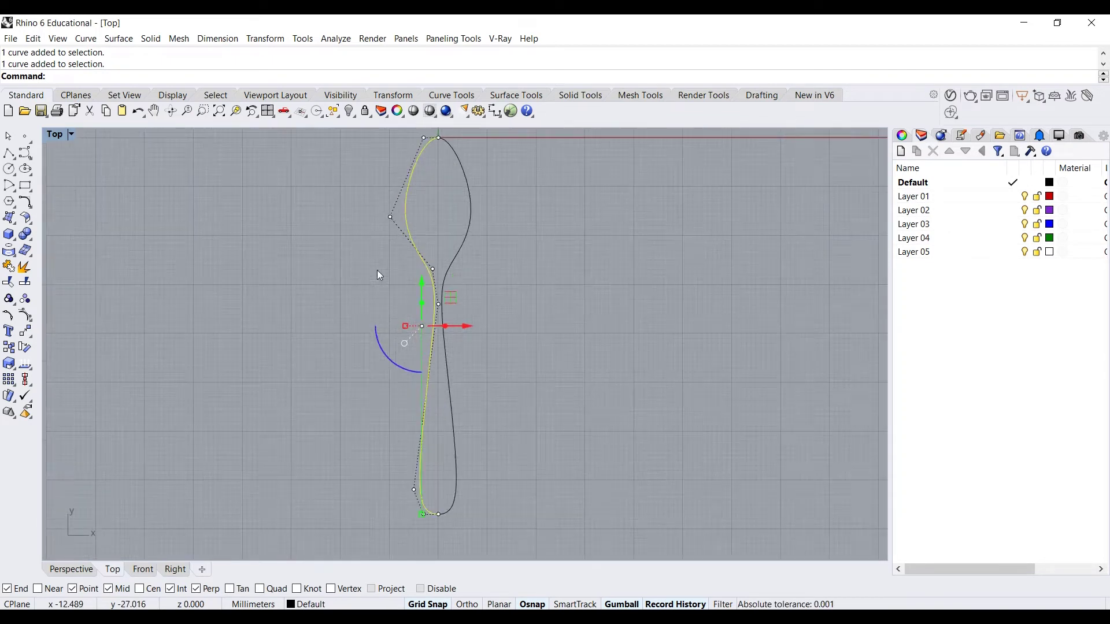
scroll(370, 257, down, 2)
scroll(357, 284, down, 3)
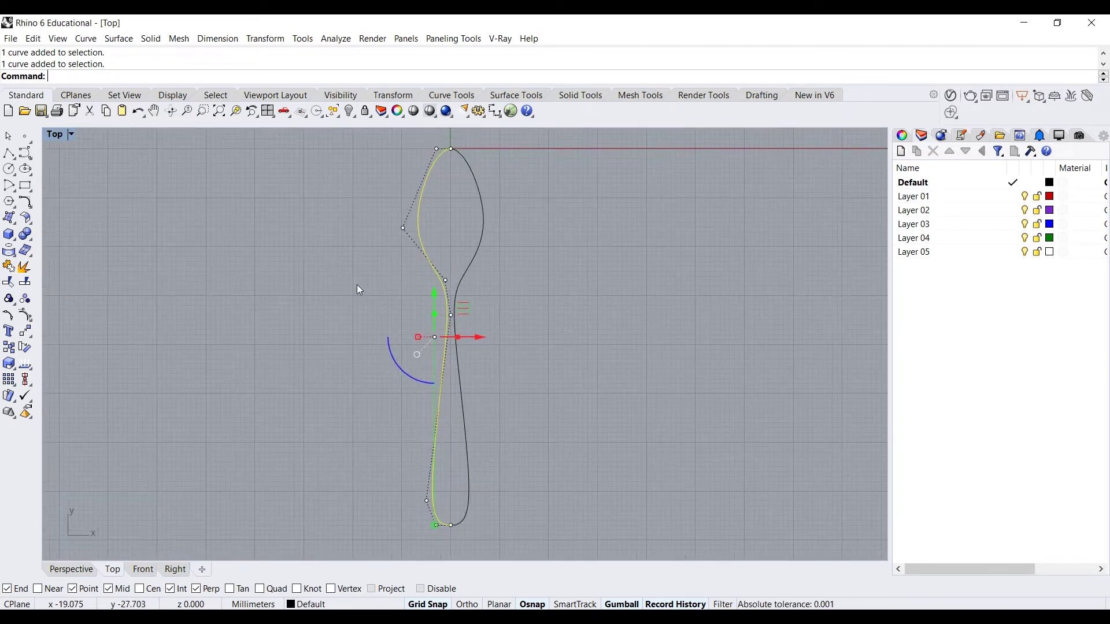
key(Escape)
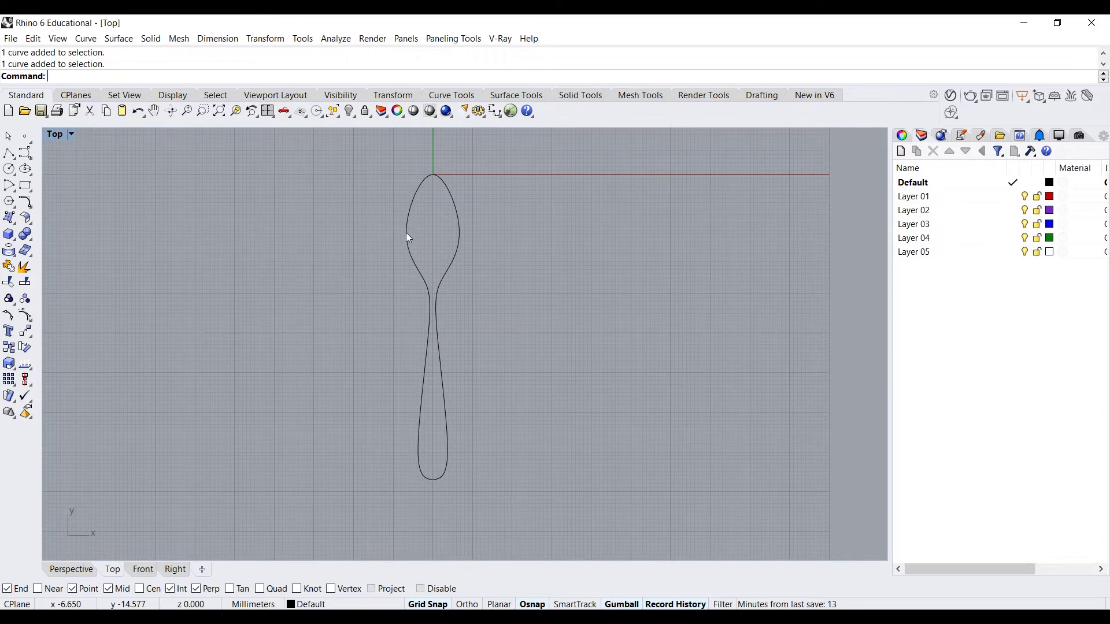
click(409, 237)
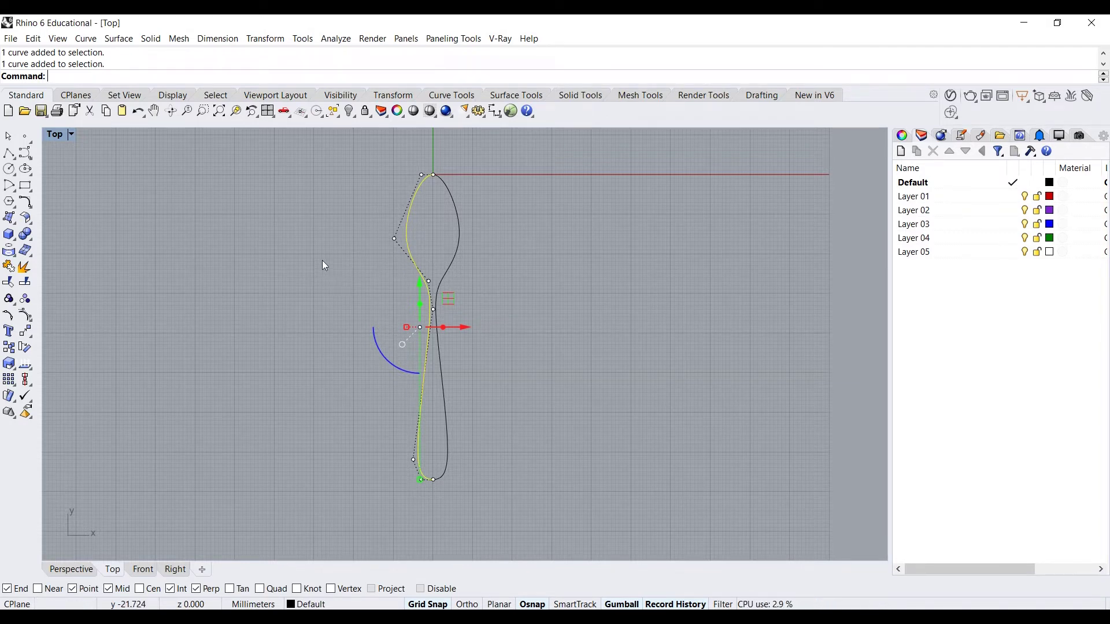
click(25, 317)
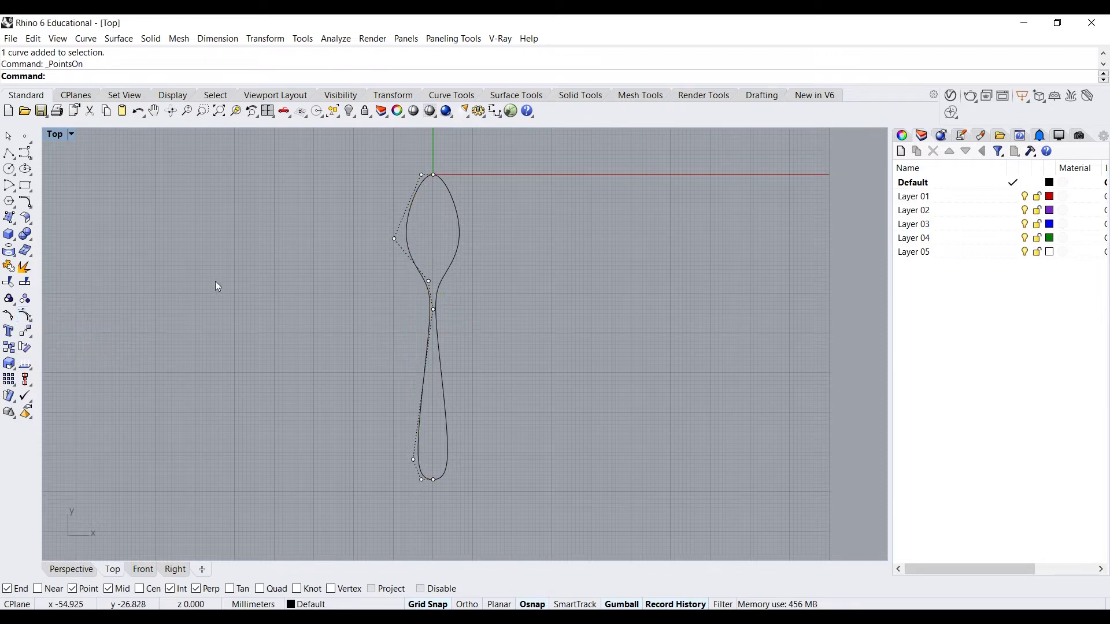
right_drag(269, 302, 279, 313)
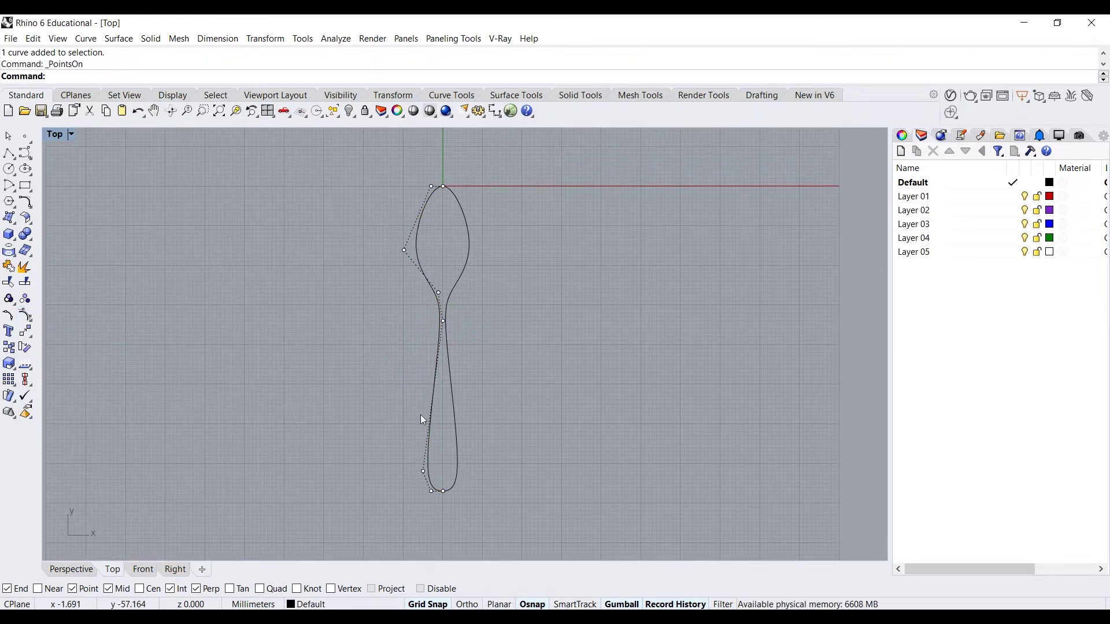
Move the original curve's bowl bulge control point 1 mm in the positive Y direction with the Gumball.
scroll(421, 255, up, 2)
click(395, 249)
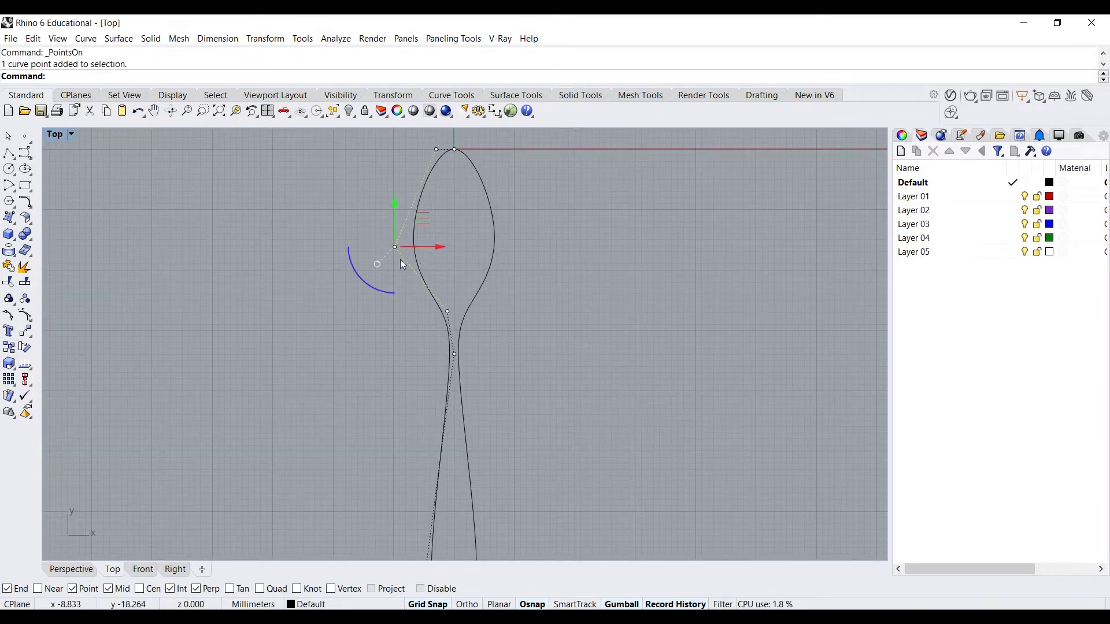
click(394, 206)
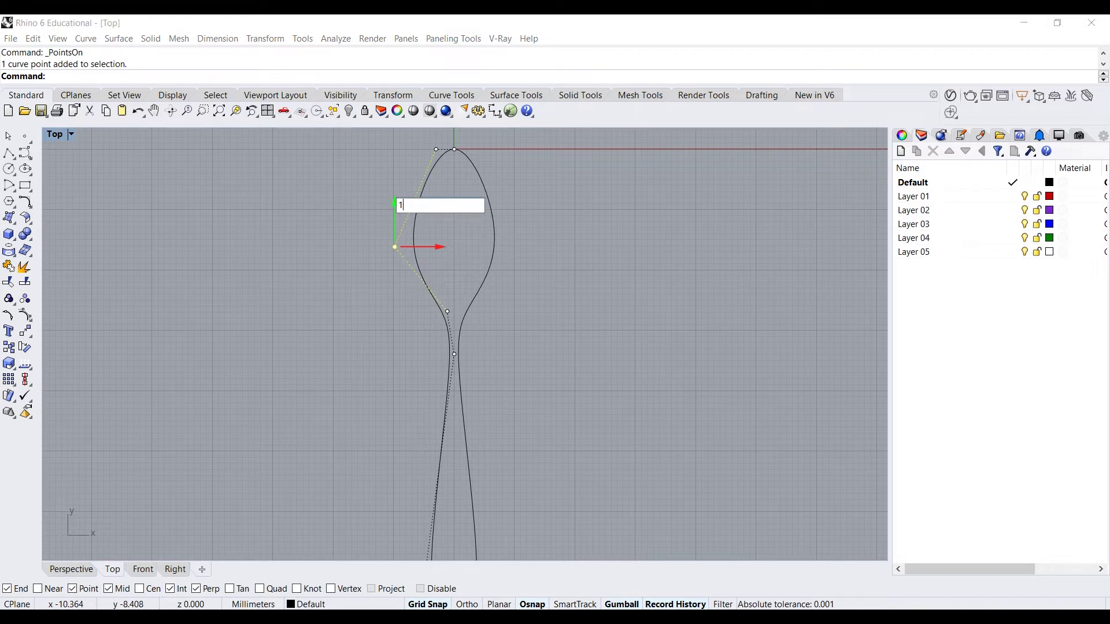
text(1)
key(Return)
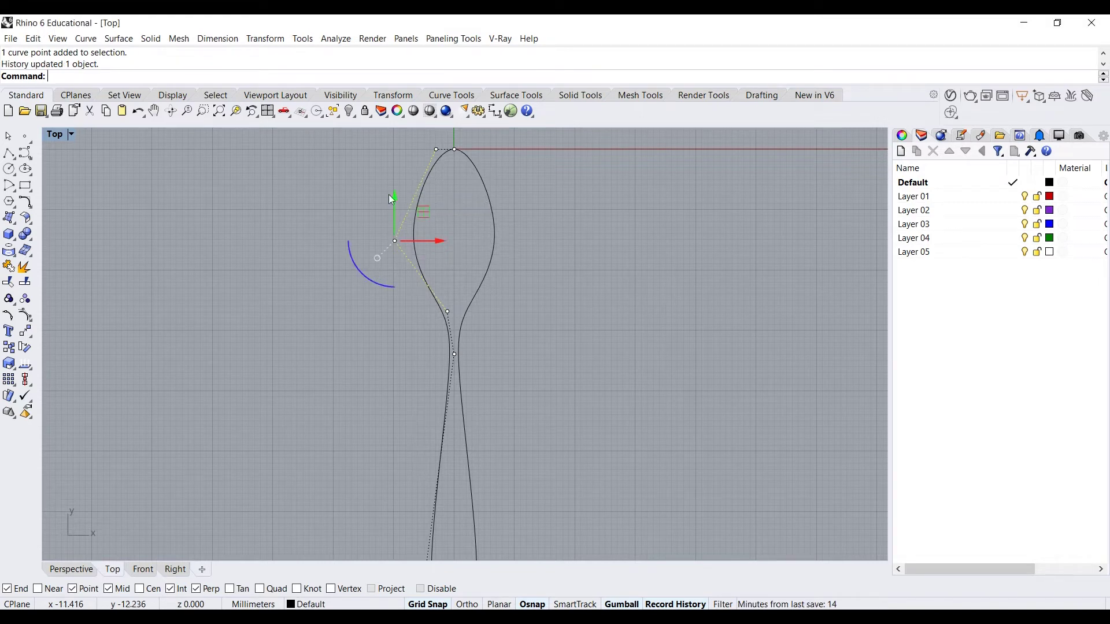
Turn off Grid Snap and move the bowl bulge control point about 0.5 mm away from the Y axis.
drag(443, 246, 438, 247)
click(380, 286)
scroll(381, 289, down, 3)
right_drag(379, 286, 381, 250)
click(442, 604)
scroll(384, 233, up, 4)
scroll(382, 249, up, 2)
drag(350, 251, 415, 196)
scroll(423, 252, down, 3)
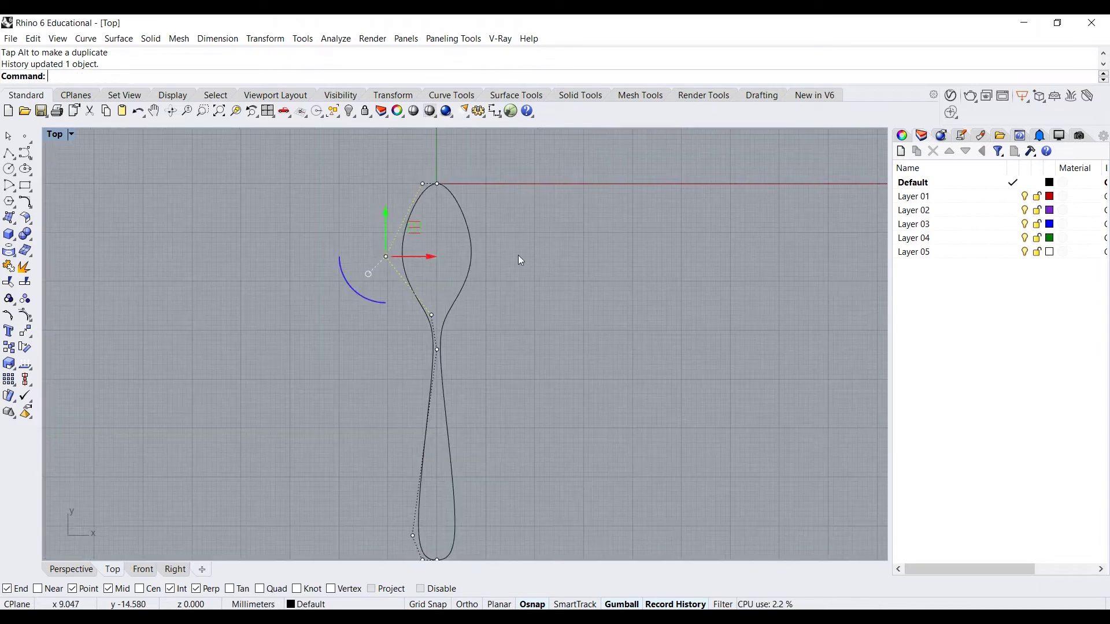
click(443, 257)
Try moving the original curve's four middle control points about 10 mm away from the Y axis, and undo the move.
right_drag(443, 257, 434, 228)
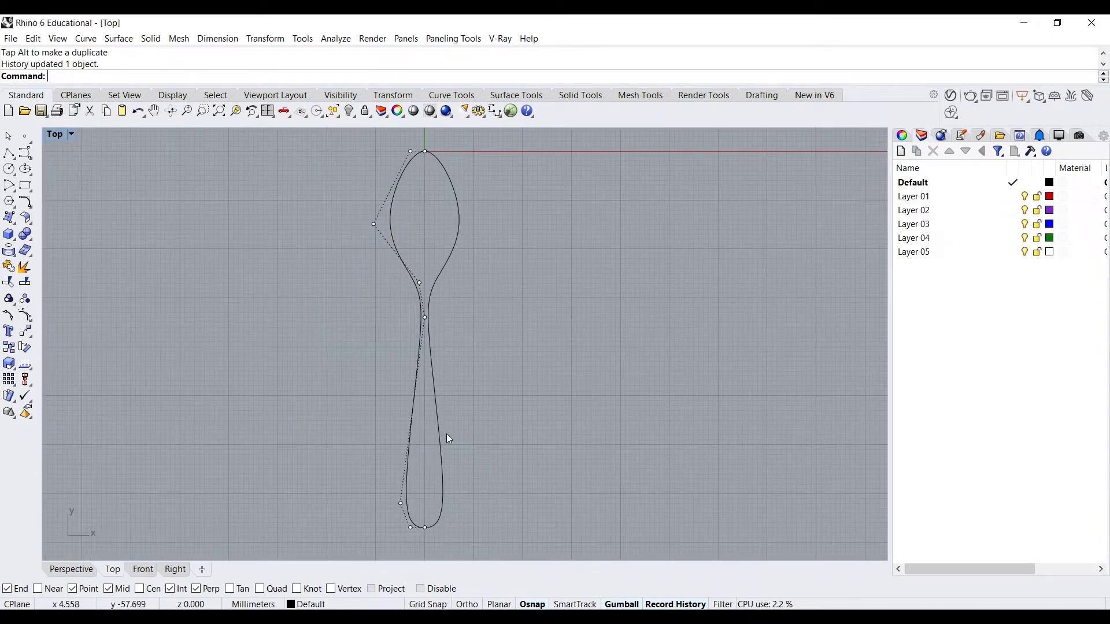
right_drag(446, 441, 441, 426)
scroll(406, 374, up, 10)
scroll(414, 345, down, 10)
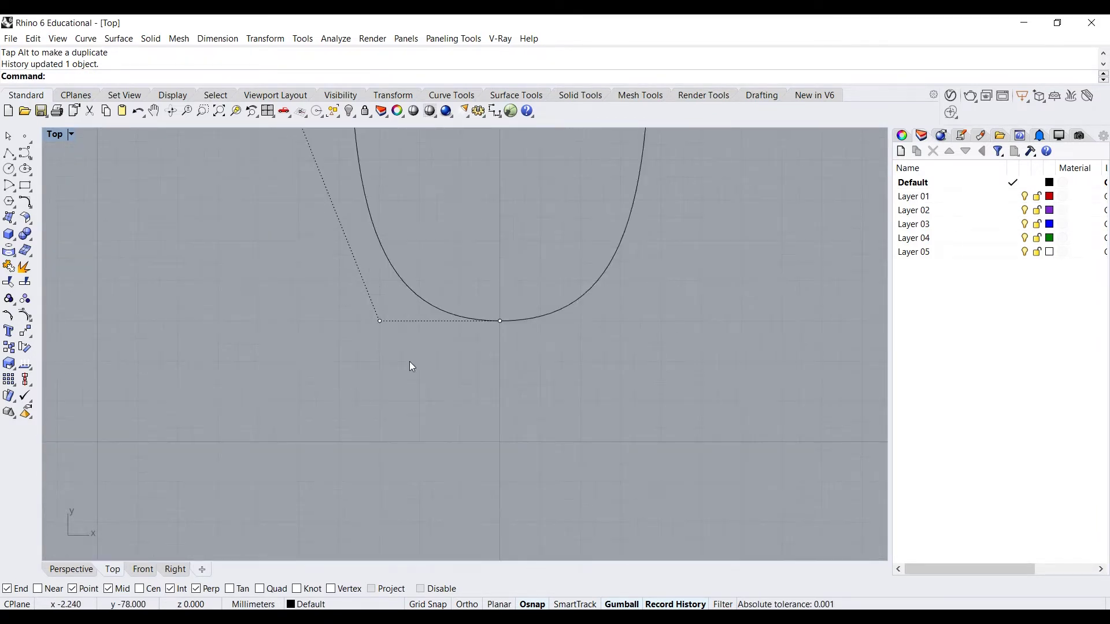
right_drag(412, 291, 426, 409)
right_drag(429, 340, 437, 395)
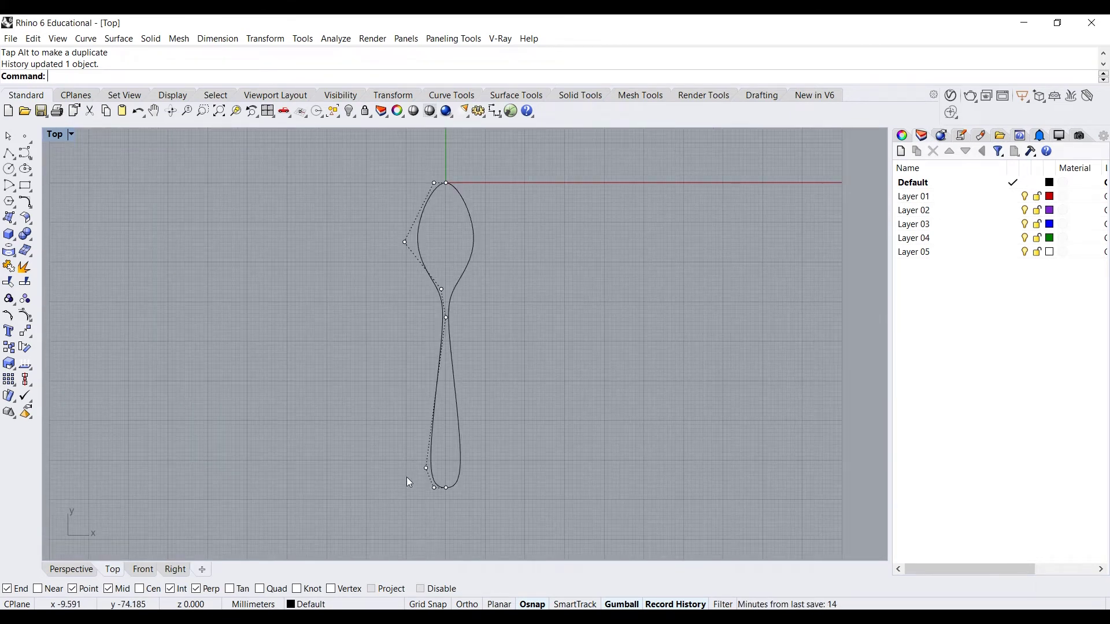
drag(387, 485, 480, 205)
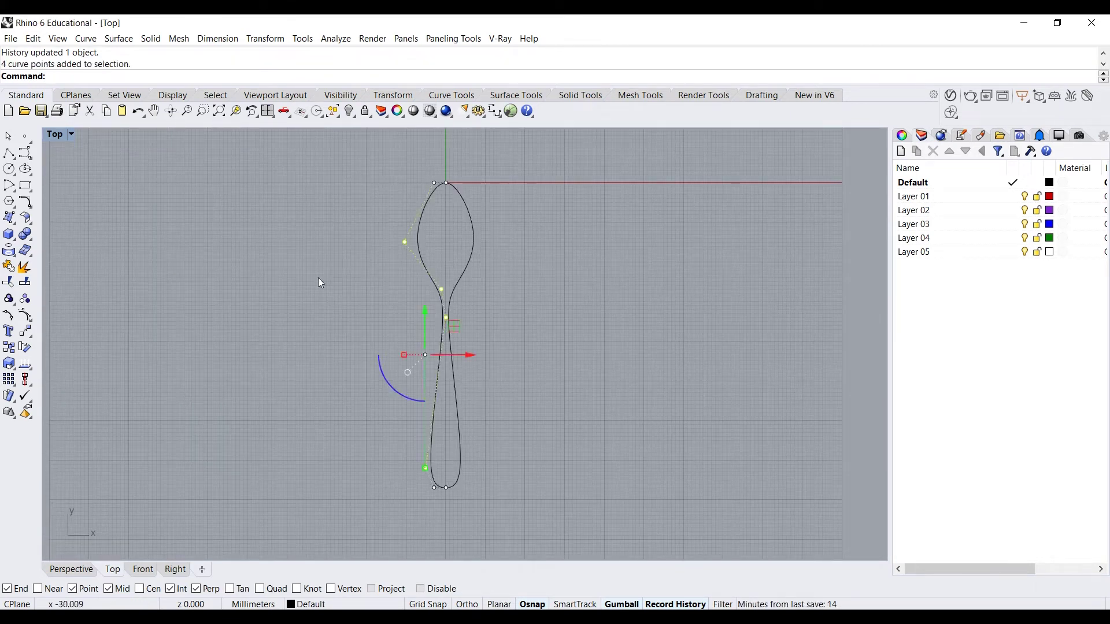
drag(473, 359, 434, 356)
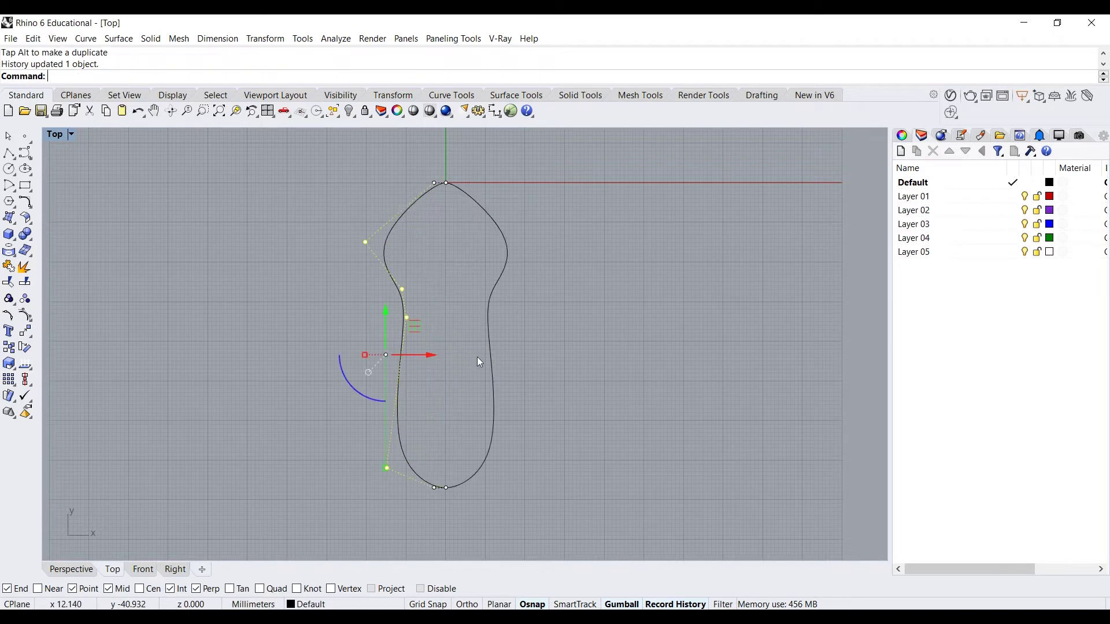
key(ctrl+z)
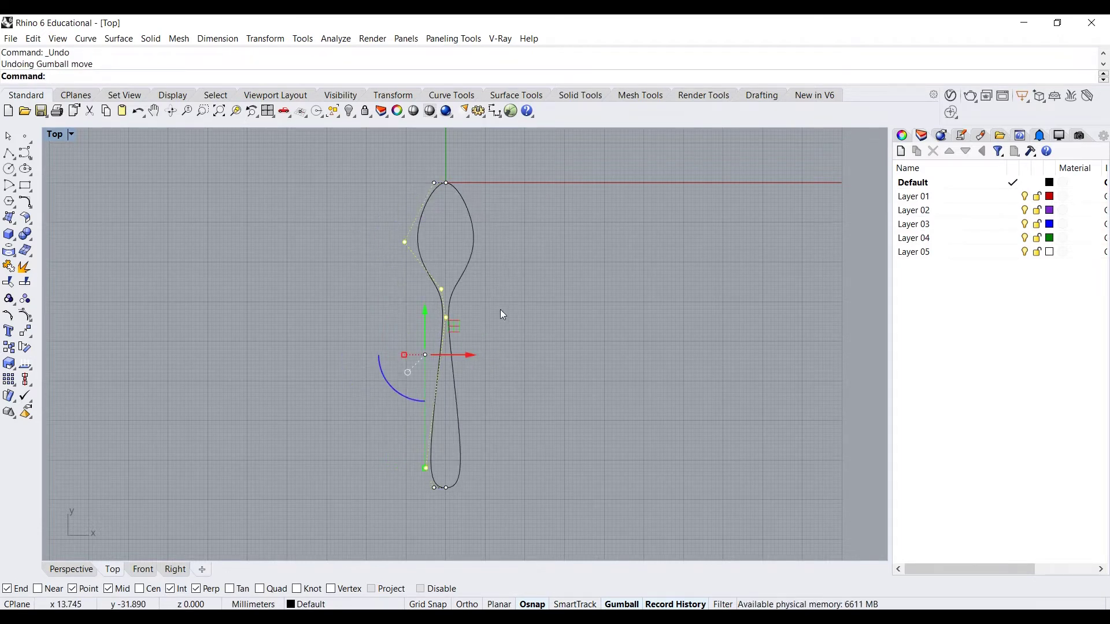
Select the pairs of end control points at the bowl tip and handle end to examine their horizontal alignment.
drag(383, 161, 477, 195)
scroll(436, 173, up, 3)
scroll(435, 174, down, 3)
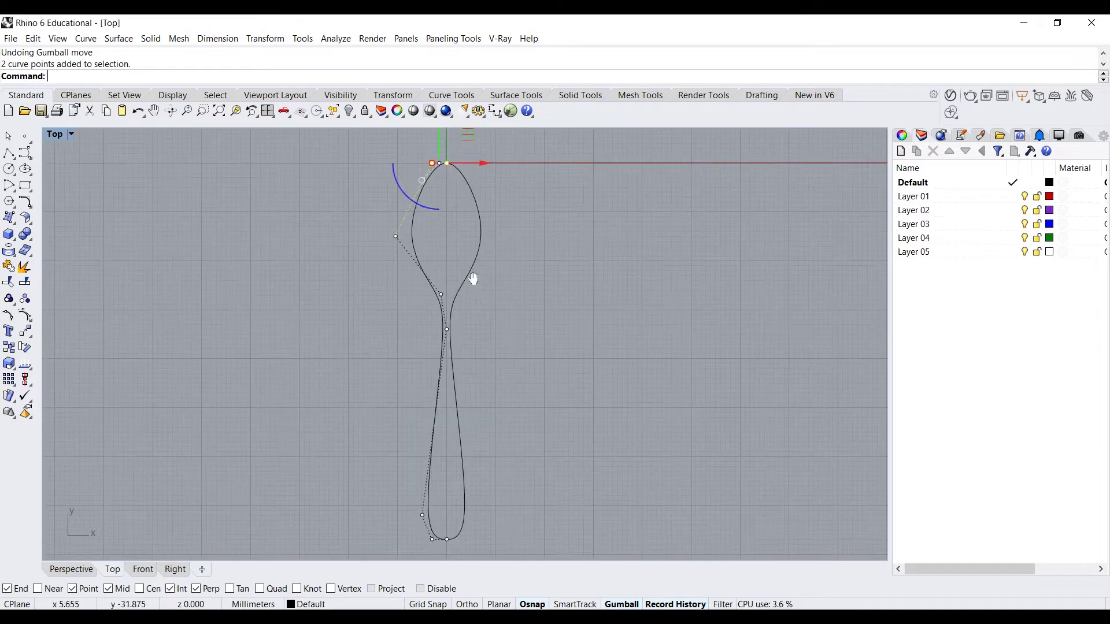
scroll(415, 454, up, 1)
drag(416, 454, 448, 477)
scroll(428, 476, up, 10)
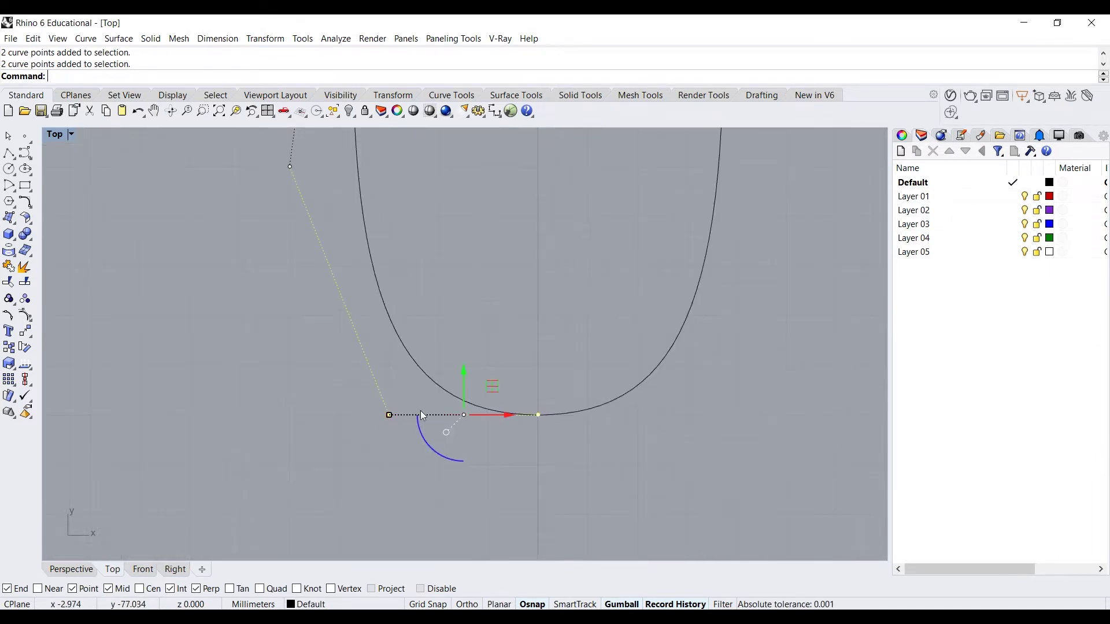
click(492, 437)
drag(355, 425, 560, 408)
Try moving the control point next to the handle's endpoint about 1 mm toward the bowl, and undo the move.
scroll(452, 425, up, 5)
drag(243, 423, 298, 378)
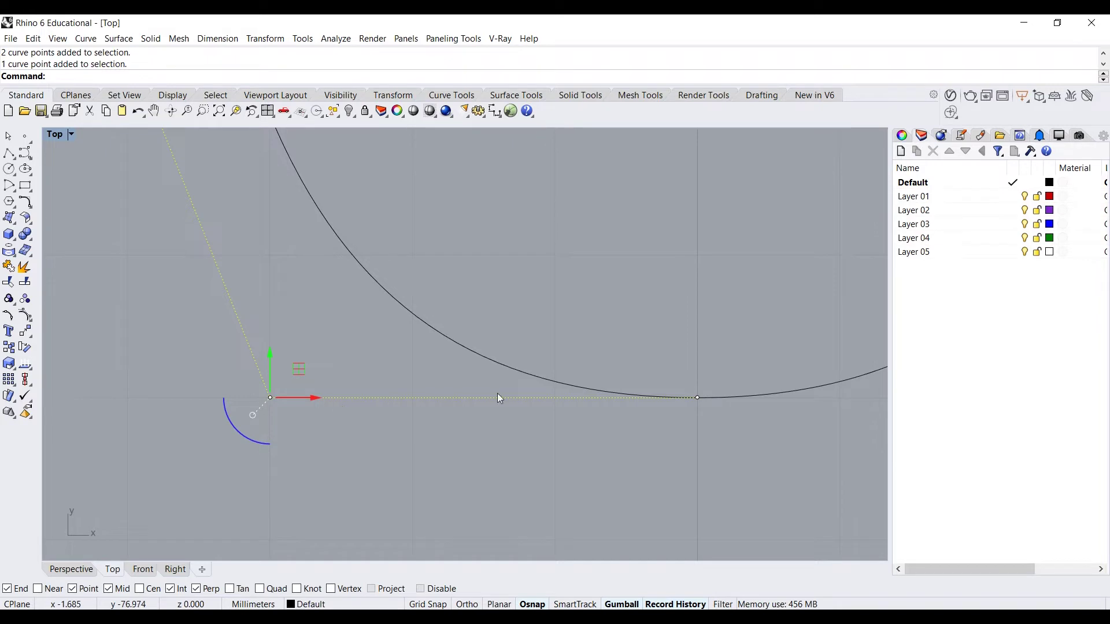
click(693, 396)
scroll(599, 429, down, 3)
drag(398, 430, 433, 305)
scroll(437, 377, down, 2)
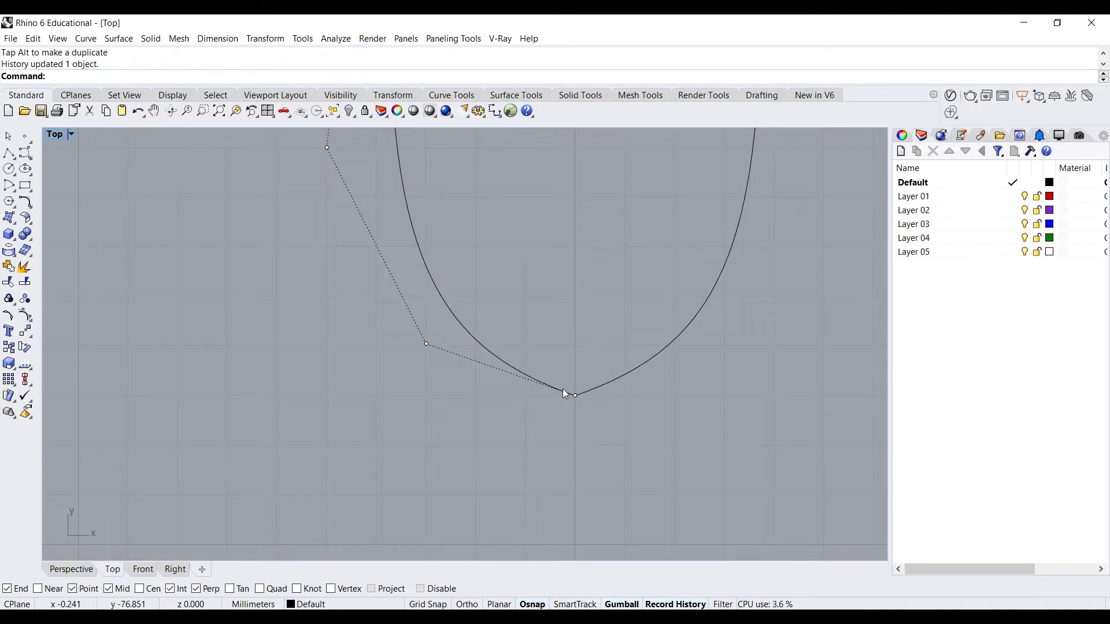
key(ctrl+z)
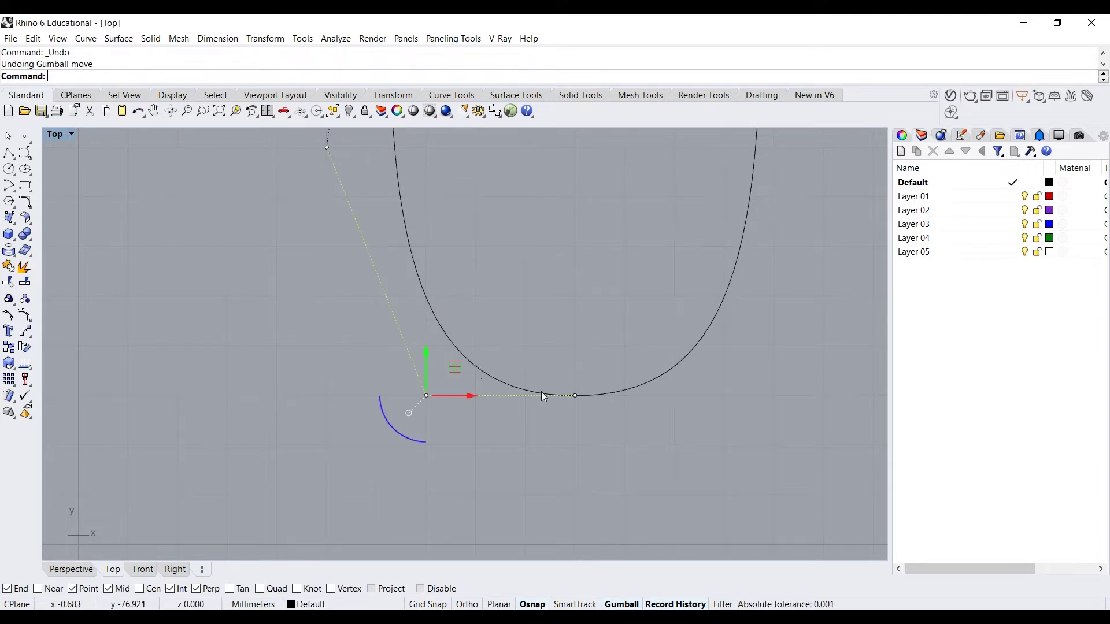
Try moving the control point next to the handle's endpoint about 0.8 mm away from the bowl, and undo it.
drag(426, 376, 428, 436)
key(Escape)
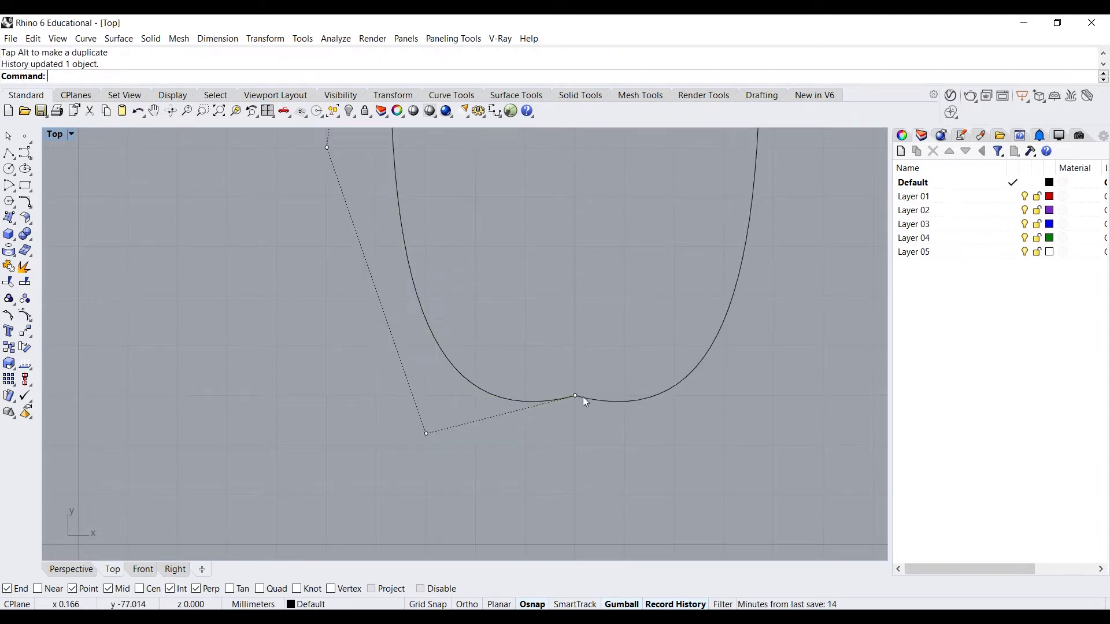
scroll(582, 397, up, 5)
scroll(526, 391, down, 3)
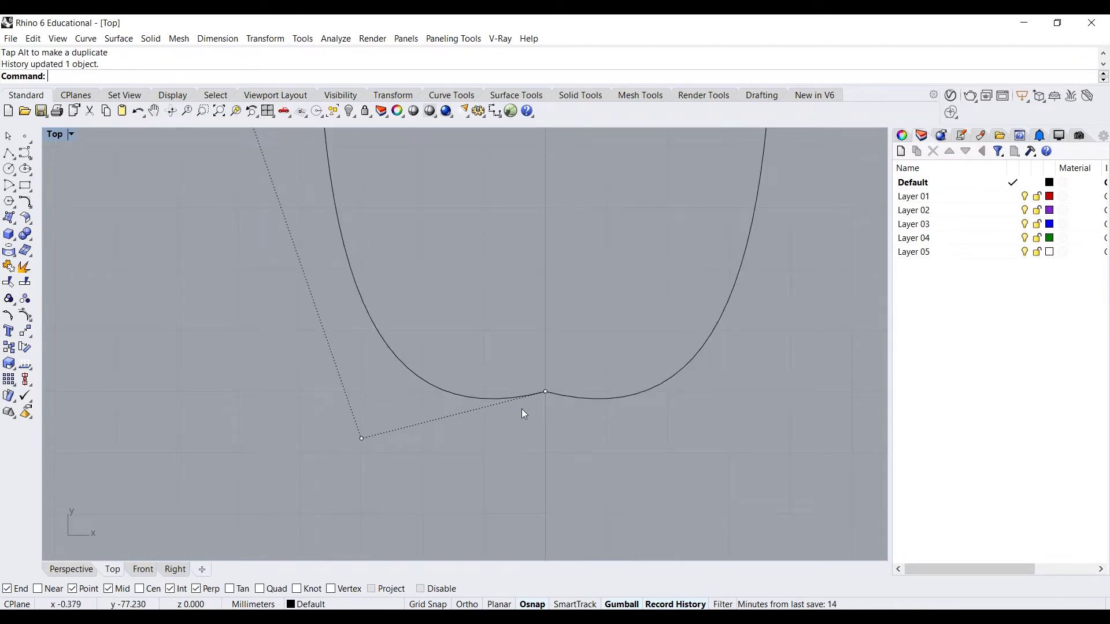
scroll(514, 408, down, 2)
scroll(510, 414, up, 1)
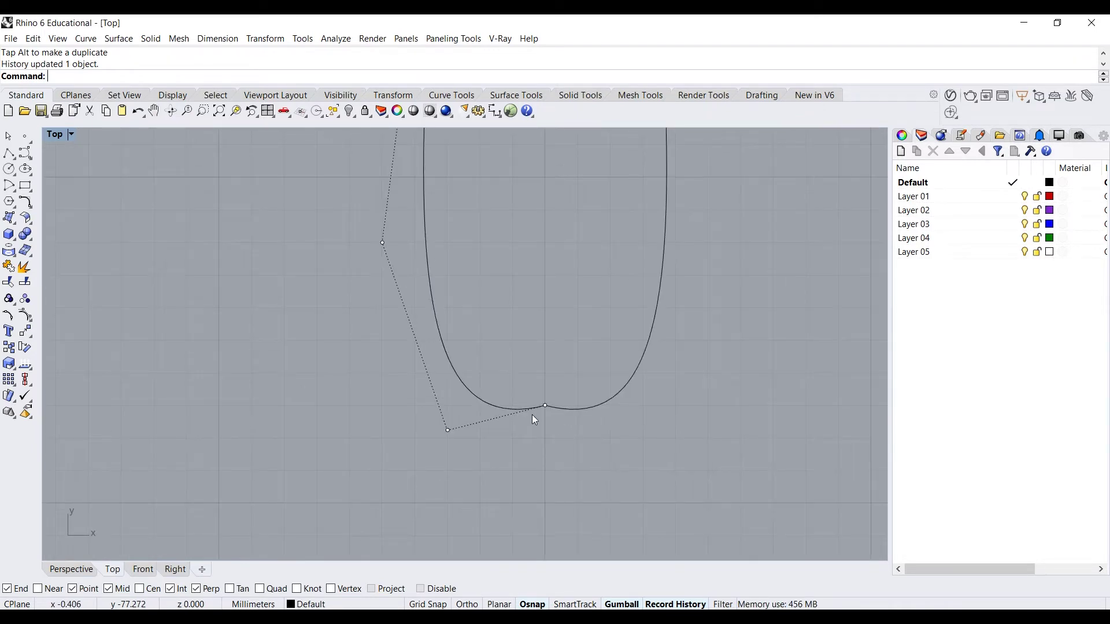
key(ctrl+z)
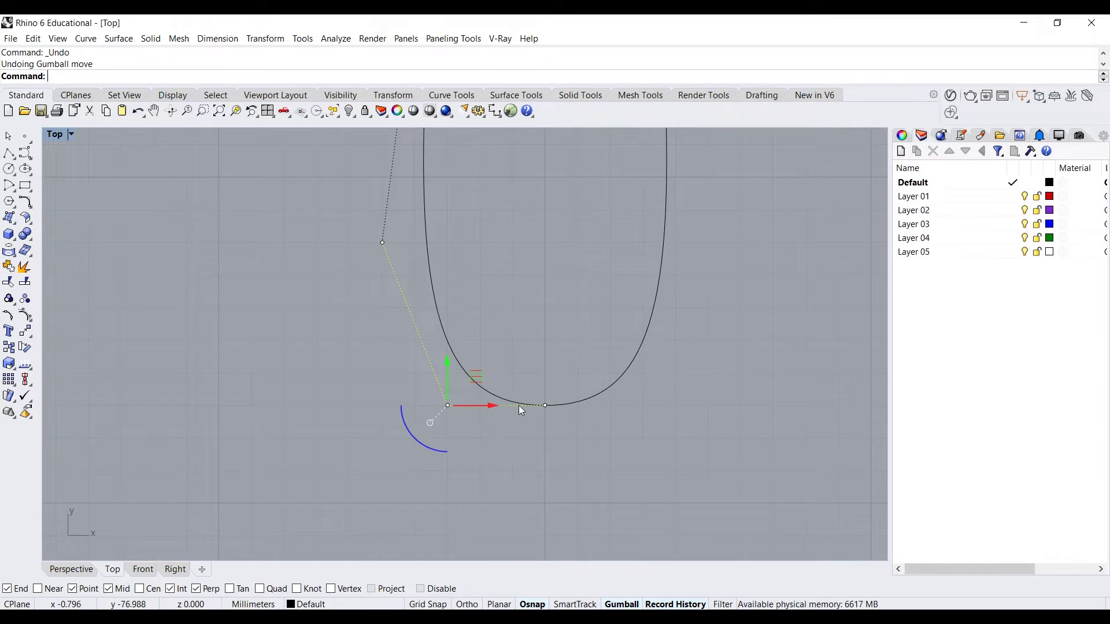
Select the pairs of end control points at the handle end and bowl tip to examine their horizontal alignment.
click(532, 372)
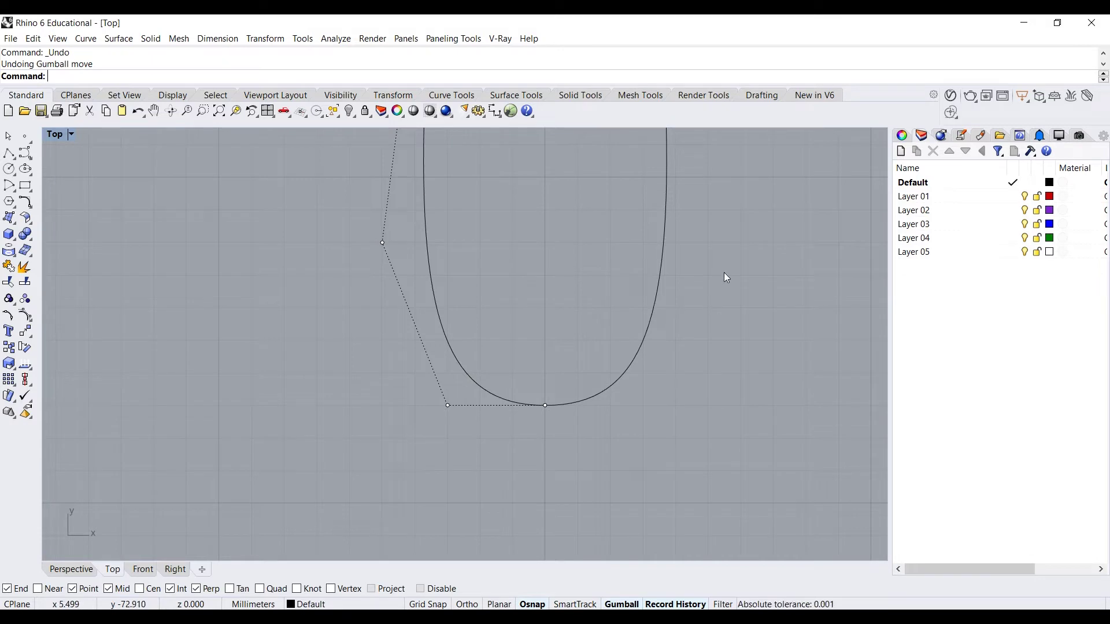
drag(665, 268, 428, 310)
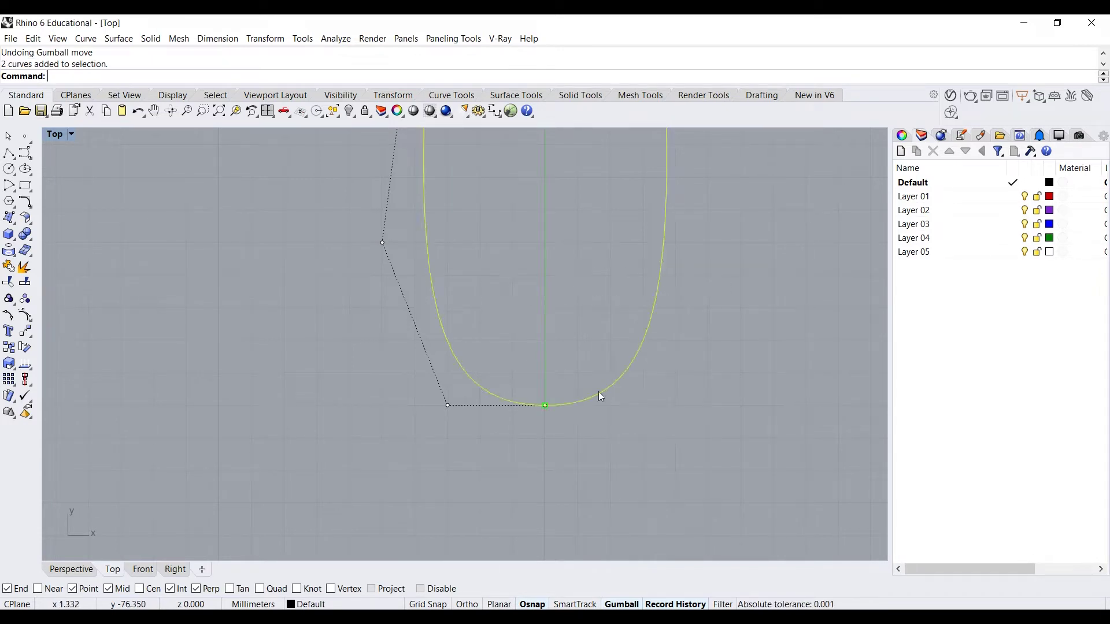
click(611, 411)
drag(375, 432, 547, 381)
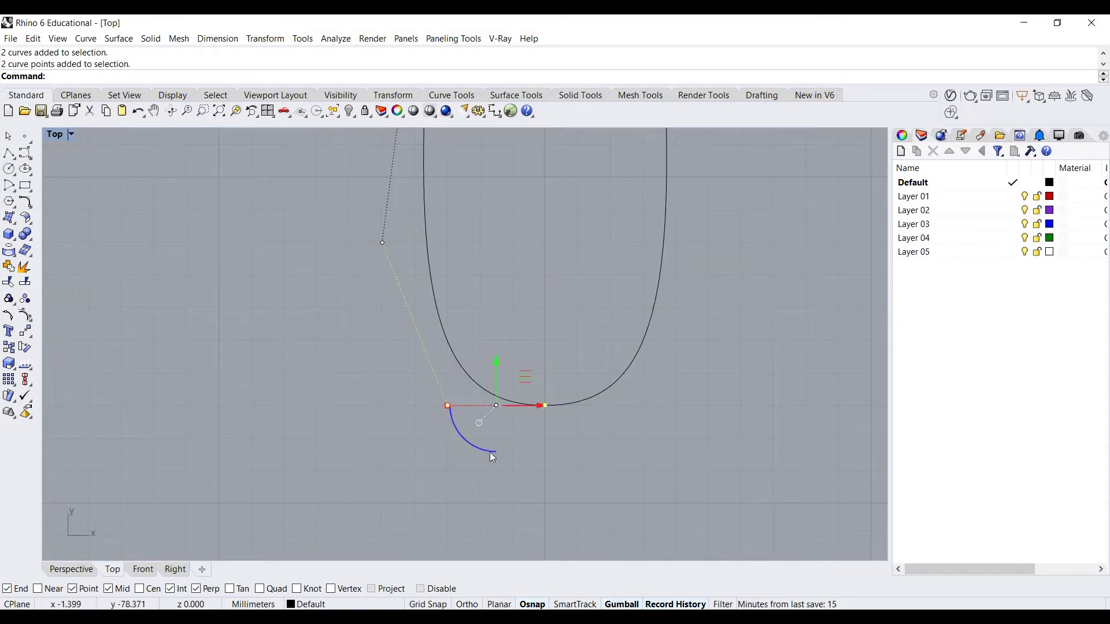
scroll(407, 453, down, 5)
scroll(391, 228, down, 5)
scroll(425, 219, up, 6)
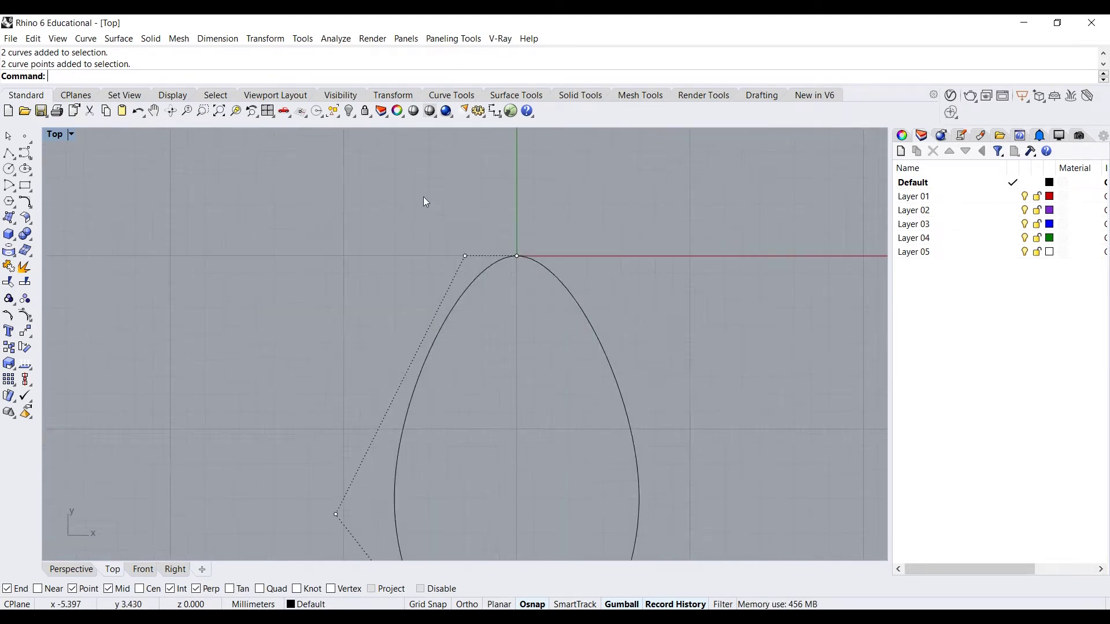
scroll(439, 278, up, 5)
drag(285, 211, 730, 355)
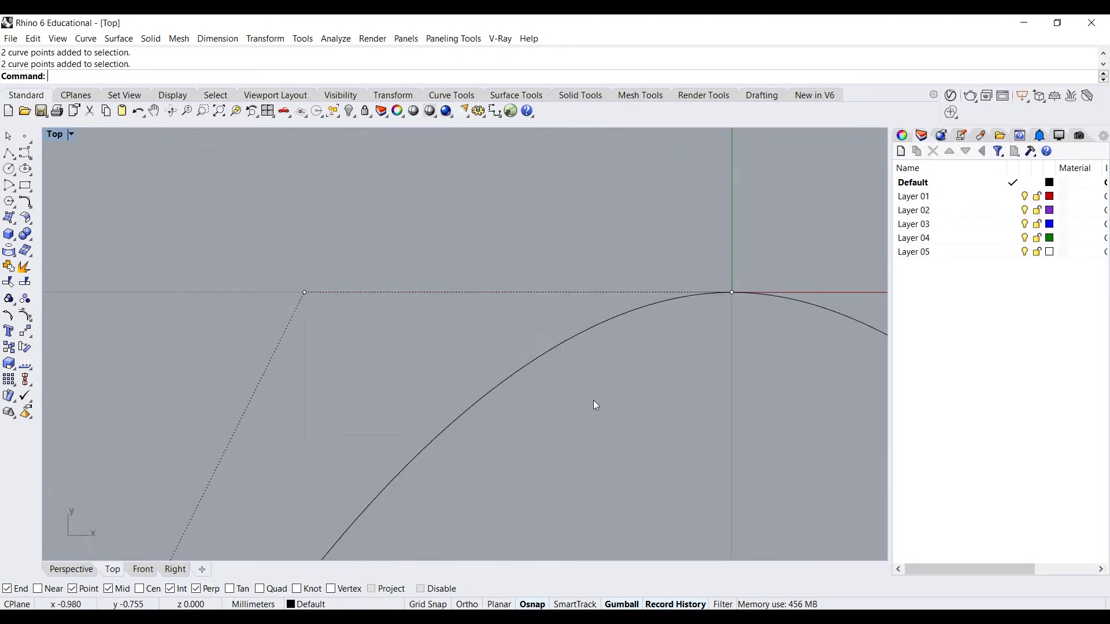
scroll(380, 324, down, 2)
scroll(380, 324, down, 5)
scroll(408, 217, down, 2)
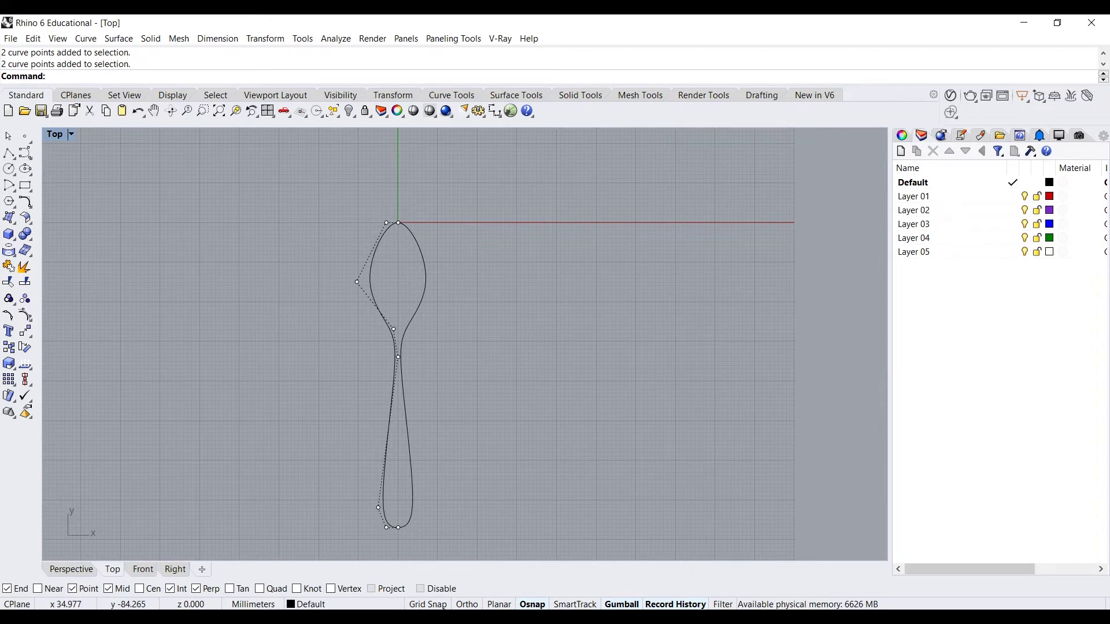
right_drag(466, 370, 528, 331)
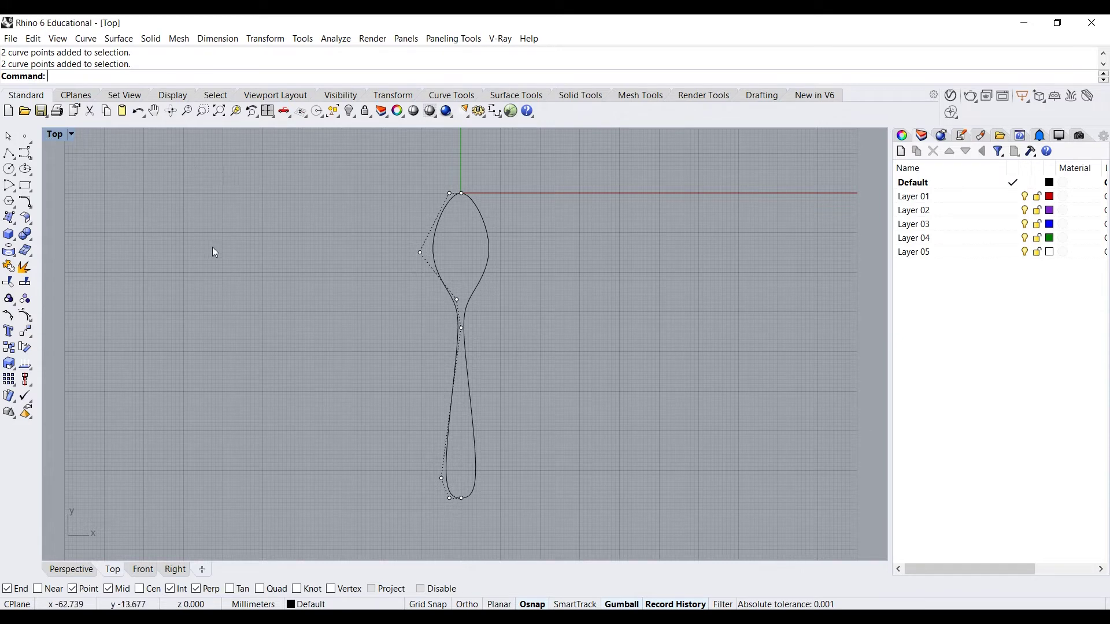
Restore the four-viewport layout and raise the original curve's two neck control points 5 mm along Z.
double_click(56, 135)
click(727, 236)
right_drag(726, 236, 658, 262)
scroll(657, 261, up, 5)
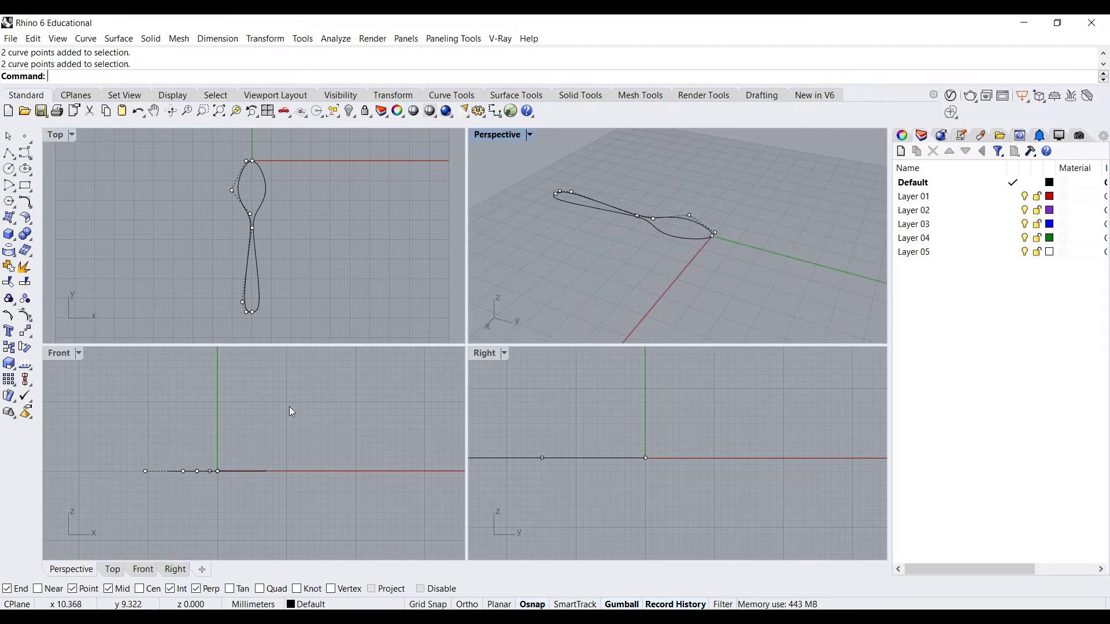
scroll(290, 411, down, 2)
right_drag(622, 447, 713, 442)
right_drag(691, 301, 661, 217)
scroll(661, 217, up, 3)
drag(588, 187, 672, 256)
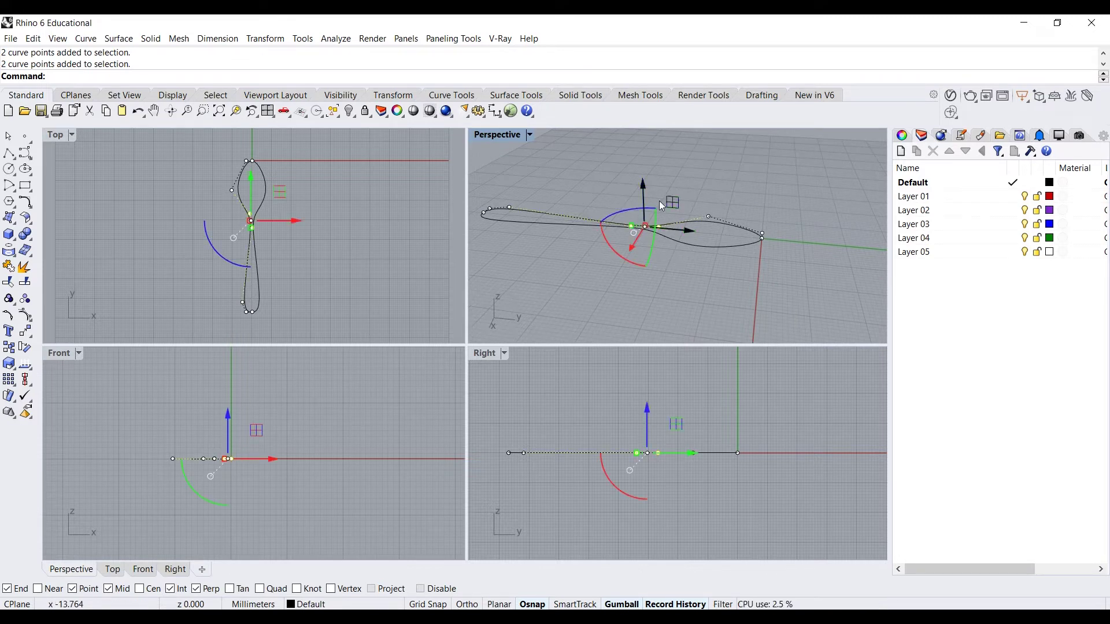
drag(643, 191, 643, 180)
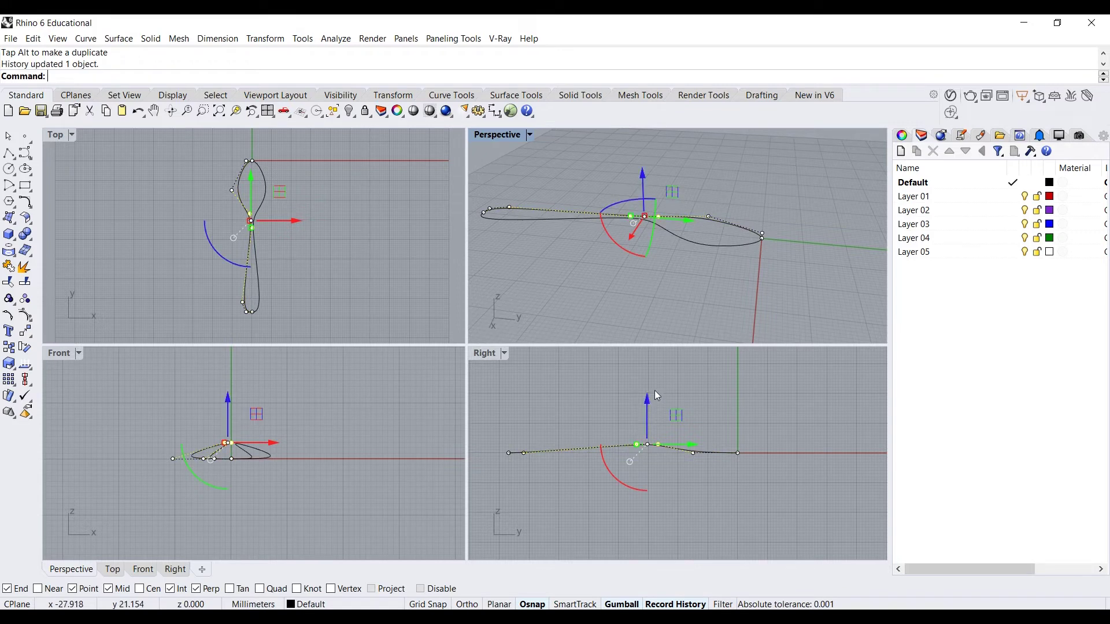
key(ctrl+z)
click(645, 190)
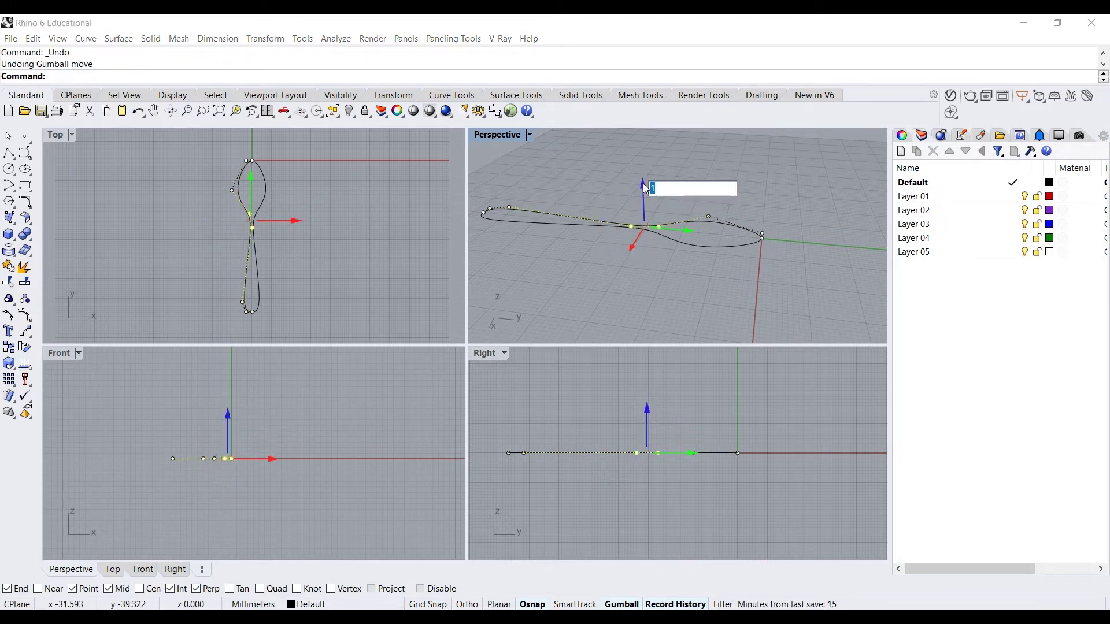
text(5)
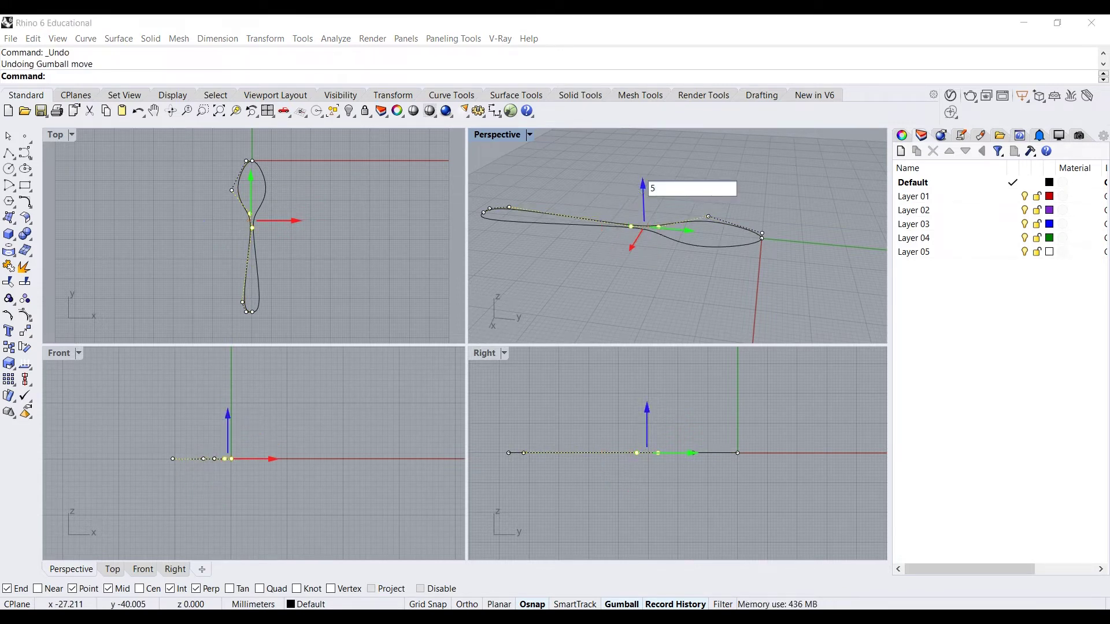
key(Return)
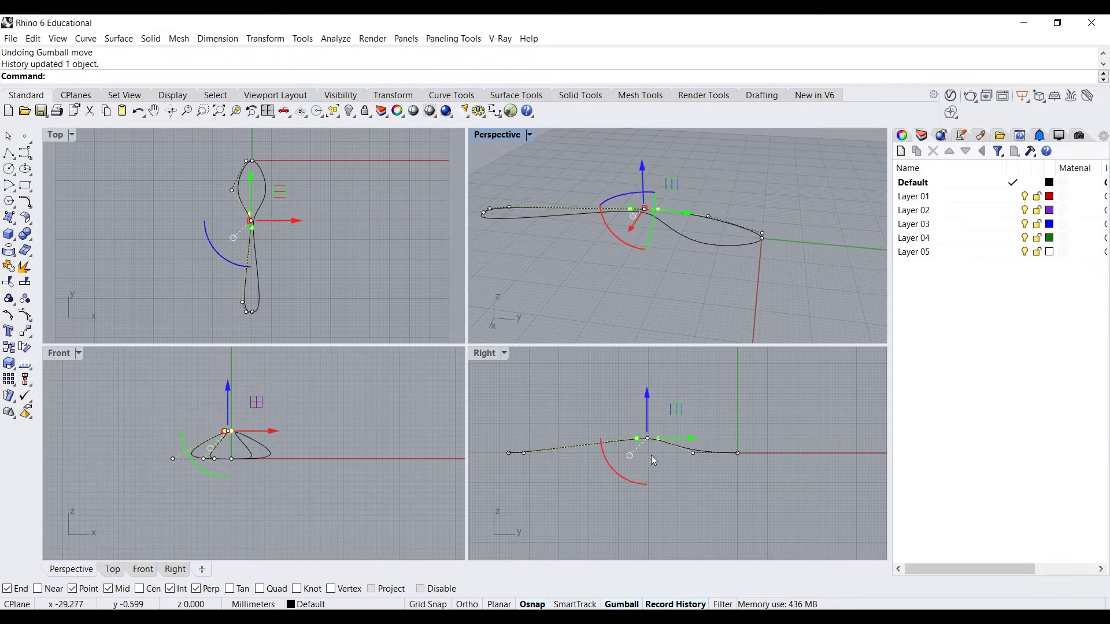
Lower the original curve's control point at the widest part of the bowl about 6 mm along Z.
scroll(655, 446, up, 5)
right_drag(648, 318, 693, 289)
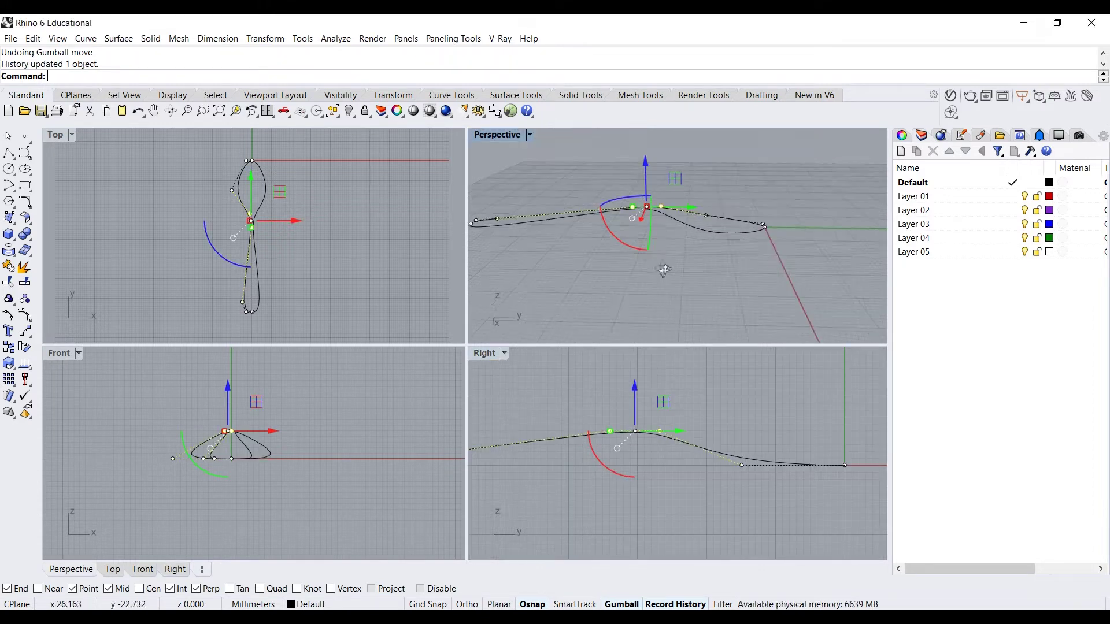
click(716, 275)
drag(697, 201, 720, 245)
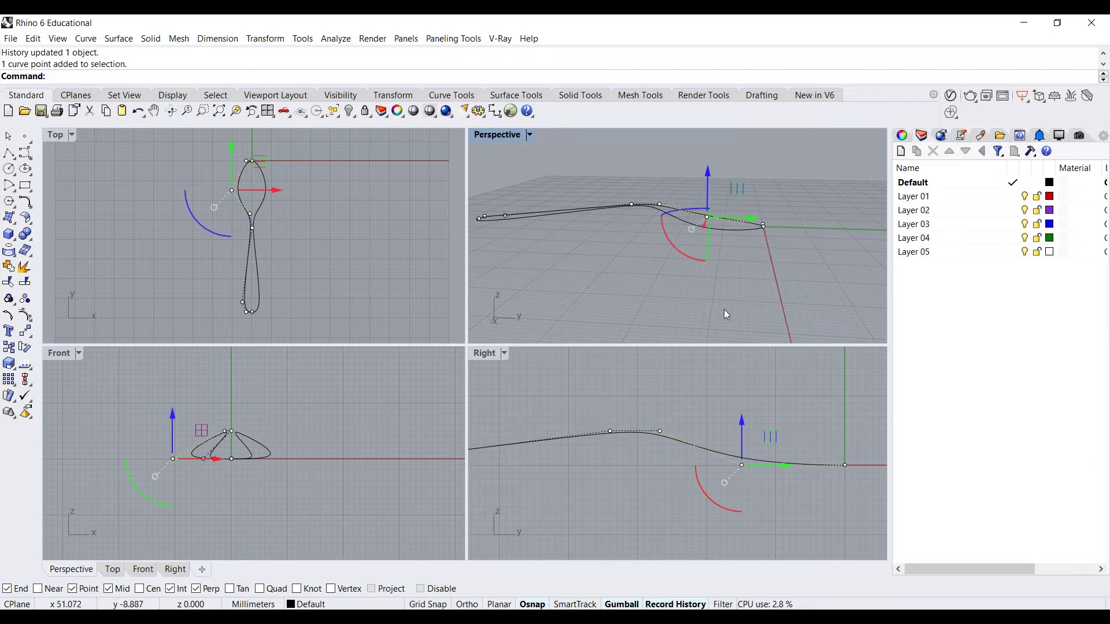
right_drag(711, 327, 713, 181)
drag(716, 185, 711, 198)
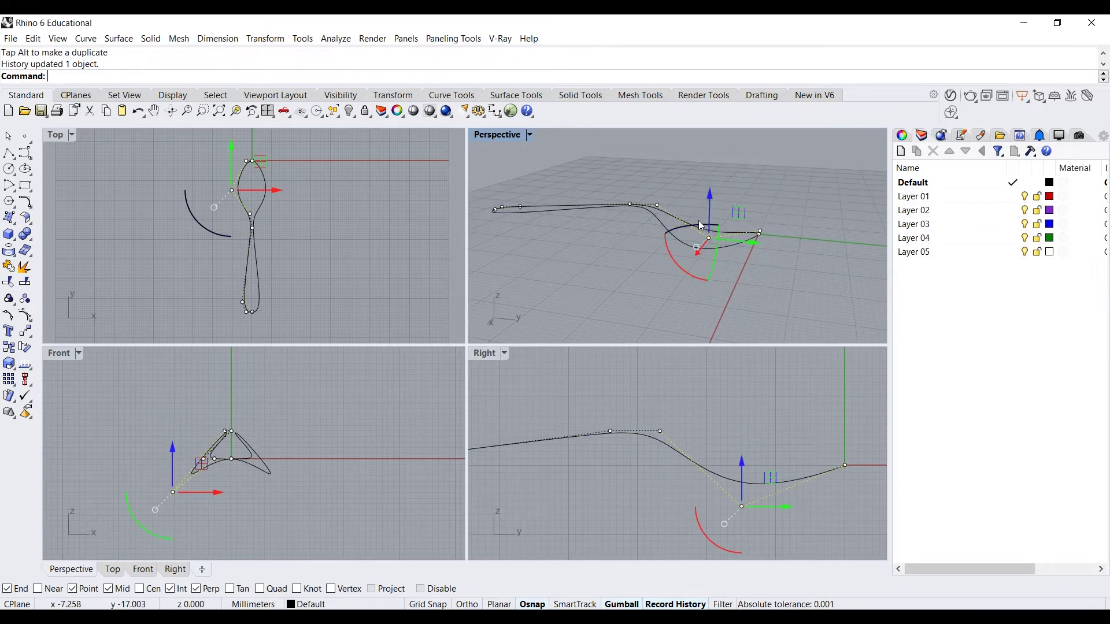
key(Escape)
Lower the two neck control points about 2.7 mm along Z in the maximized Right view.
scroll(616, 207, down, 3)
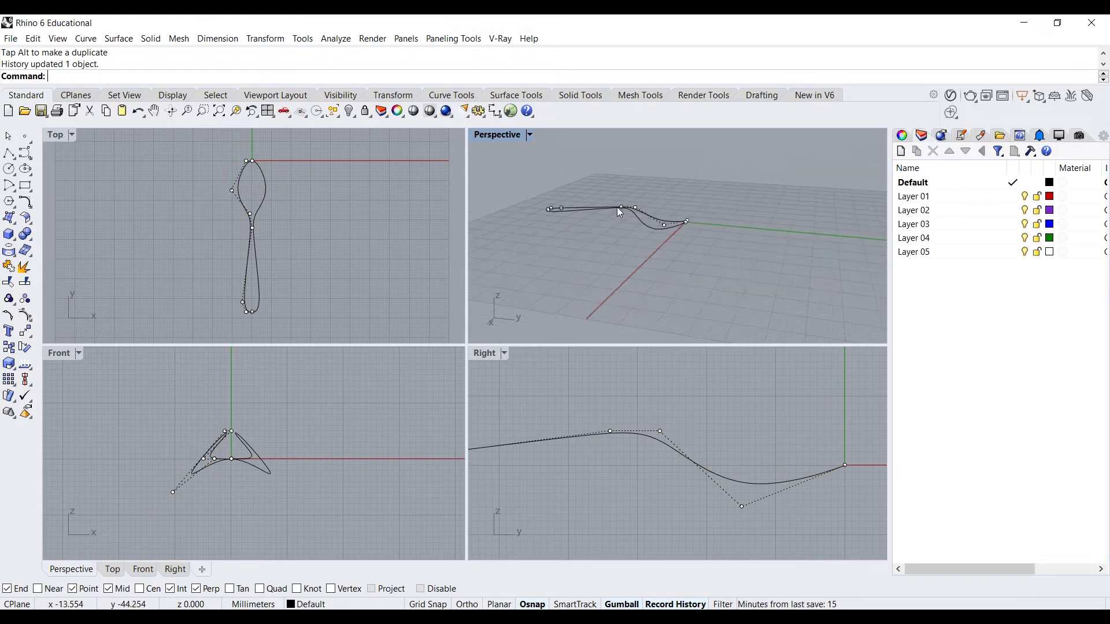
scroll(660, 400, down, 5)
right_drag(660, 400, 630, 418)
scroll(639, 417, up, 1)
drag(620, 390, 700, 446)
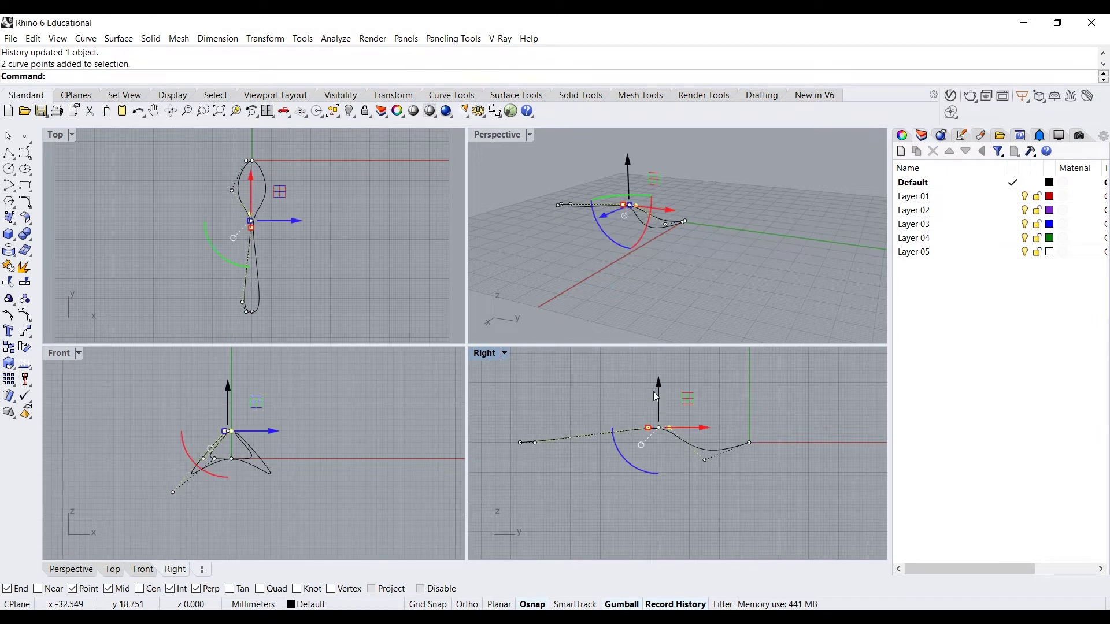
double_click(483, 353)
right_drag(501, 357, 553, 363)
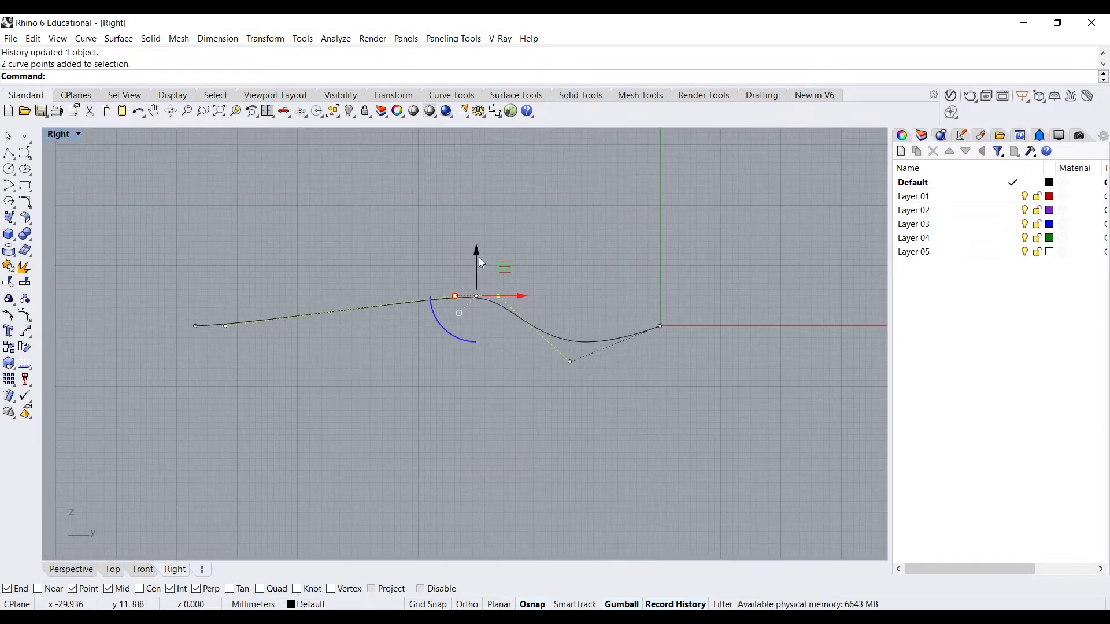
drag(482, 263, 475, 280)
key(Escape)
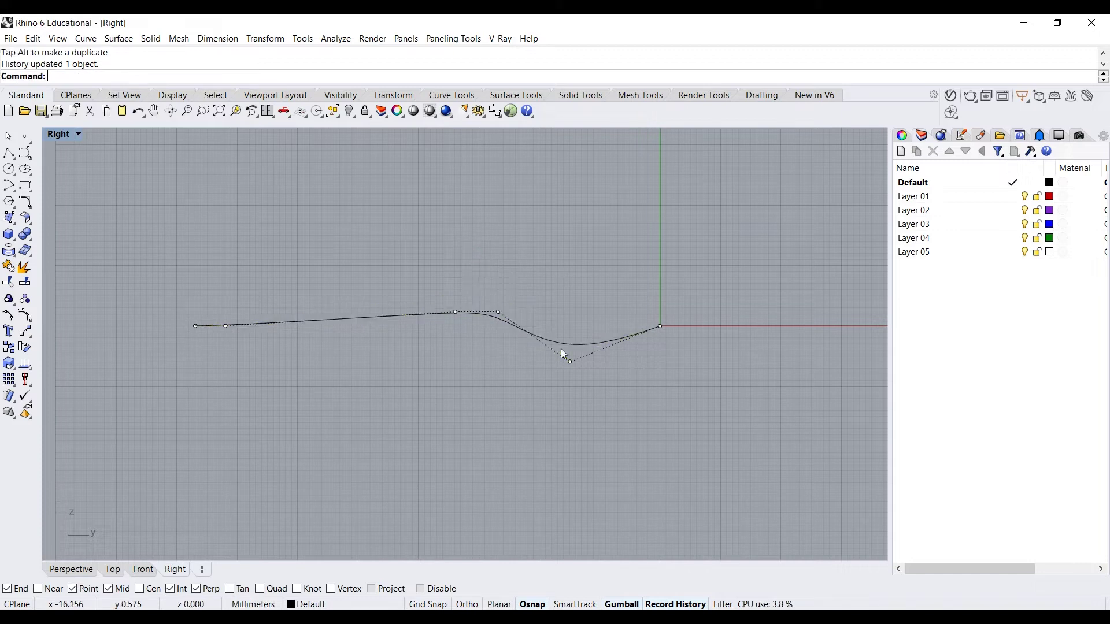
Lower the bowl's deepest control point about 1 mm more in the Right view and return to the four-viewport layout.
drag(540, 383, 571, 330)
key(Escape)
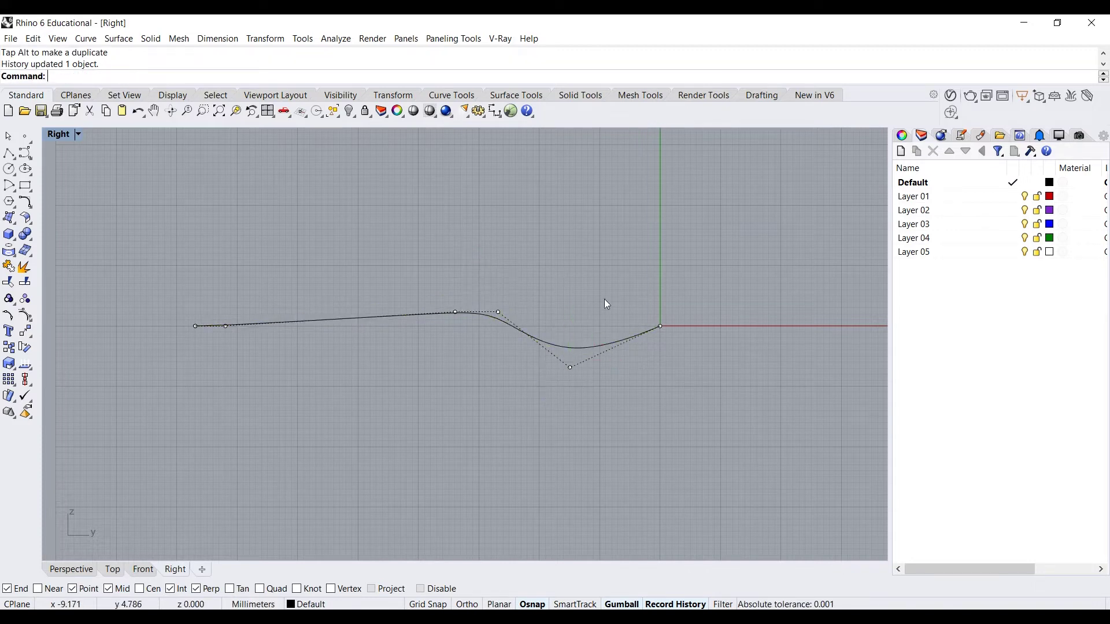
right_drag(537, 296, 567, 297)
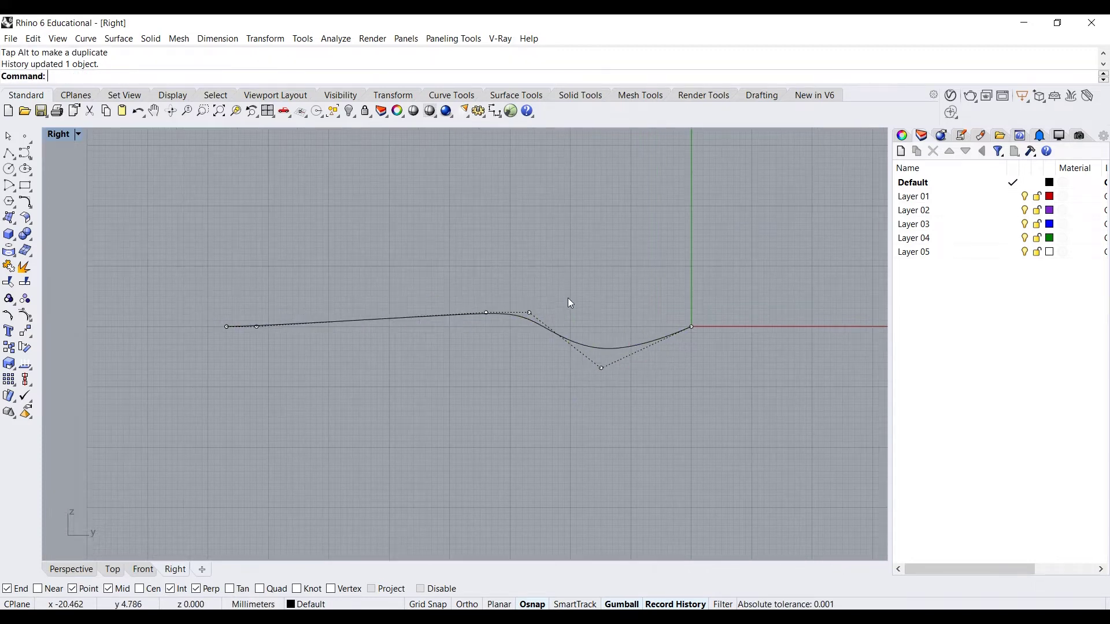
double_click(59, 135)
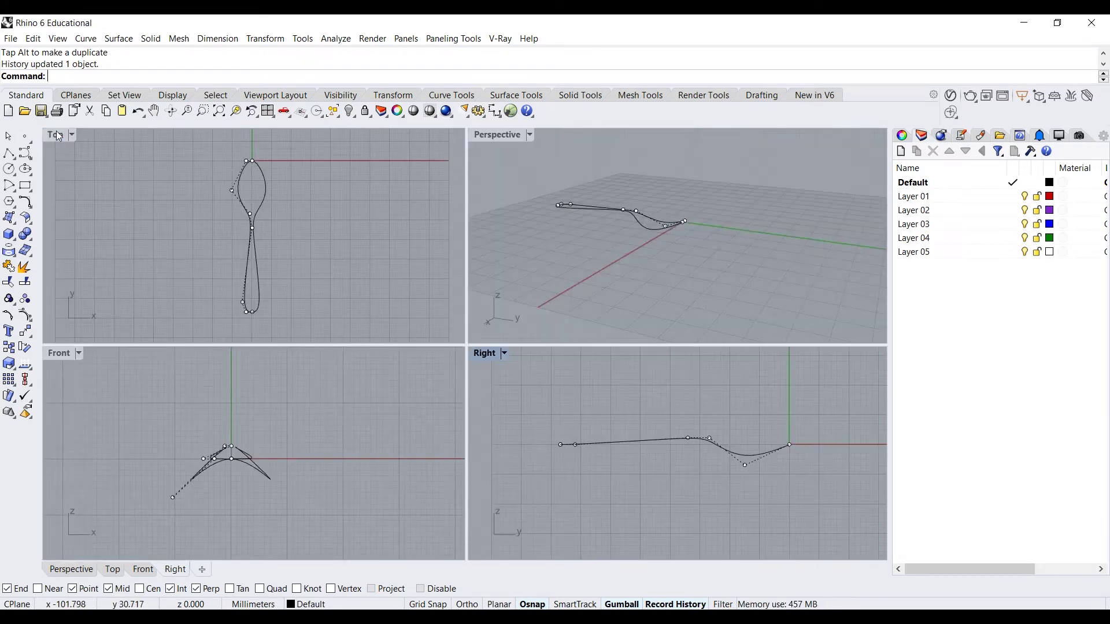
Examine the curved spoon outline in Perspective and select the bowl tip's two end control points to check their alignment.
scroll(674, 226, up, 5)
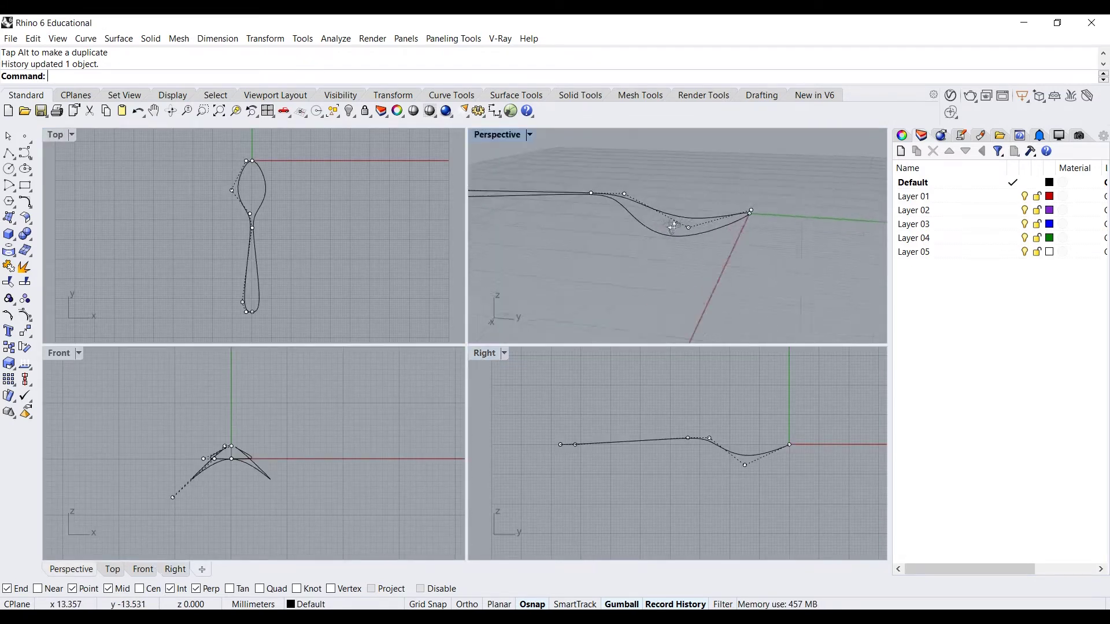
right_drag(673, 226, 491, 240)
scroll(289, 218, down, 3)
right_drag(636, 234, 758, 236)
scroll(242, 155, up, 5)
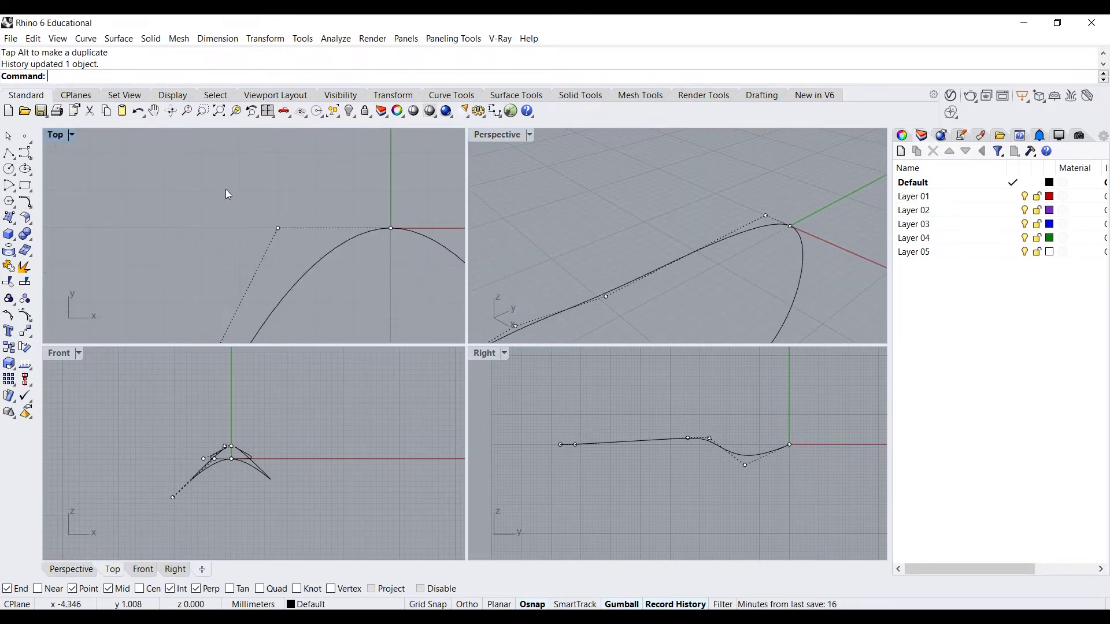
drag(211, 179, 341, 277)
scroll(286, 253, down, 3)
drag(191, 201, 358, 290)
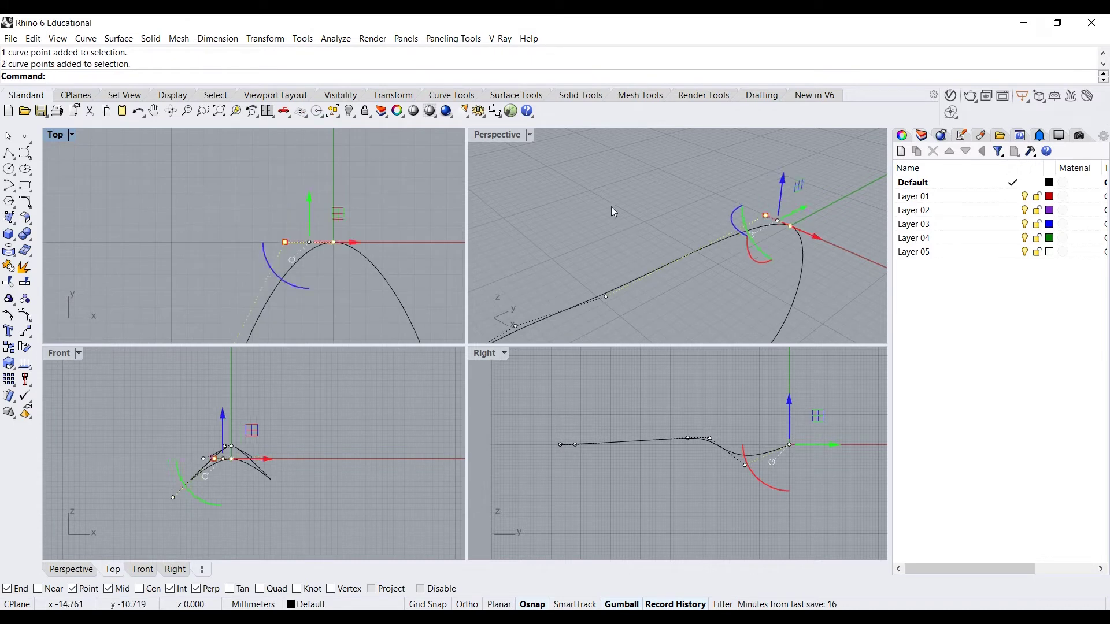
click(612, 207)
right_drag(612, 206, 652, 207)
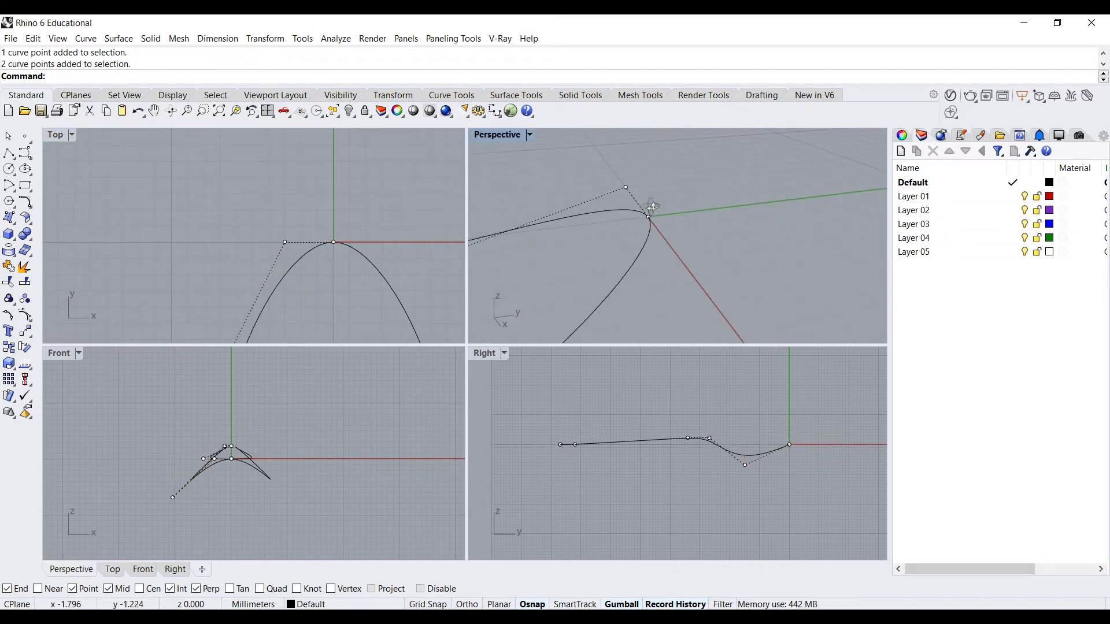
Try moving the control point next to the bowl tip in the Perspective view, and undo the move.
drag(601, 159, 626, 182)
right_drag(651, 219, 760, 173)
drag(758, 172, 711, 186)
right_drag(807, 217, 622, 205)
key(ctrl+z)
key(Escape)
Select the original curve's four middle control points, from the bowl to the handle, to examine which points can move freely.
drag(621, 205, 744, 290)
right_drag(568, 241, 549, 259)
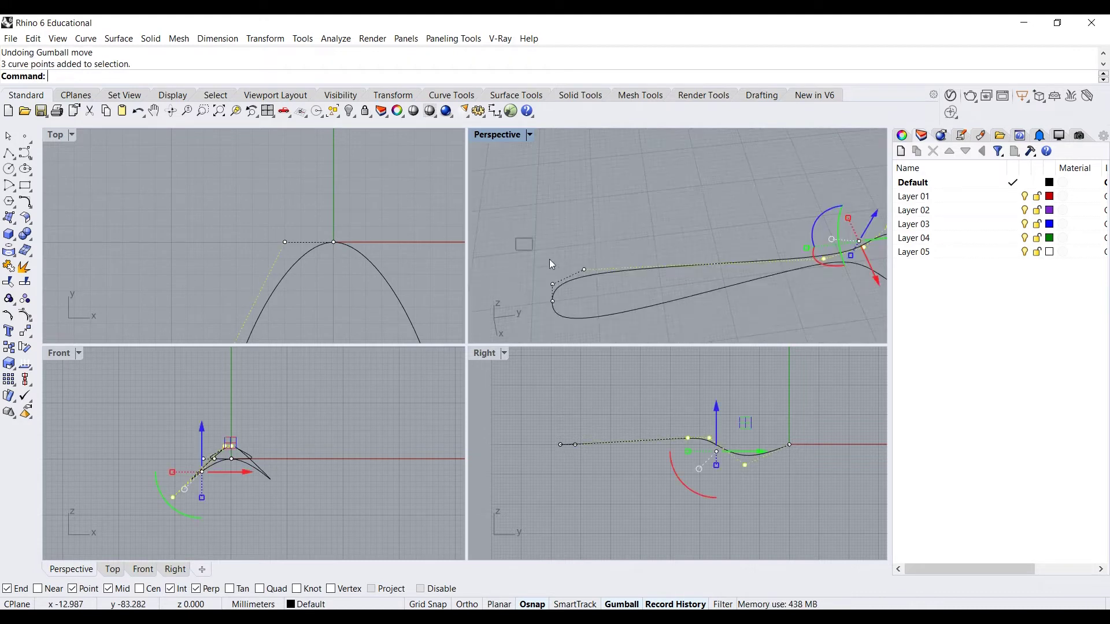
drag(515, 238, 611, 290)
right_drag(602, 268, 602, 230)
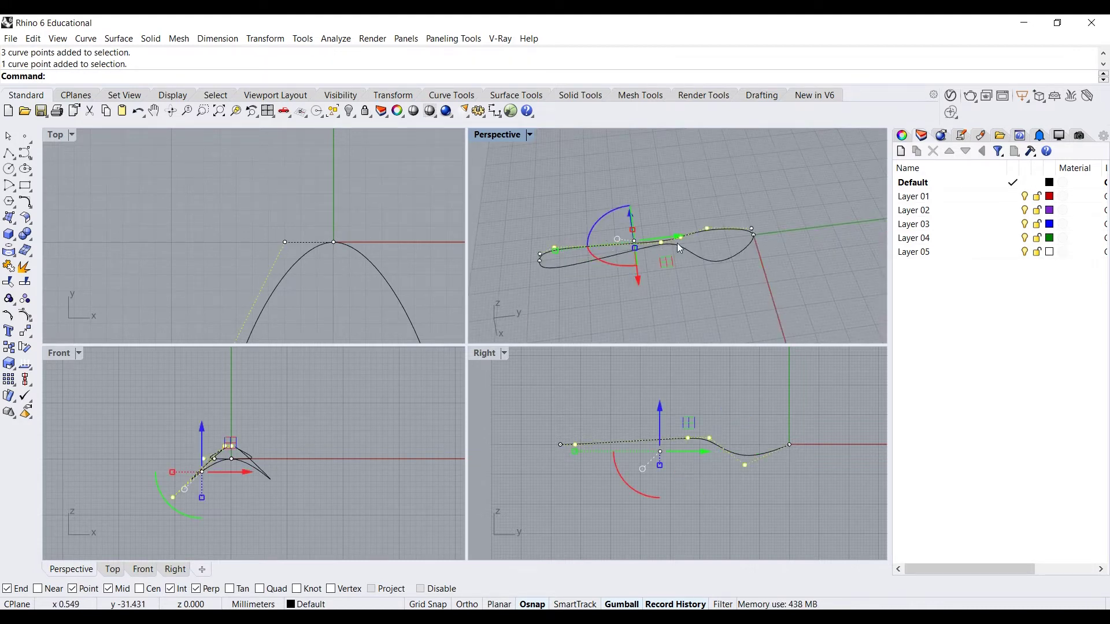
right_drag(677, 243, 676, 201)
key(Escape)
Maximize the Perspective view and turn on the control points of both the original and mirrored spoon curves.
right_drag(691, 265, 598, 231)
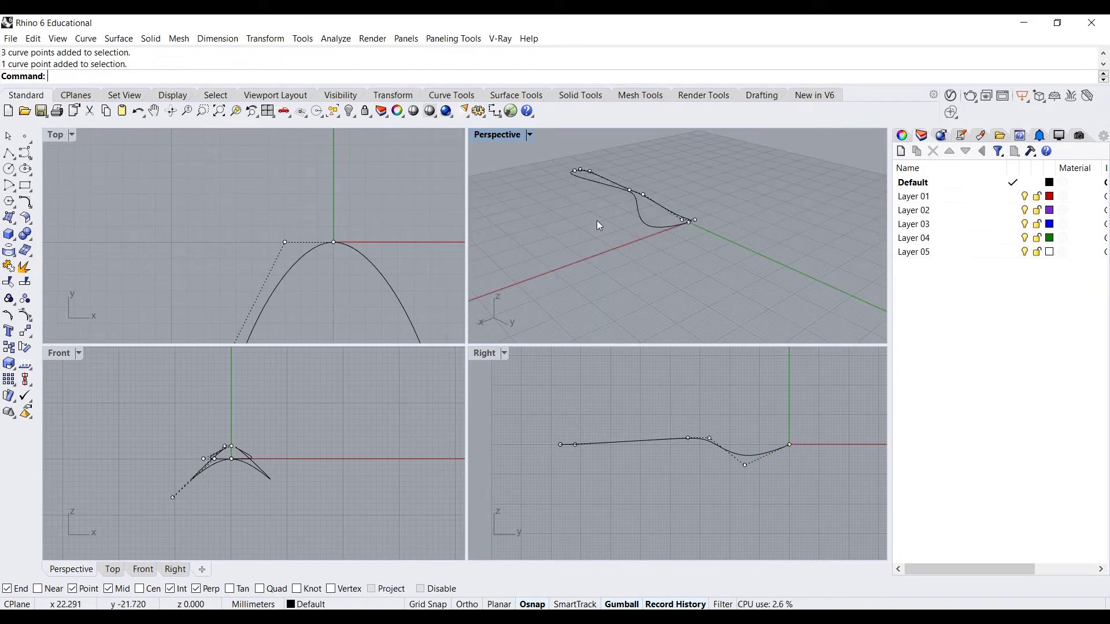
scroll(308, 210, down, 3)
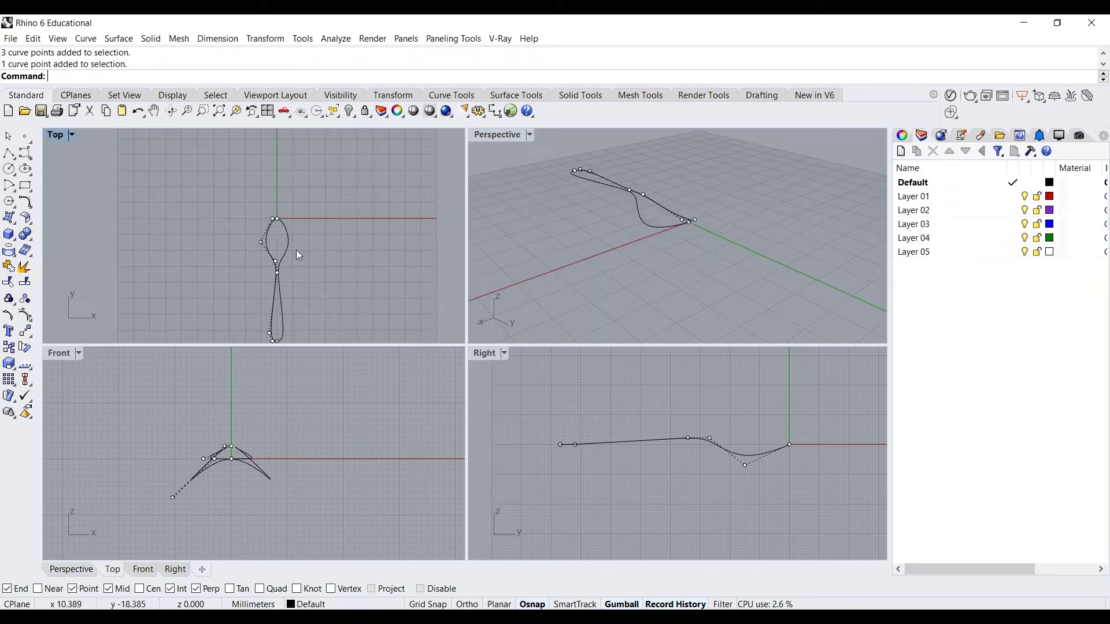
double_click(513, 136)
right_drag(514, 137, 486, 257)
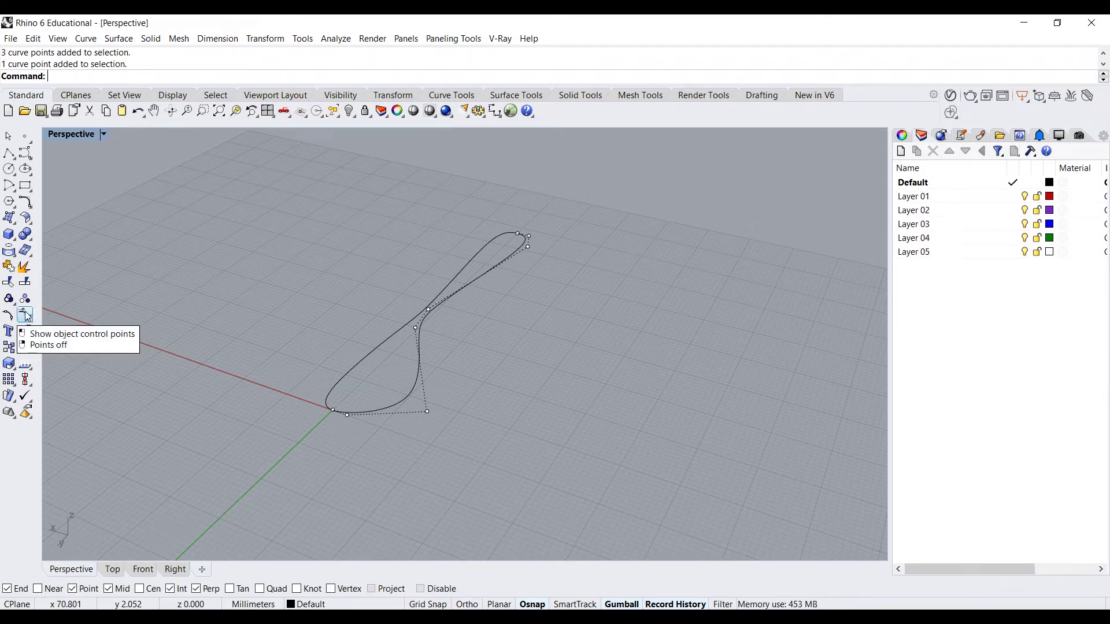
right_click(28, 317)
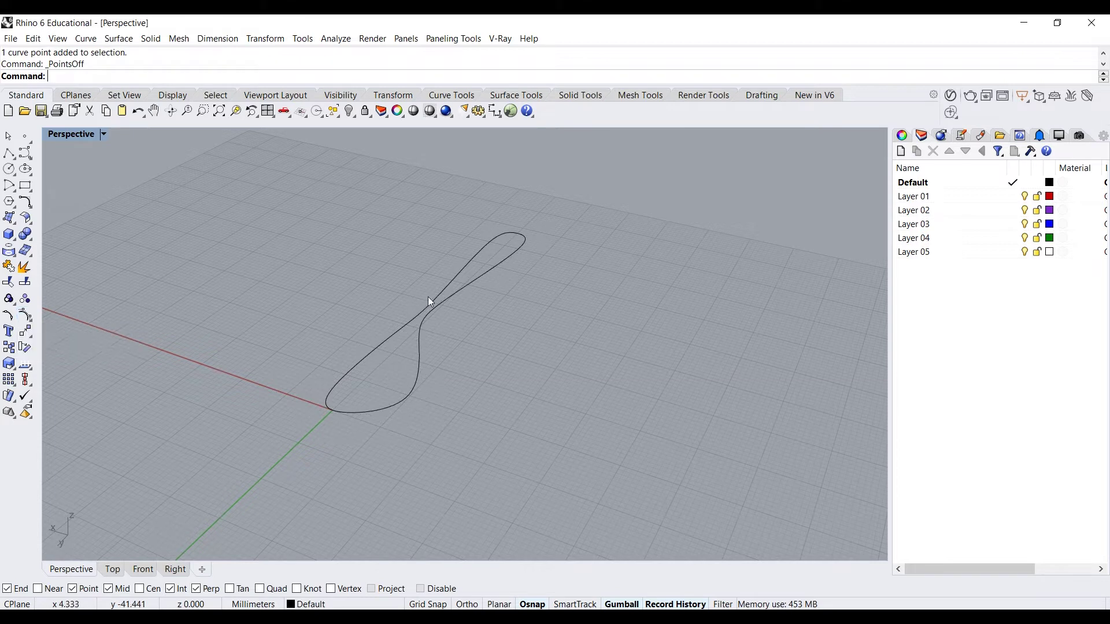
drag(493, 328, 403, 289)
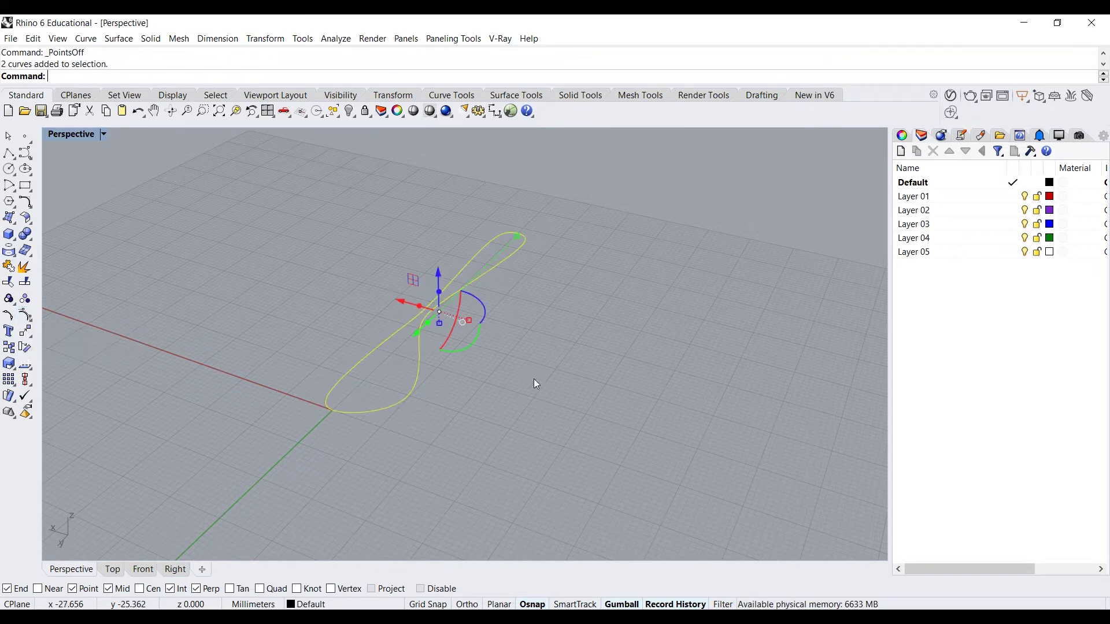
key(F10)
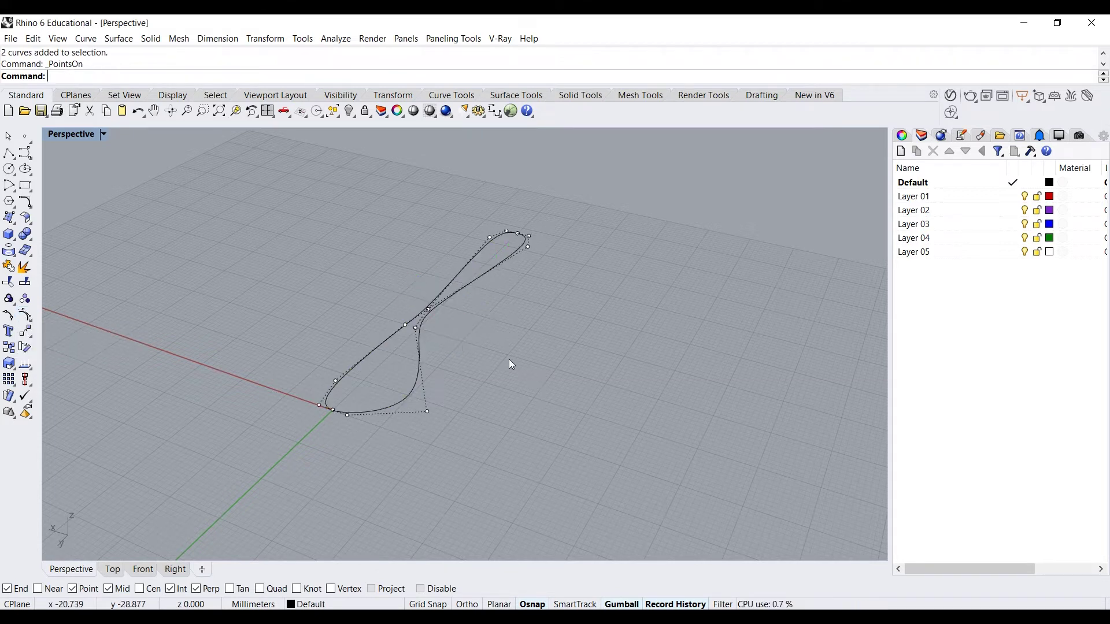
Turn off the control points of both spoon curves and inspect the outline from several angles.
key(F11)
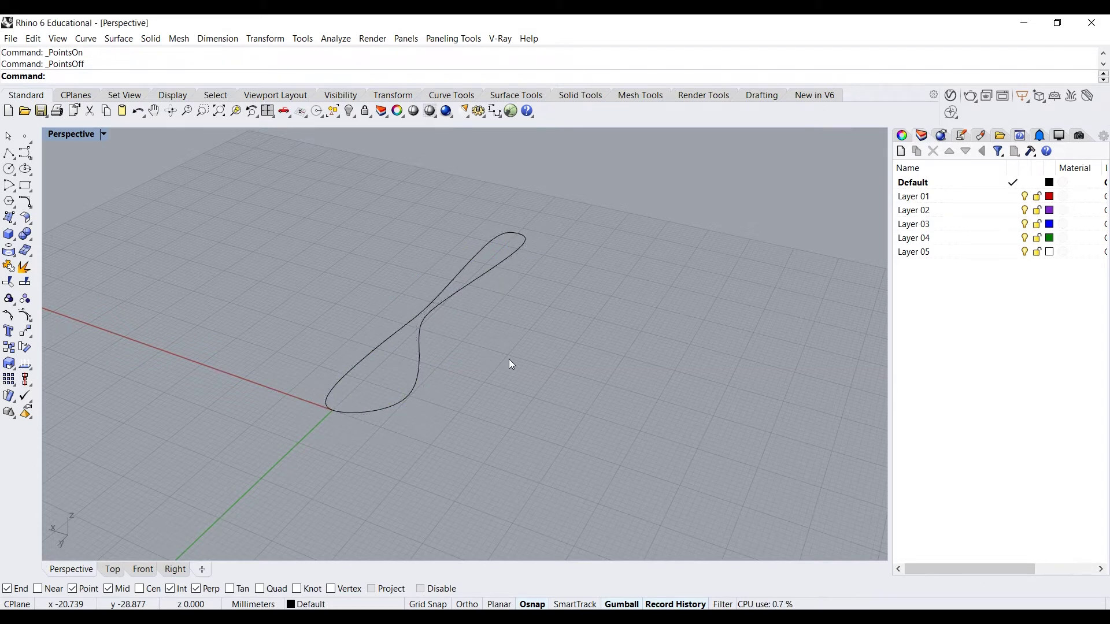
right_drag(551, 296, 931, 277)
click(919, 252)
right_click(998, 293)
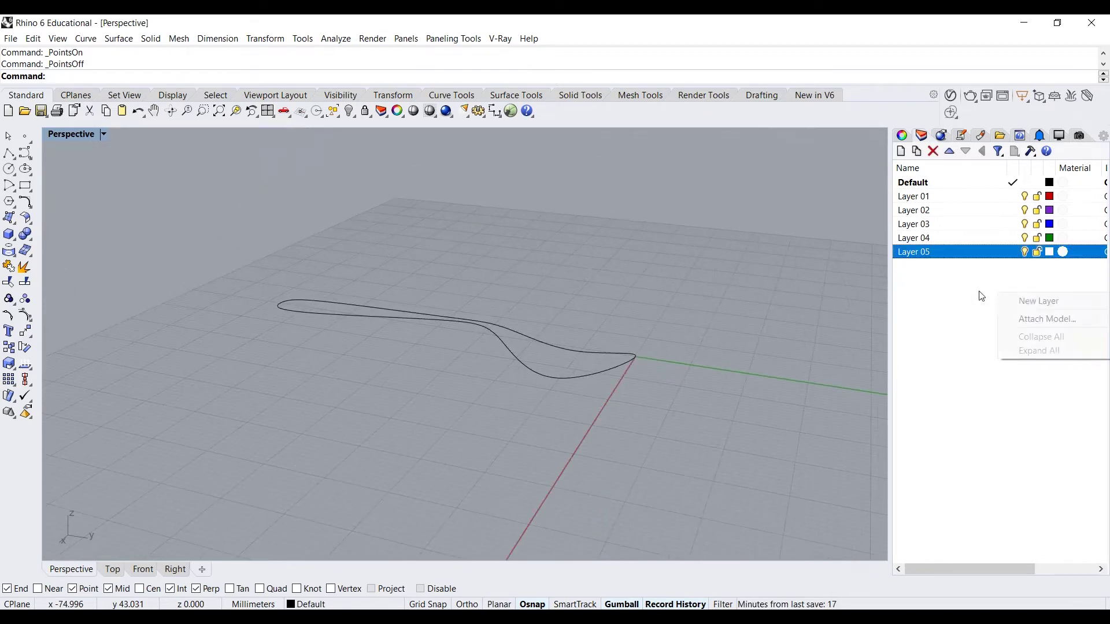
right_drag(751, 271, 460, 322)
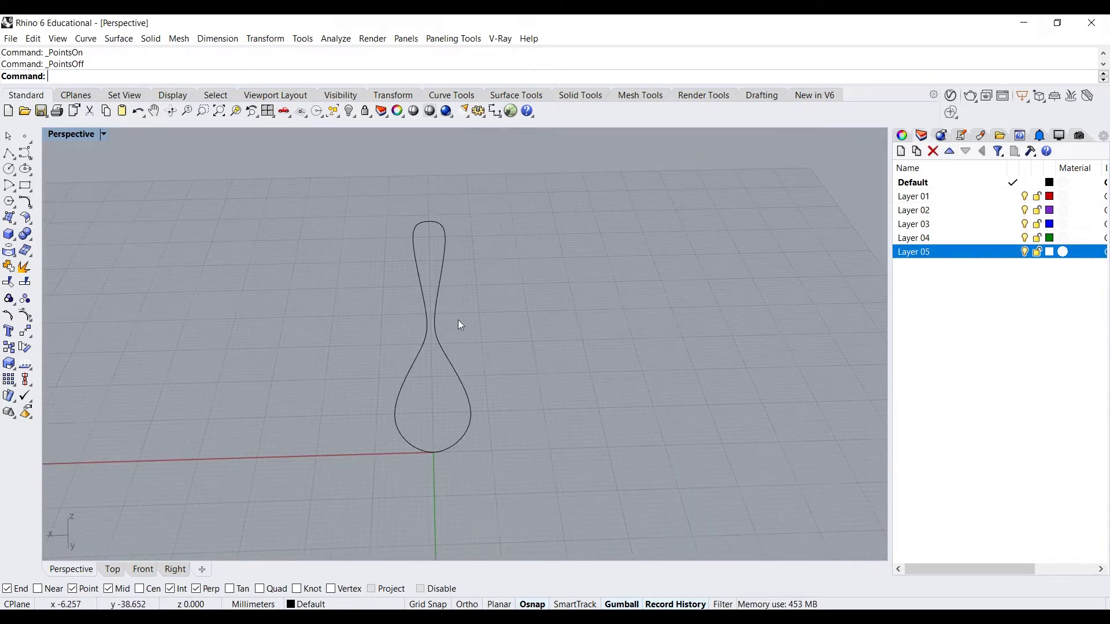
click(949, 325)
right_drag(588, 339, 401, 314)
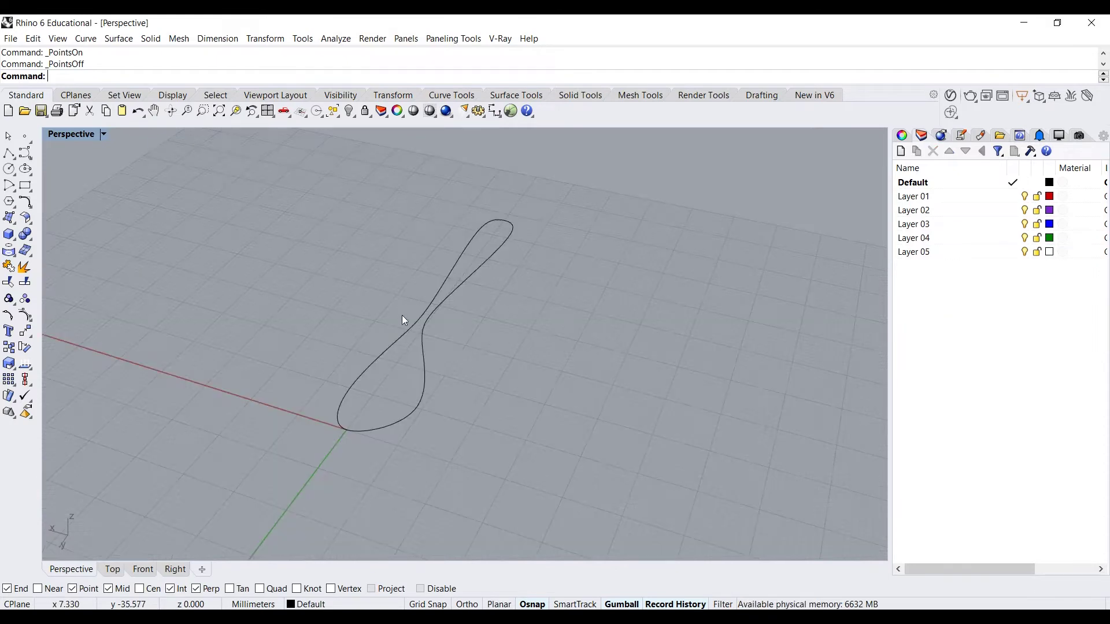
Move both halves of the spoon outline to Layer 01, then clear the selection.
drag(496, 350, 383, 295)
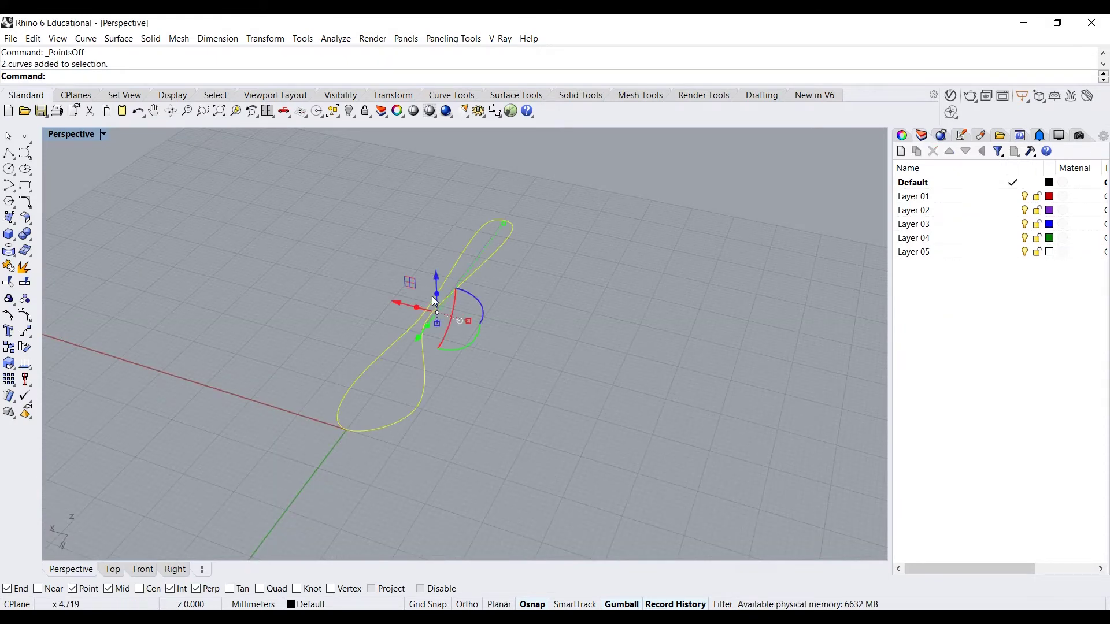
click(903, 137)
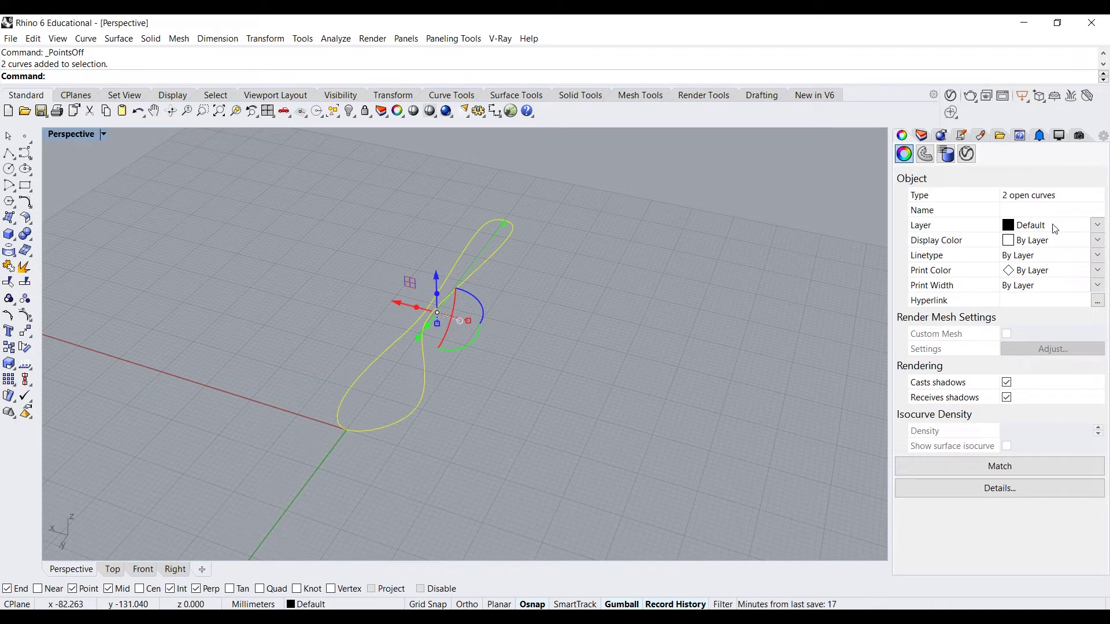
click(923, 137)
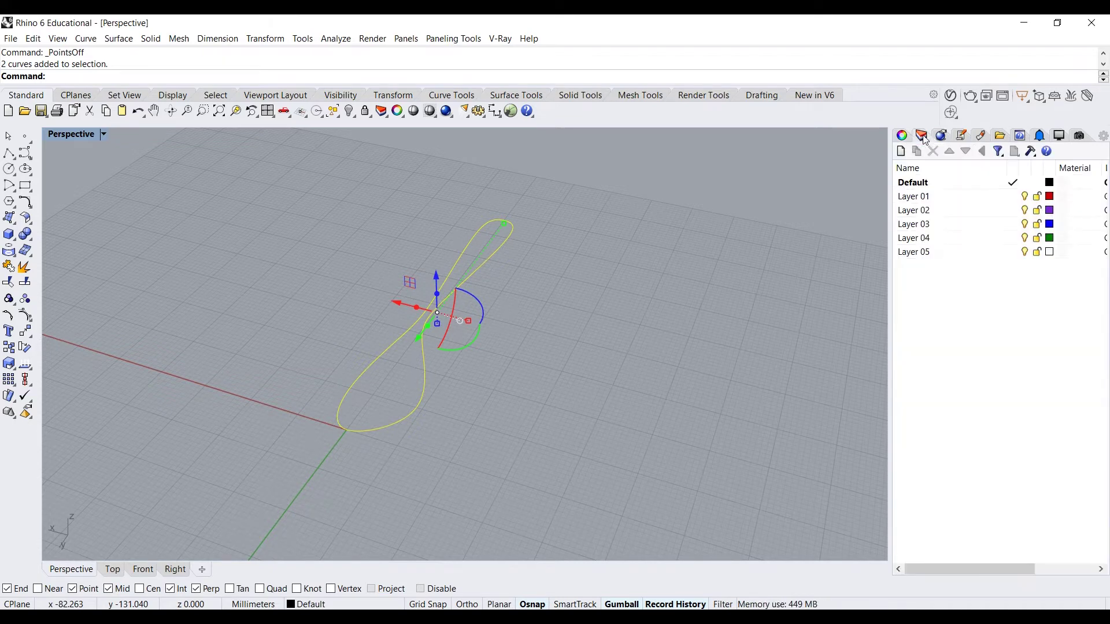
right_click(949, 196)
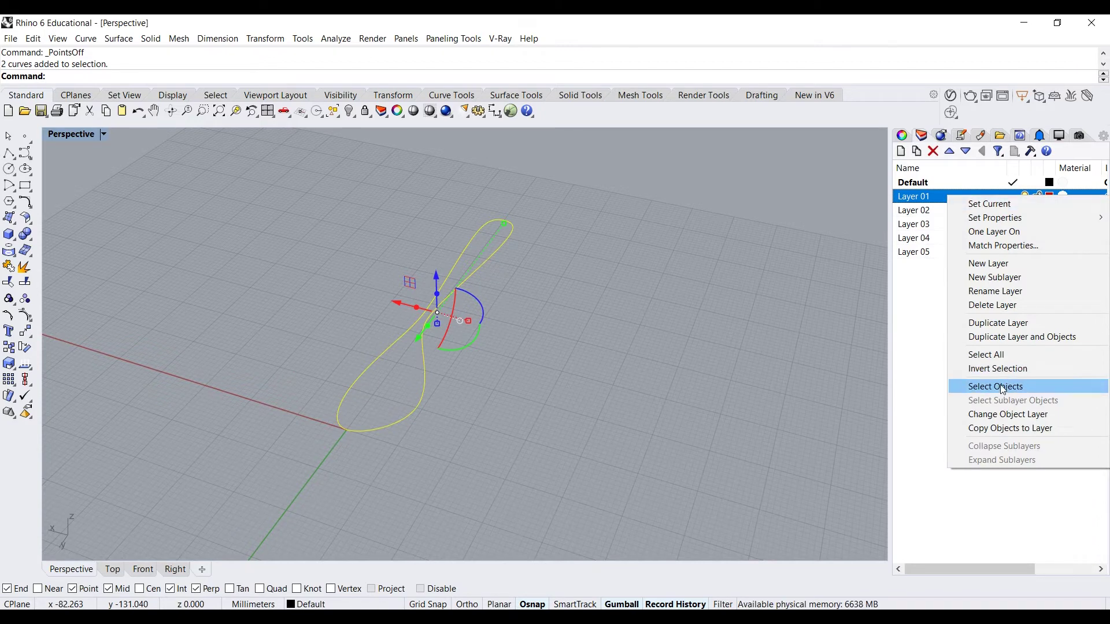
click(1026, 415)
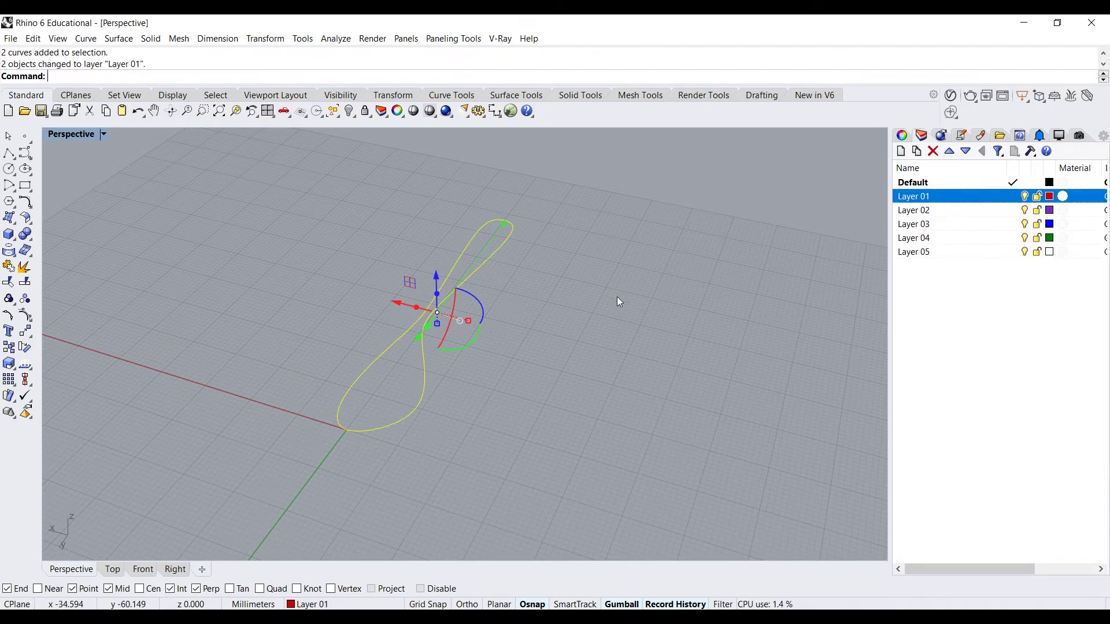
click(585, 316)
Try toggling Layer 01's visibility and lock, restoring each setting.
right_drag(577, 308, 631, 331)
click(1026, 197)
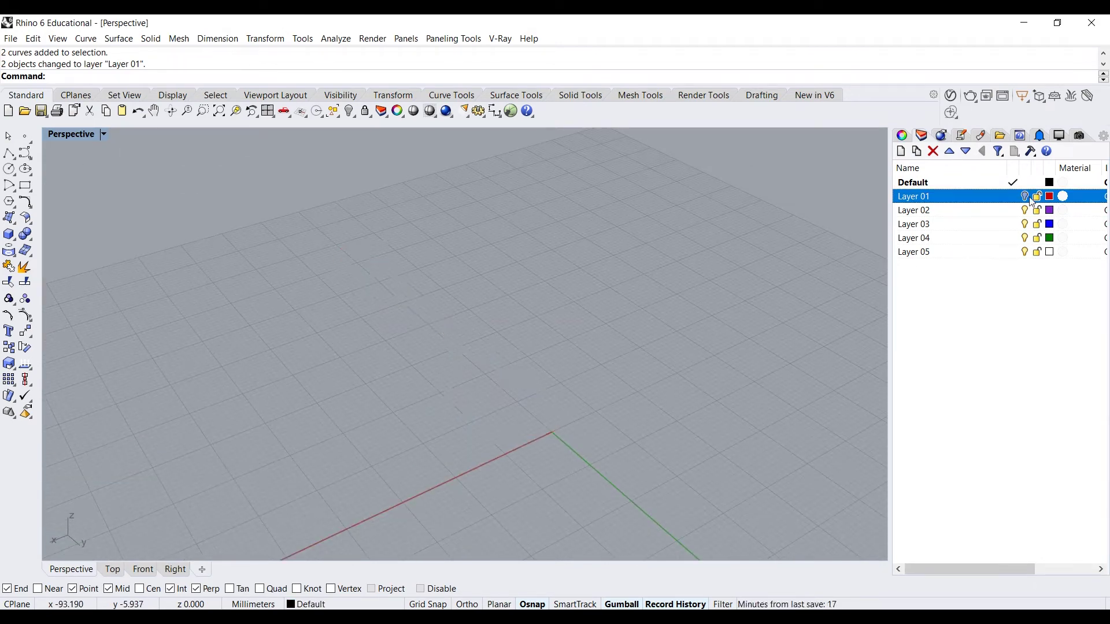
click(1026, 196)
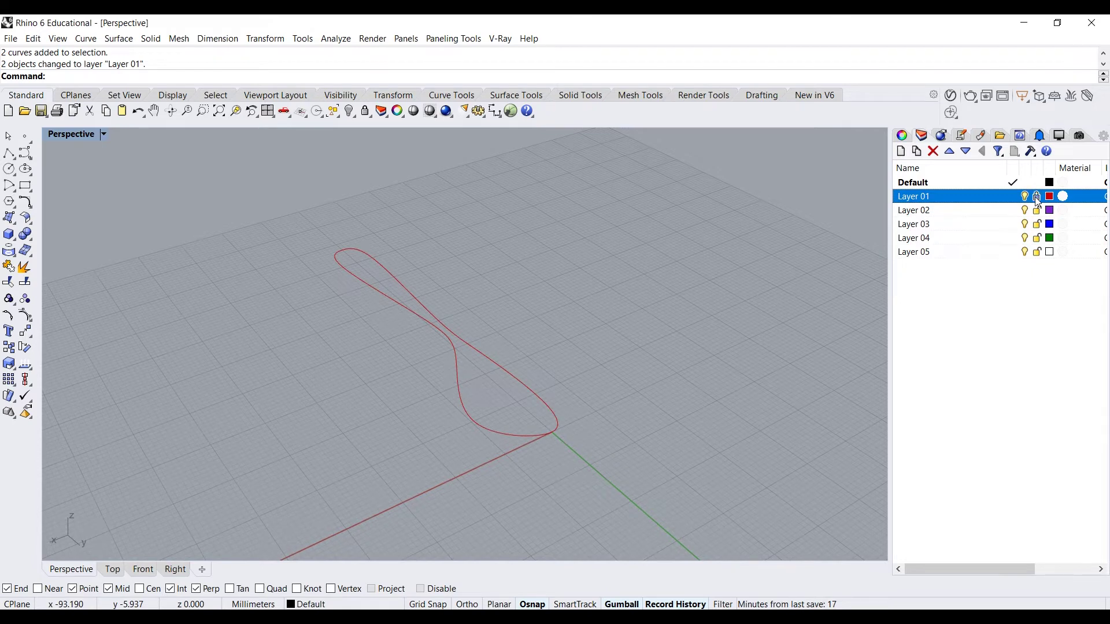
click(1035, 197)
click(1024, 198)
click(1023, 198)
Rename Layer 01, which holds the spoon curves, as crv.
right_drag(709, 254, 466, 290)
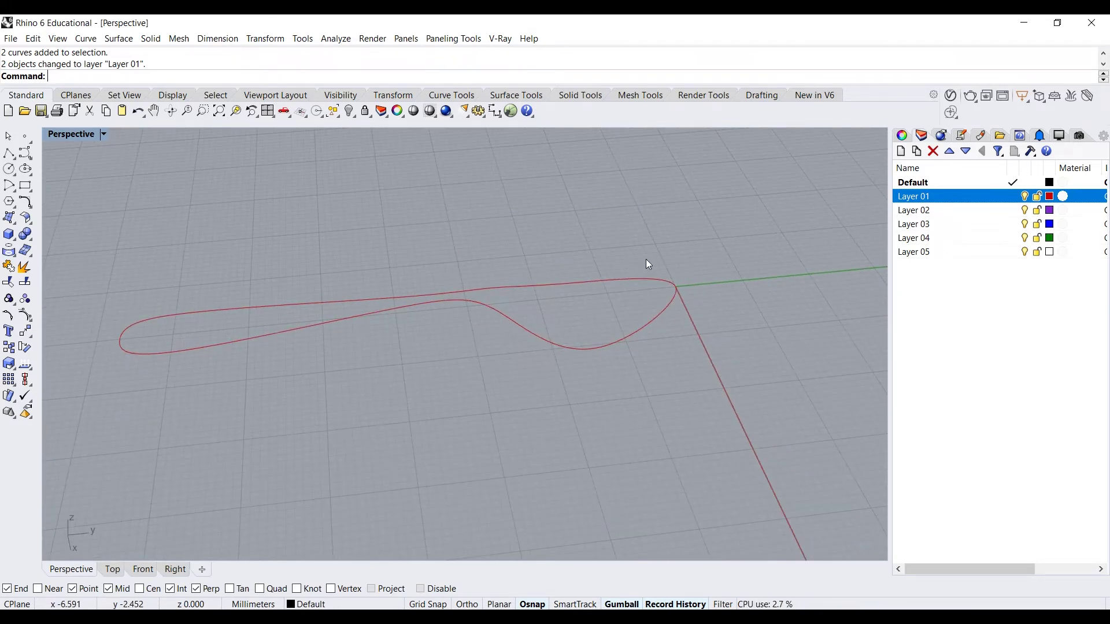
right_drag(535, 292, 608, 362)
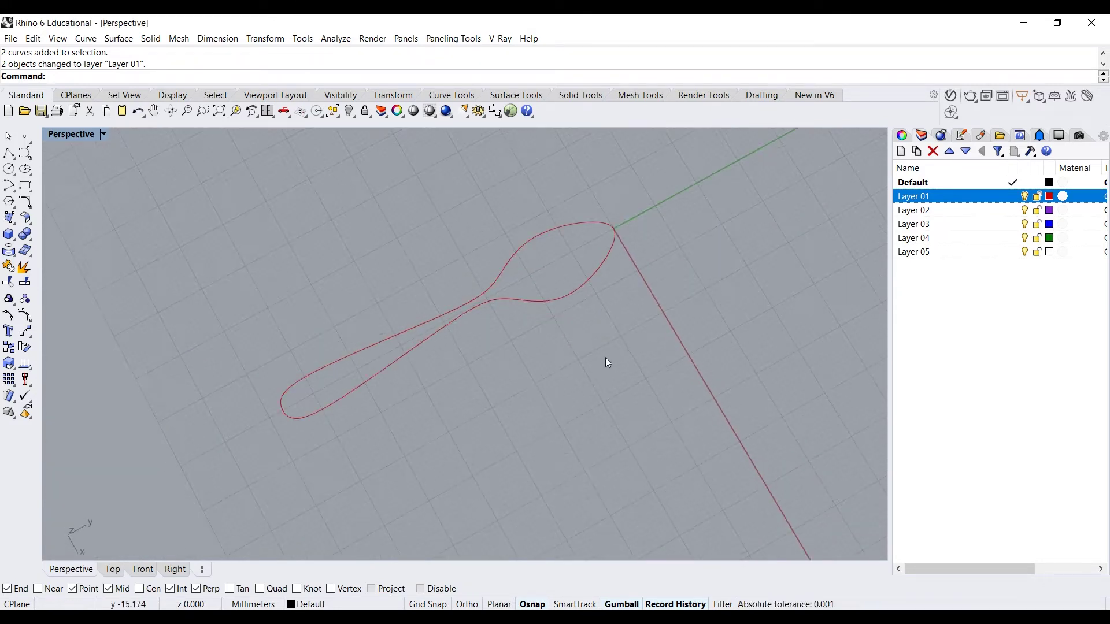
right_drag(612, 293, 620, 377)
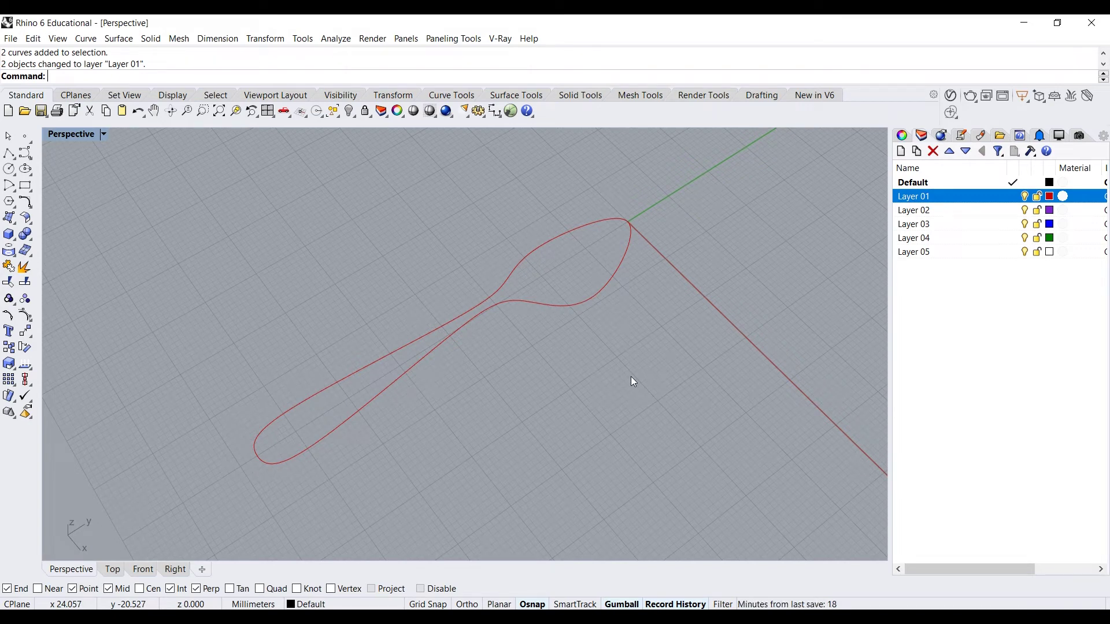
right_drag(575, 367, 606, 389)
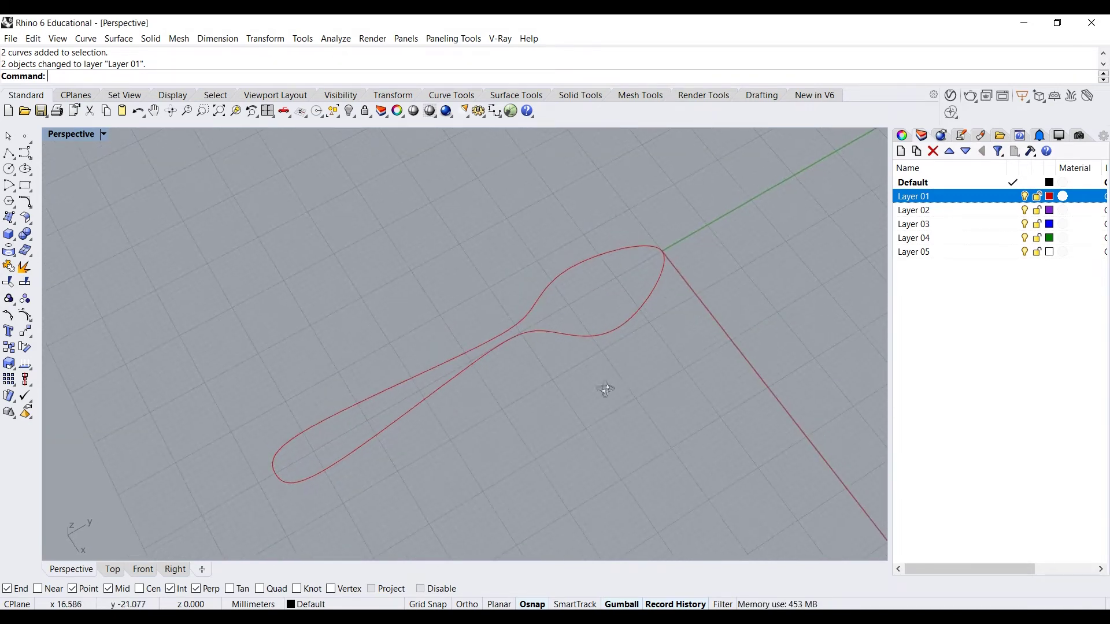
click(941, 196)
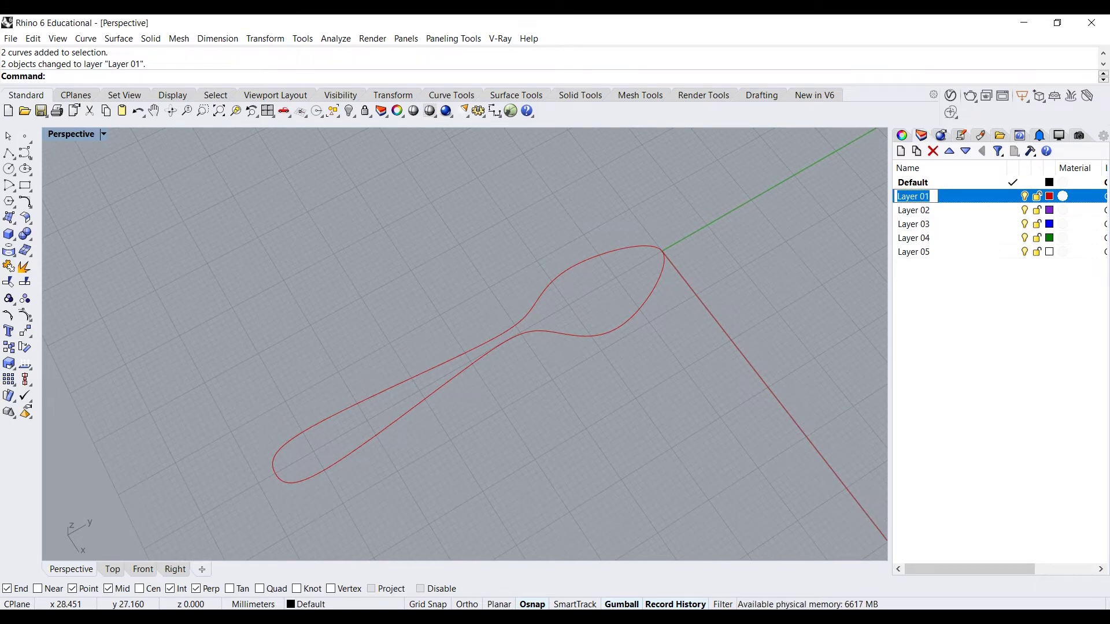
text(crv)
key(Return)
Start a loft between the two halves of the spoon outline and move the options dialog clear of the preview.
right_drag(720, 280, 498, 271)
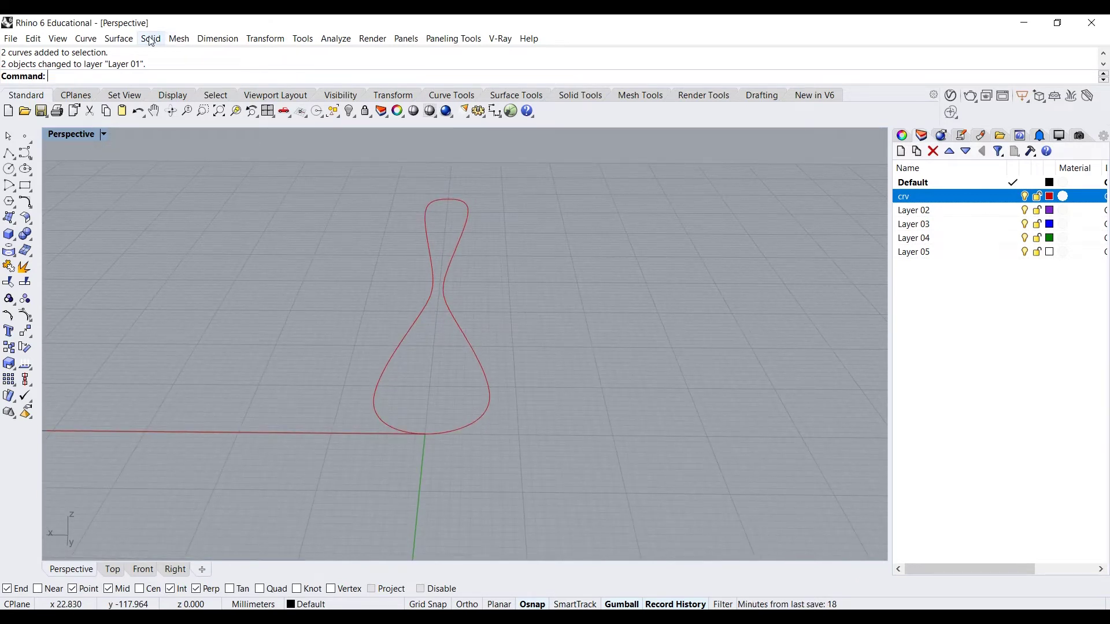
click(121, 40)
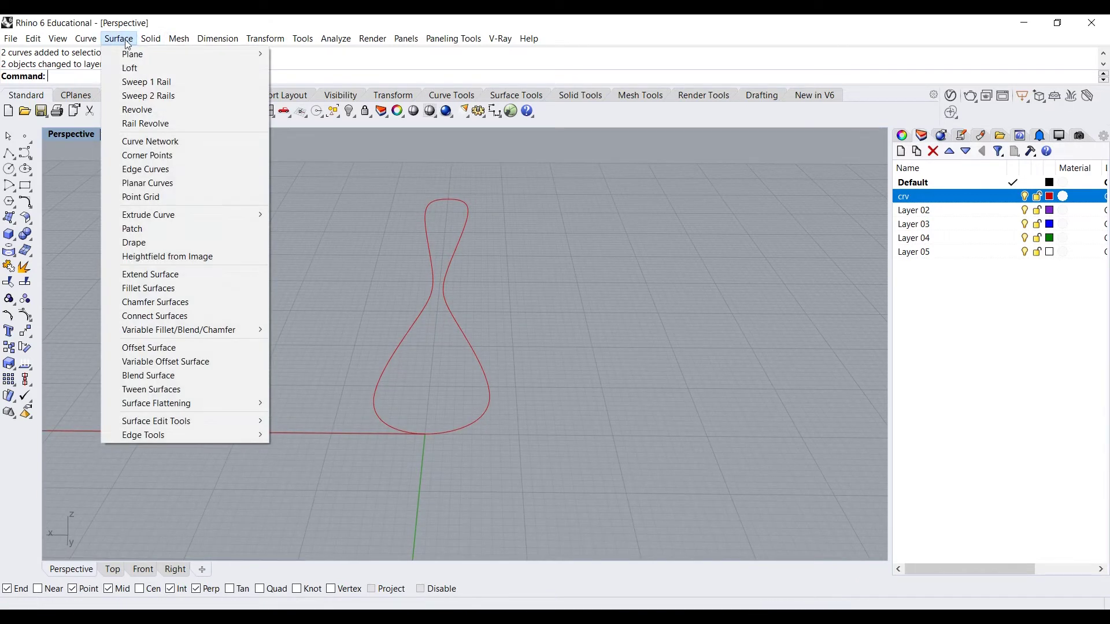
click(148, 71)
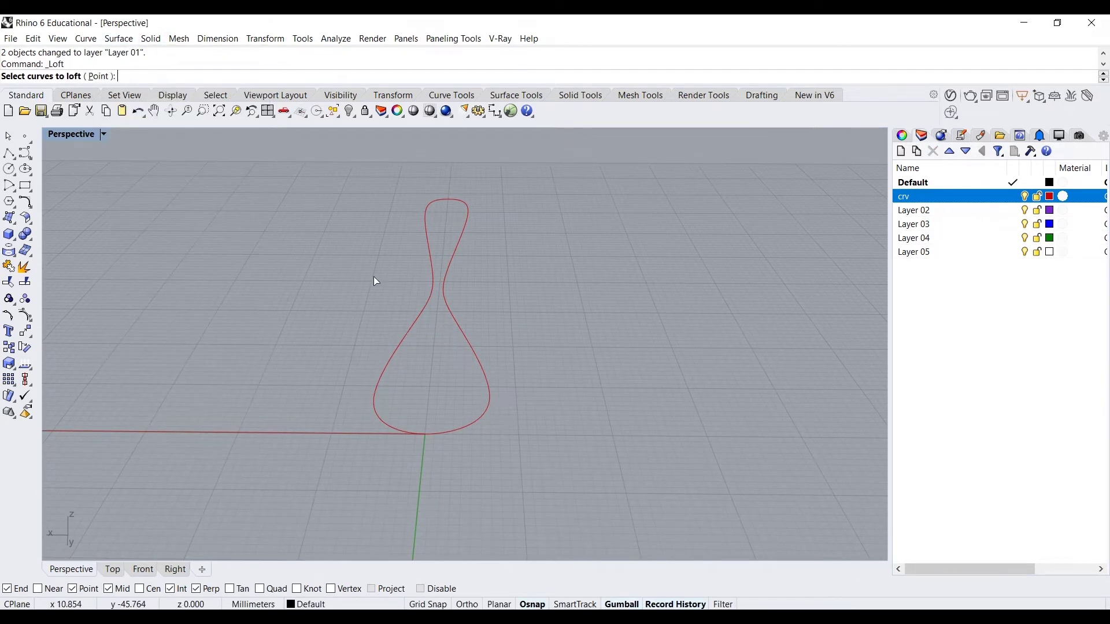
click(408, 331)
click(456, 321)
key(Return)
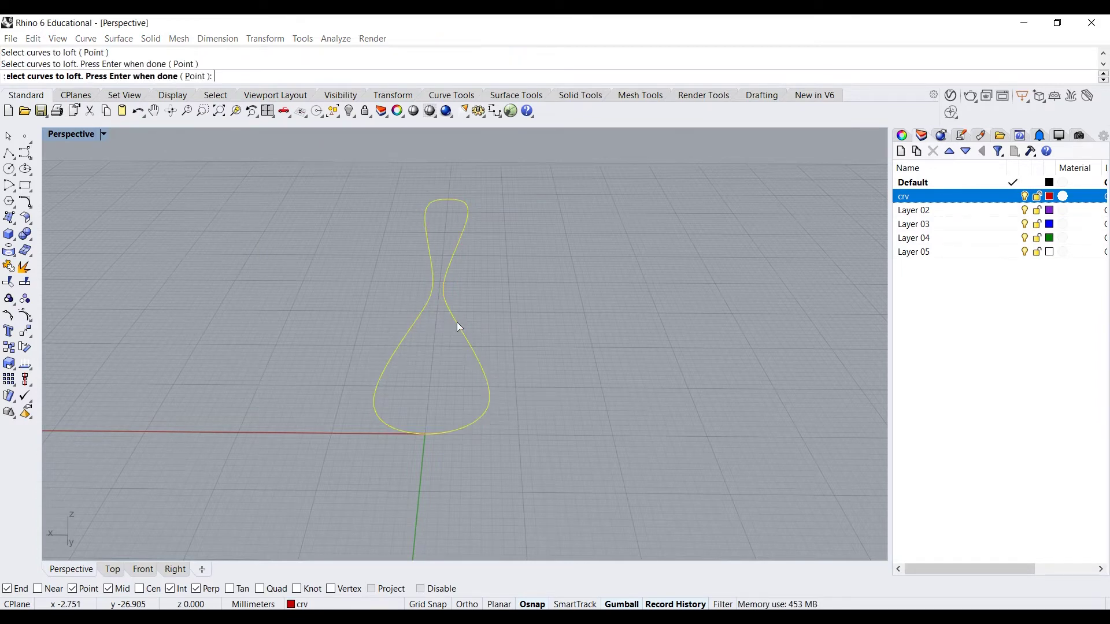
right_drag(501, 298, 471, 286)
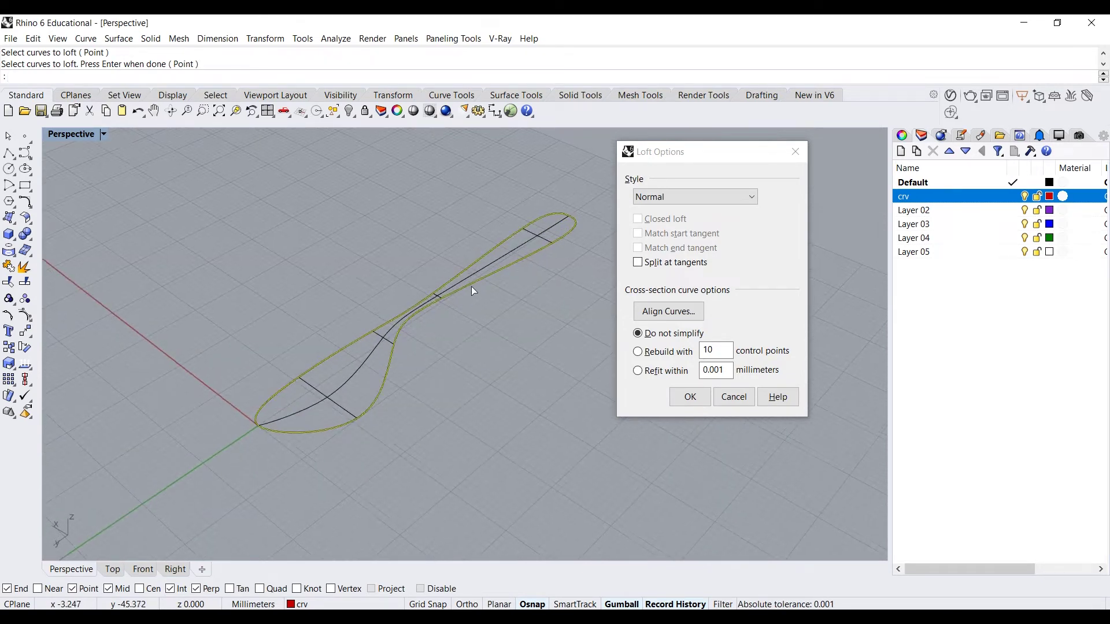
drag(662, 152, 690, 155)
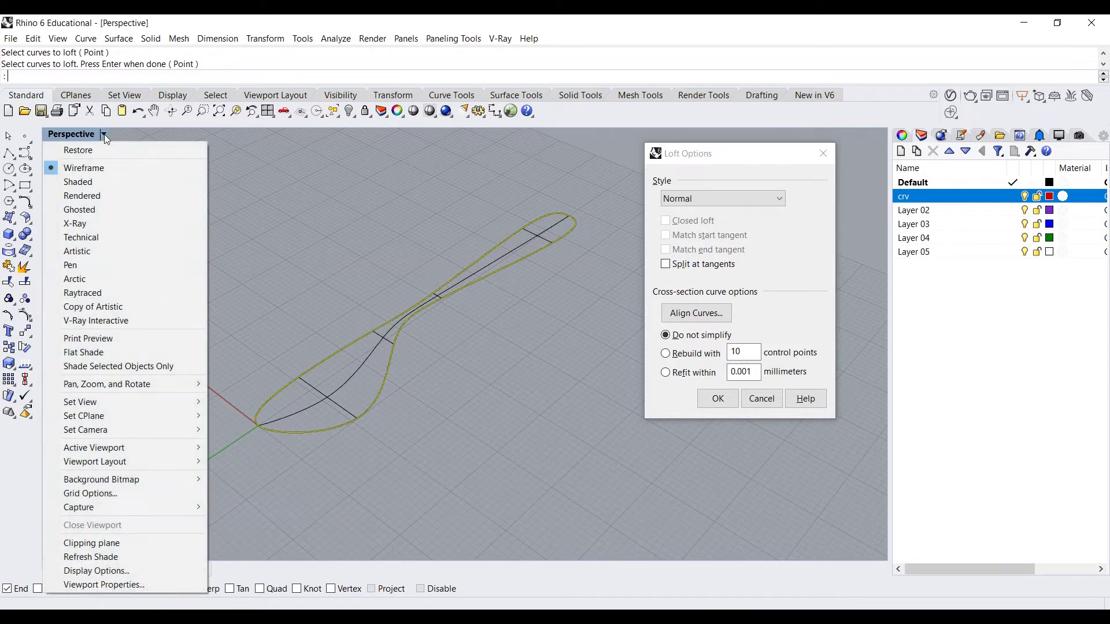
Try the Shaded and Rendered display modes in Perspective, set it to Ghosted, and inspect the lofted bowl.
click(100, 182)
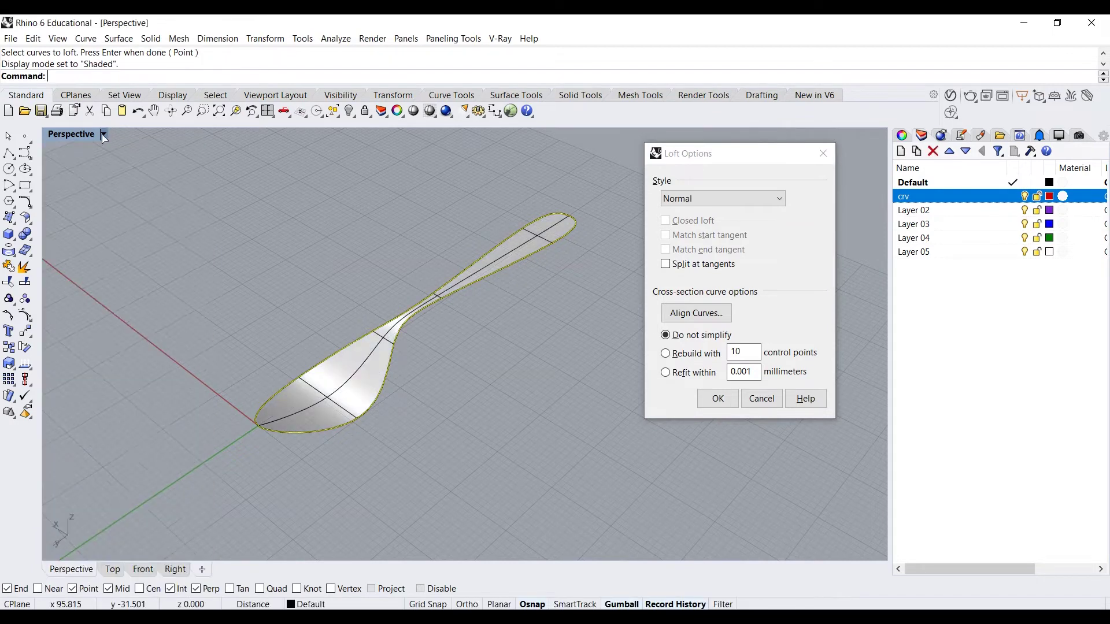
click(103, 134)
click(103, 196)
click(103, 134)
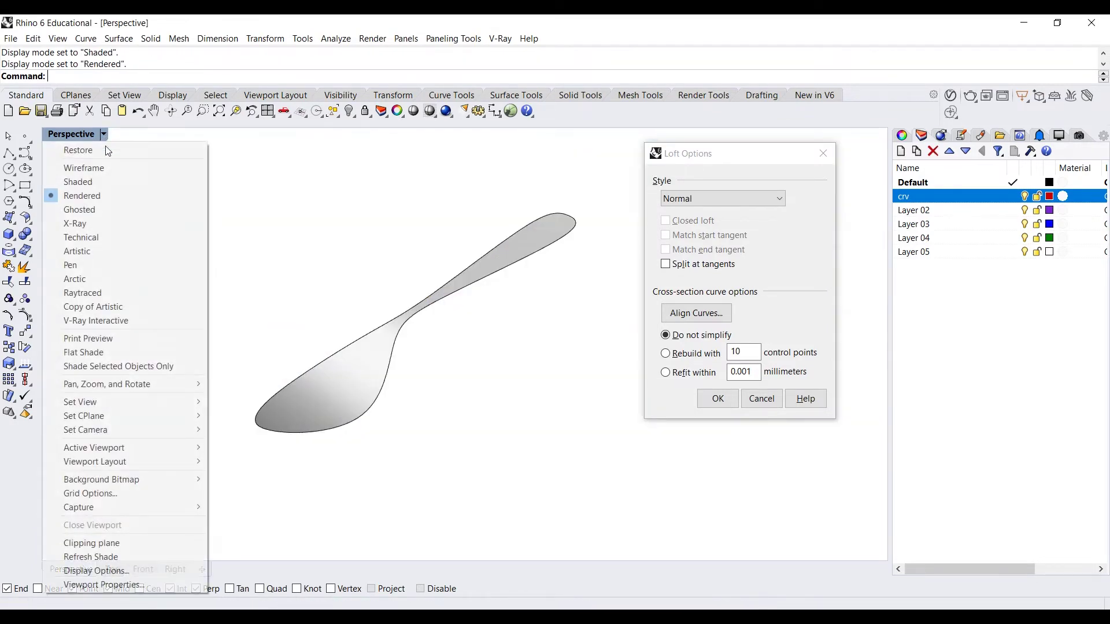
click(105, 209)
click(104, 135)
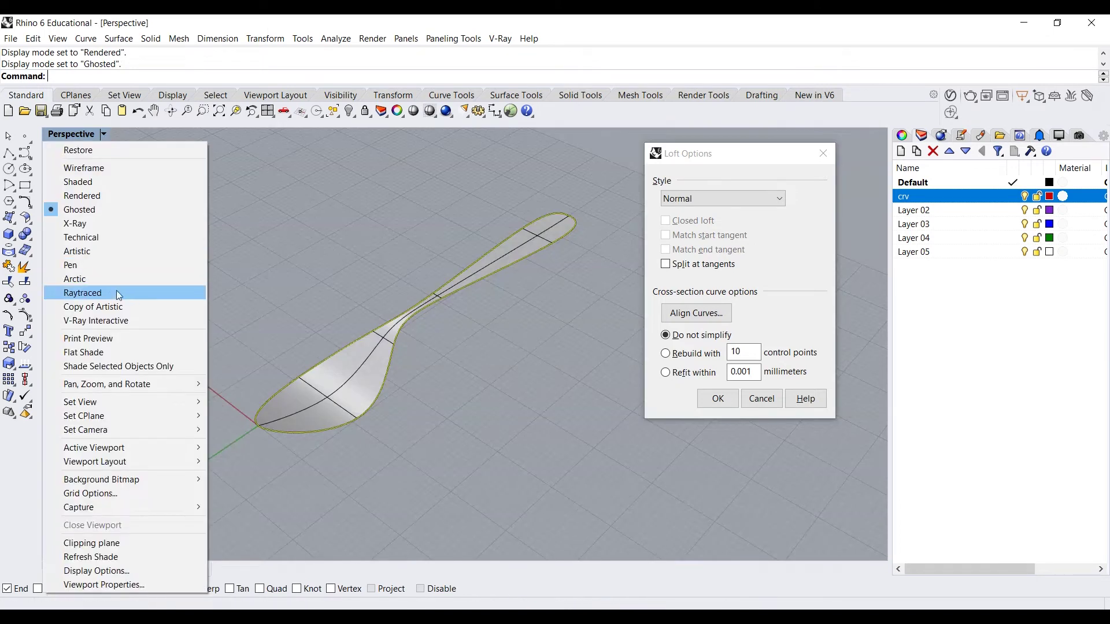
click(109, 208)
scroll(290, 267, down, 2)
right_drag(319, 285, 260, 330)
scroll(330, 412, up, 3)
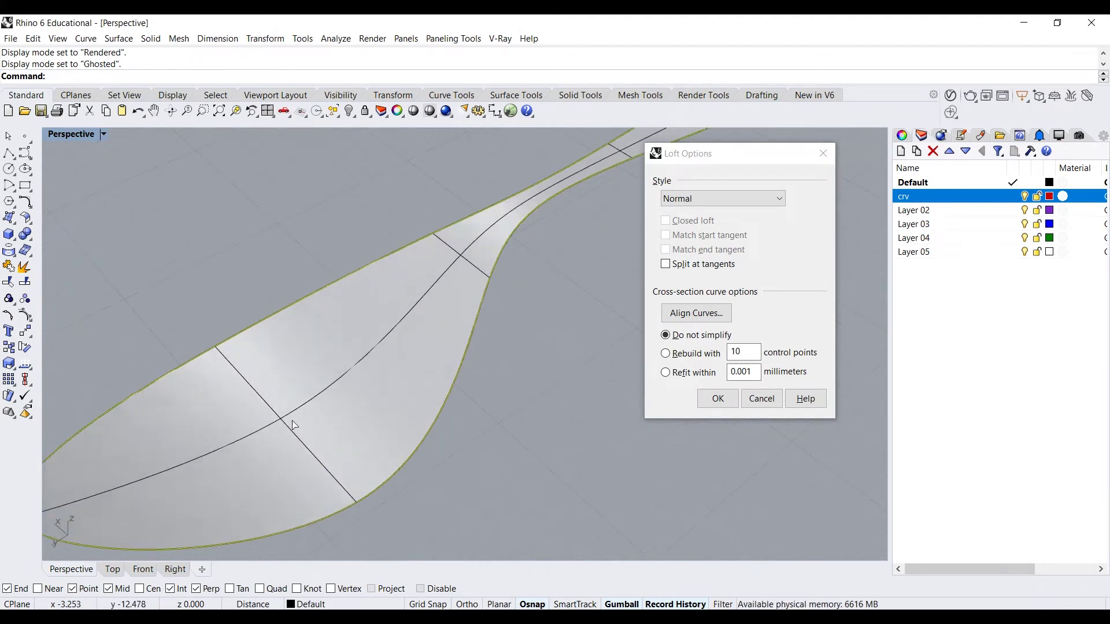
right_drag(330, 412, 404, 336)
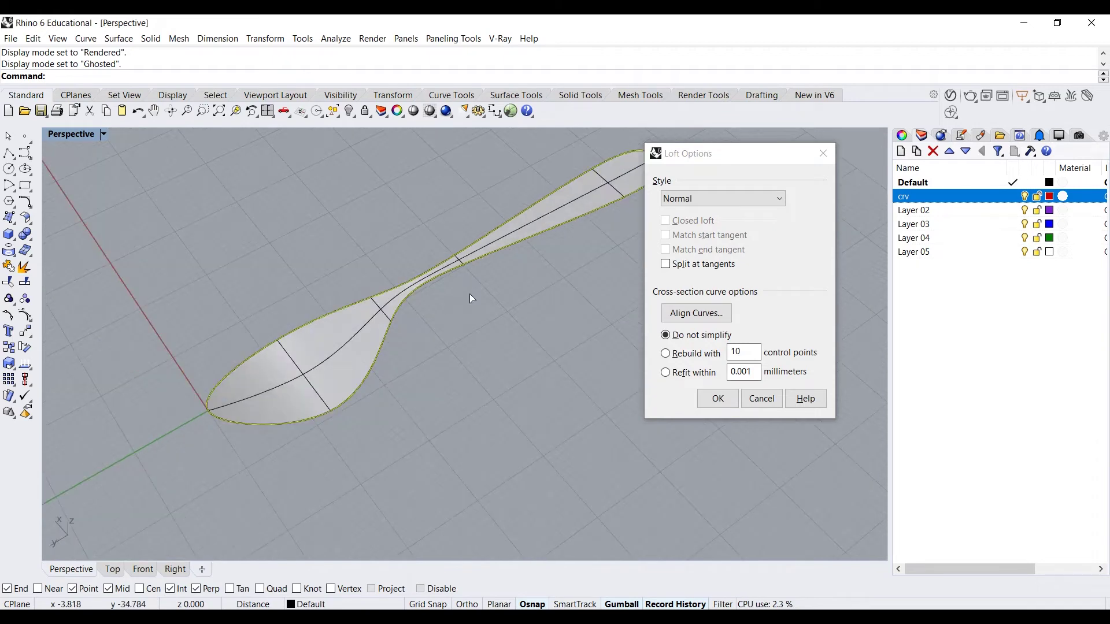
Try reversing one curve's alignment at the bowl tip in the loft preview, and reverse it back.
drag(704, 162, 682, 200)
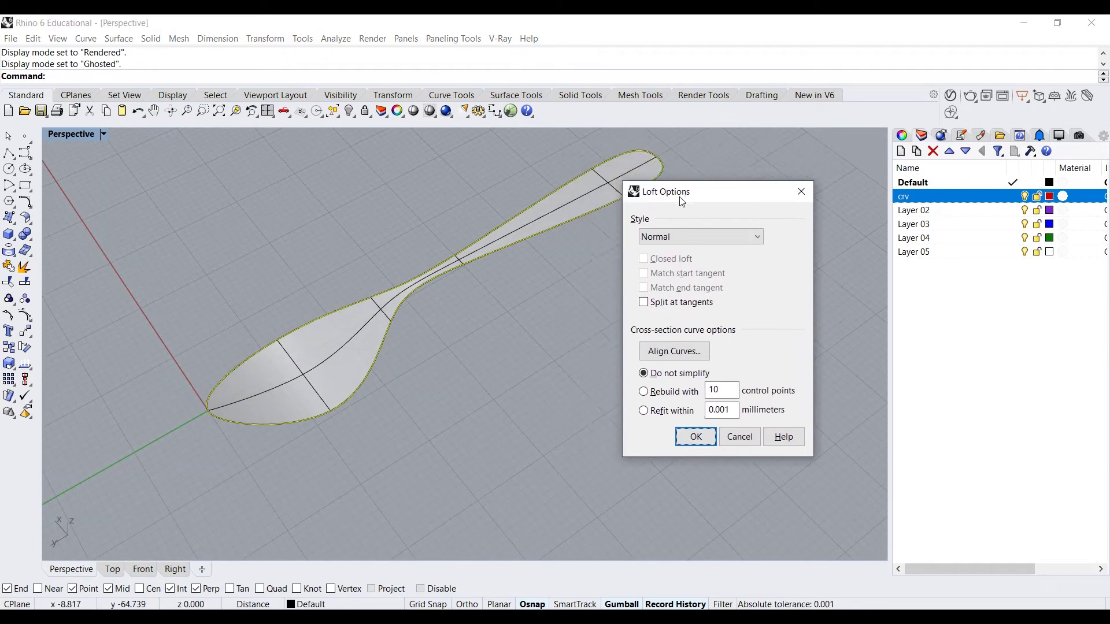
right_drag(531, 283, 552, 272)
click(672, 353)
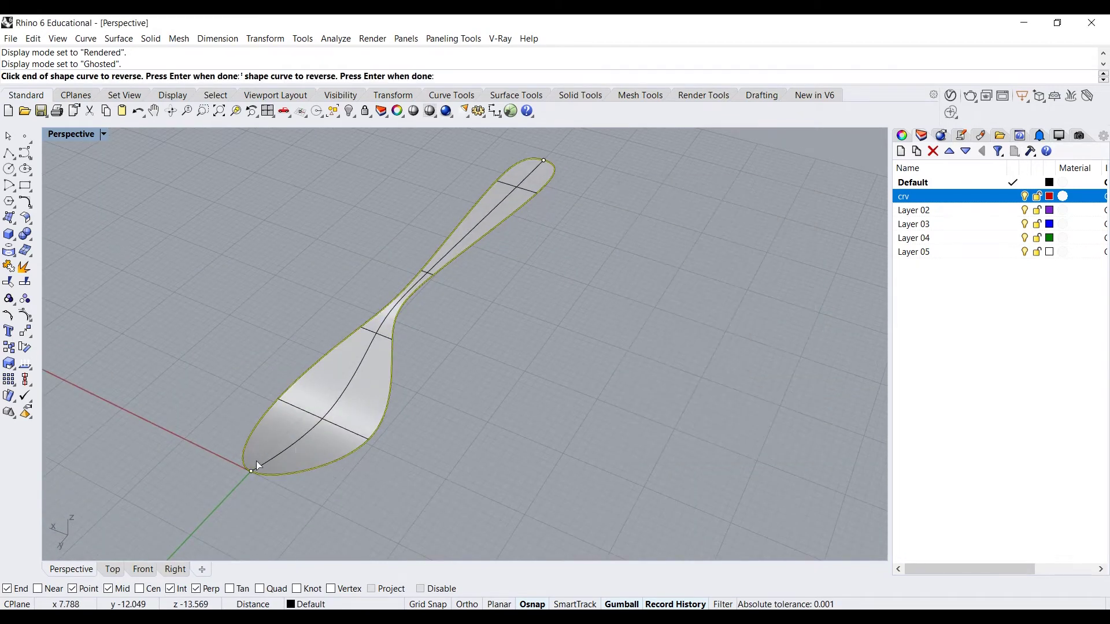
right_drag(636, 359, 408, 318)
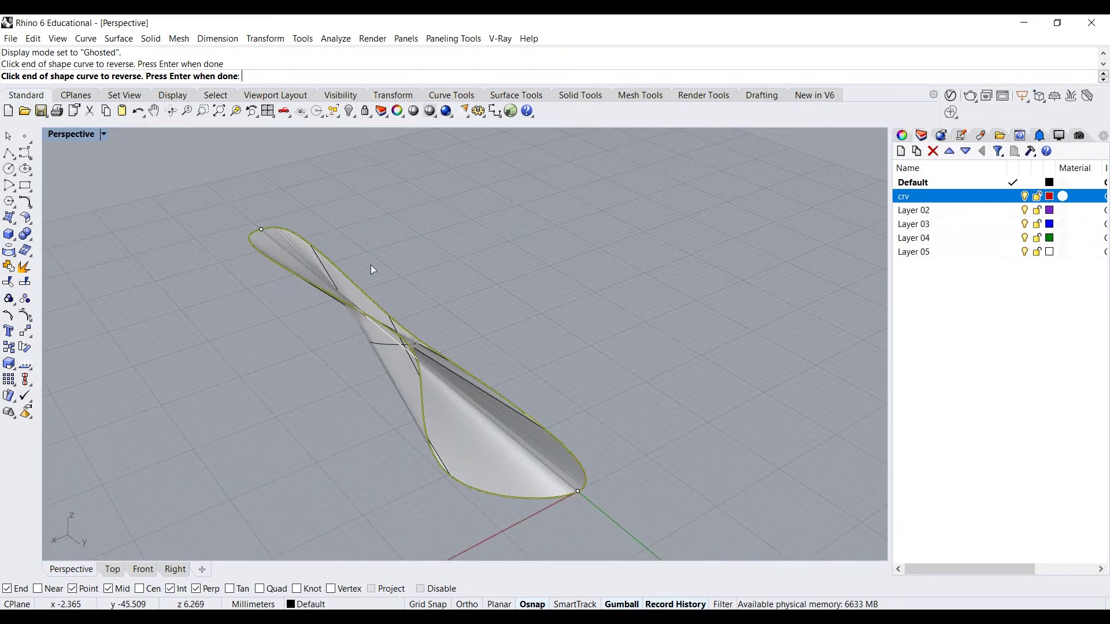
right_drag(370, 265, 330, 267)
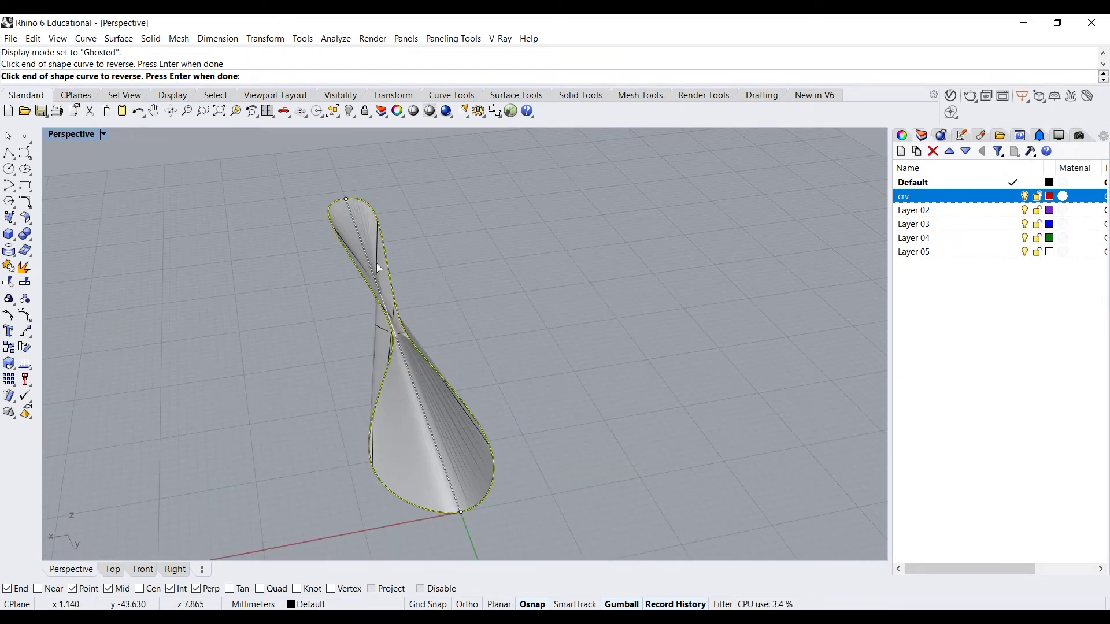
click(462, 513)
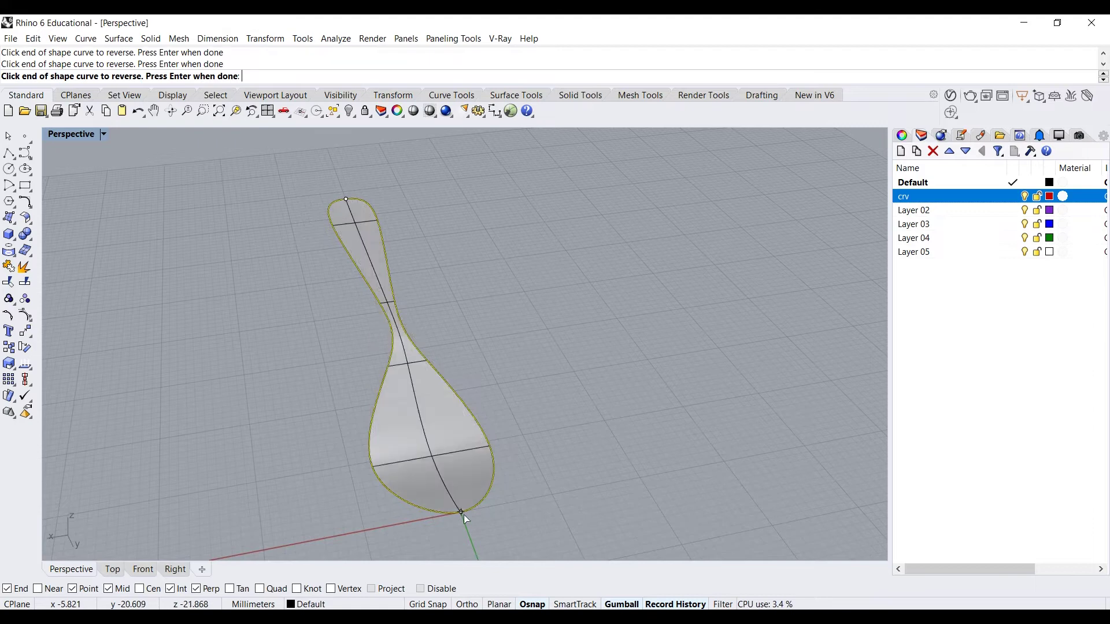
right_drag(588, 402, 460, 386)
key(Return)
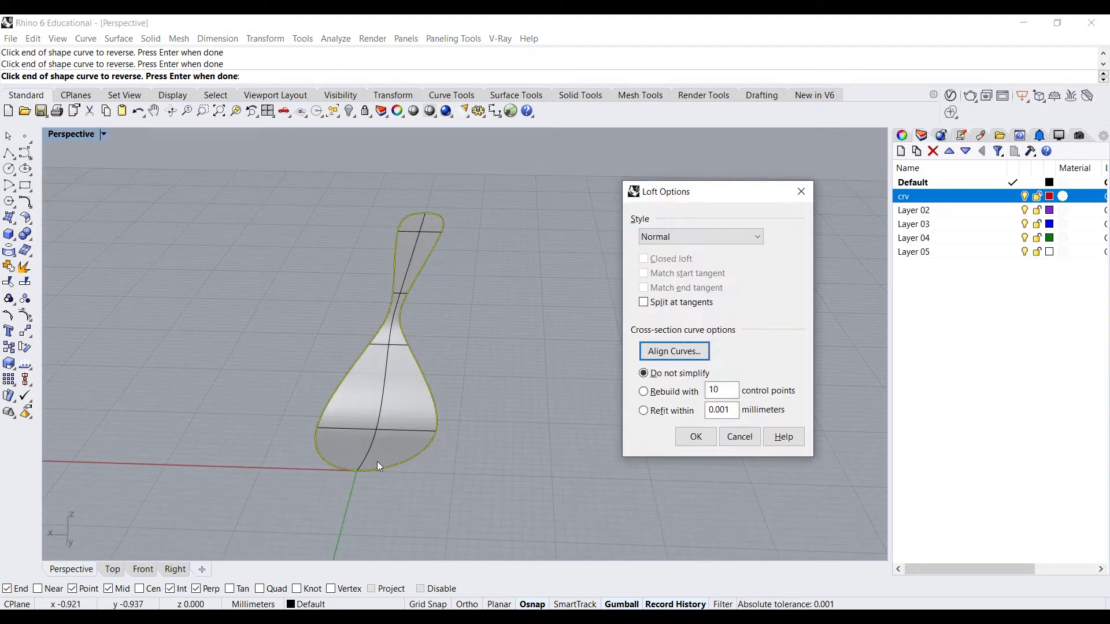
Flip the curve alignment at the bowl tip once more in the loft preview and restore the untwisted shape.
click(656, 356)
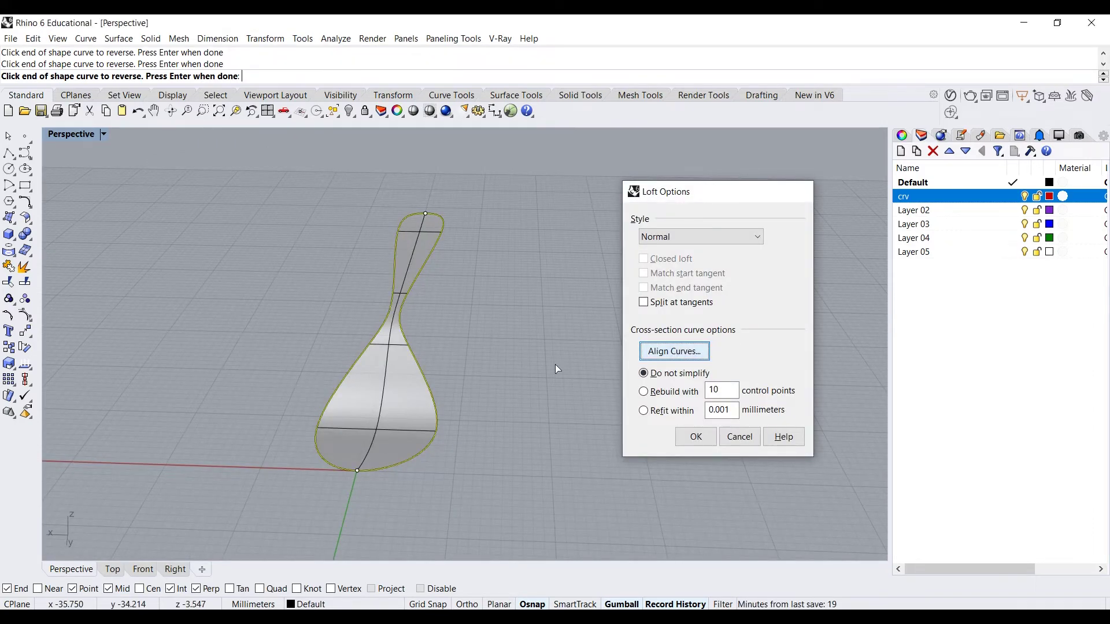
click(363, 472)
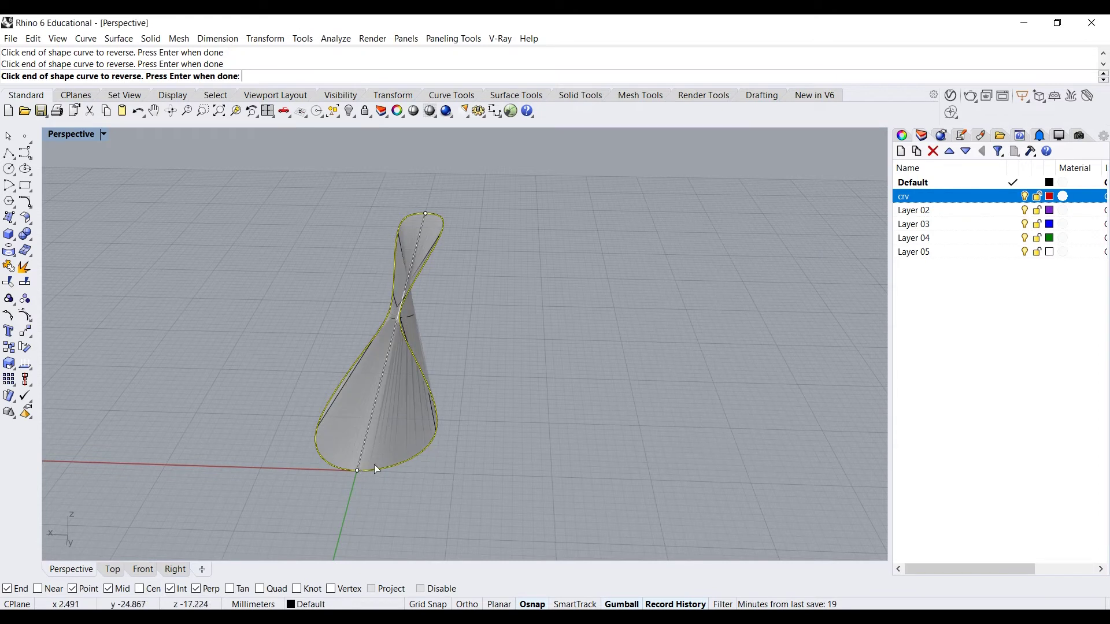
click(358, 470)
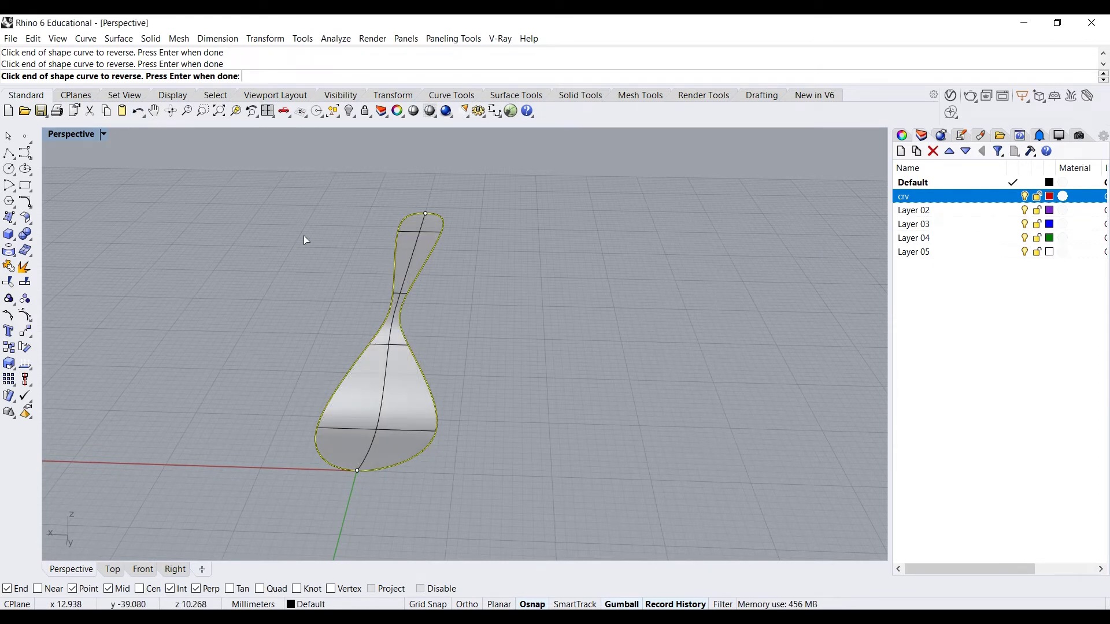
key(Return)
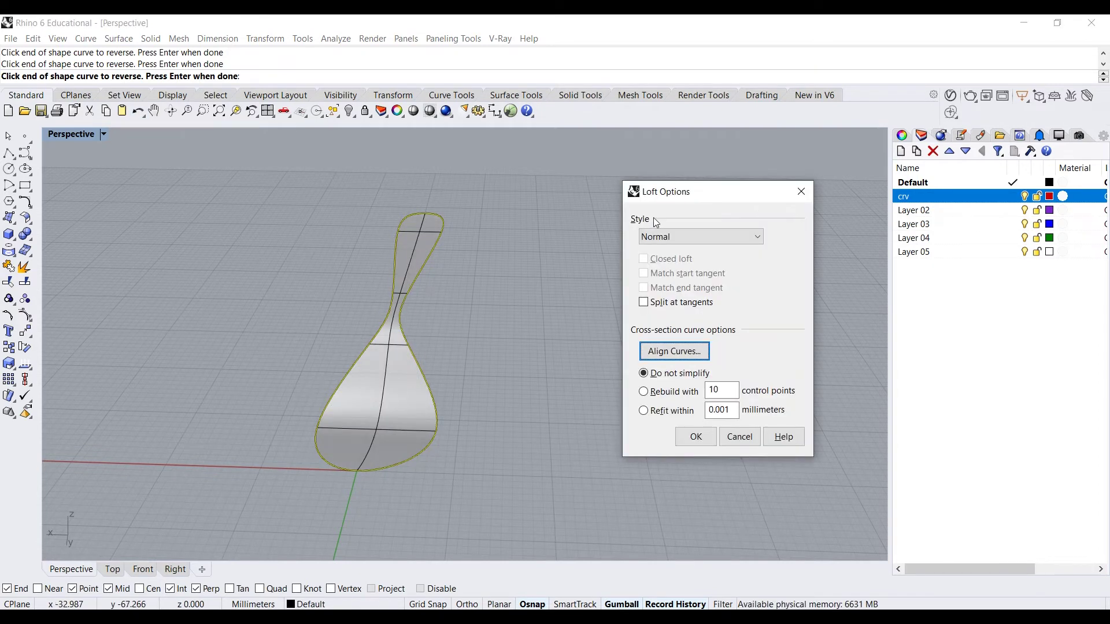
Inspect the loft preview, keep the Normal style, and create the spoon surface.
drag(694, 191, 659, 171)
right_drag(460, 284, 328, 357)
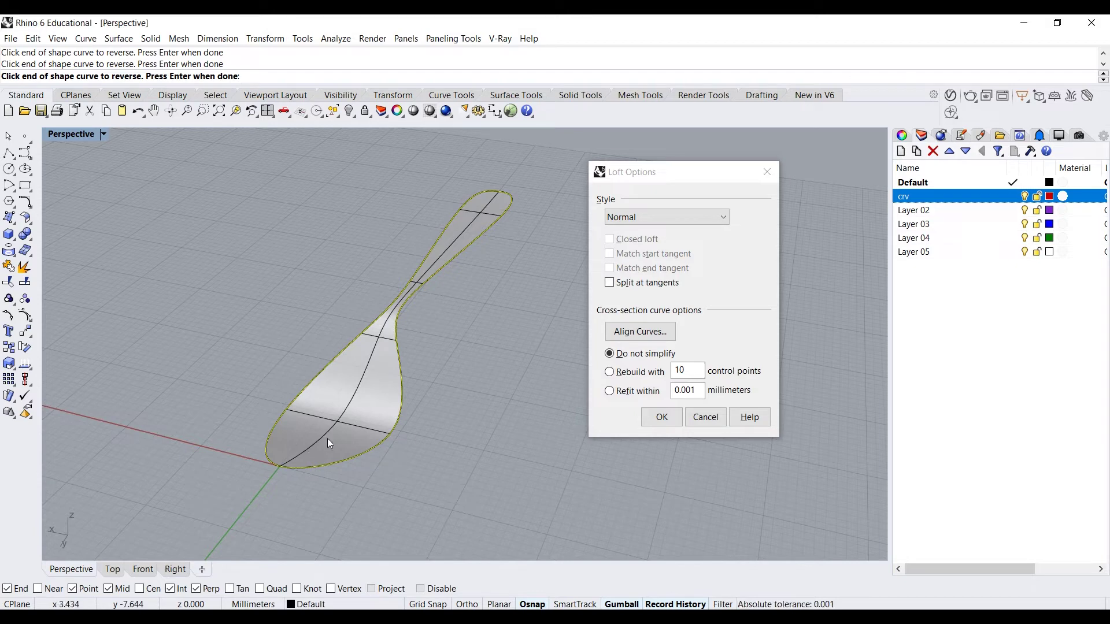
right_drag(399, 381, 306, 324)
click(683, 214)
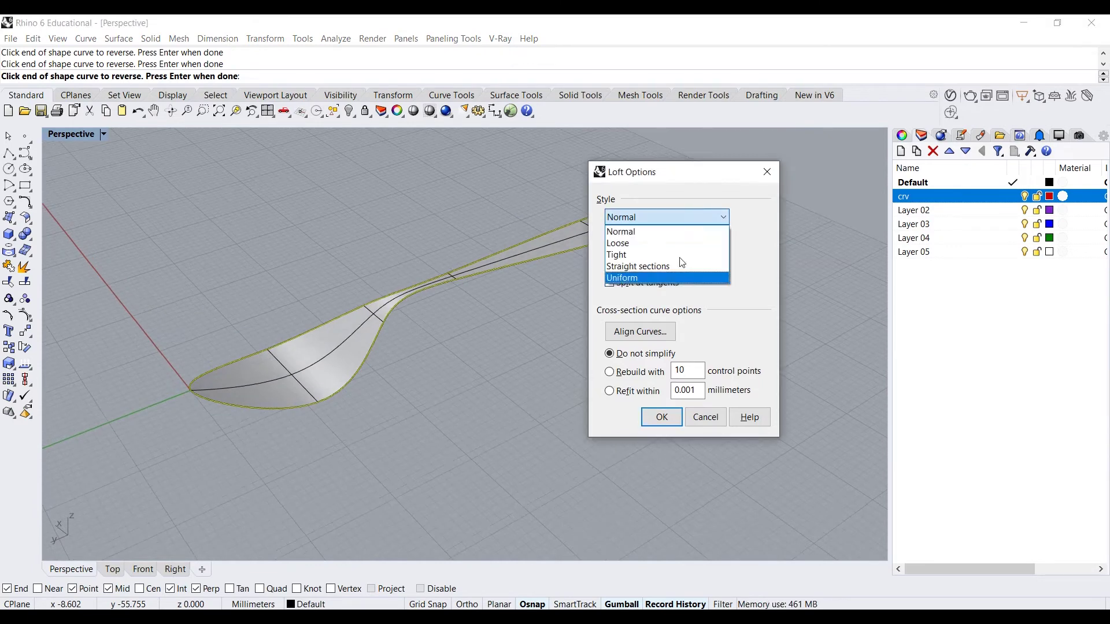
click(634, 231)
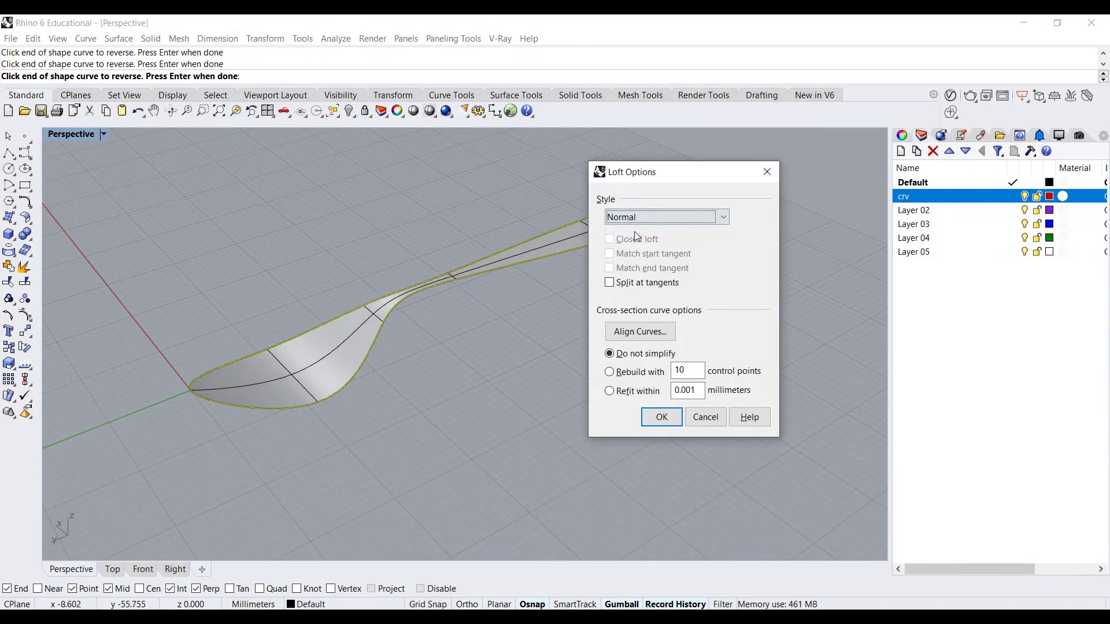
click(661, 417)
Try moving the outline curve's control point beside the bowl to test the lofted surface's history link.
right_drag(536, 388, 386, 355)
scroll(386, 355, up, 5)
click(388, 286)
click(428, 320)
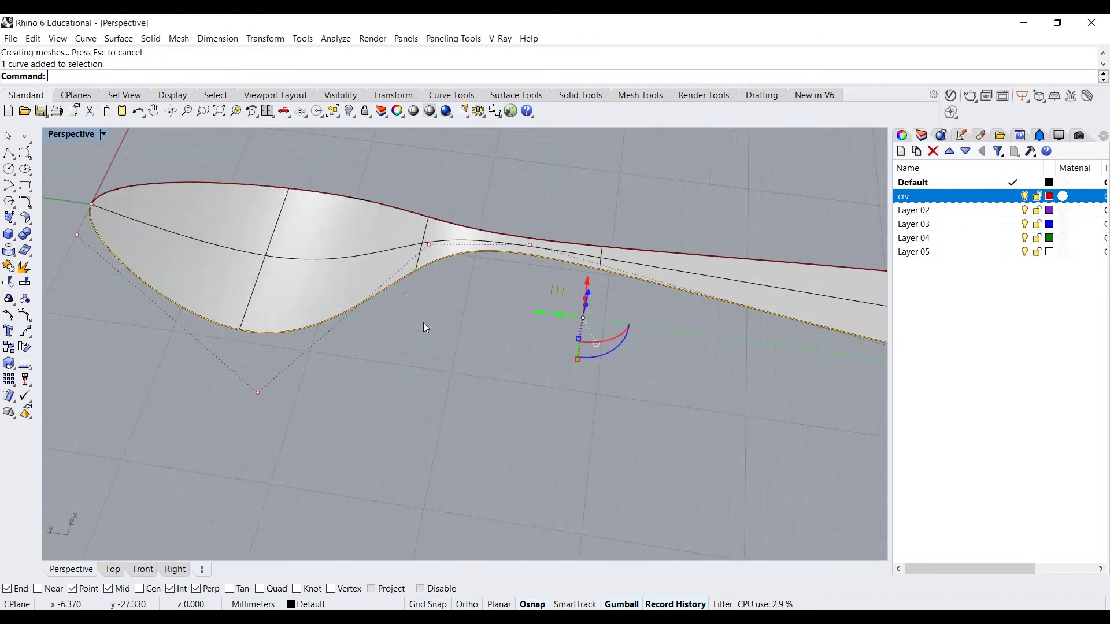
right_drag(423, 322, 345, 312)
drag(344, 308, 328, 288)
Review the history recording options and undo the control point move on the outline curve.
right_drag(327, 287, 722, 579)
right_click(701, 605)
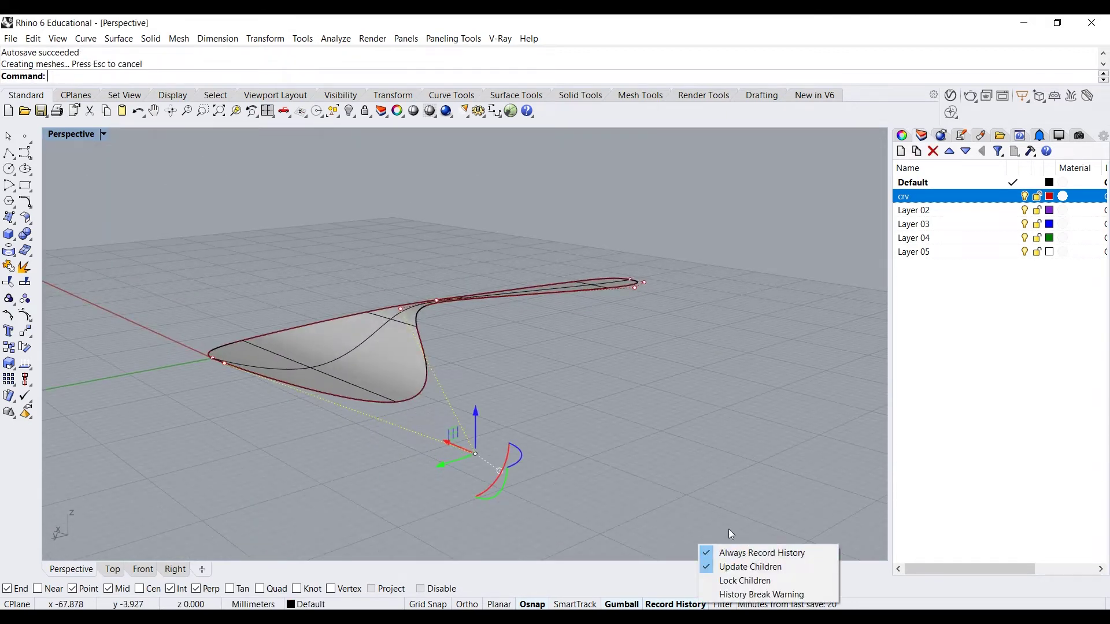
click(550, 398)
right_drag(550, 397, 488, 397)
key(ctrl+z)
Hide the crv layer and turn on the lofted spoon surface's control points.
right_drag(572, 366, 880, 295)
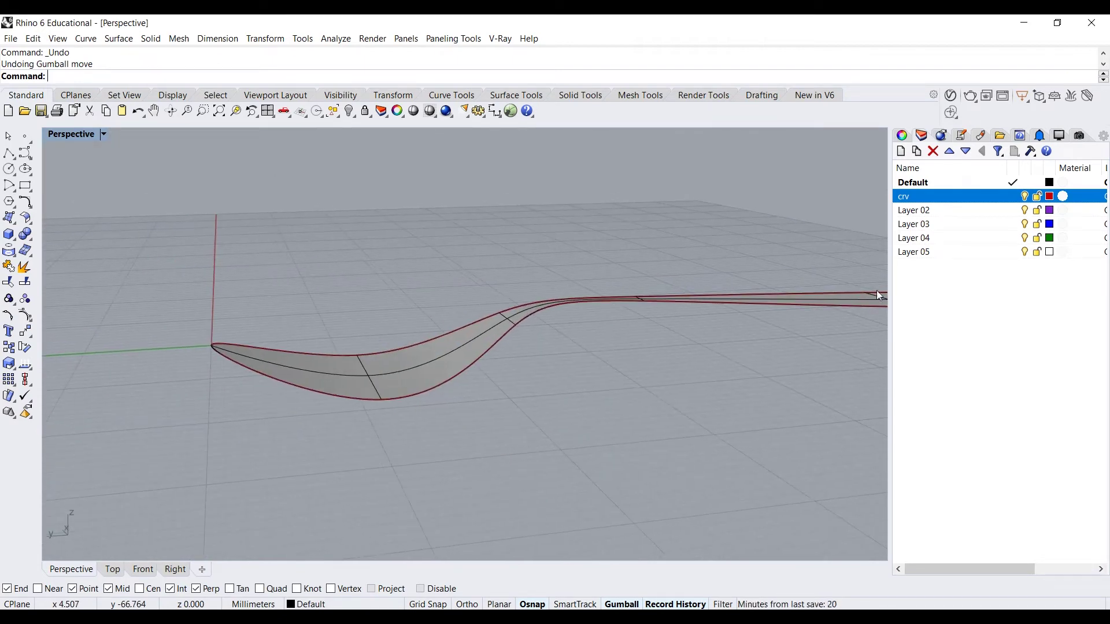
click(1025, 196)
right_drag(669, 367, 426, 390)
click(426, 390)
right_drag(338, 327, 243, 300)
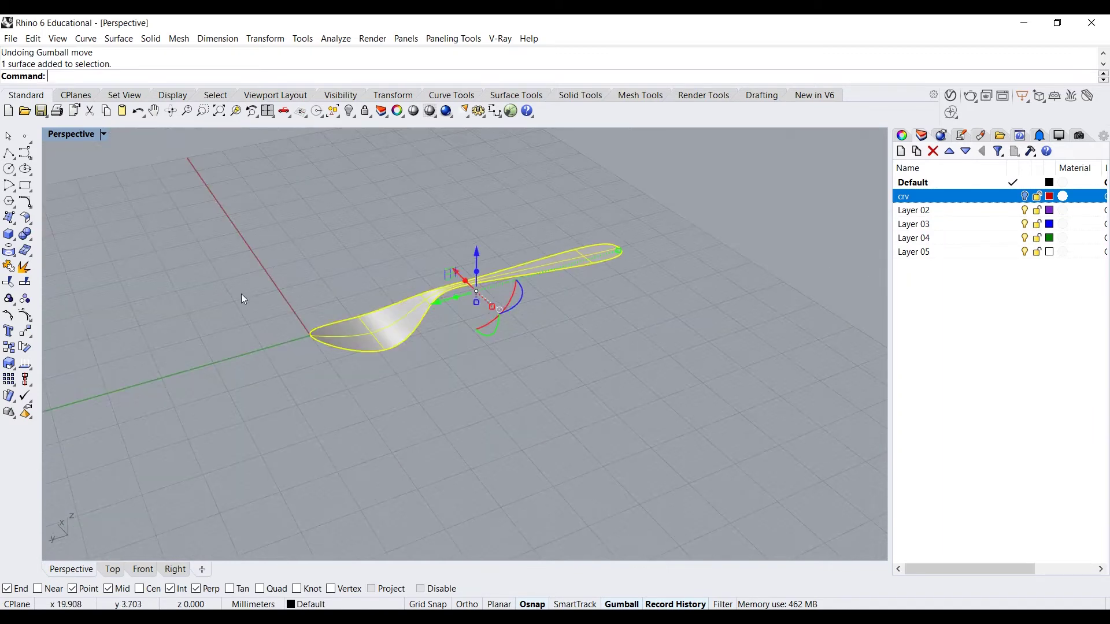
click(25, 316)
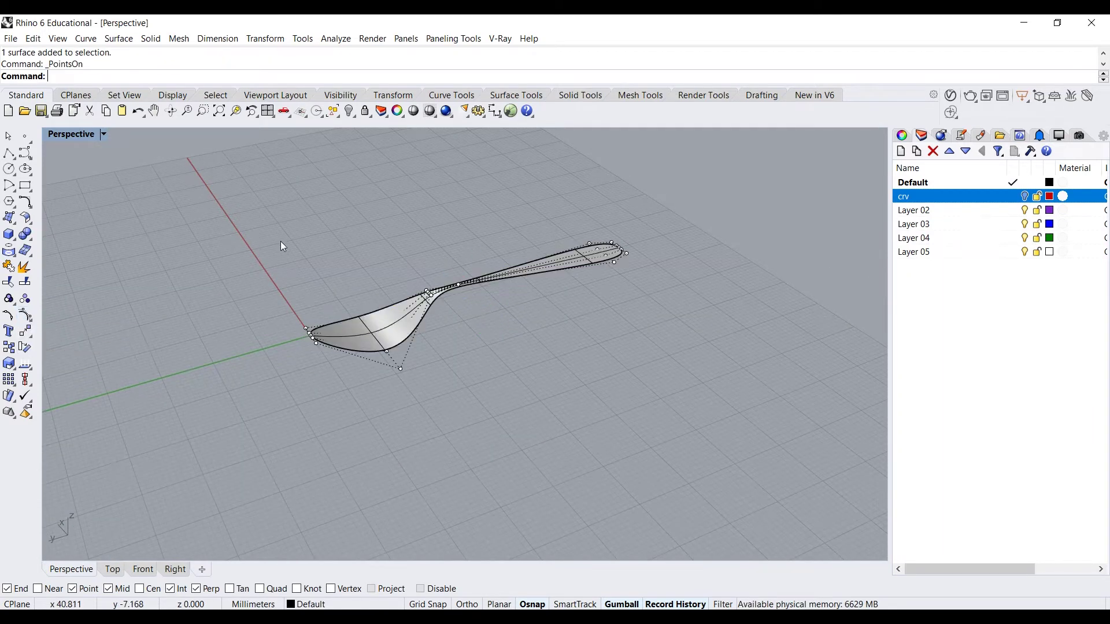
Raise the two outer surface control points in the row beneath the bowl, leaving the middle pair in place.
right_drag(280, 241, 512, 207)
scroll(481, 388, up, 6)
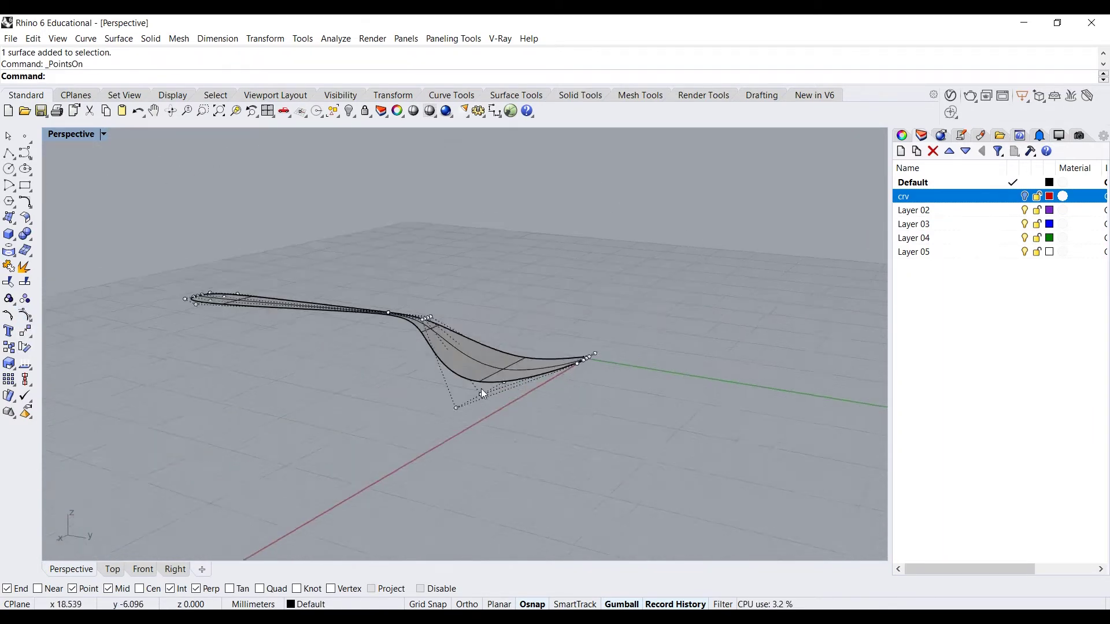
right_drag(528, 381, 568, 298)
drag(534, 330, 642, 445)
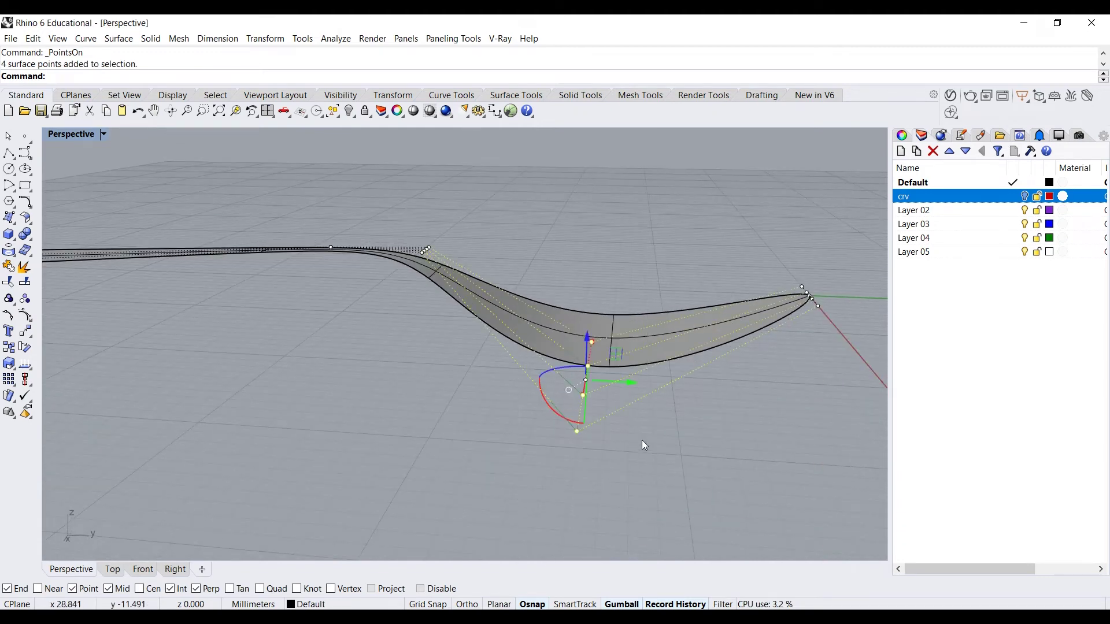
right_drag(641, 445, 583, 414)
click(581, 412)
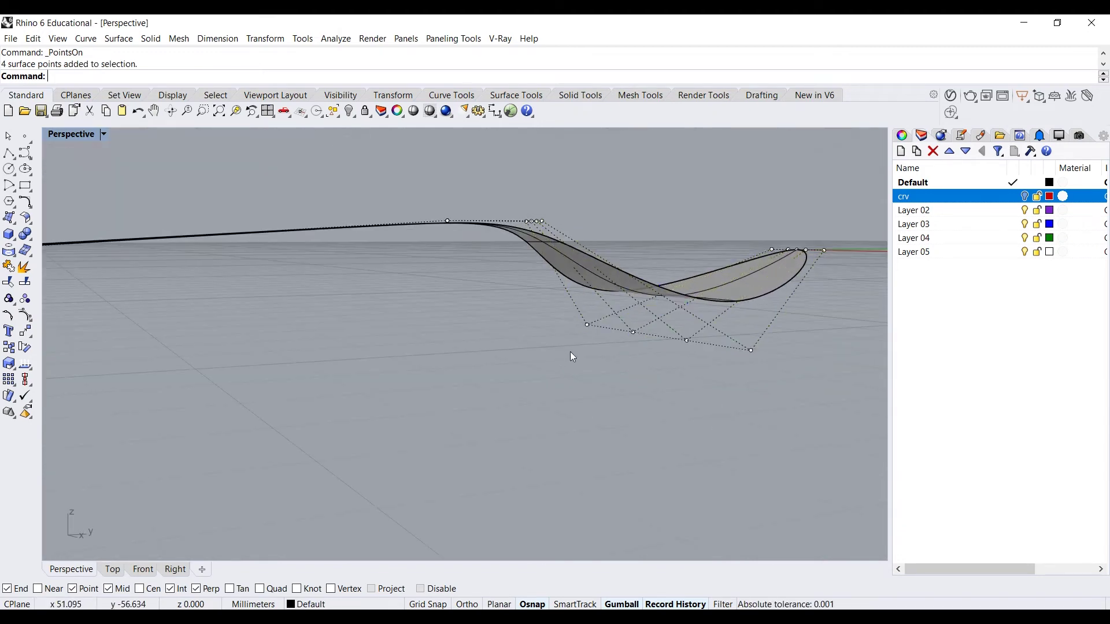
click(587, 324)
shift+drag(755, 389, 717, 341)
drag(663, 289, 664, 266)
click(559, 394)
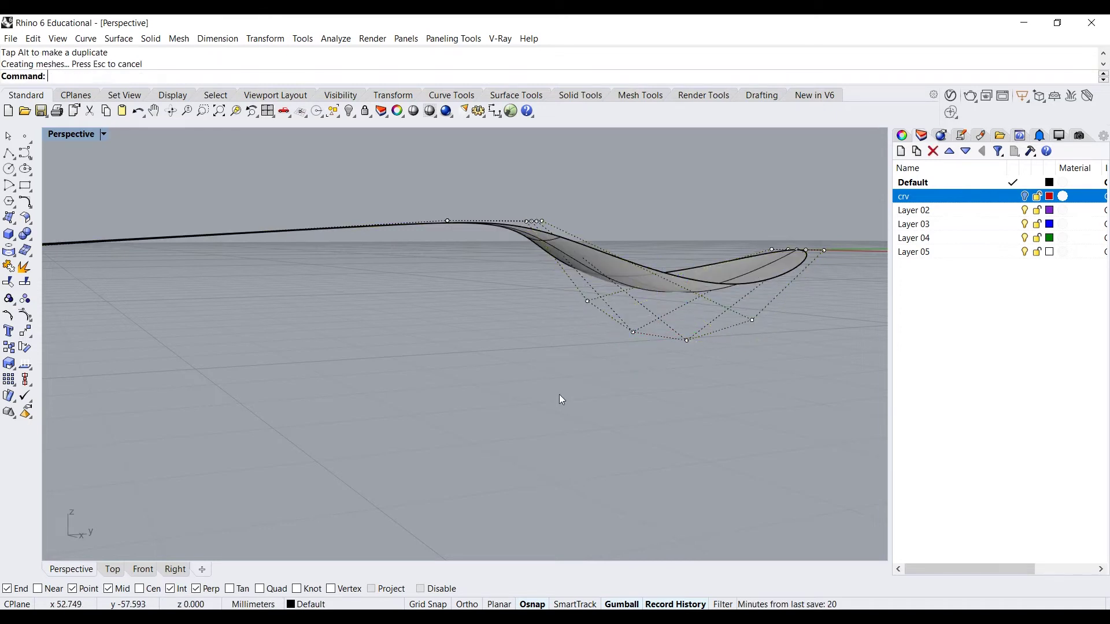
Raise the outer pair of control points beneath the bowl further in two more vertical moves.
drag(569, 414, 663, 326)
drag(550, 344, 594, 294)
shift+click(752, 319)
drag(668, 265, 667, 247)
click(678, 198)
mouse_move(677, 198)
right_down()
mouse_move(652, 203)
mouse_move(664, 195)
right_up()
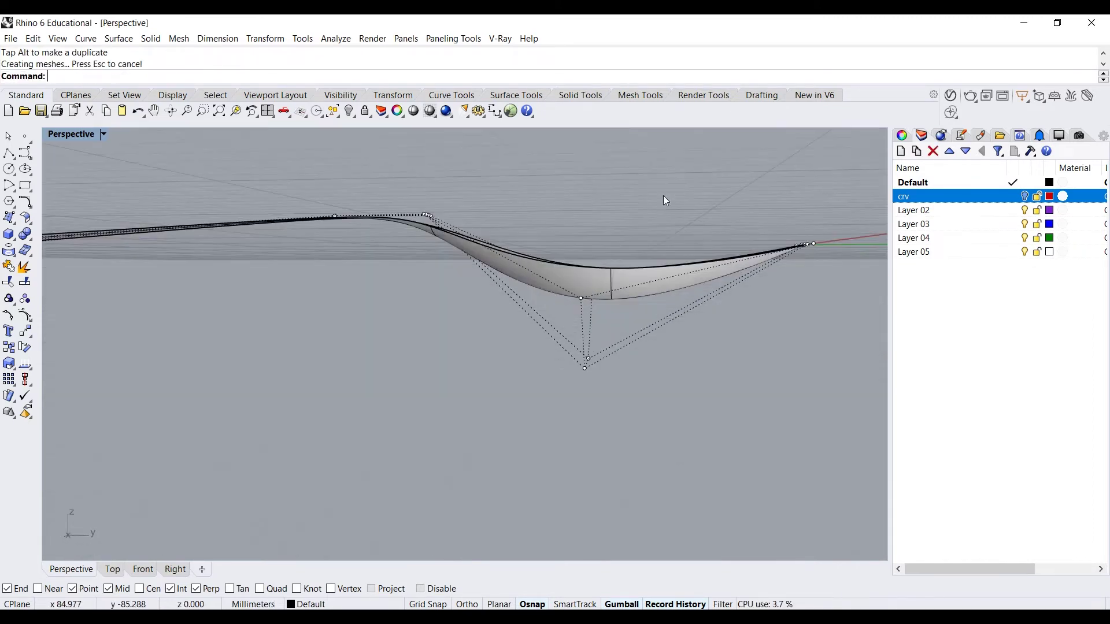
drag(551, 202, 634, 301)
drag(588, 253, 587, 234)
click(566, 314)
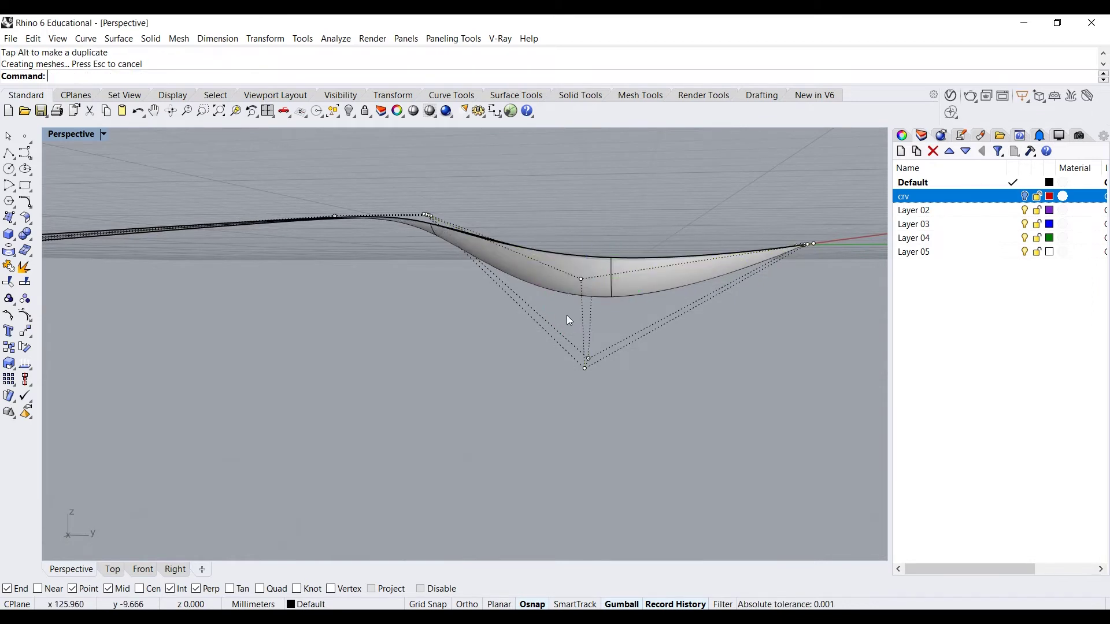
Lower the row of control points beneath the bowl slightly, and bring its outer pair down a little further.
drag(524, 388, 587, 335)
drag(548, 221, 640, 299)
drag(582, 233, 587, 243)
click(552, 220)
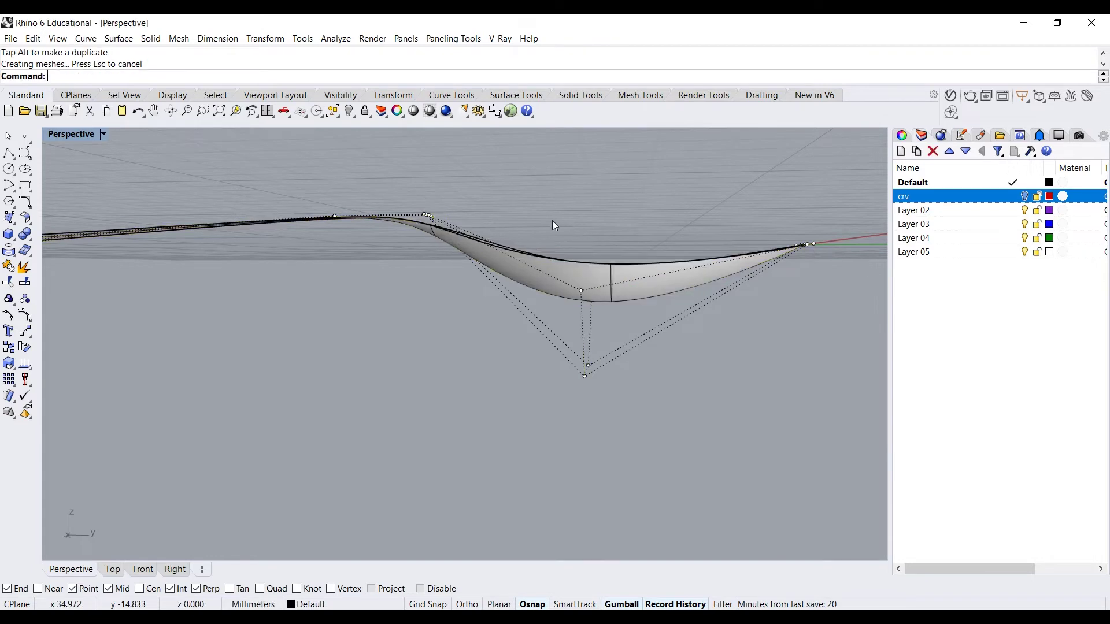
right_drag(553, 221, 598, 237)
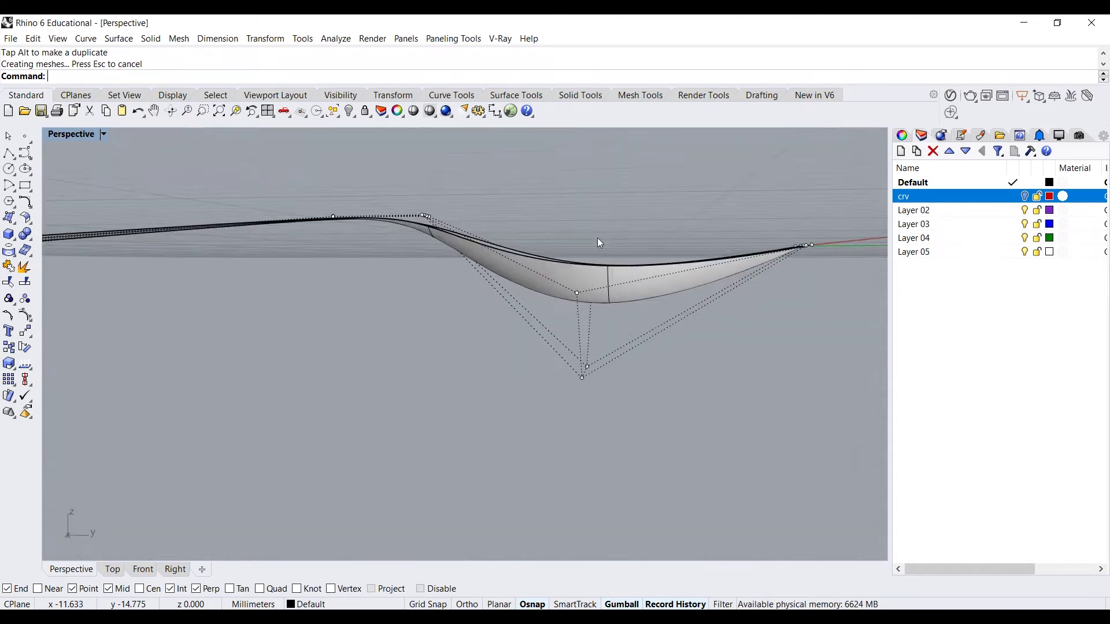
drag(541, 209, 646, 307)
drag(588, 248, 586, 262)
click(557, 383)
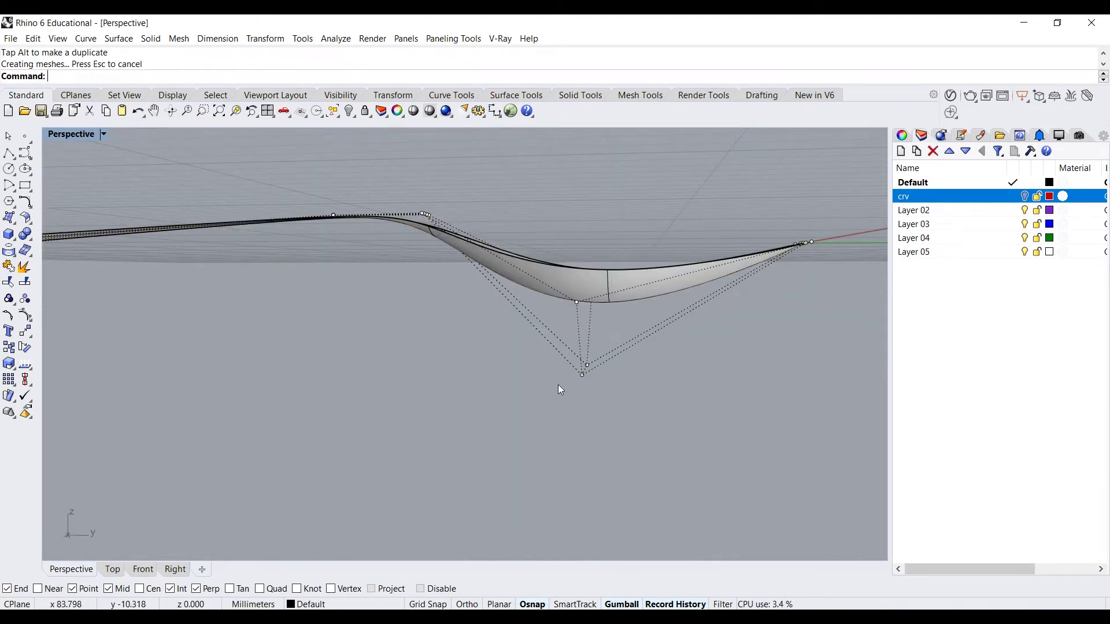
right_drag(601, 234, 508, 324)
scroll(469, 262, up, 5)
drag(452, 213, 503, 282)
click(429, 205)
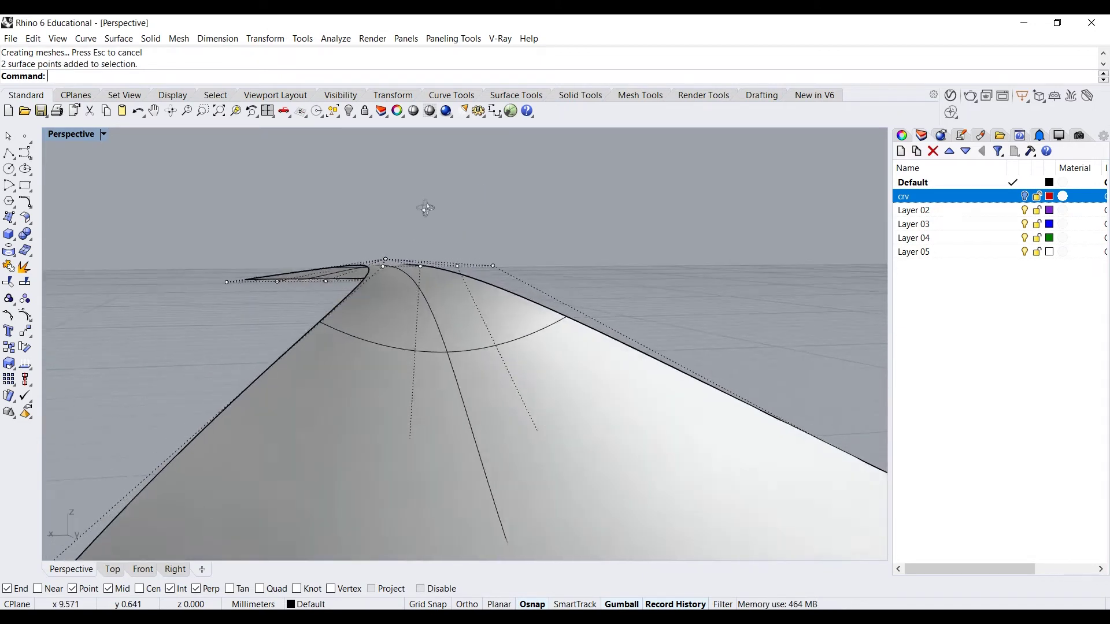
drag(397, 183, 507, 320)
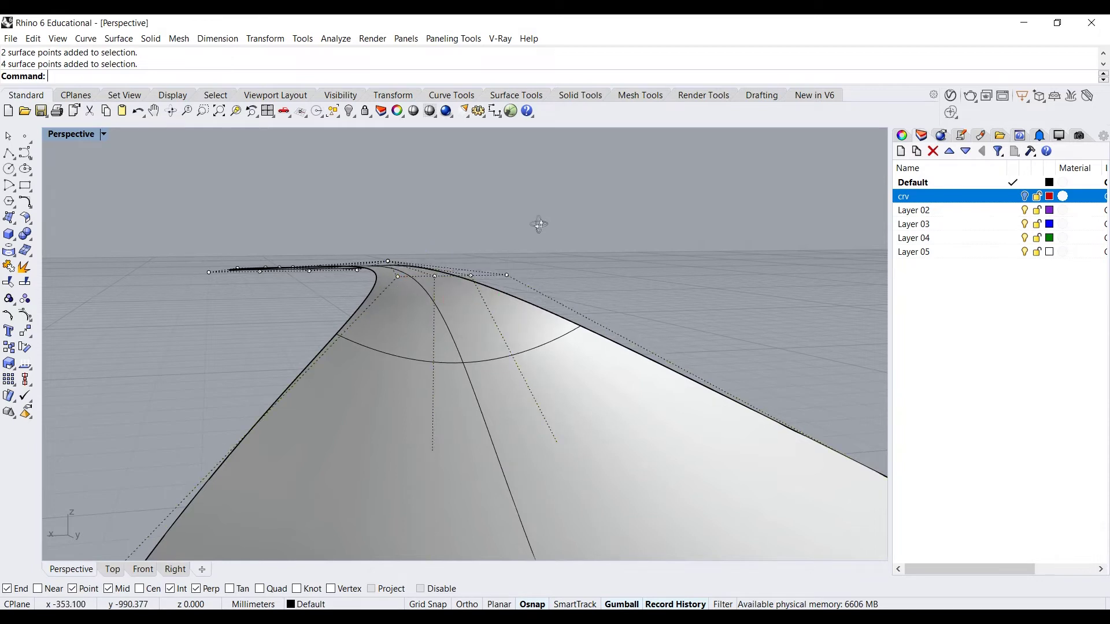
right_drag(540, 223, 536, 296)
click(519, 307)
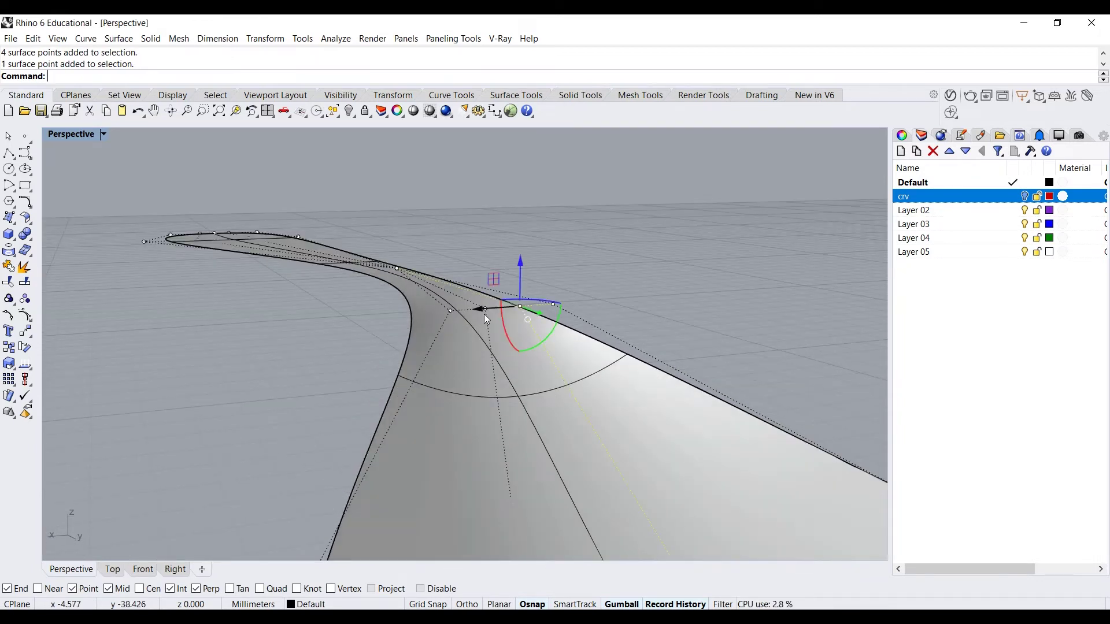
shift+click(486, 311)
shift+click(416, 283)
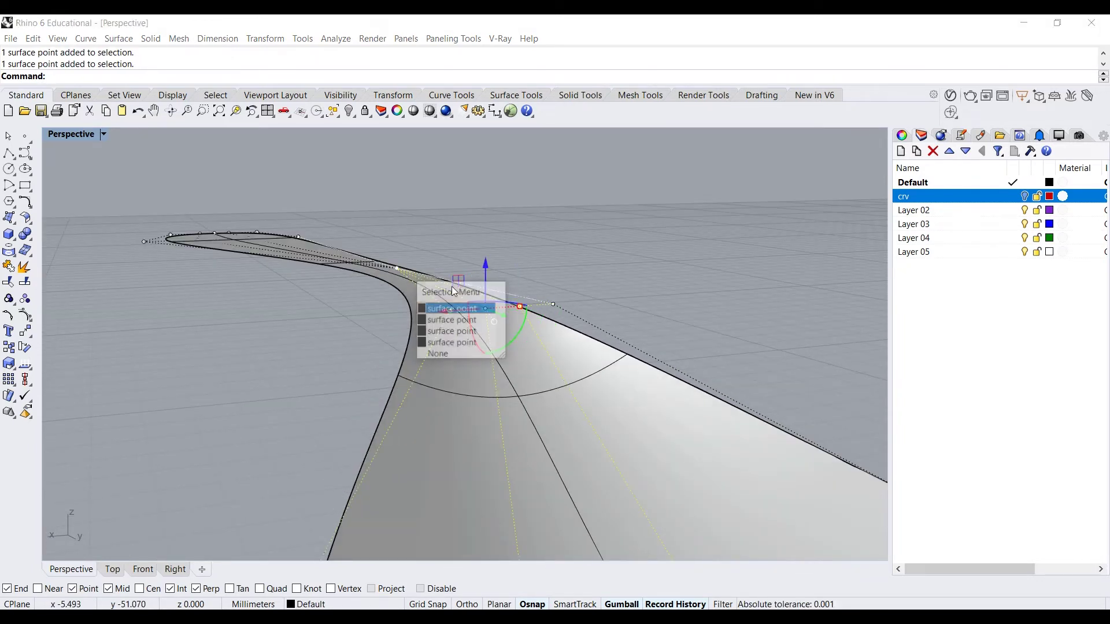
click(529, 260)
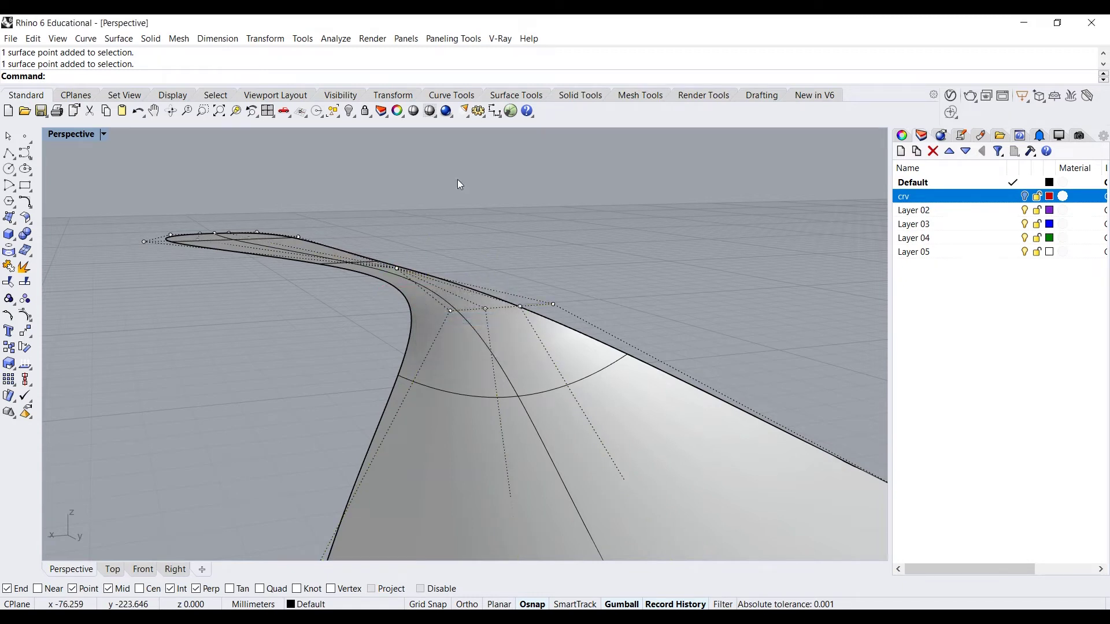
drag(439, 188, 445, 271)
right_drag(429, 230, 466, 235)
drag(442, 233, 733, 492)
click(608, 294)
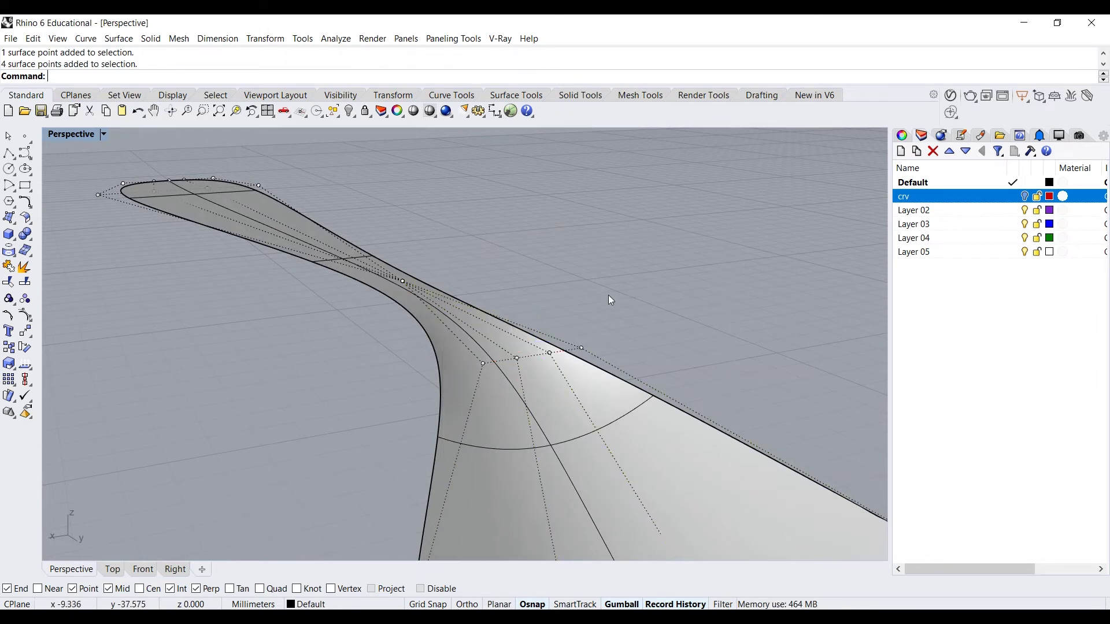
drag(706, 249, 561, 346)
drag(611, 320, 476, 382)
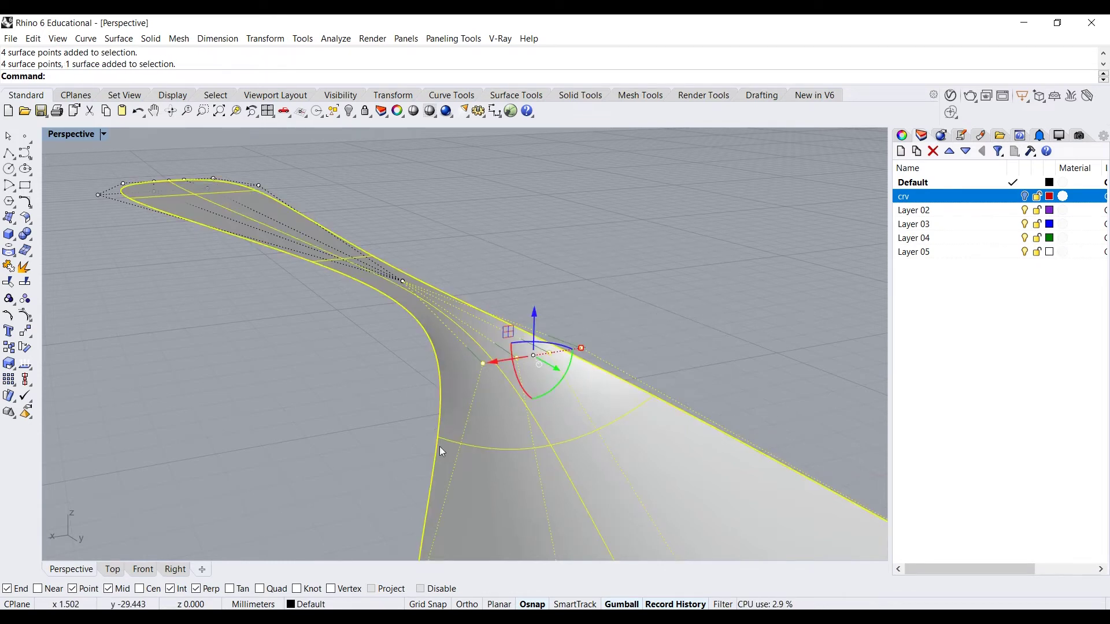
click(588, 263)
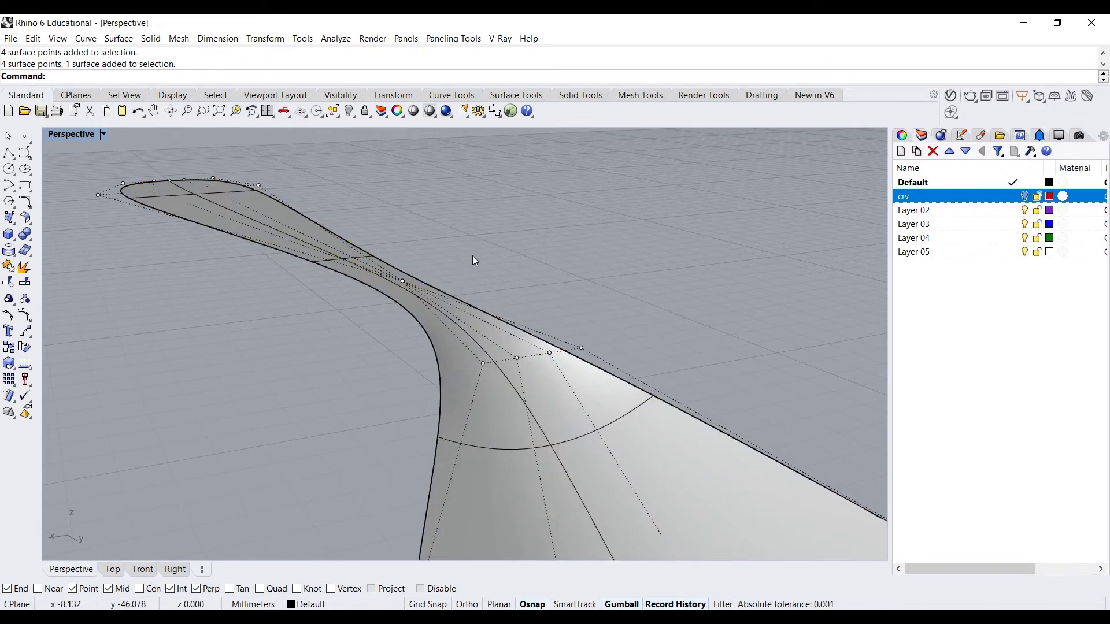
Move the two middle control points at the neck upward and towards the bowl, and inspect the reshaped transition.
drag(472, 256, 561, 396)
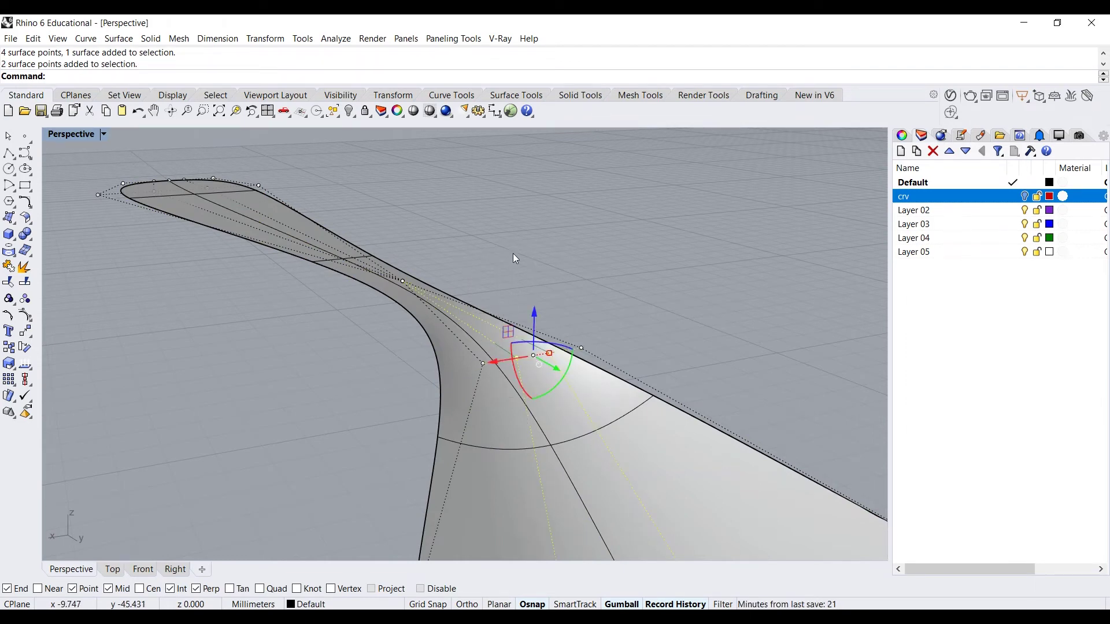
right_drag(512, 253, 446, 242)
drag(445, 241, 541, 186)
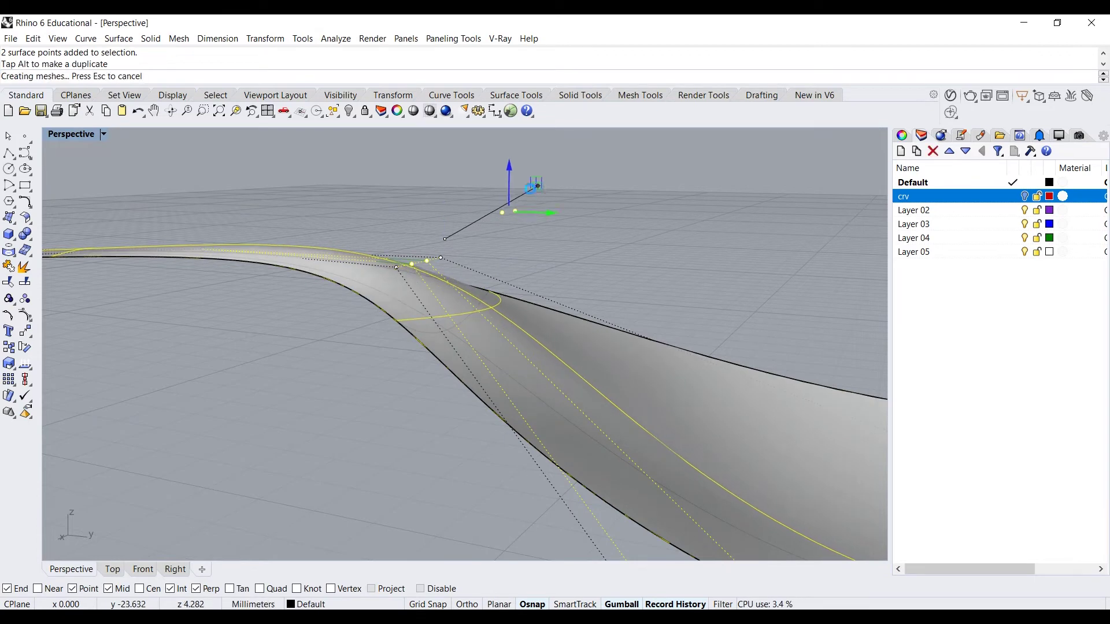
right_drag(541, 187, 532, 217)
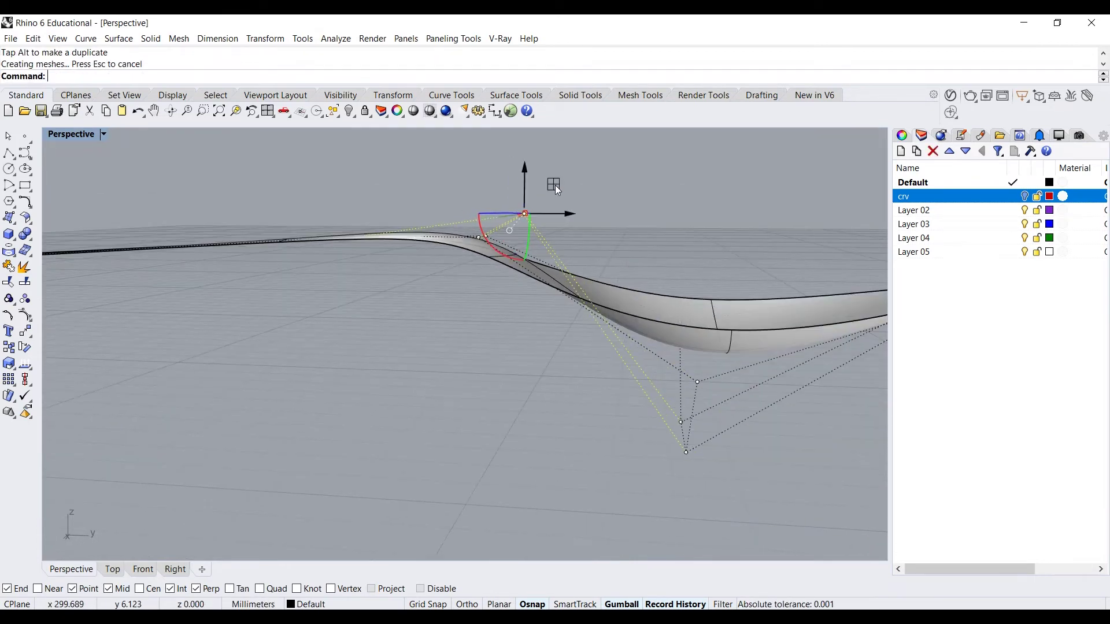
drag(553, 185, 549, 187)
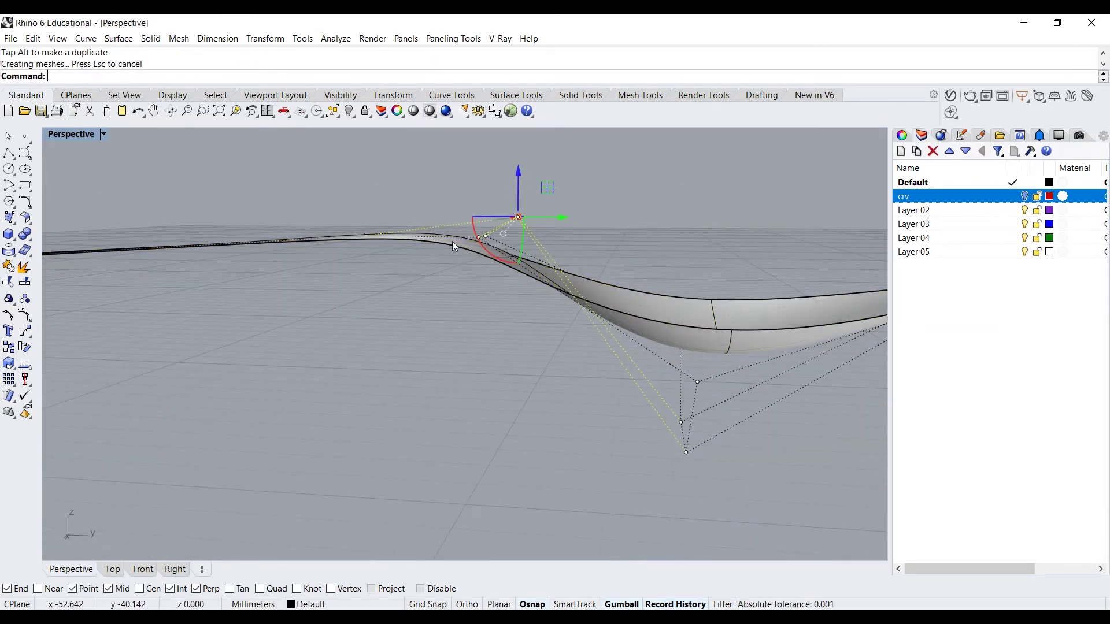
right_drag(452, 241, 280, 278)
click(330, 303)
right_drag(330, 303, 391, 289)
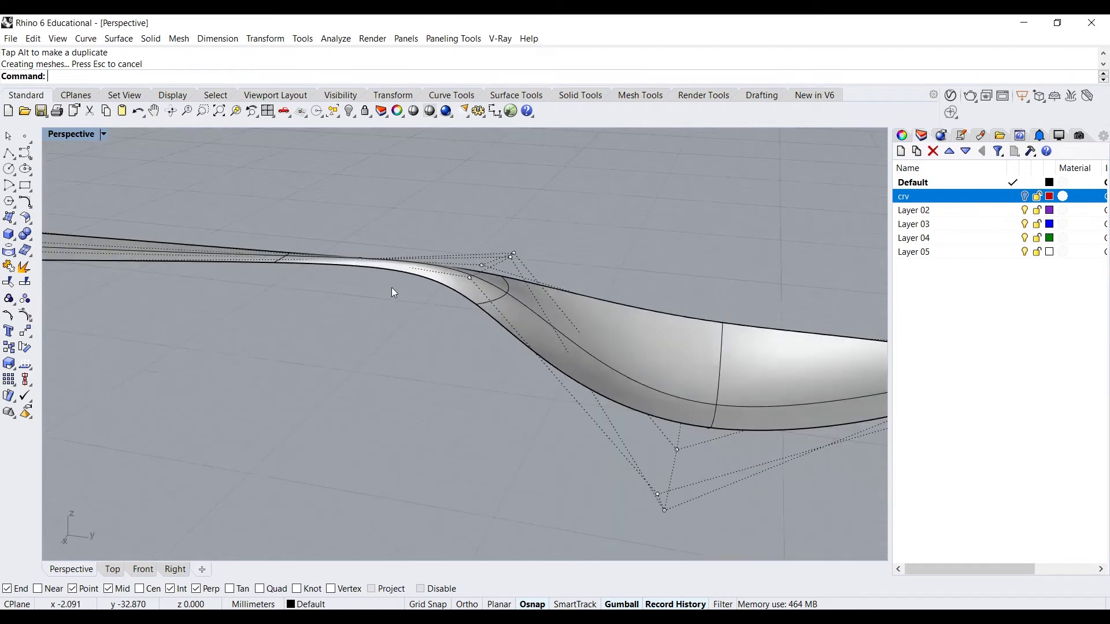
scroll(564, 351, down, 3)
right_drag(564, 352, 563, 296)
scroll(563, 296, up, 5)
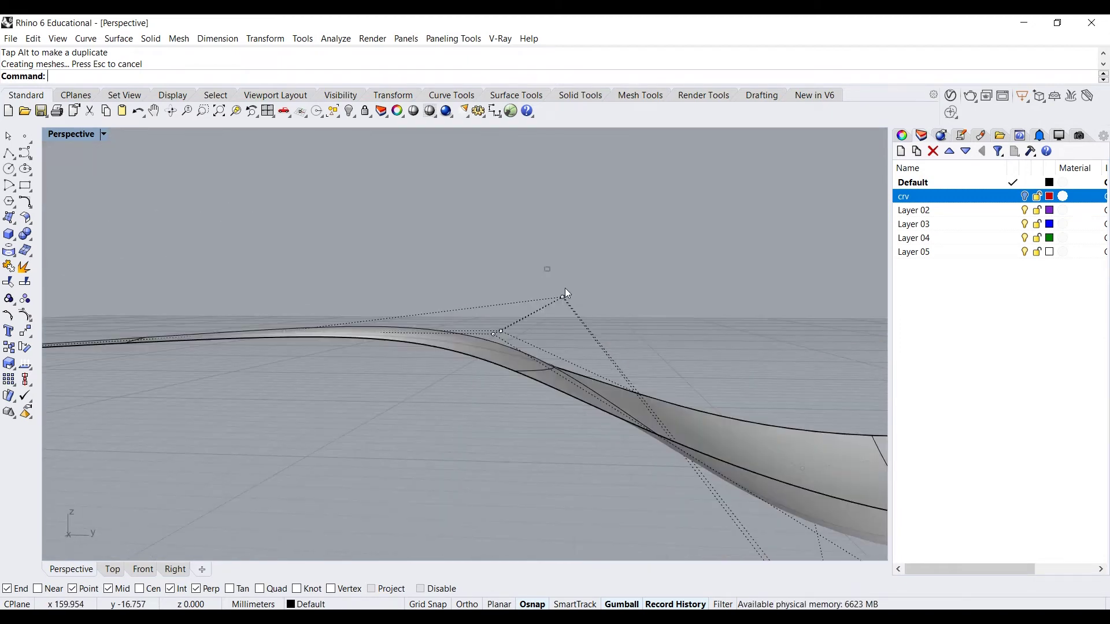
Shift the upper control points at the neck slightly up and back towards the handle.
drag(545, 268, 579, 315)
drag(592, 269, 581, 266)
click(369, 267)
right_drag(370, 272, 440, 324)
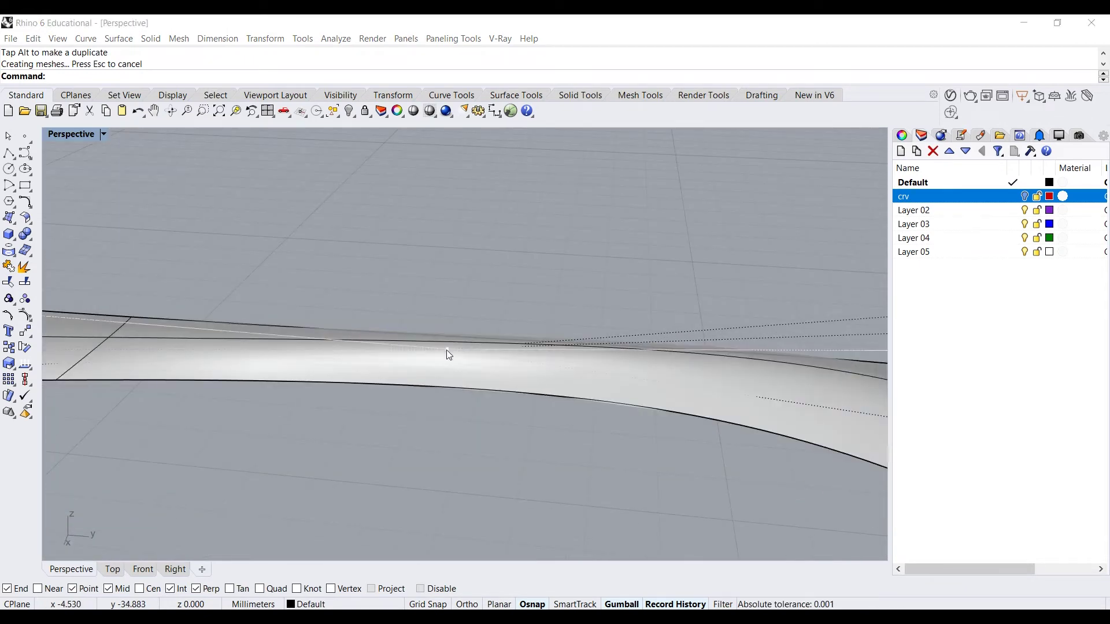
Examine the coincident control points on the handle behind the neck and how they connect to the raised neck points.
click(446, 349)
click(470, 289)
scroll(470, 290, down, 5)
right_drag(560, 277, 512, 356)
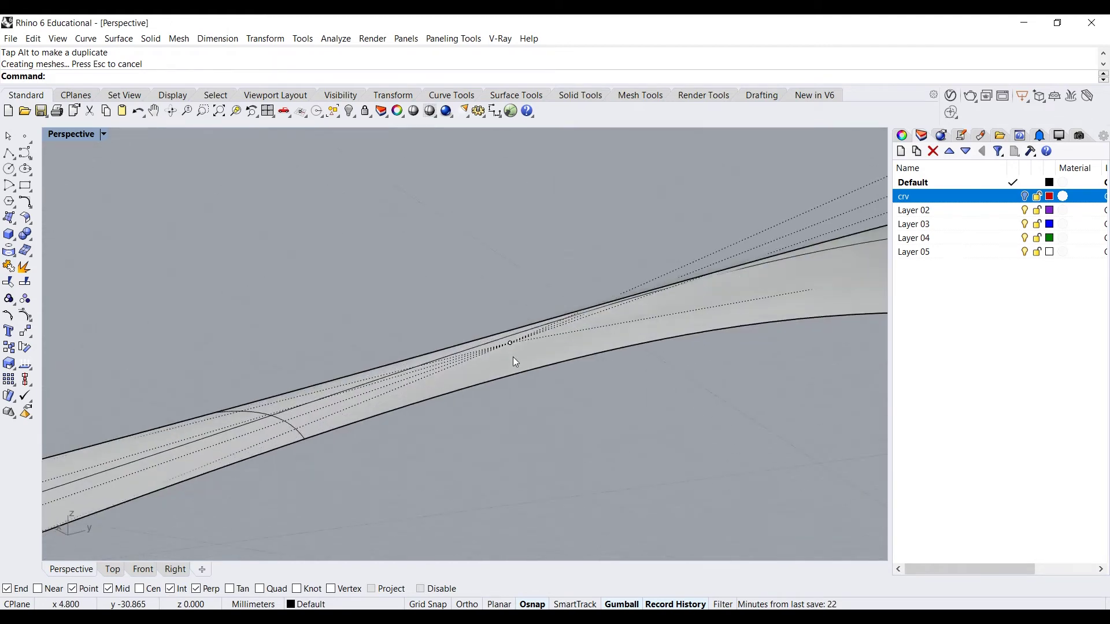
scroll(511, 356, up, 5)
click(546, 348)
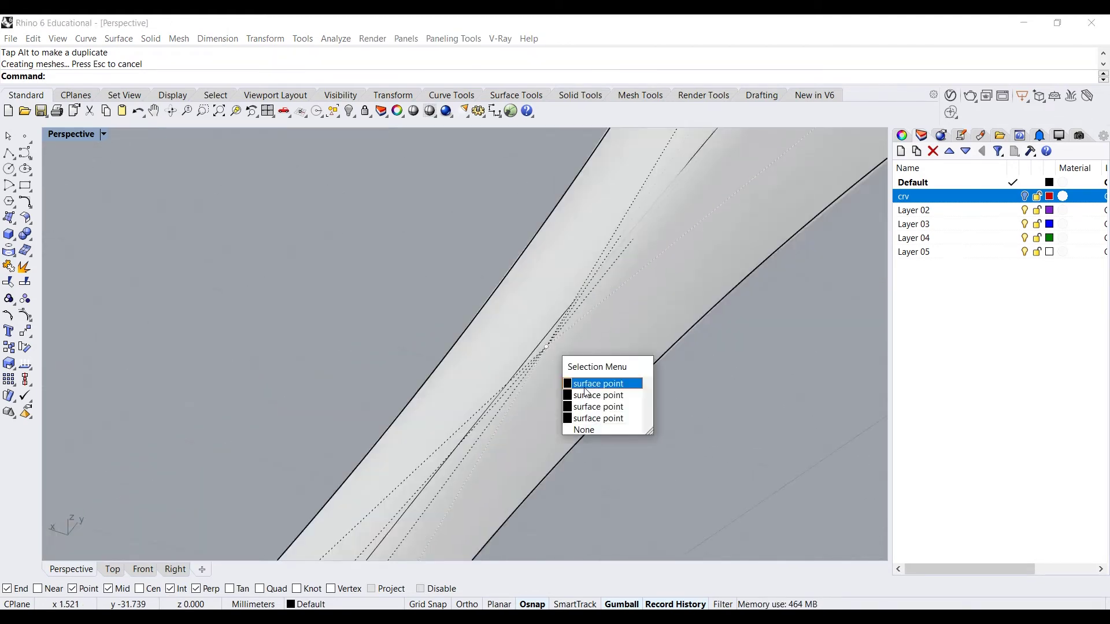
click(414, 249)
right_drag(414, 249, 662, 289)
scroll(426, 226, down, 4)
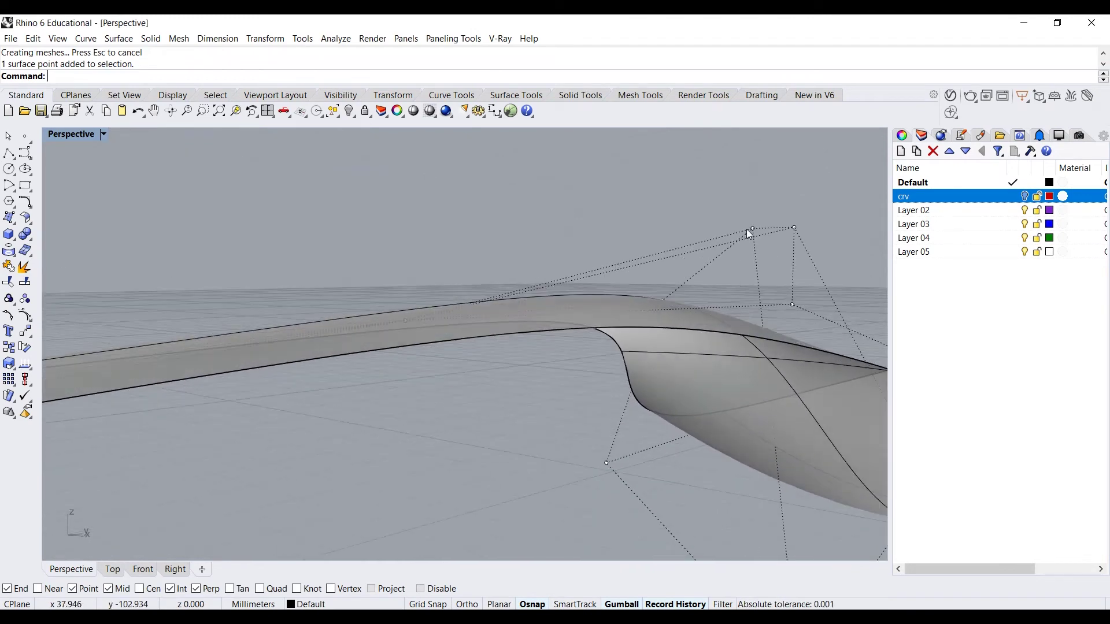
click(734, 239)
right_drag(692, 235, 455, 313)
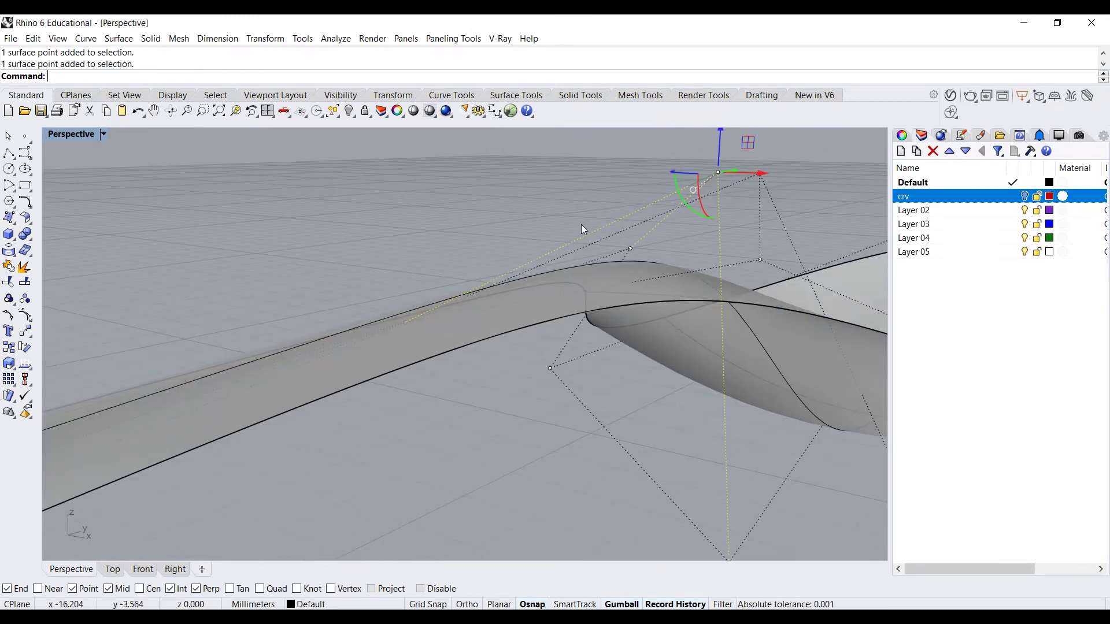
right_drag(582, 229, 391, 317)
scroll(332, 334, down, 1)
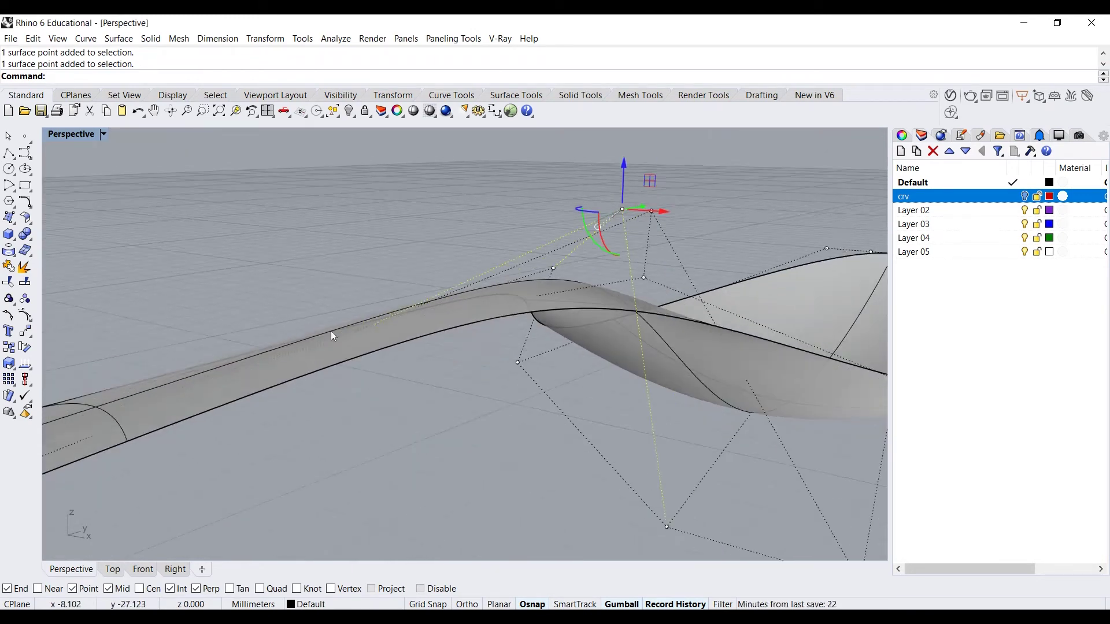
right_drag(464, 315, 380, 289)
Pick two of the coincident surface control points on the handle behind the neck and move them slightly.
click(374, 327)
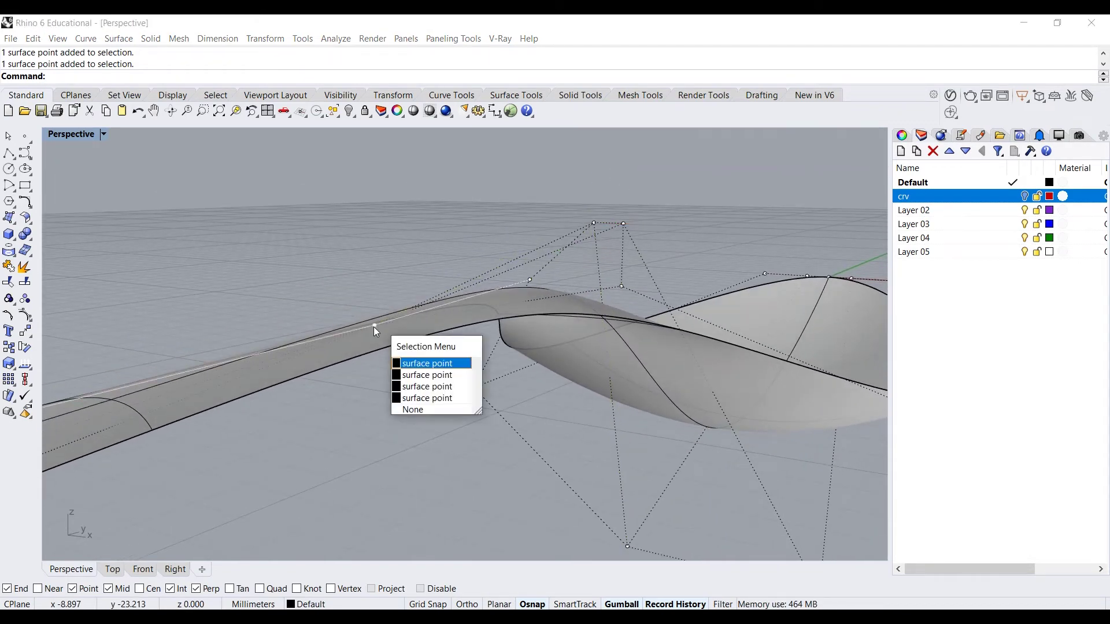
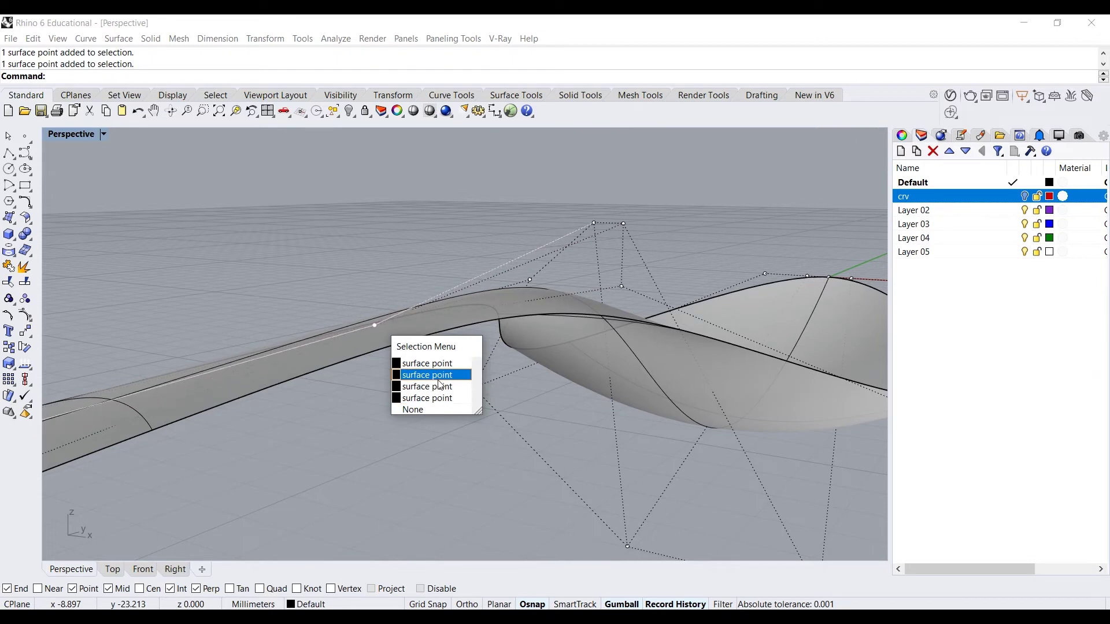
click(440, 379)
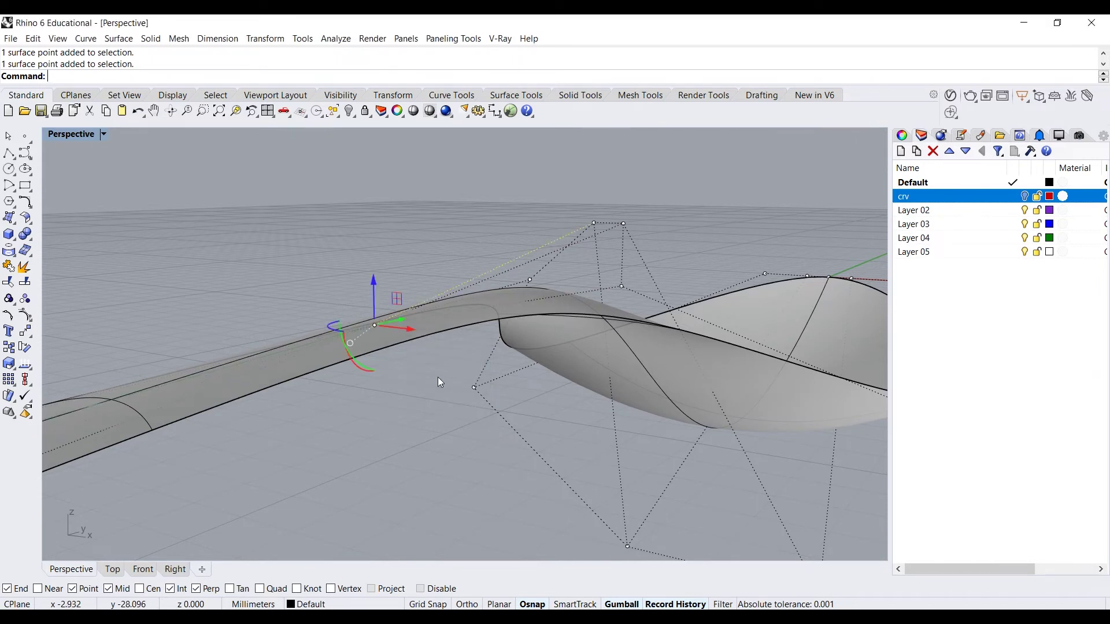
click(375, 333)
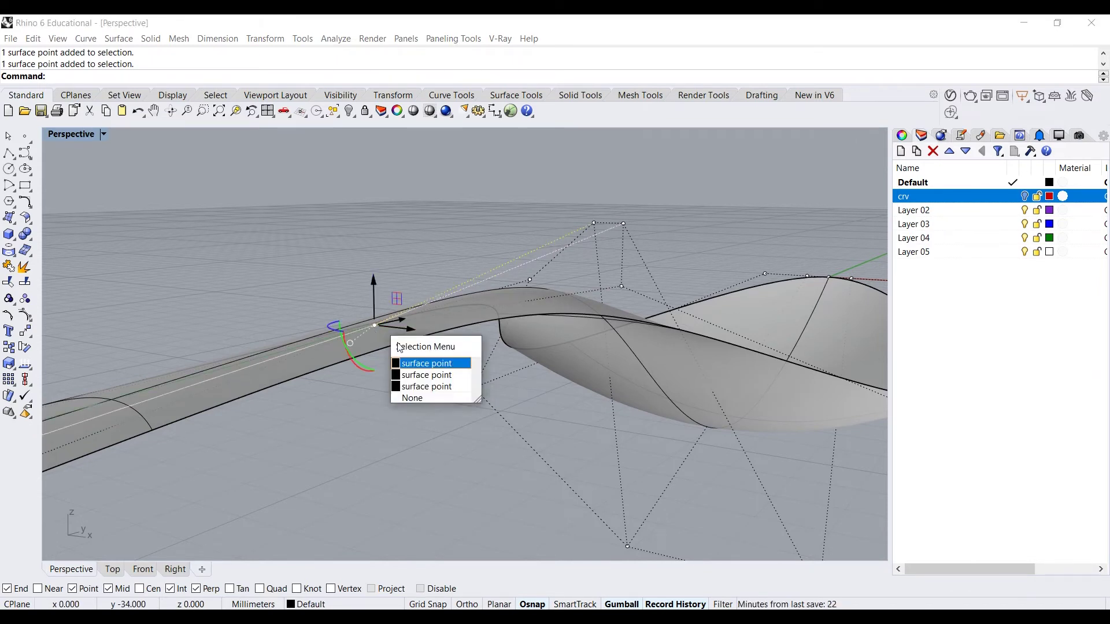
click(426, 363)
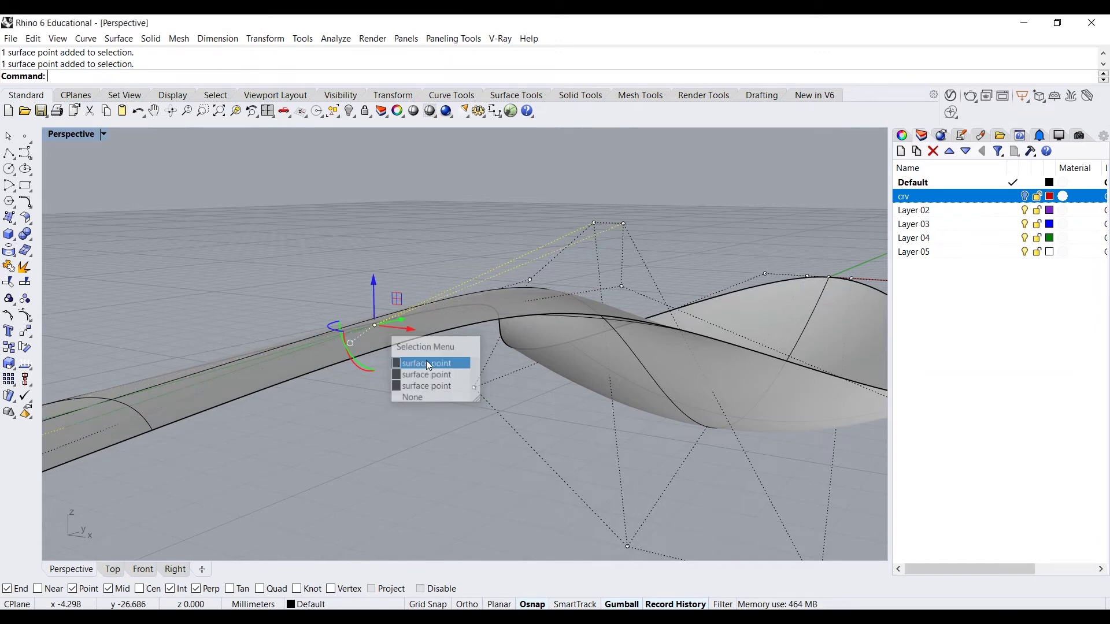
right_drag(409, 416, 269, 395)
drag(254, 421, 268, 397)
right_drag(268, 396, 457, 370)
scroll(377, 439, up, 2)
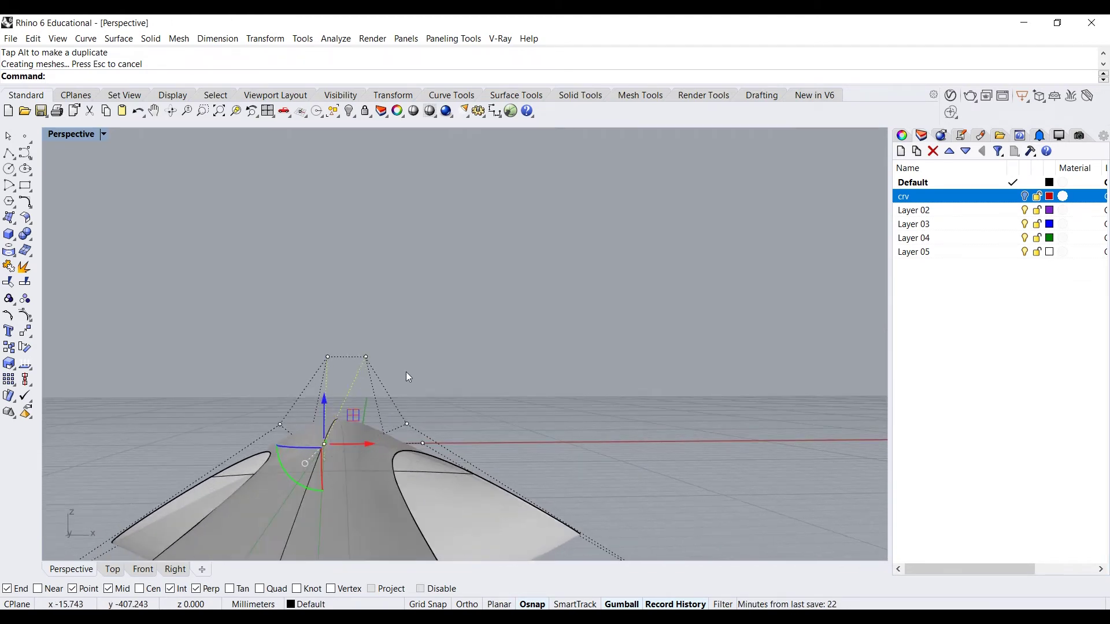
Lower the two middle surface control points near the handle's end to hollow it slightly.
right_drag(504, 313, 300, 350)
scroll(300, 350, up, 5)
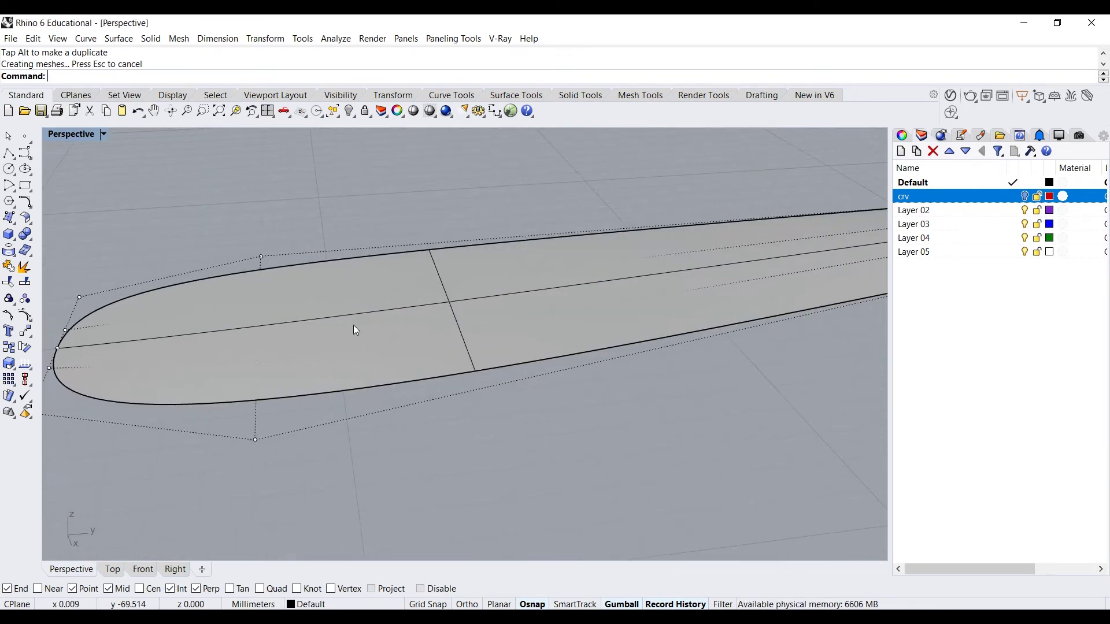
click(260, 303)
shift+click(261, 374)
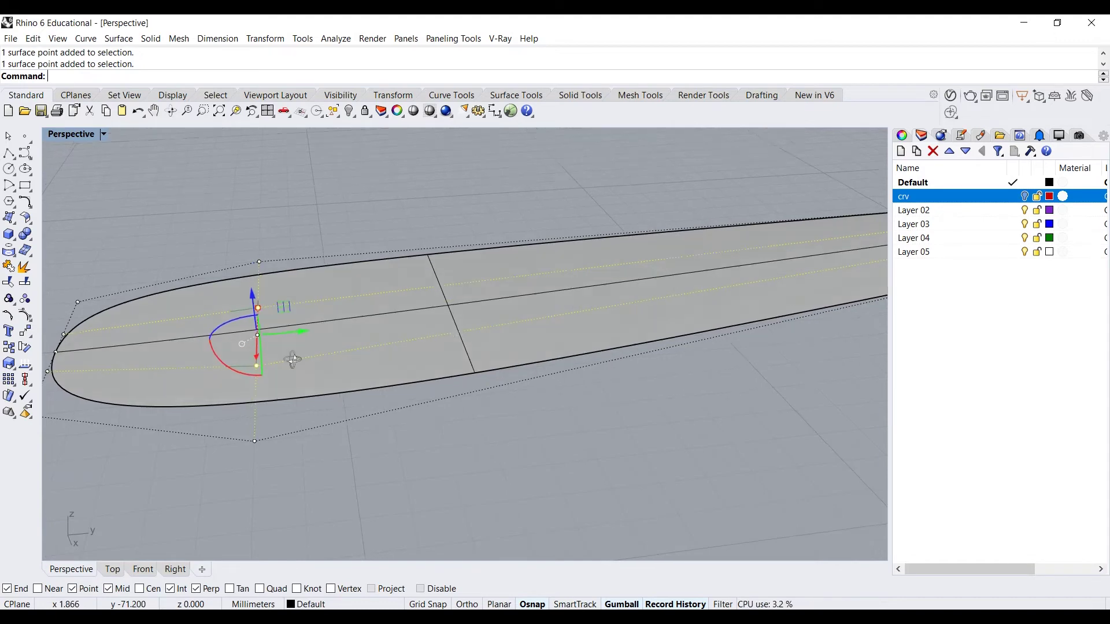
right_drag(293, 359, 388, 374)
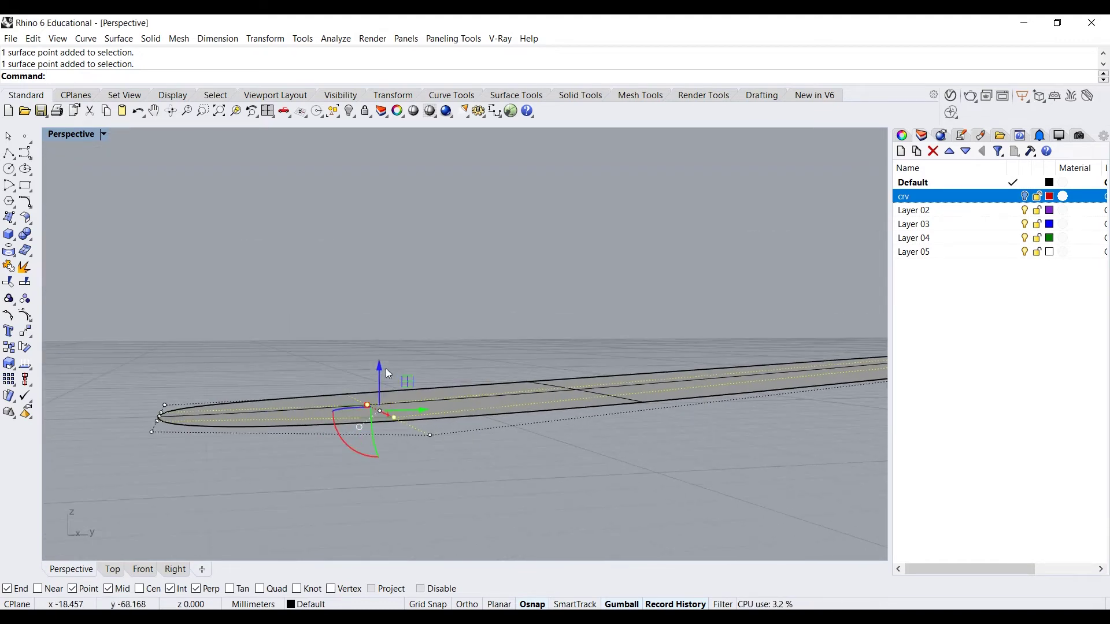
drag(382, 376, 382, 383)
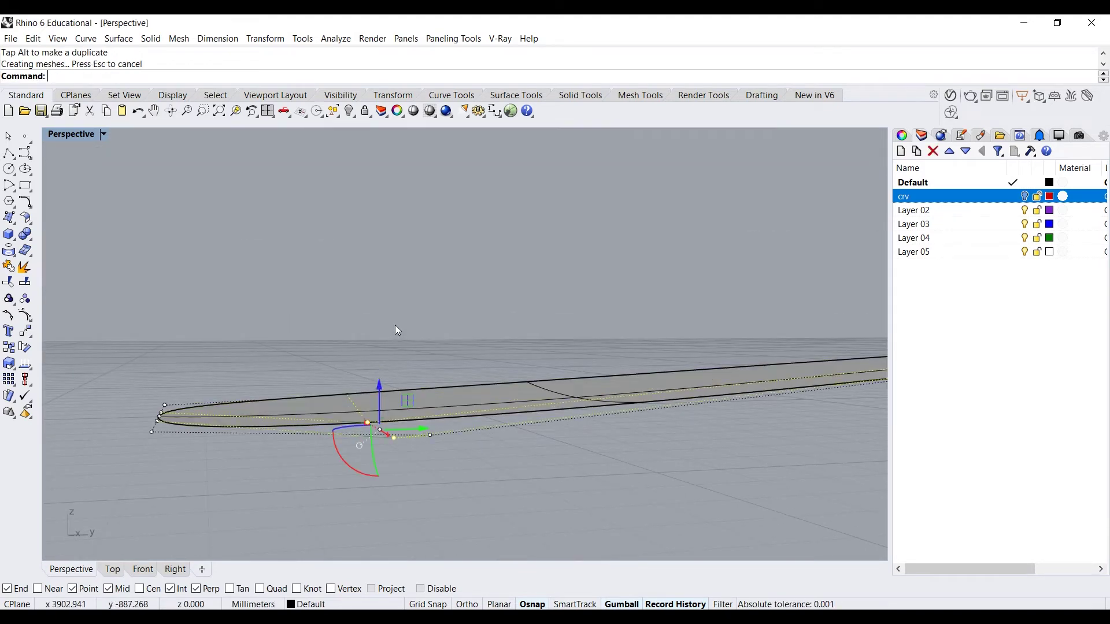
right_drag(396, 330, 446, 347)
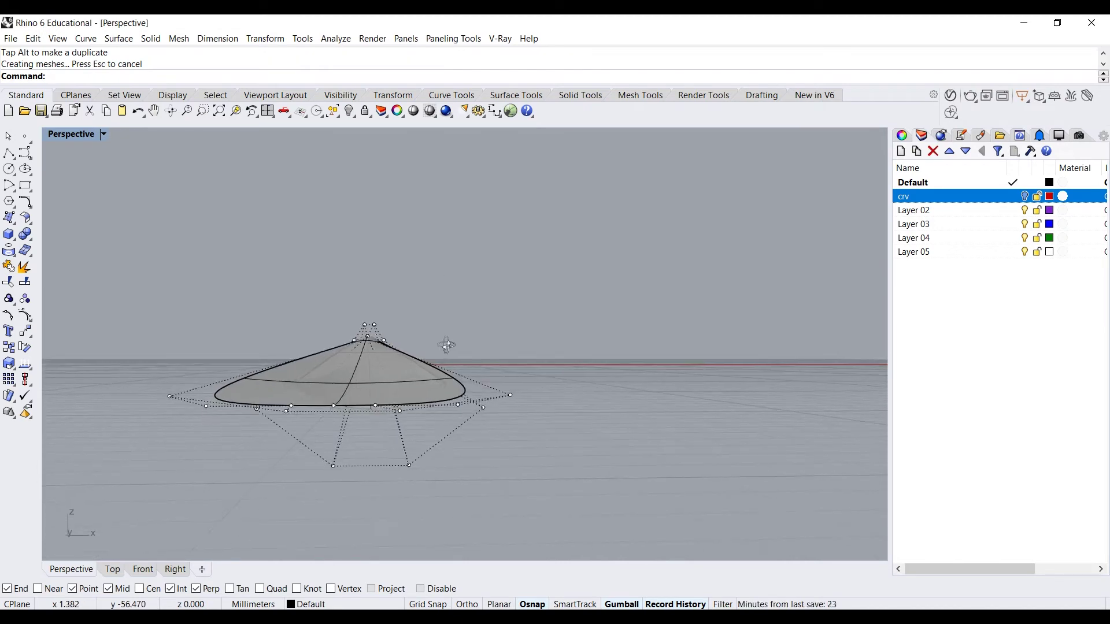
right_drag(315, 351, 449, 316)
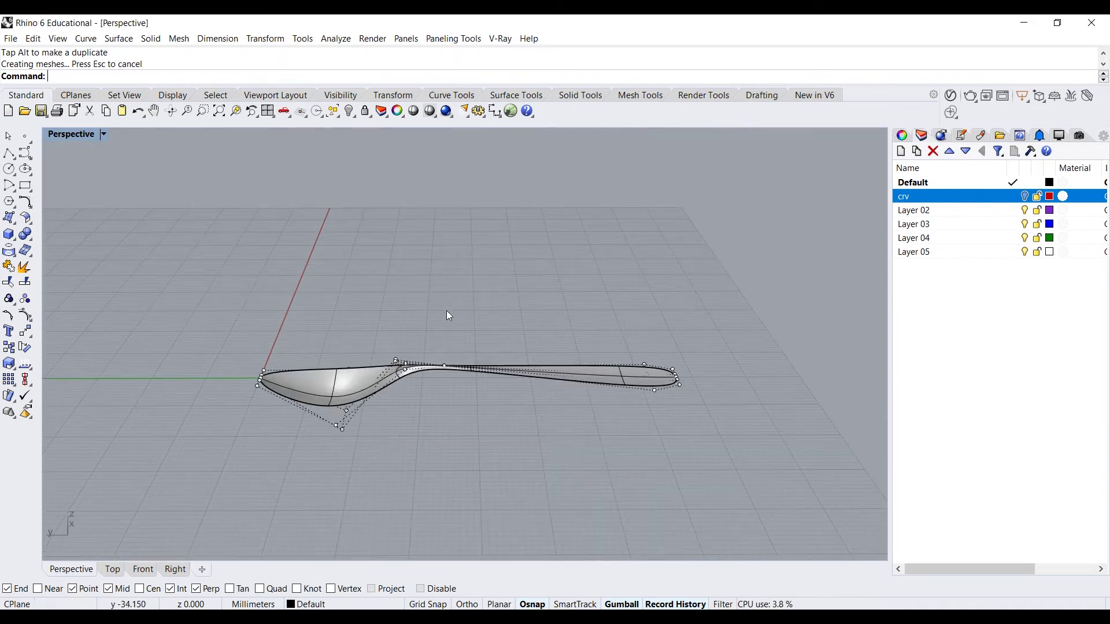
Turn off the control points, select the spoon surface and check its object type in its properties.
key(F11)
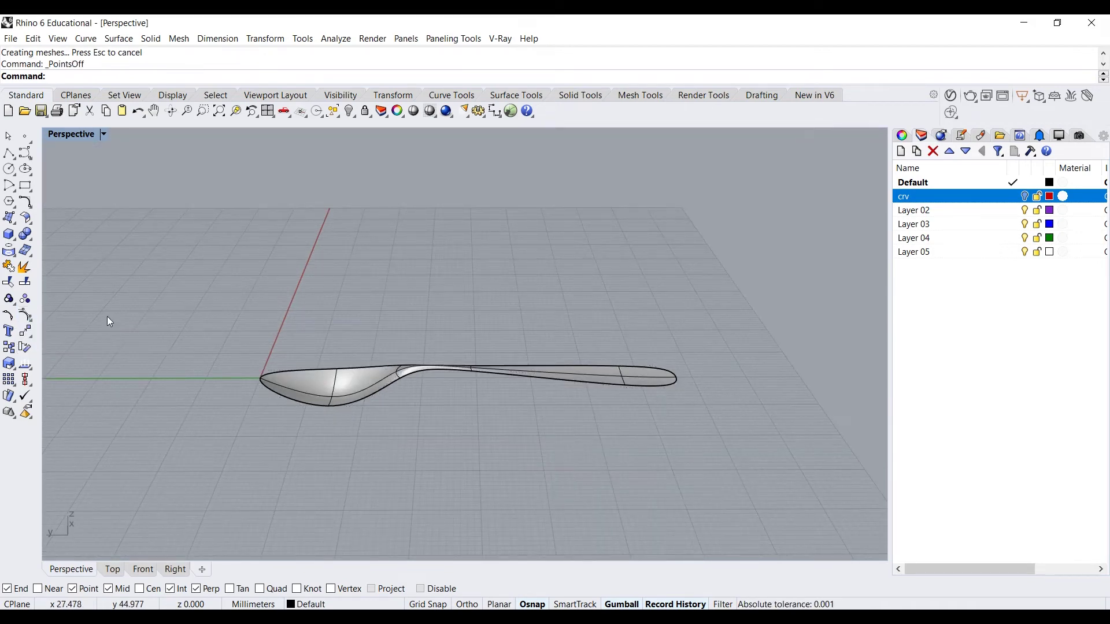
right_drag(265, 302, 503, 434)
click(457, 388)
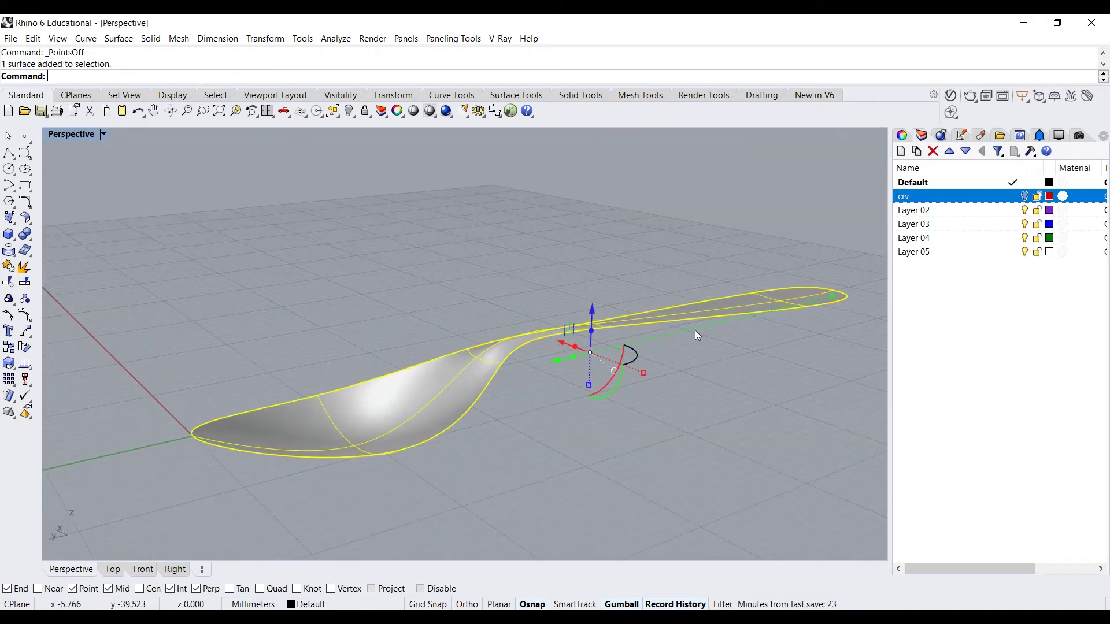
click(902, 135)
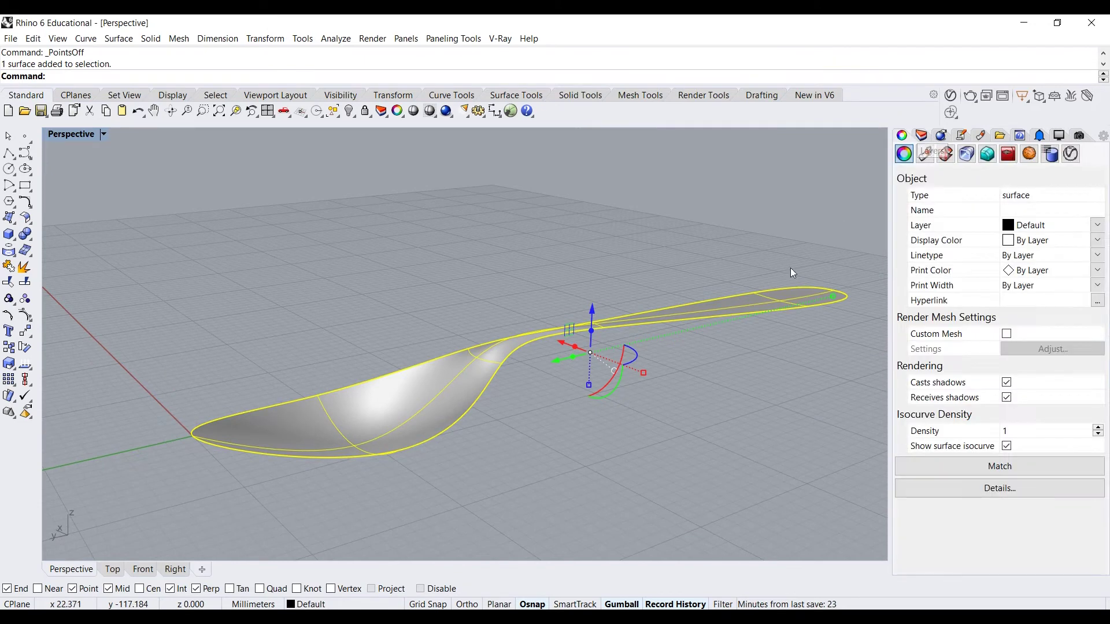
click(689, 305)
click(668, 313)
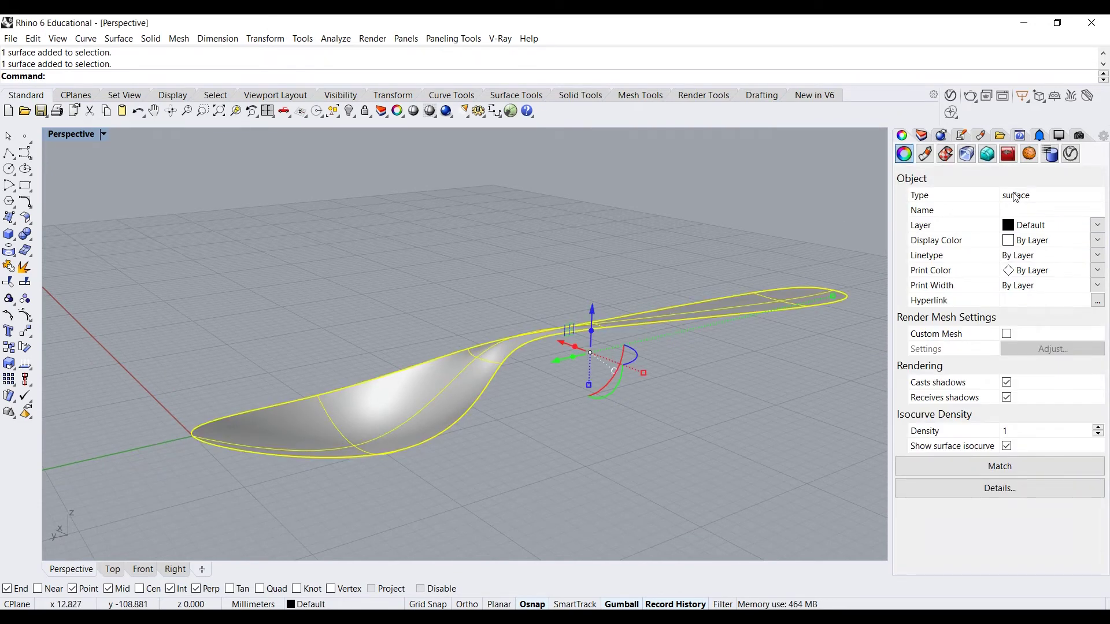
Inspect the shape of the selected spoon surface from several angles.
click(579, 398)
right_drag(579, 397, 423, 394)
click(423, 393)
scroll(479, 421, down, 10)
click(472, 423)
right_drag(471, 423, 501, 402)
click(501, 403)
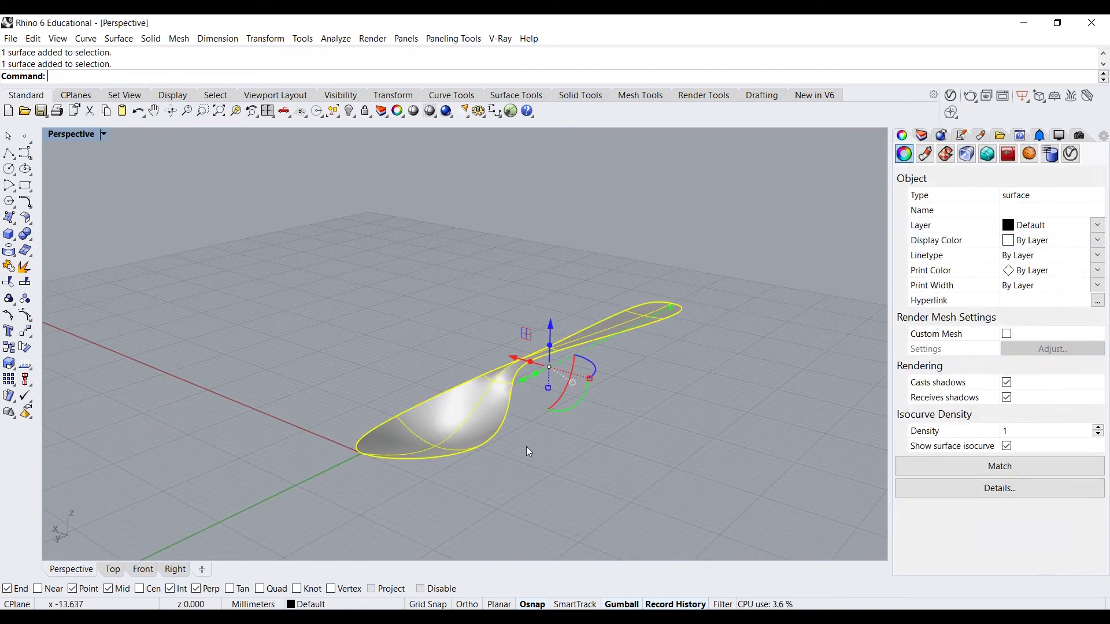
right_drag(484, 479, 403, 420)
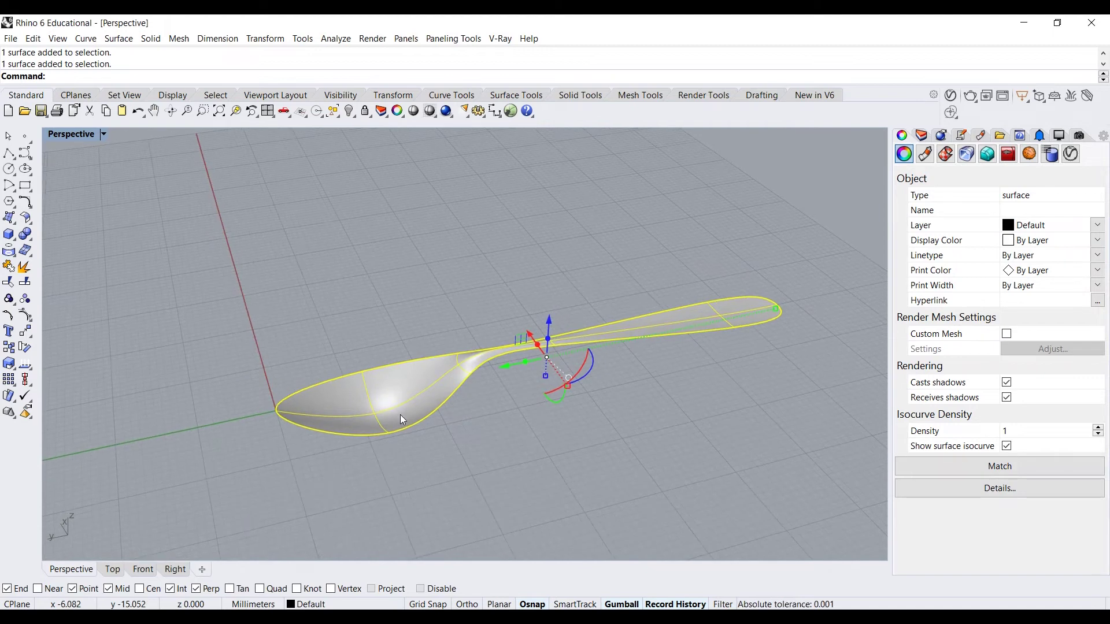
click(484, 421)
right_drag(484, 421, 397, 376)
click(408, 386)
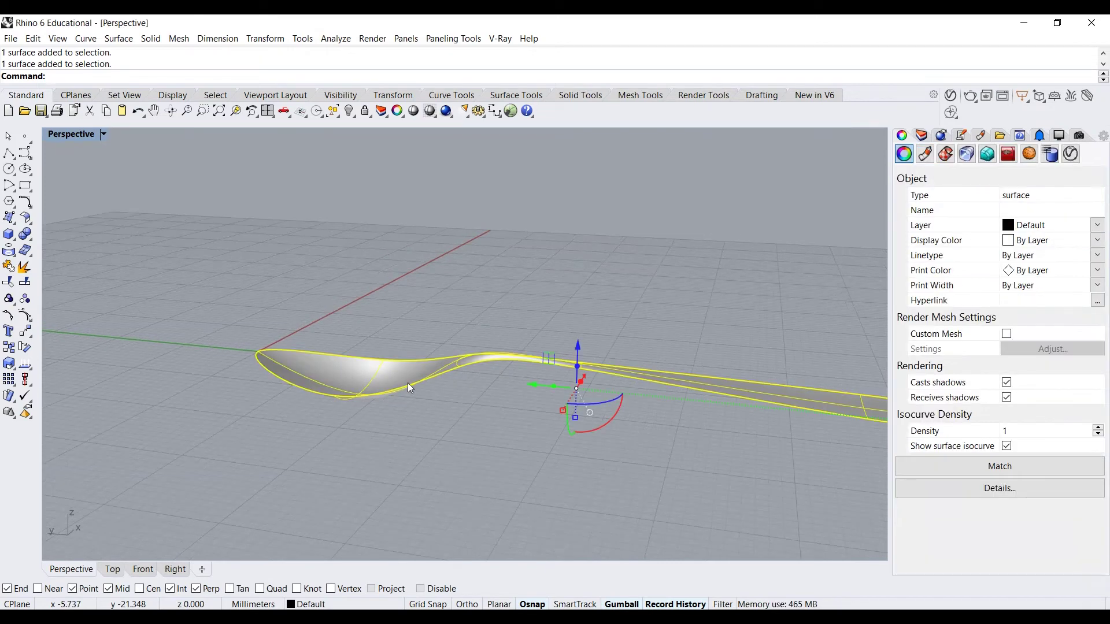
Try an OffsetSrf of the spoon surface at distance 1 with Solid set to No, and undo it.
text(Off)
key(Down)
key(Down)
key(Down)
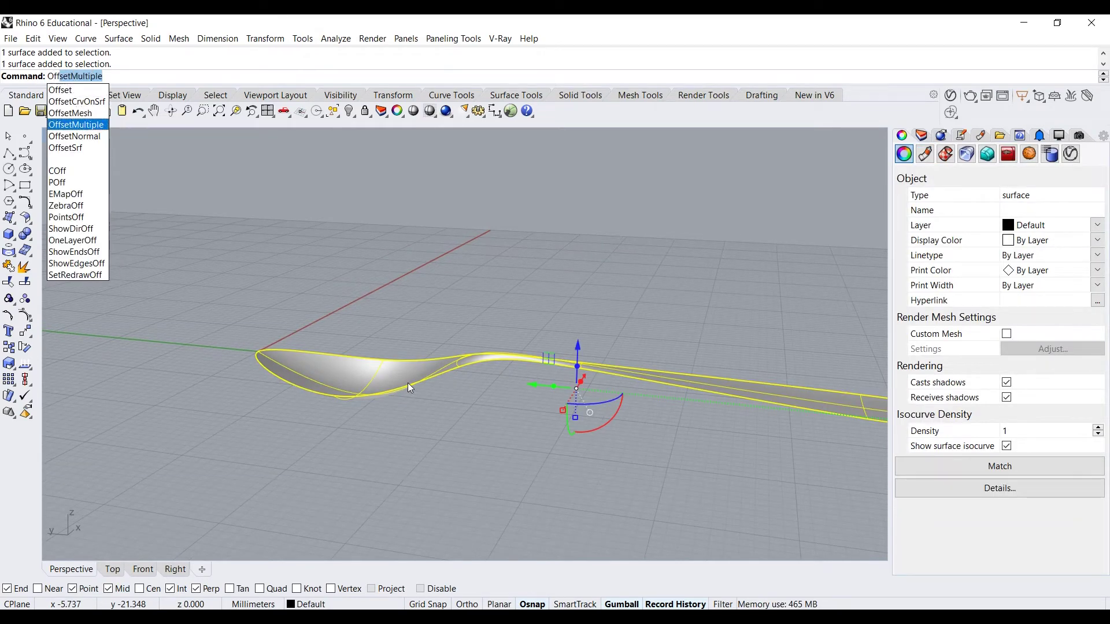
key(Return)
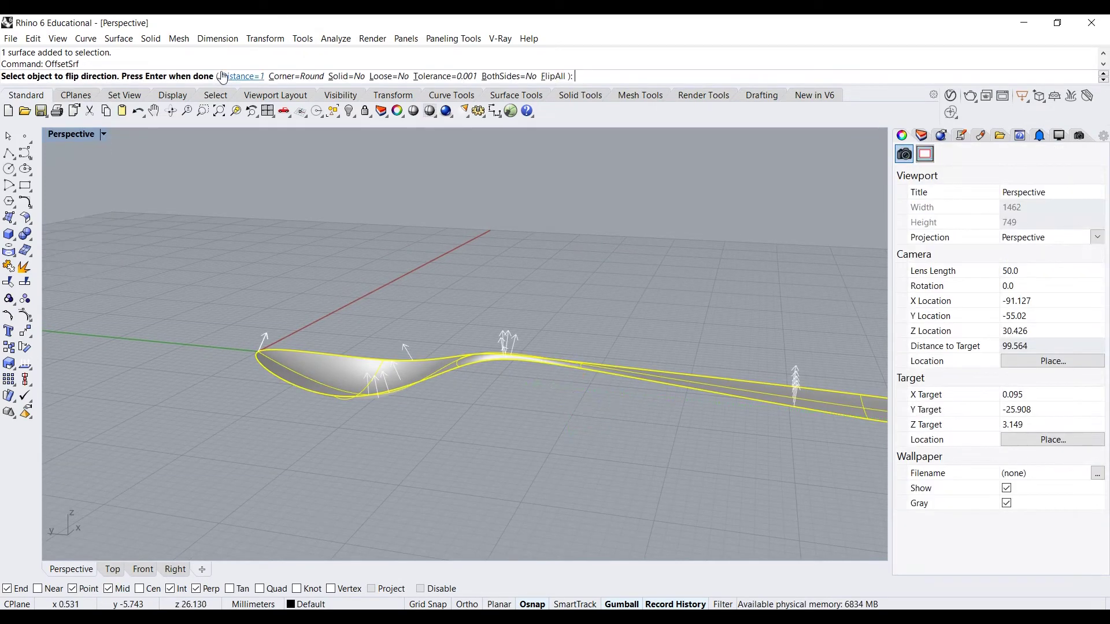
key(Return)
right_drag(443, 197, 289, 417)
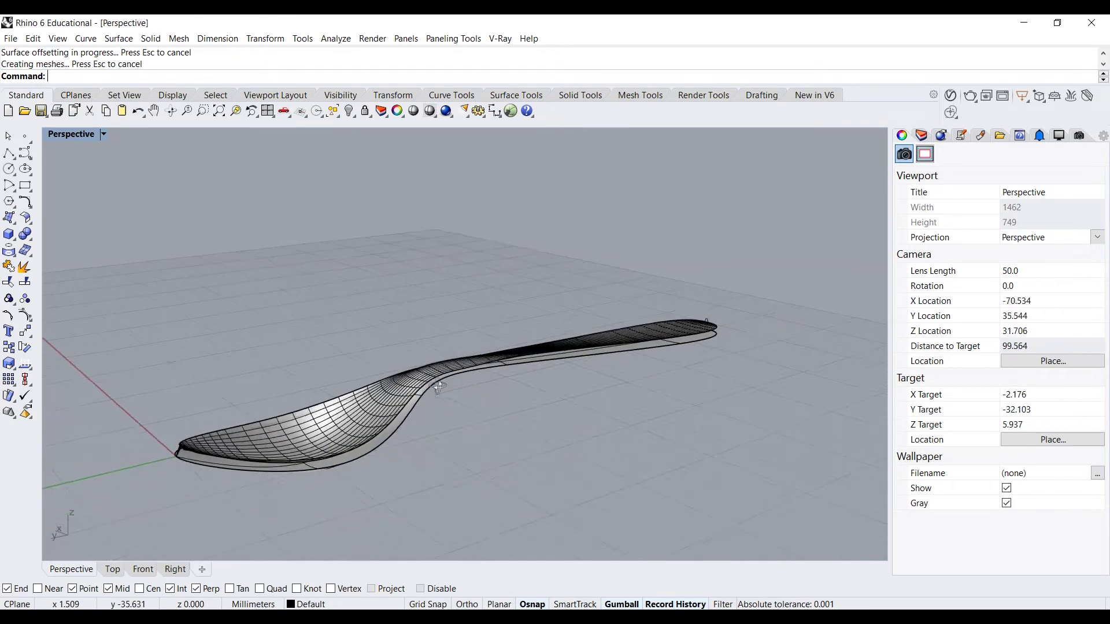
key(ctrl+z)
Switch to the Right view and select the spoon surface.
right_drag(347, 374, 321, 328)
right_drag(414, 374, 415, 351)
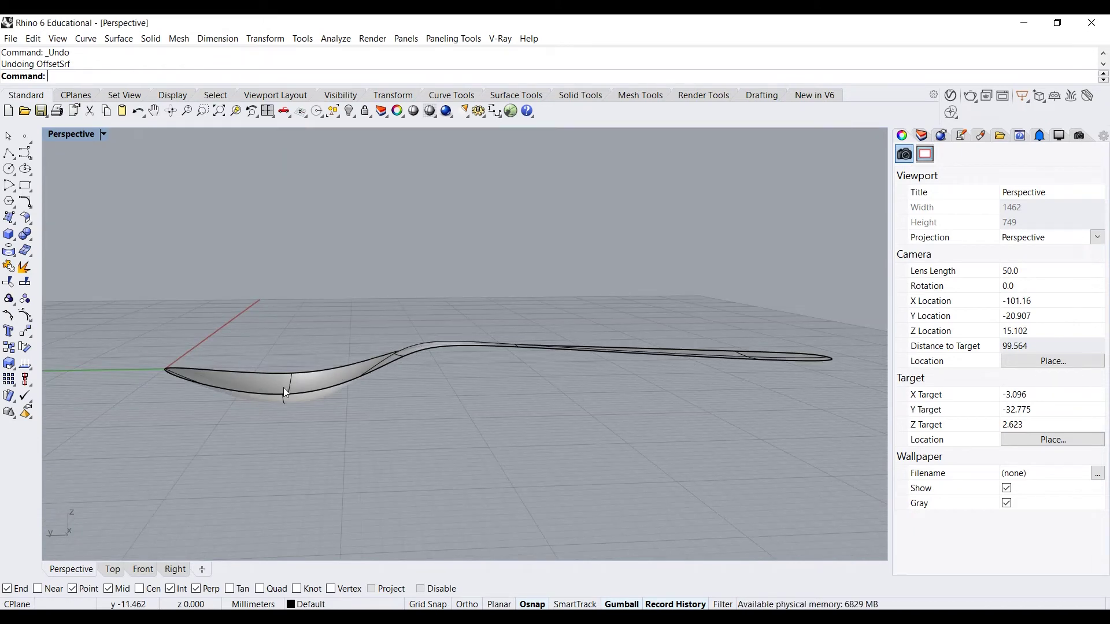
right_drag(501, 341, 570, 425)
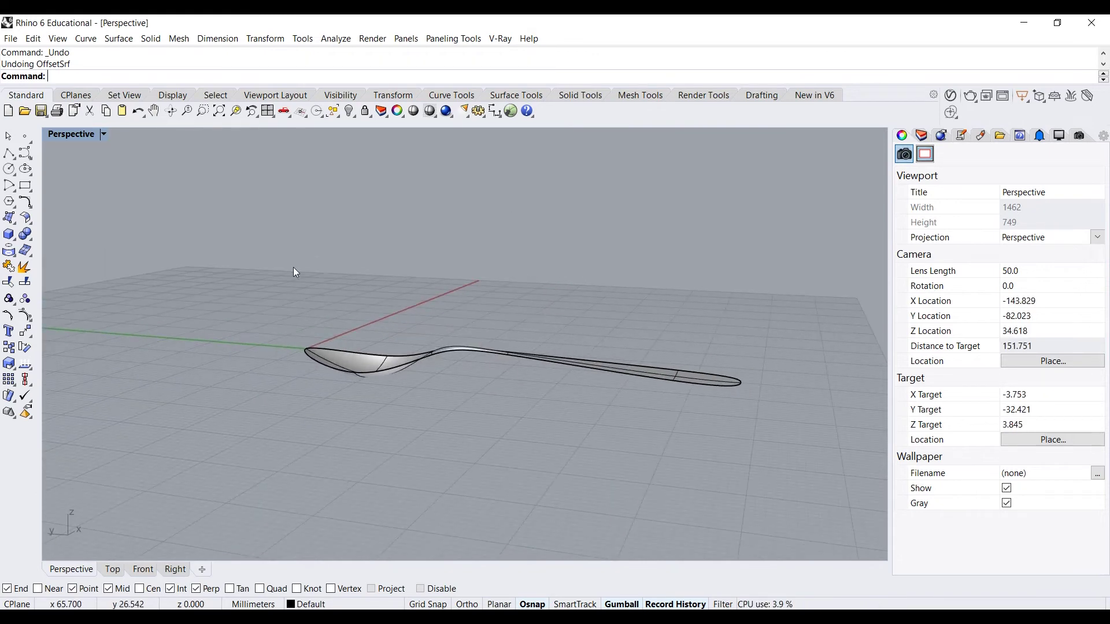
click(184, 564)
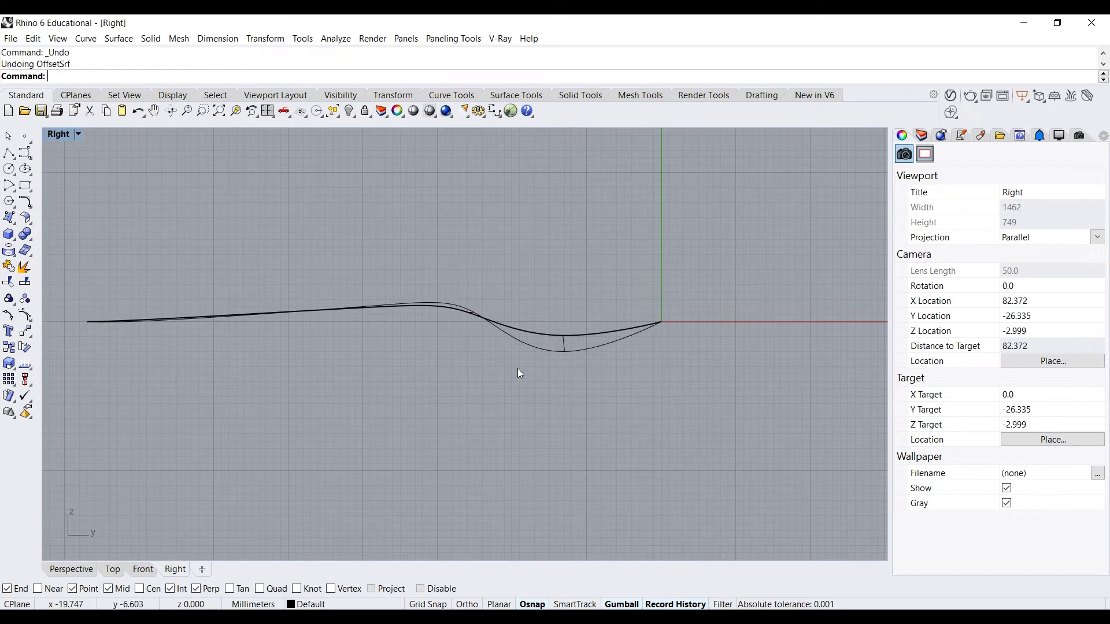
click(542, 349)
scroll(509, 367, down, 3)
scroll(465, 365, up, 2)
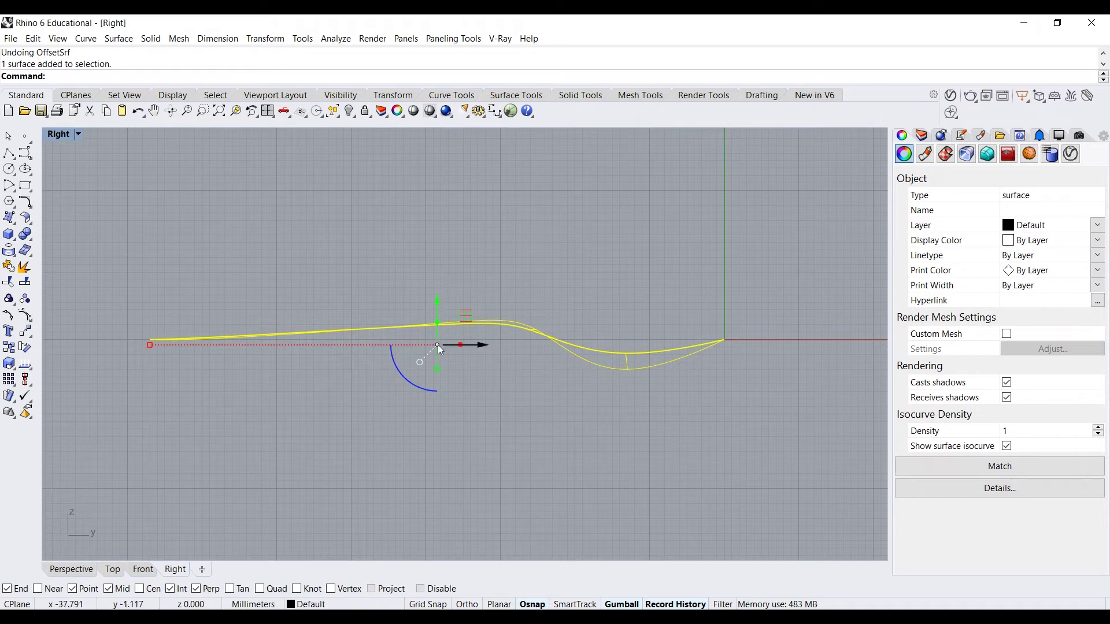
Try raising the spoon surface vertically in the side view twice, undoing each move.
drag(436, 307, 447, 269)
key(ctrl+z)
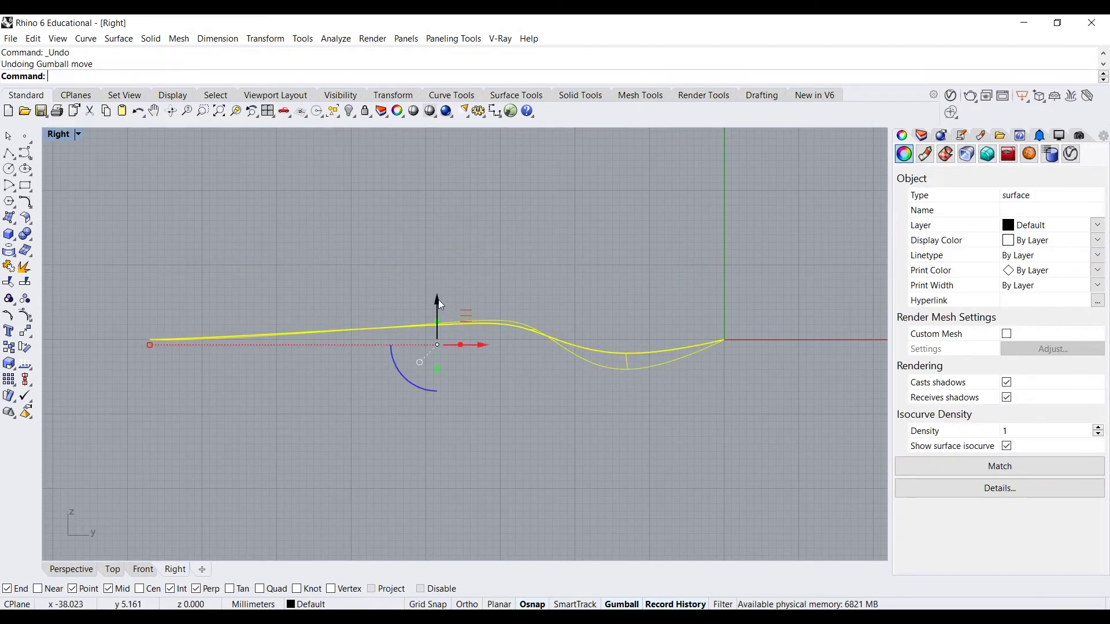
click(438, 312)
key(Return)
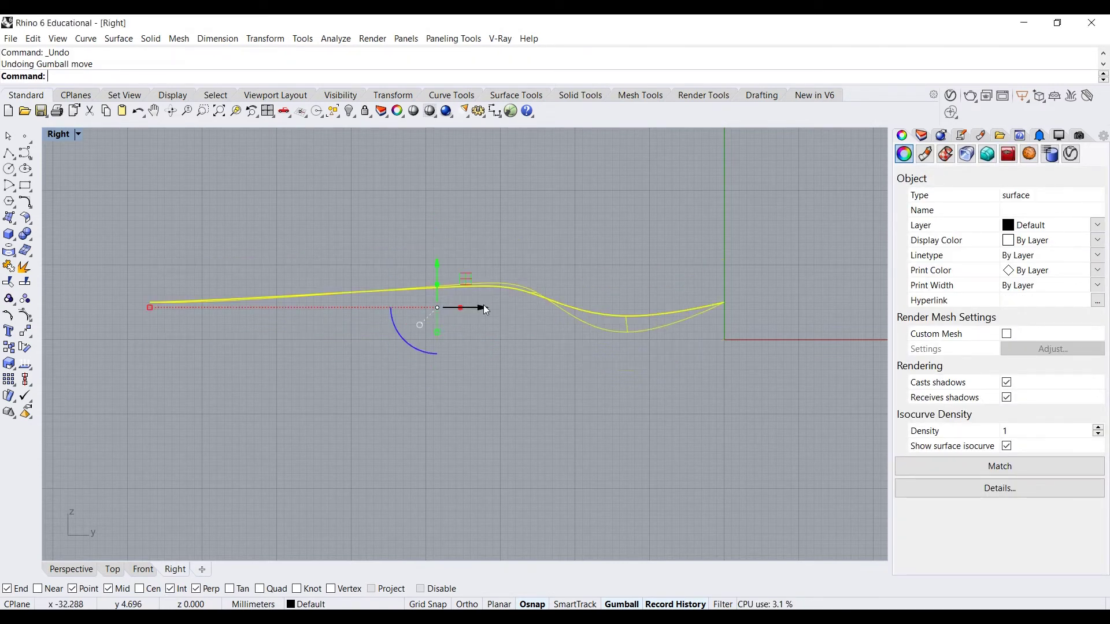
key(ctrl+z)
click(446, 304)
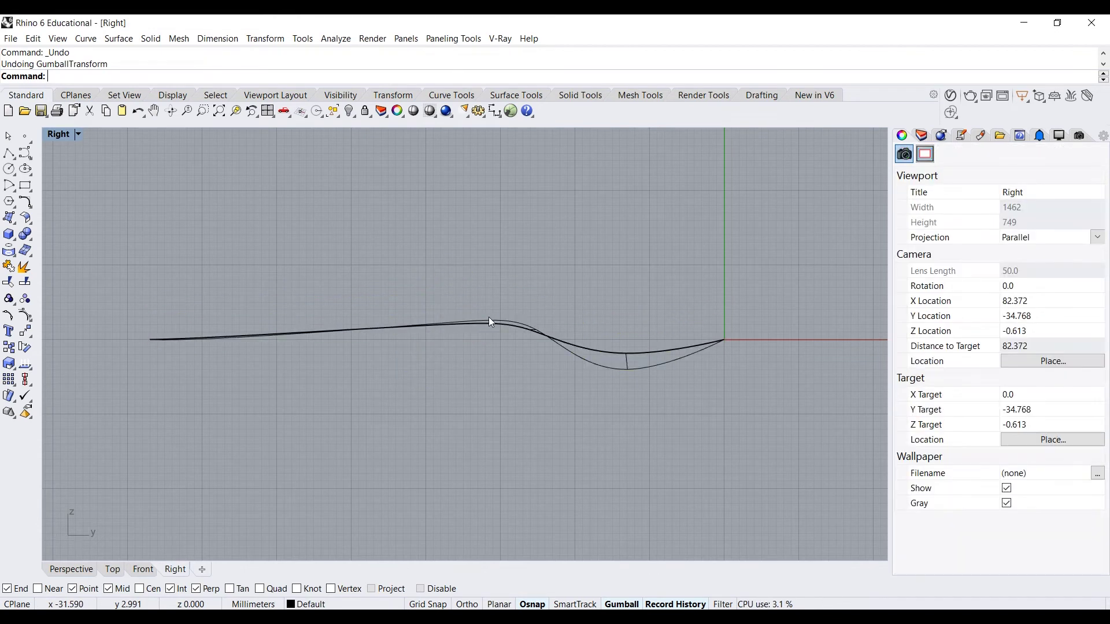
Try placing three freehand duplicates of the spoon surface above the original in the Right view, and delete all three copies.
click(494, 322)
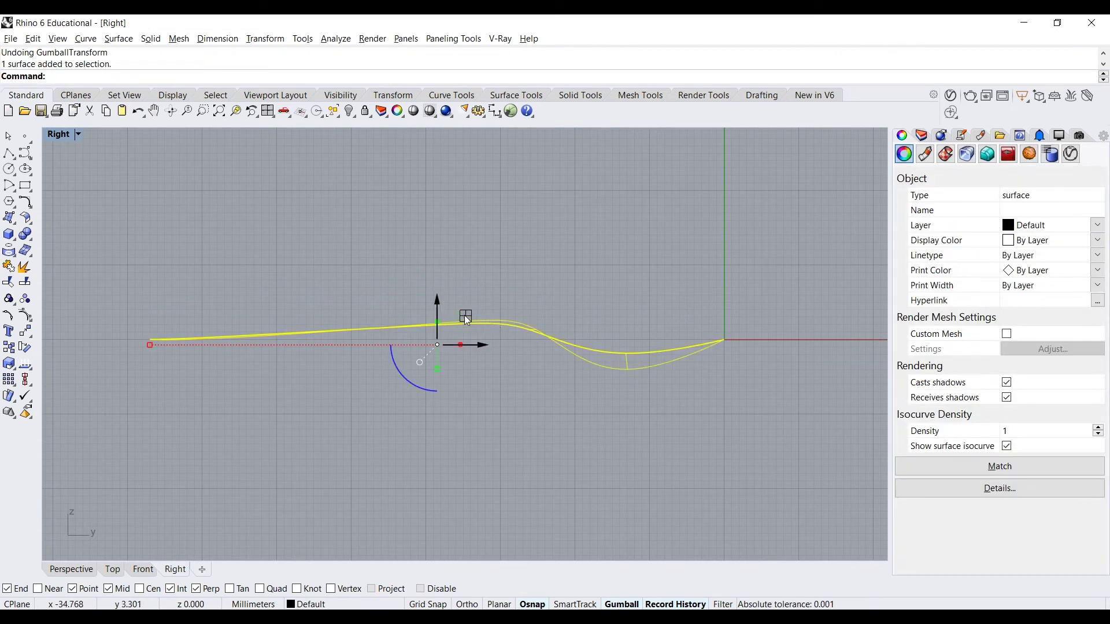
drag(465, 315, 632, 238)
key(alt)
click(632, 238)
scroll(583, 278, down, 2)
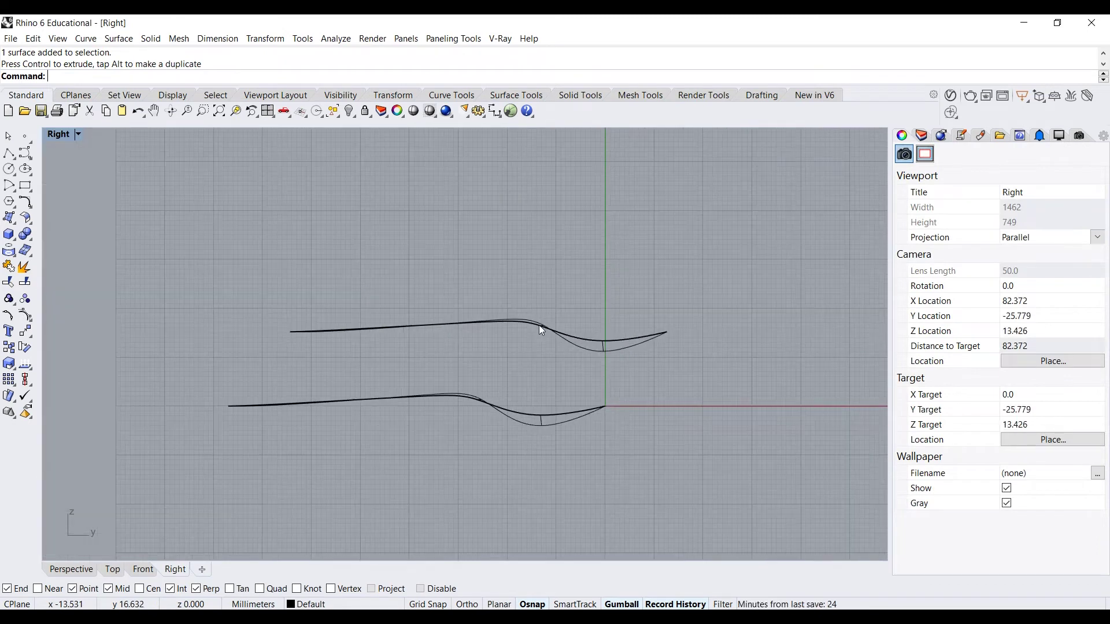
click(550, 330)
key(alt)
drag(518, 307, 639, 227)
key(Escape)
click(475, 273)
key(alt)
drag(716, 199, 509, 348)
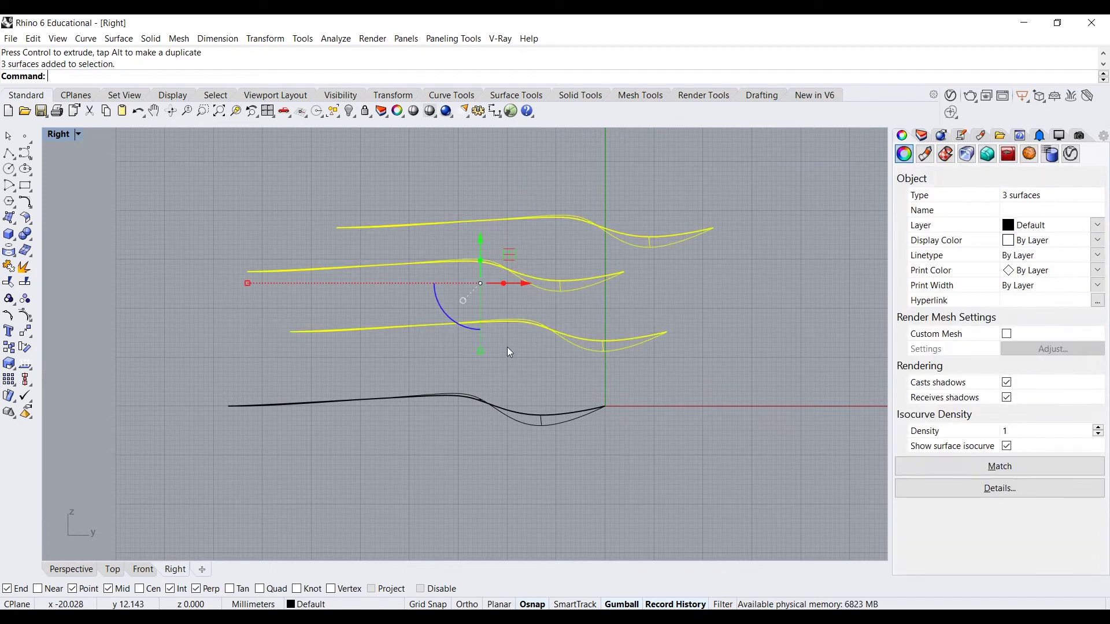
key(Delete)
Duplicate the spoon surface vertically with an offset of -1 in the Right view.
right_drag(508, 356, 500, 328)
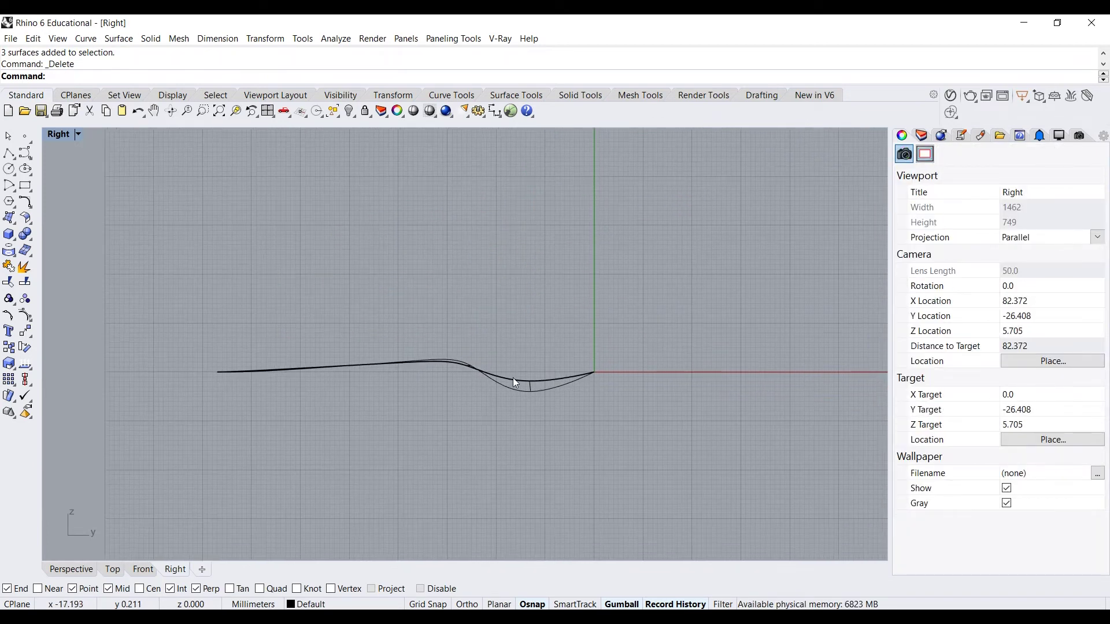
click(515, 380)
scroll(463, 375, up, 3)
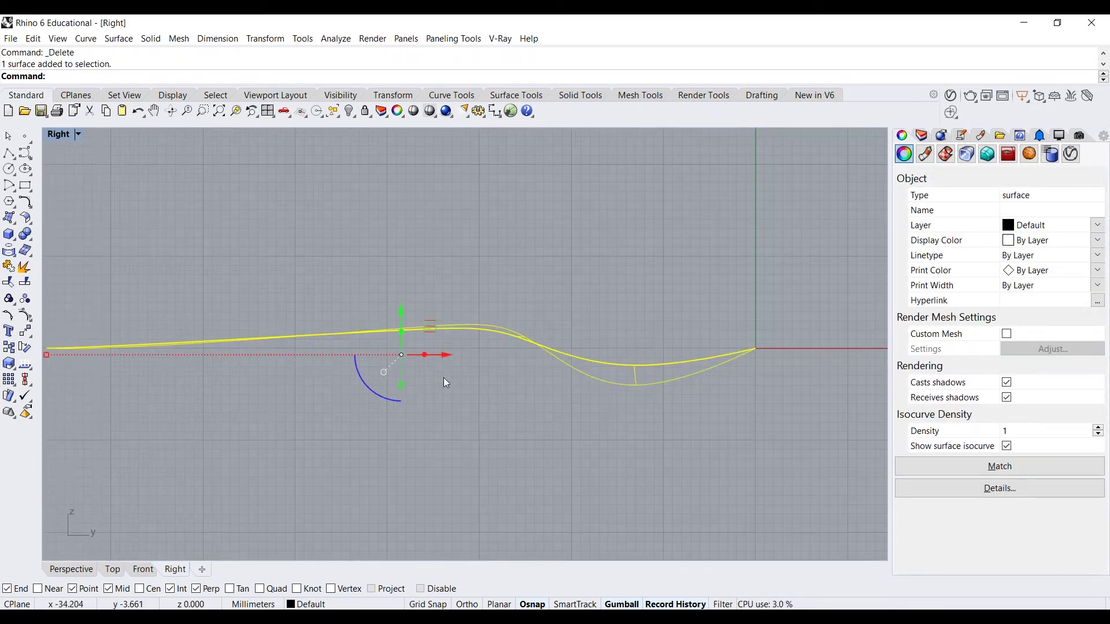
click(403, 316)
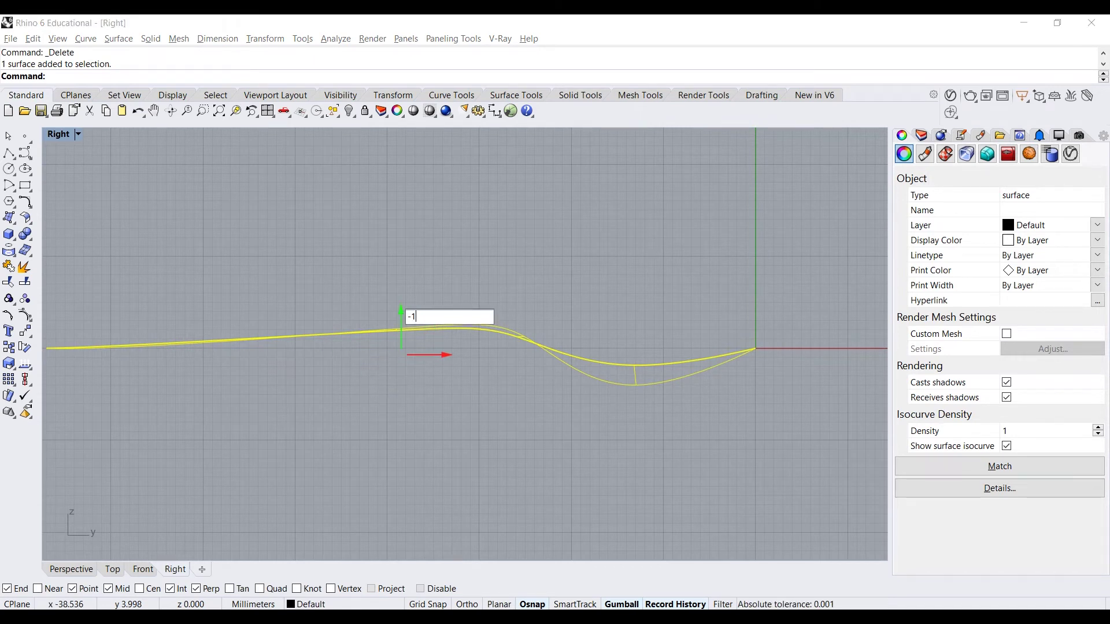
key(Return)
click(464, 287)
scroll(584, 273, down, 3)
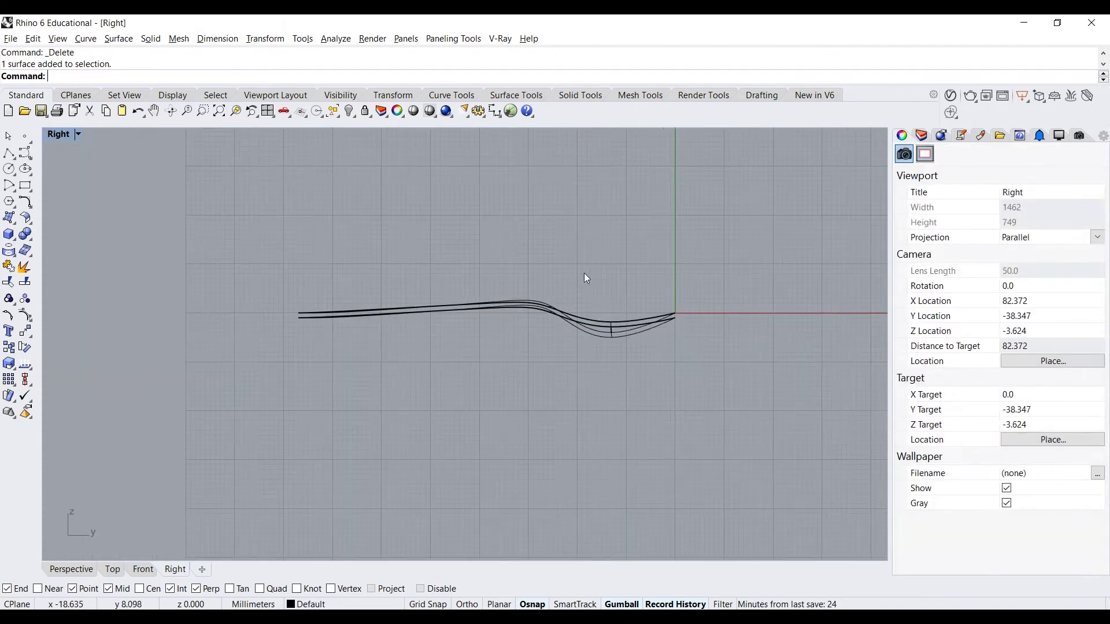
scroll(458, 303, up, 2)
scroll(586, 295, up, 3)
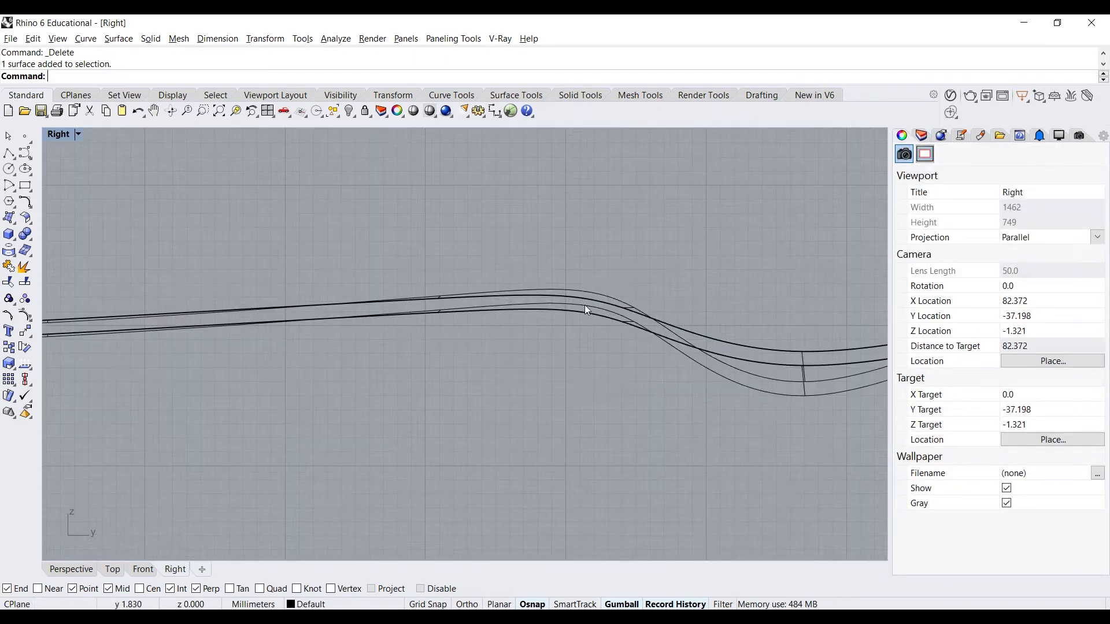
scroll(585, 300, down, 2)
mouse_move(625, 326)
right_down()
mouse_move(669, 332)
mouse_move(608, 325)
right_up()
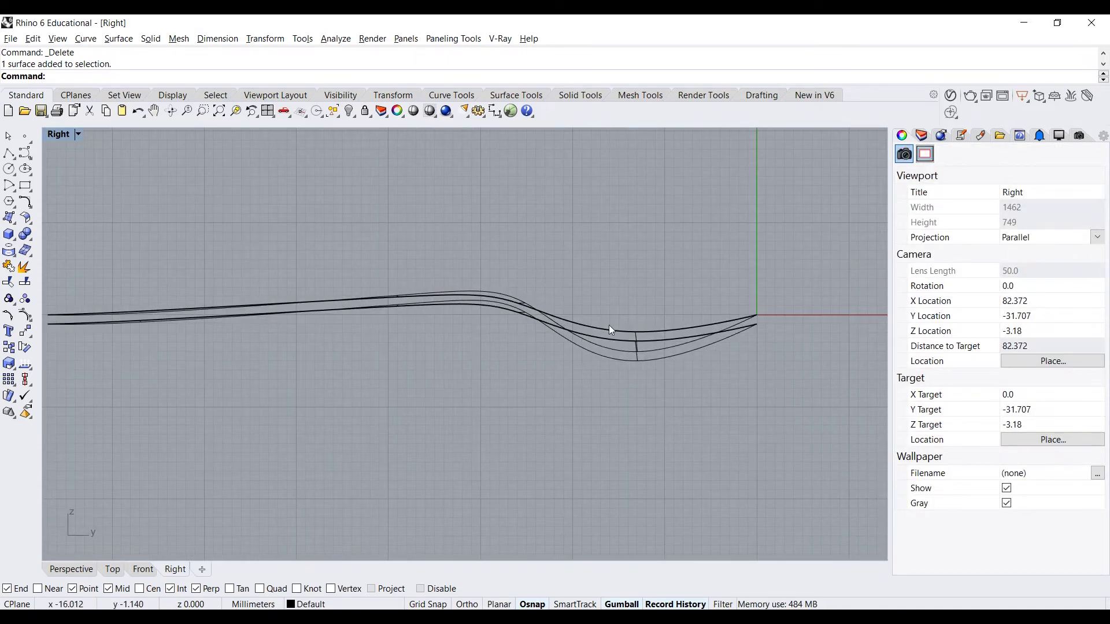
Move the lower copy of the spoon surface vertically by 0.2 towards the original.
click(499, 318)
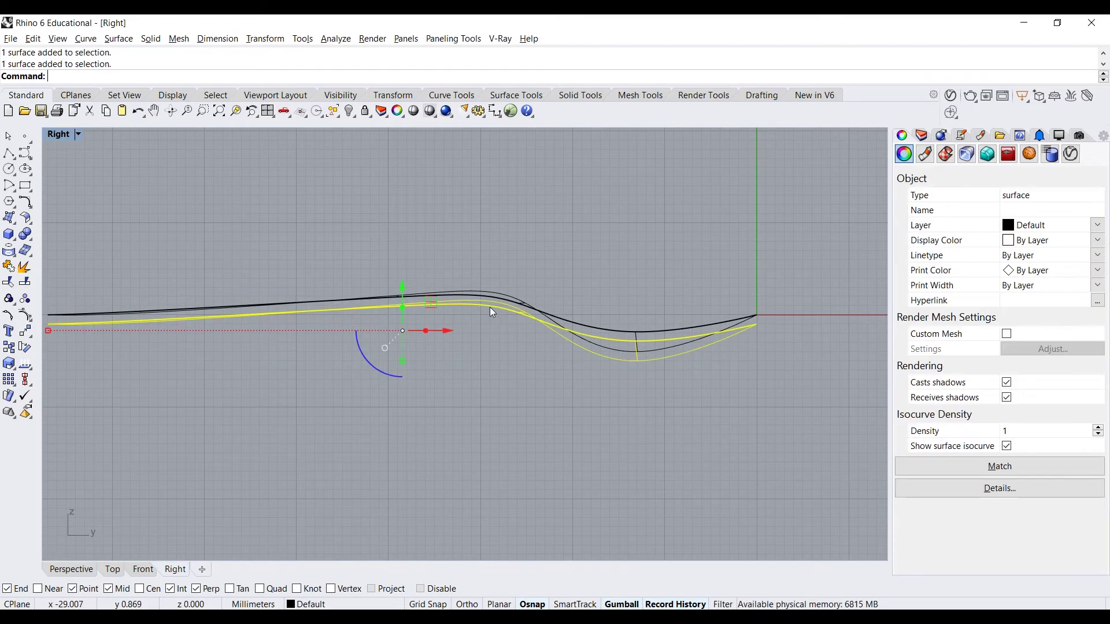
click(408, 293)
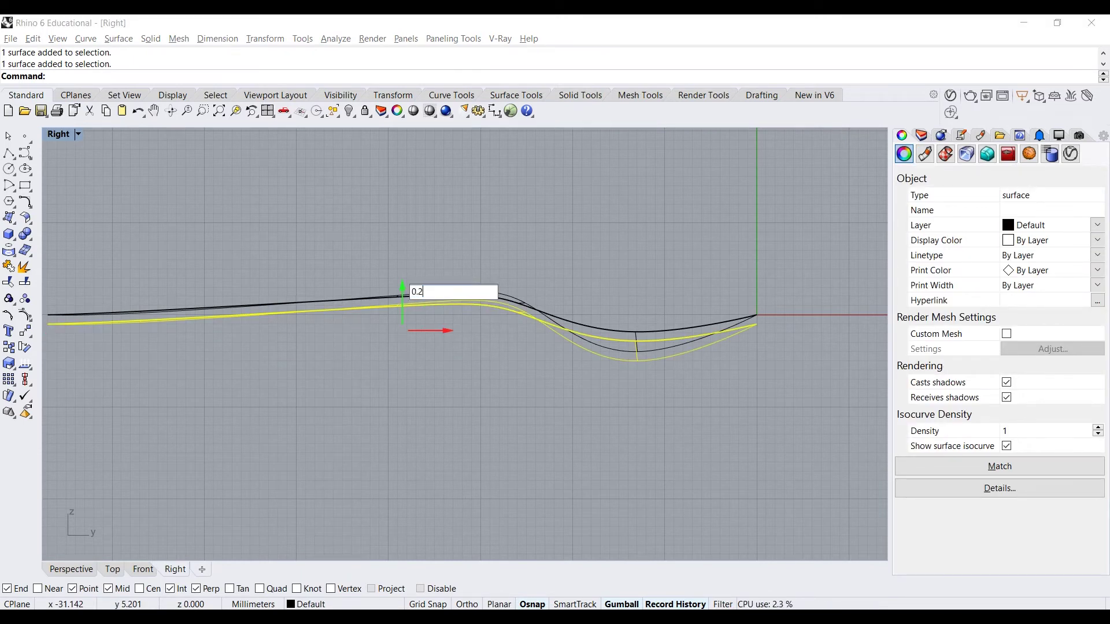
key(Return)
click(483, 269)
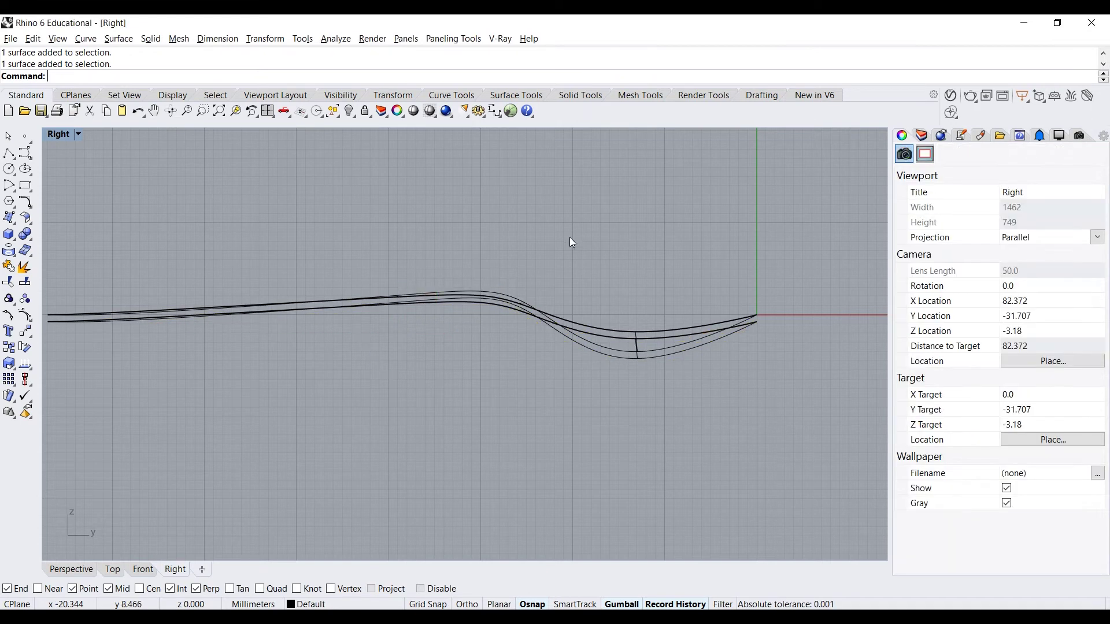
scroll(578, 249, down, 2)
scroll(483, 307, up, 2)
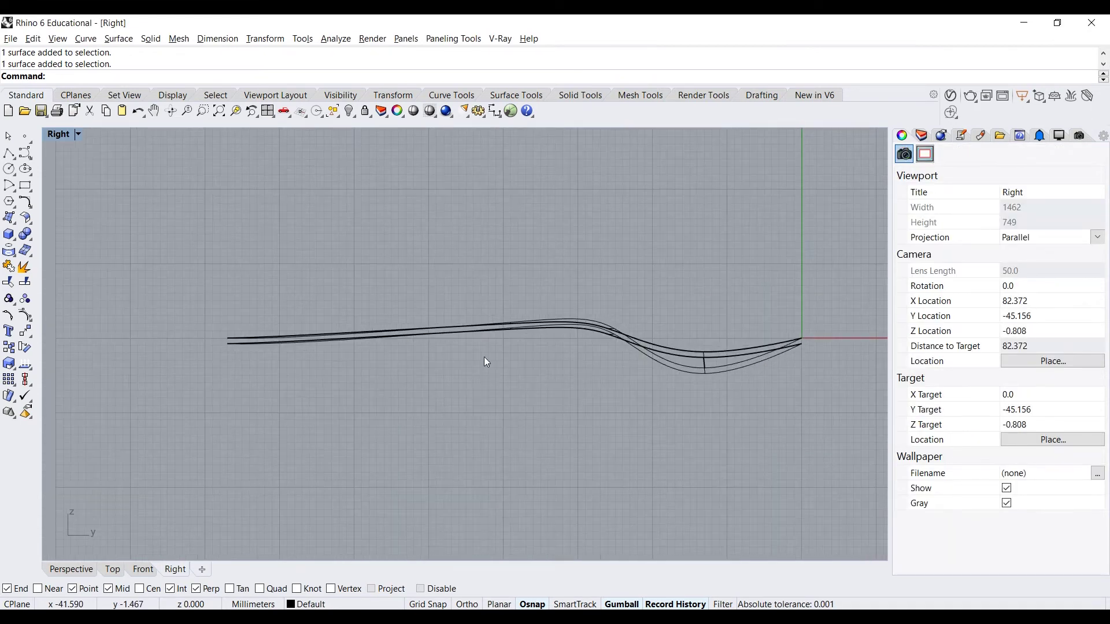
Examine the gap between the two stacked spoon surfaces from several angles in the Perspective view.
click(72, 571)
scroll(451, 377, up, 1)
scroll(446, 348, up, 5)
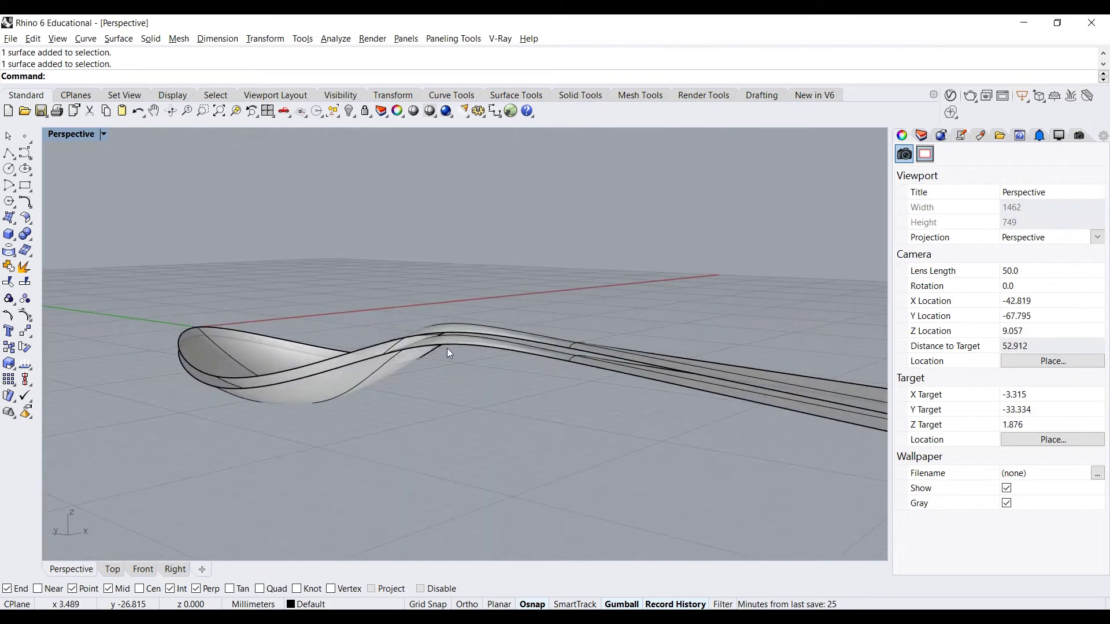
right_drag(396, 338, 577, 329)
scroll(590, 330, down, 5)
scroll(408, 324, up, 4)
scroll(553, 352, down, 5)
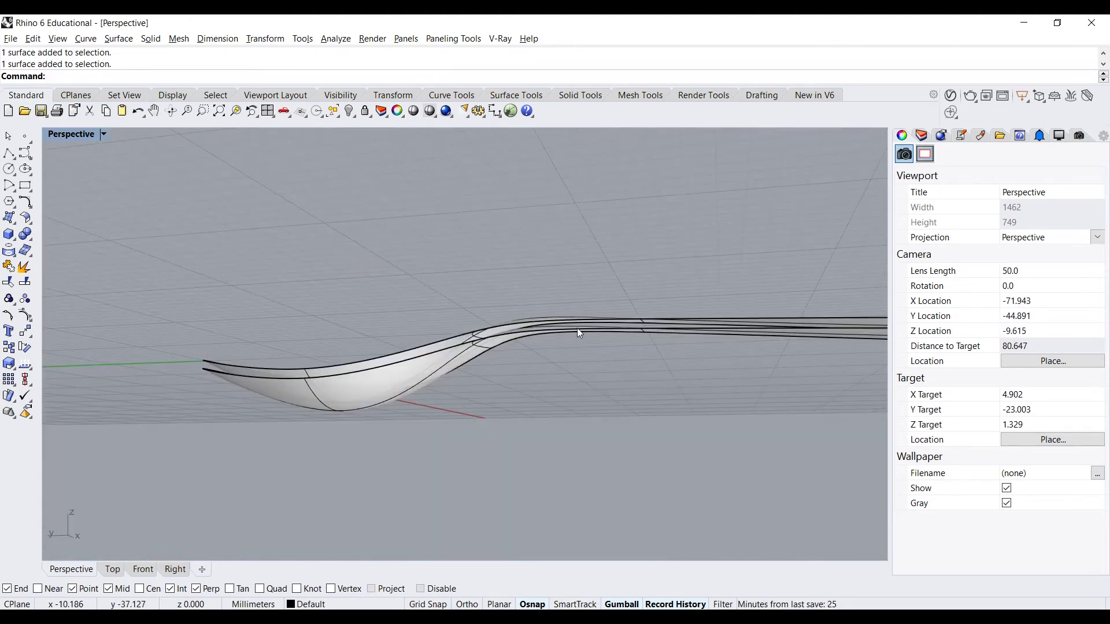
scroll(493, 346, up, 3)
Select the lower spoon surface and turn on its control points.
click(493, 346)
right_drag(493, 346, 502, 354)
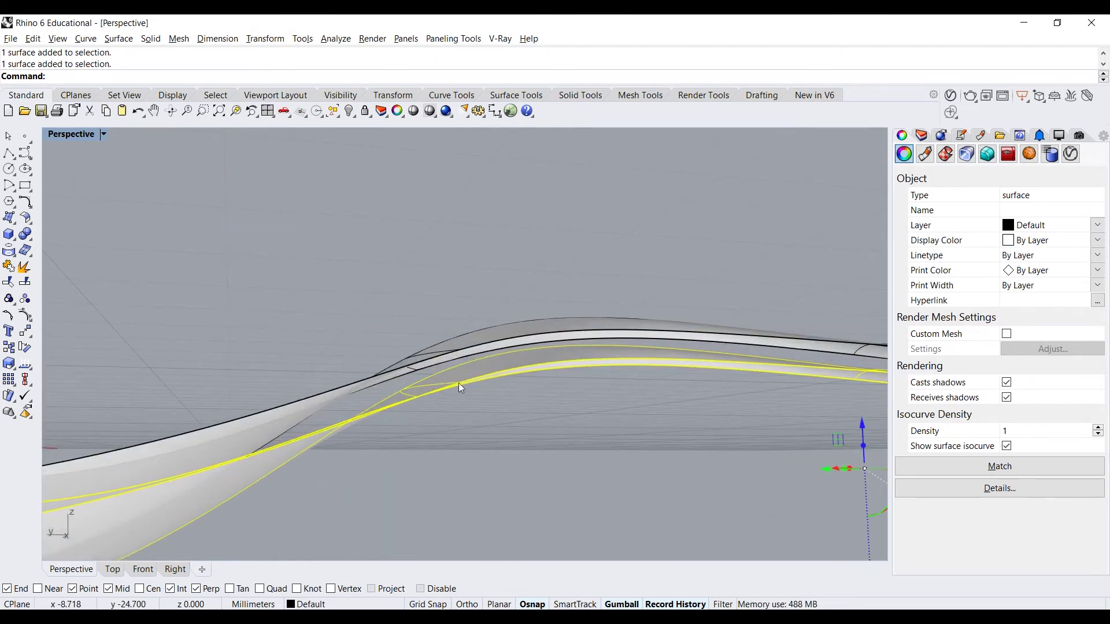
scroll(458, 383, down, 8)
scroll(437, 373, up, 4)
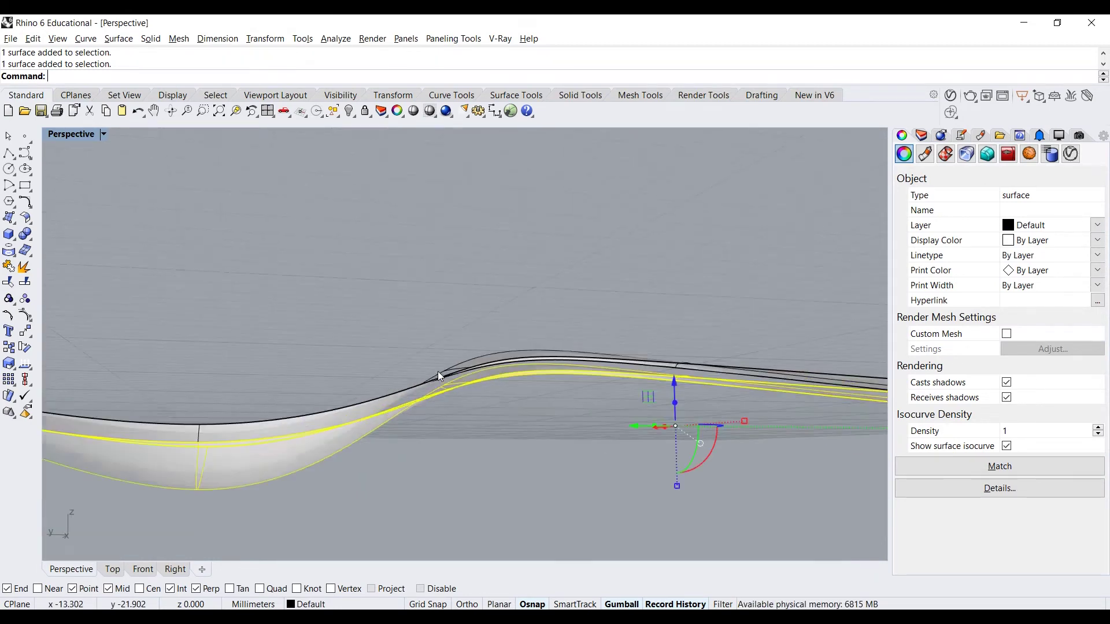
right_drag(439, 376, 366, 346)
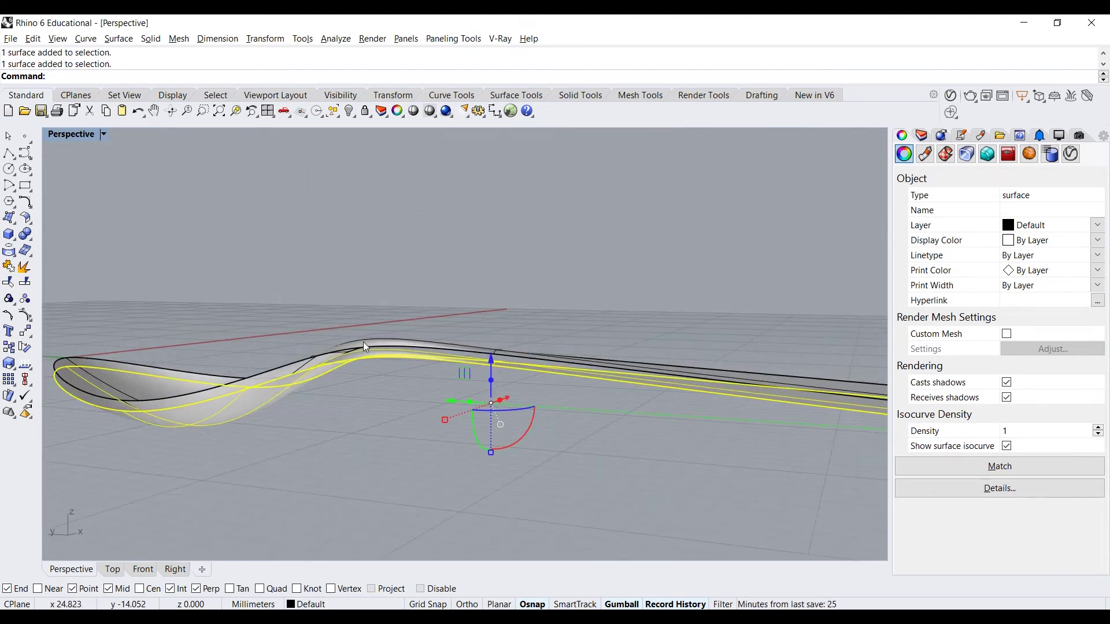
click(26, 315)
right_drag(54, 312, 466, 315)
Lower the two control points of the bottom surface at the neck between bowl and handle.
drag(437, 312, 470, 335)
right_drag(493, 325, 480, 305)
scroll(452, 317, up, 2)
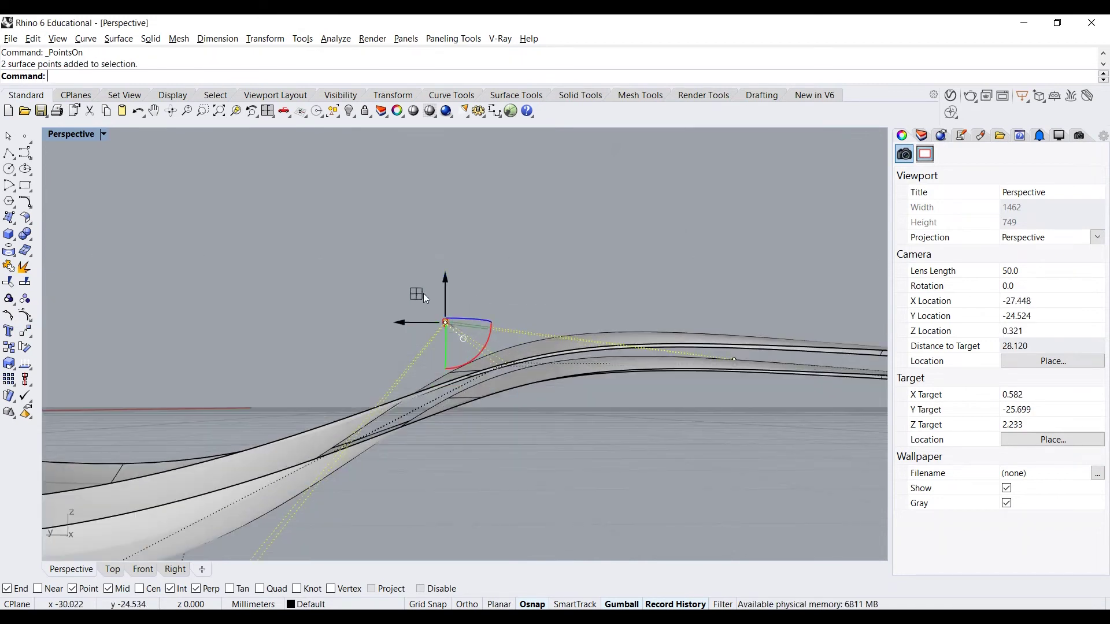
drag(420, 296, 472, 348)
right_drag(389, 278, 432, 344)
scroll(404, 314, up, 5)
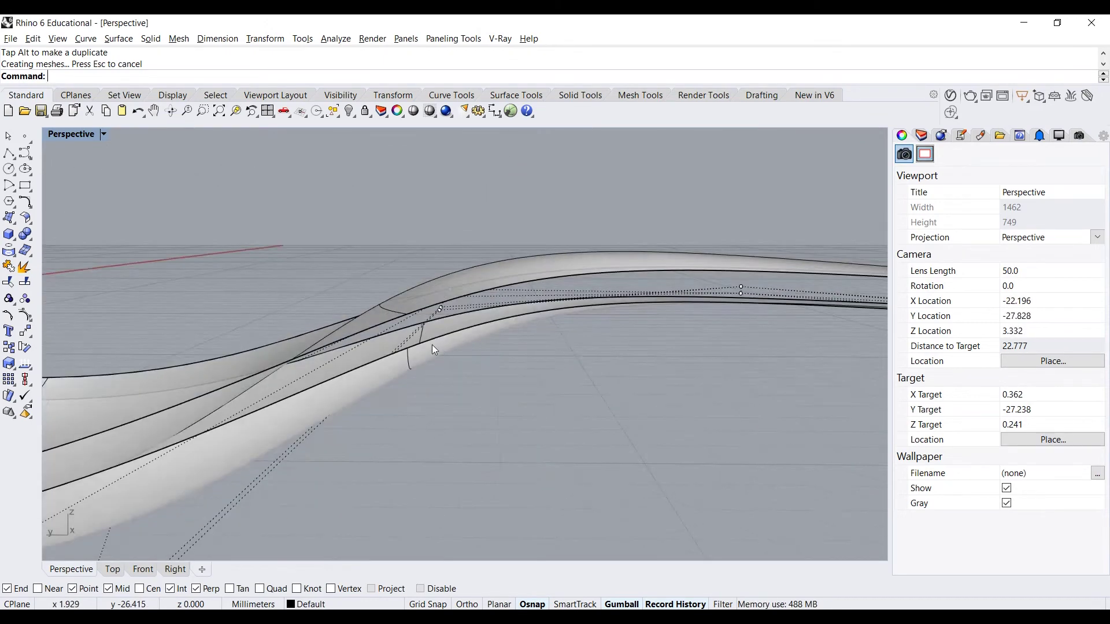
Lower the four control points of the bottom surface where the handle begins, just behind the neck.
scroll(432, 345, down, 5)
right_drag(567, 377, 539, 342)
scroll(539, 343, up, 6)
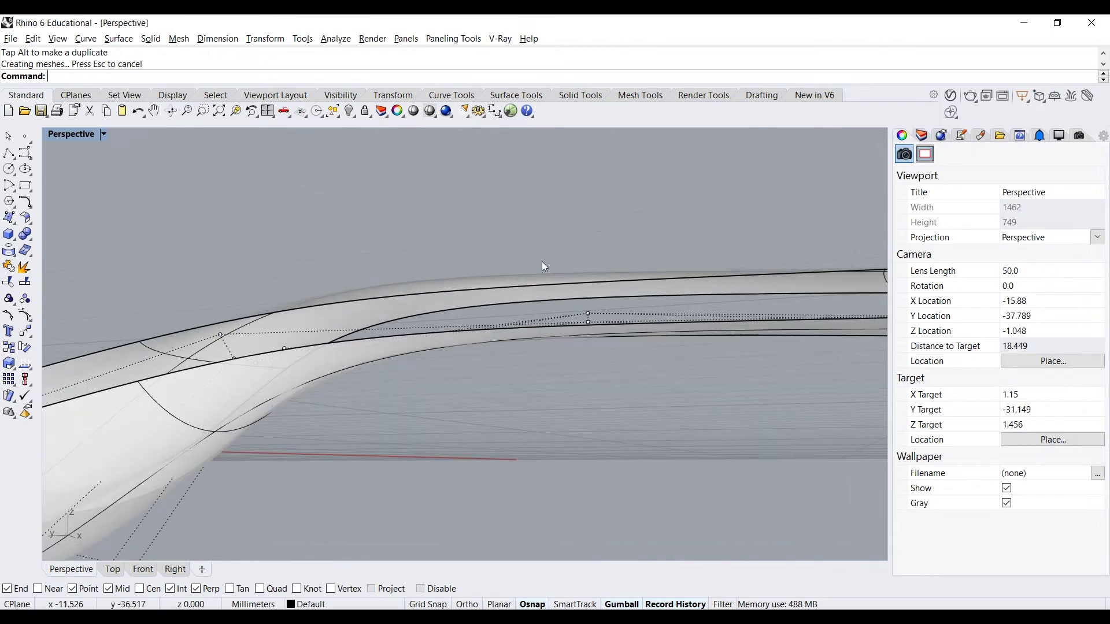
drag(612, 310, 617, 311)
right_drag(618, 311, 509, 249)
drag(472, 226, 578, 346)
scroll(552, 318, up, 5)
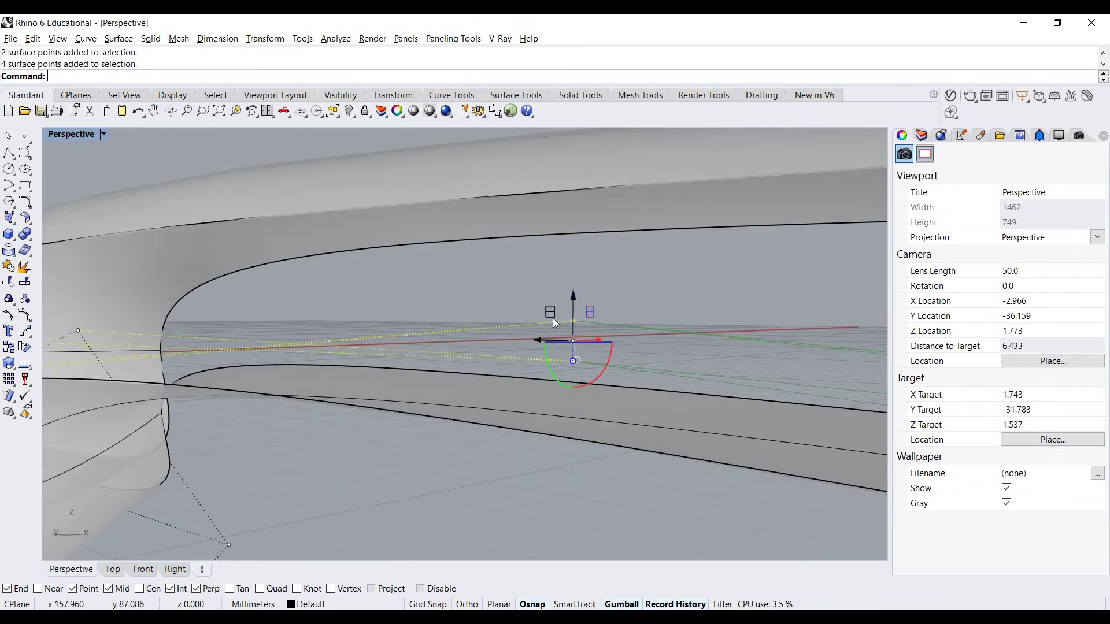
drag(497, 267, 605, 331)
right_drag(605, 331, 612, 303)
scroll(591, 312, down, 4)
drag(614, 270, 615, 292)
scroll(515, 276, down, 4)
right_drag(514, 275, 505, 290)
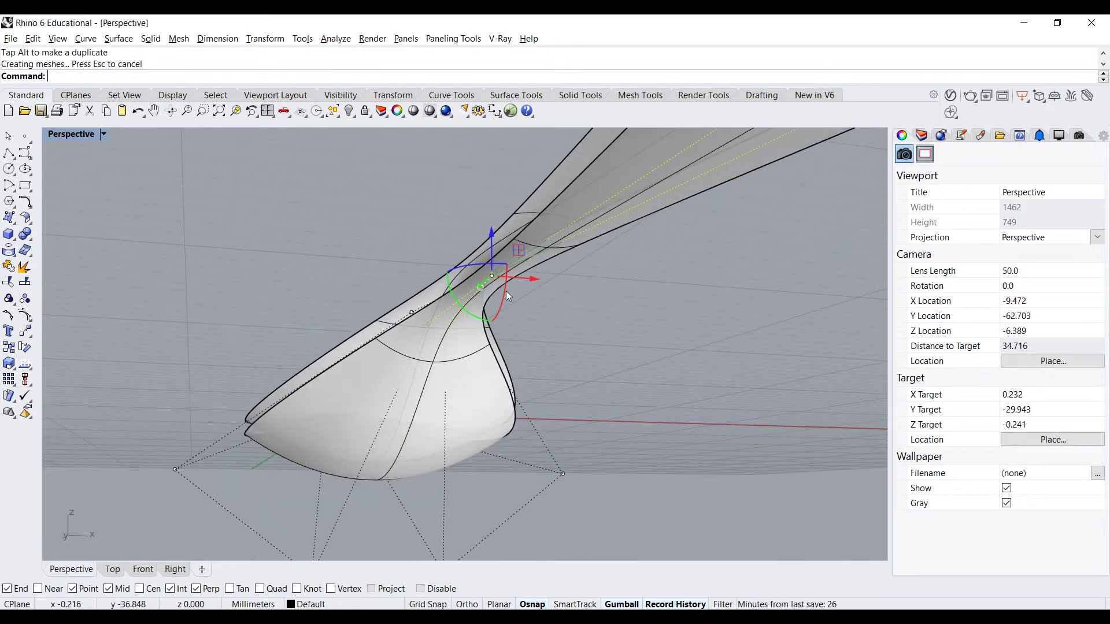
drag(502, 246, 570, 361)
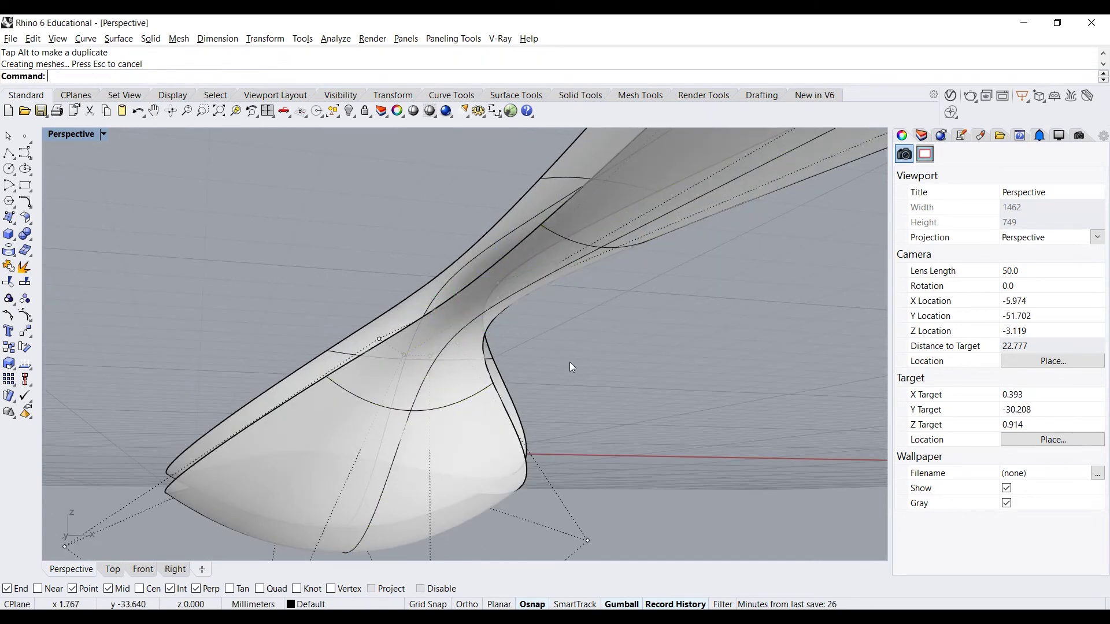
Raise the four control points at the start of the handle slightly along Z to refine the gap.
scroll(638, 368, down, 5)
right_drag(638, 369, 559, 279)
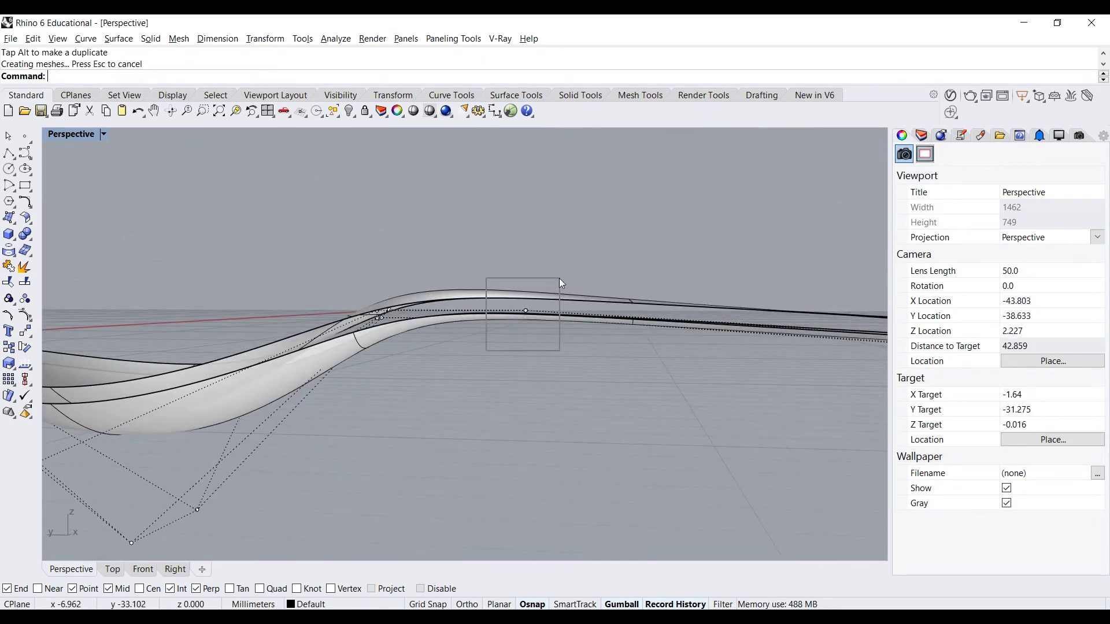
drag(550, 298, 527, 265)
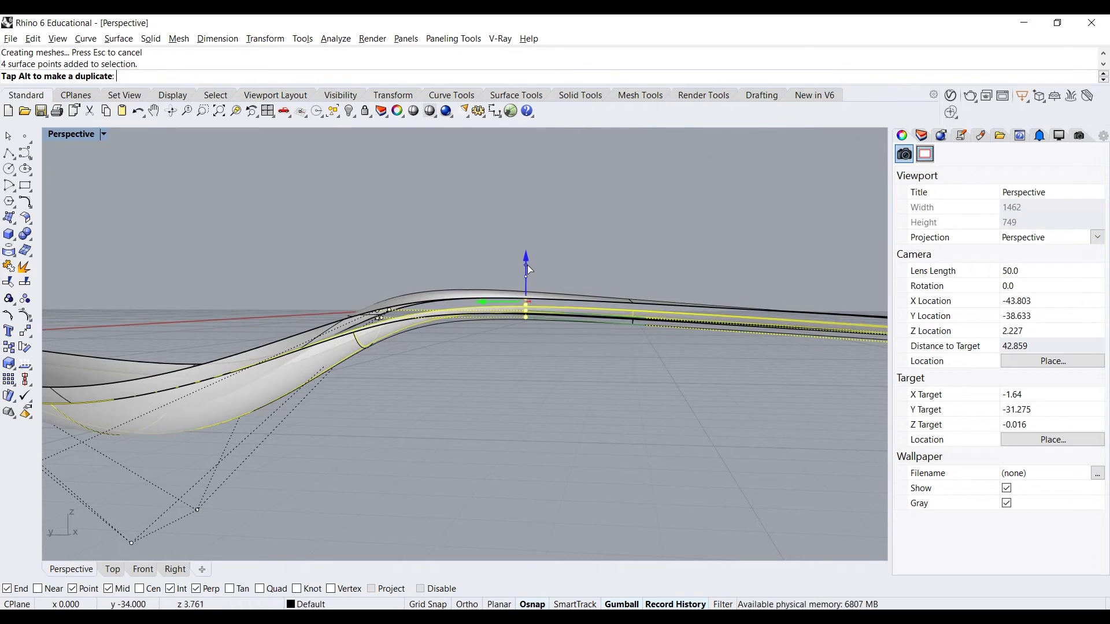
key(Escape)
Inspect the two-layer spoon and the control points of its bottom surface from above, the side and below.
right_drag(553, 266, 566, 313)
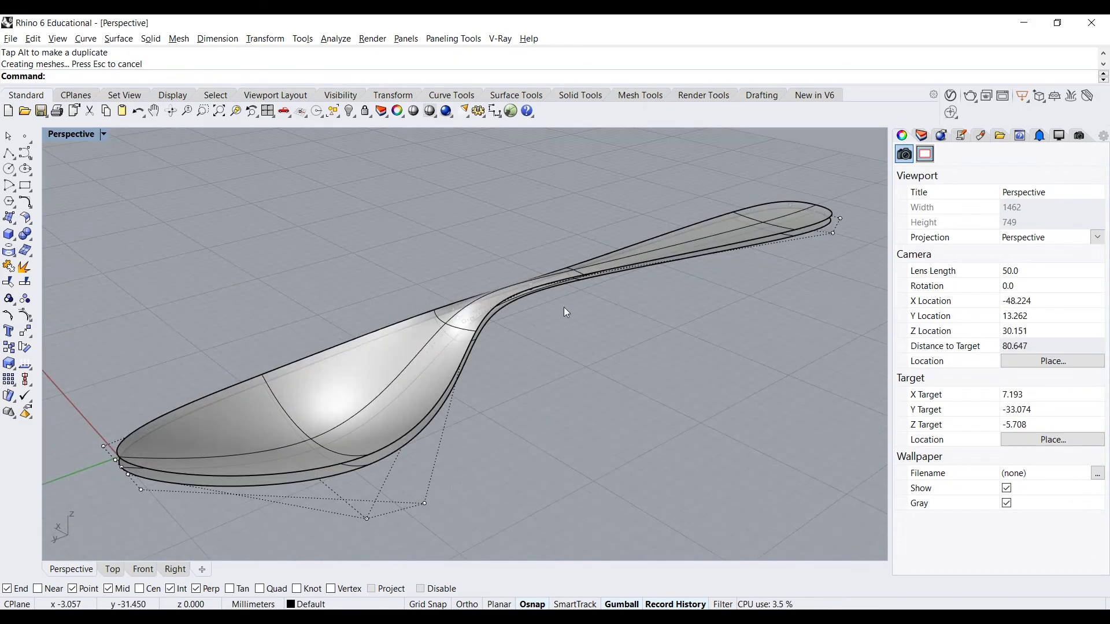
right_drag(506, 330, 309, 390)
drag(146, 286, 578, 494)
key(Escape)
right_drag(519, 443, 595, 376)
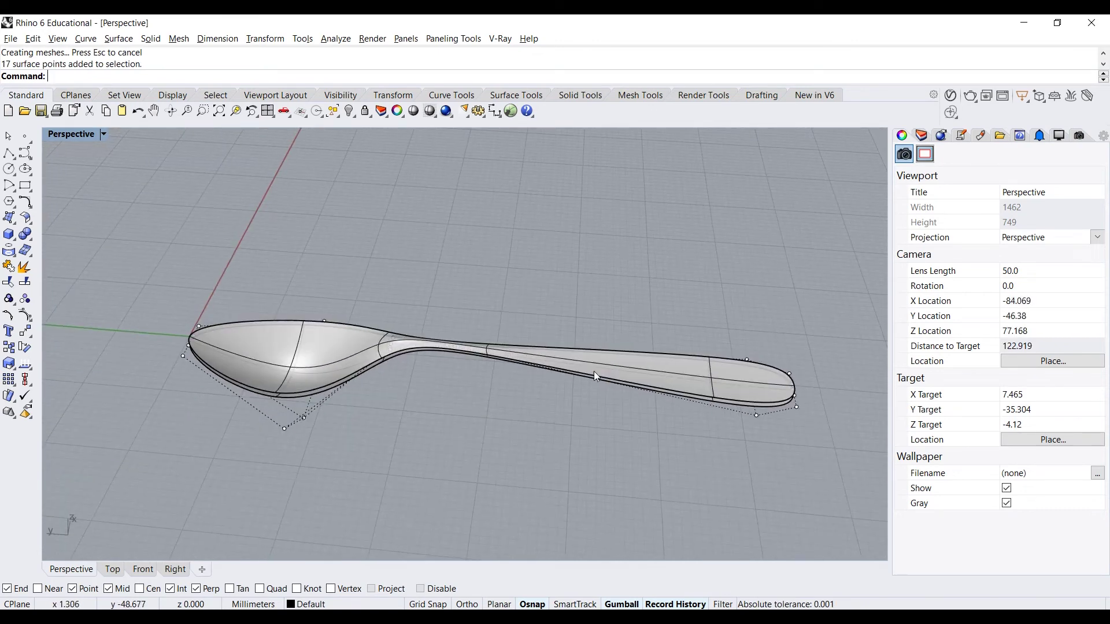
right_drag(633, 420, 550, 393)
right_drag(450, 382, 469, 378)
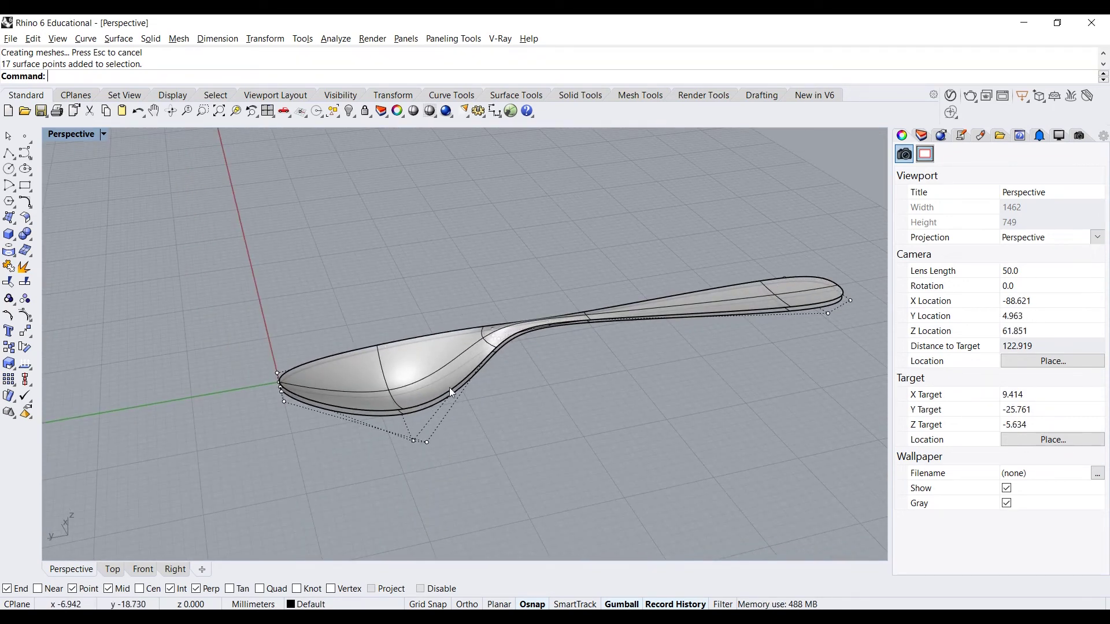
right_drag(454, 391, 403, 363)
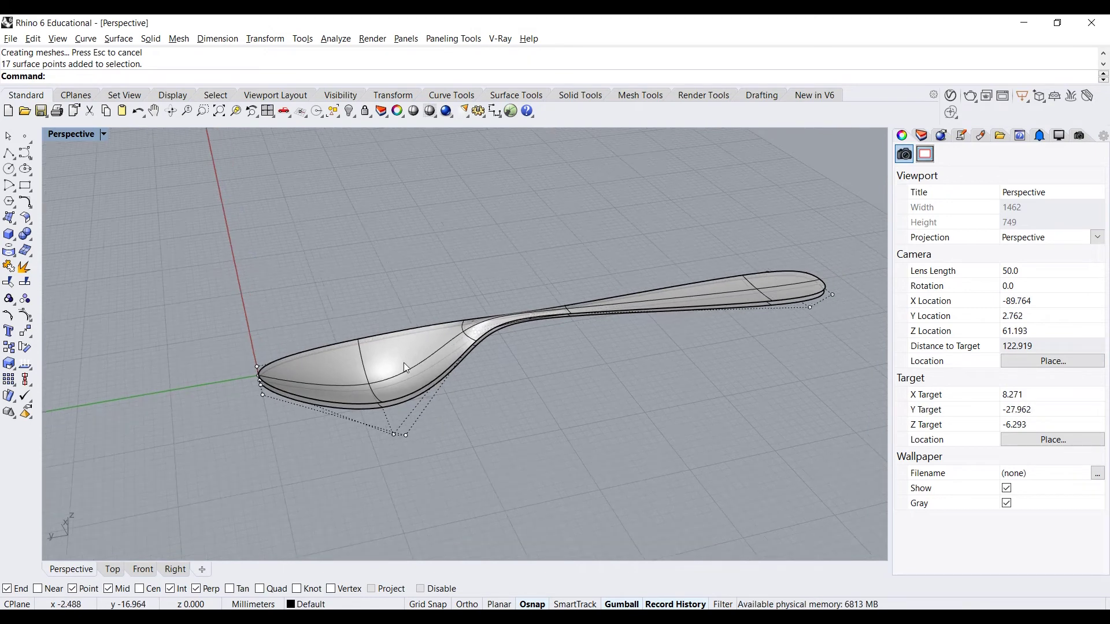
click(403, 363)
click(492, 410)
right_drag(484, 394, 468, 312)
drag(325, 409, 428, 296)
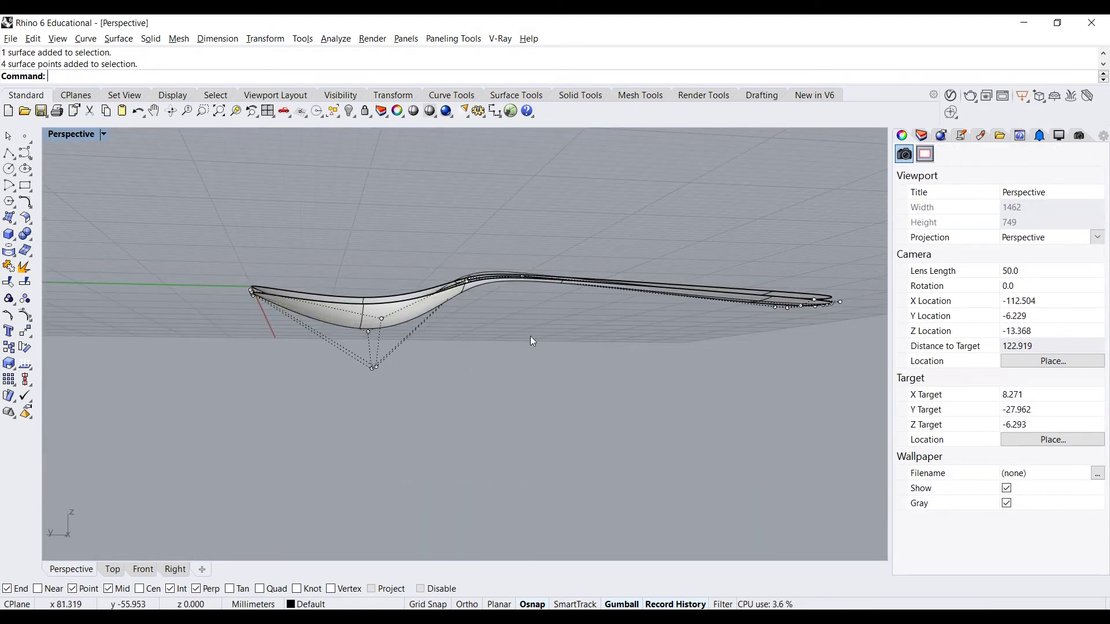
right_drag(429, 297, 440, 341)
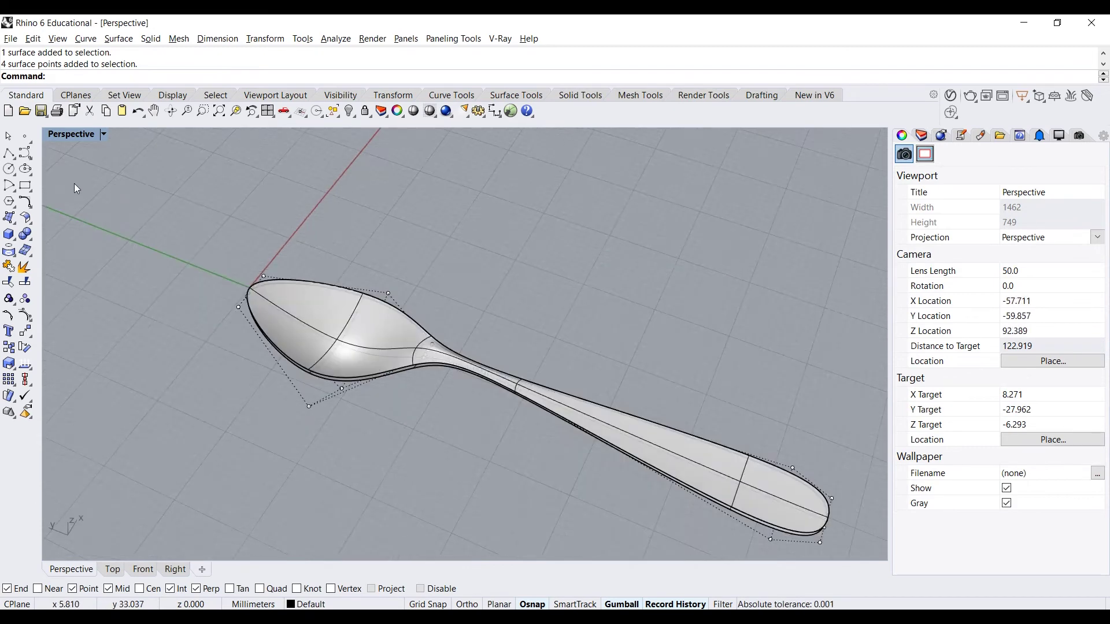
Draw an open, wavy degree-3 control point curve in the empty space beside the spoon.
click(25, 153)
scroll(389, 229, down, 4)
right_drag(389, 229, 333, 249)
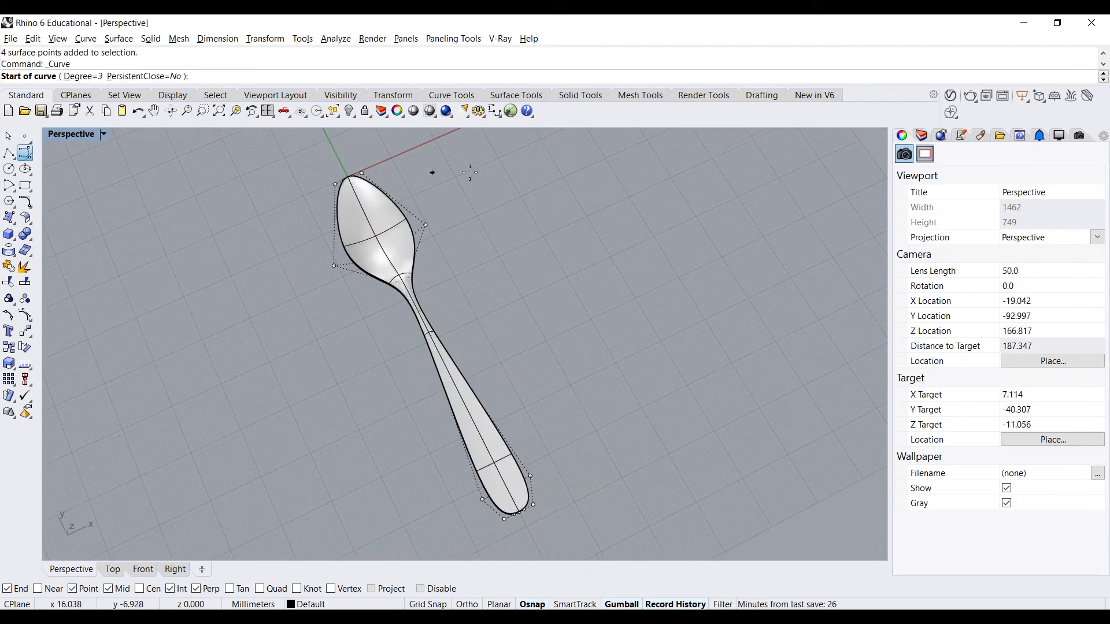
click(493, 174)
click(524, 207)
click(476, 241)
click(493, 330)
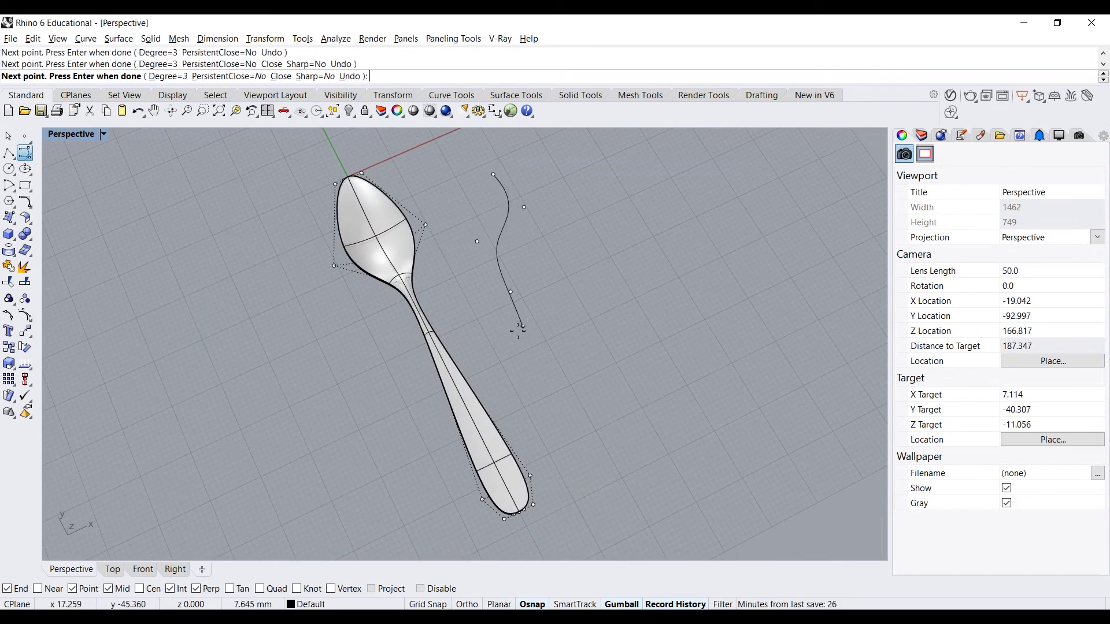
click(513, 335)
key(Return)
click(555, 230)
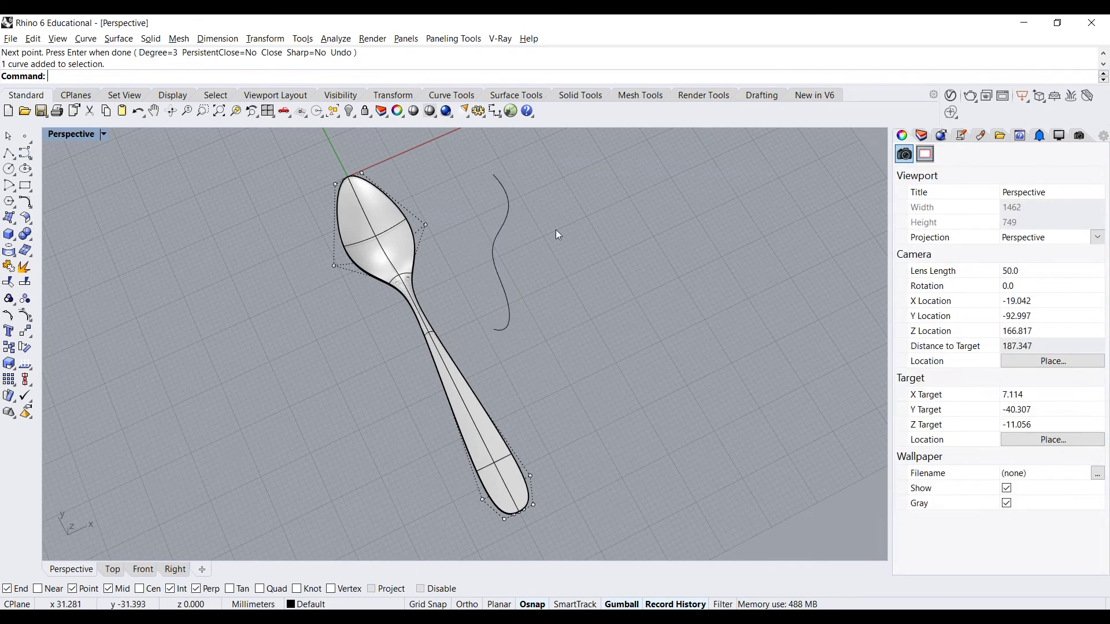
Draw a second wavy degree-3 control point curve with many closely spaced points beside the first one.
key(Return)
click(522, 169)
click(540, 178)
click(537, 199)
click(527, 212)
click(536, 225)
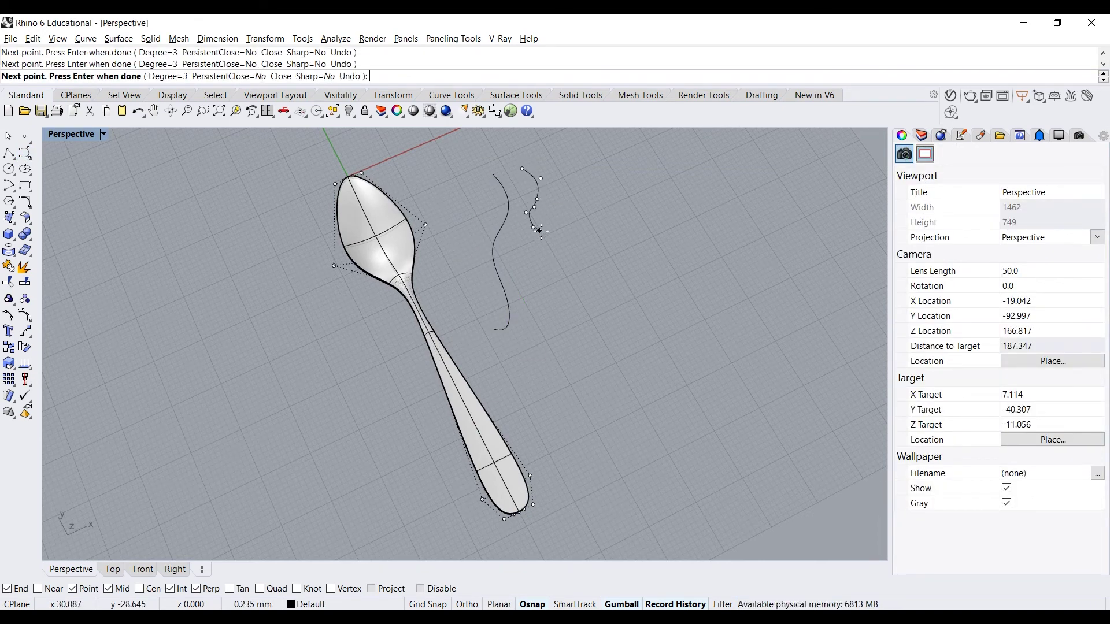
click(541, 240)
click(534, 249)
click(537, 284)
click(536, 306)
click(539, 319)
key(Return)
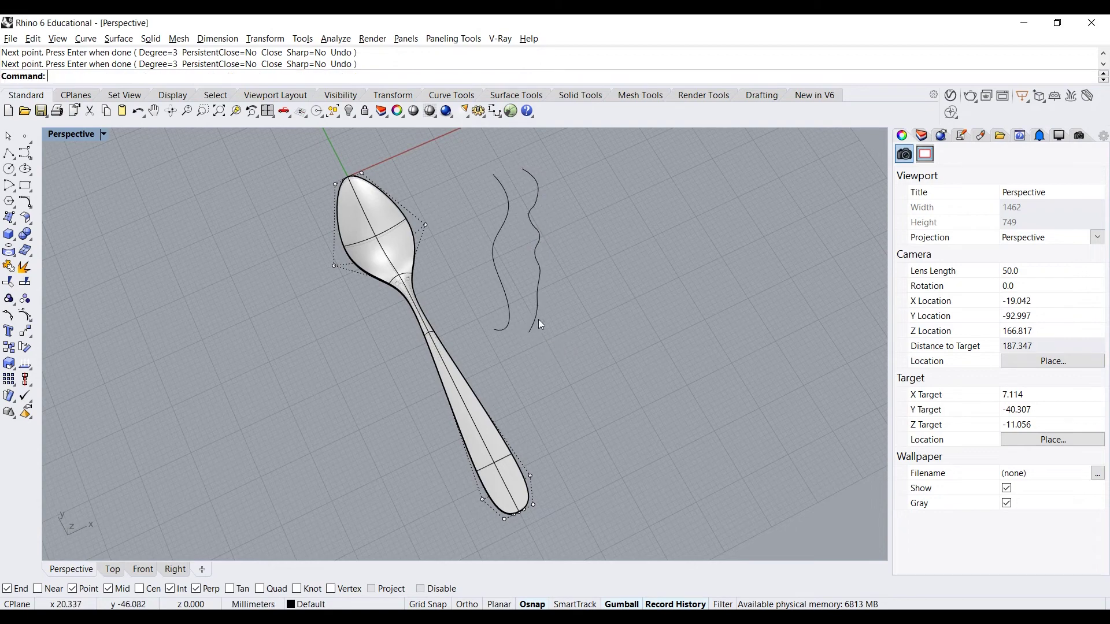
Turn on the control points of both wavy curves.
right_drag(539, 319, 525, 314)
scroll(525, 314, up, 5)
scroll(549, 363, down, 3)
drag(549, 363, 448, 325)
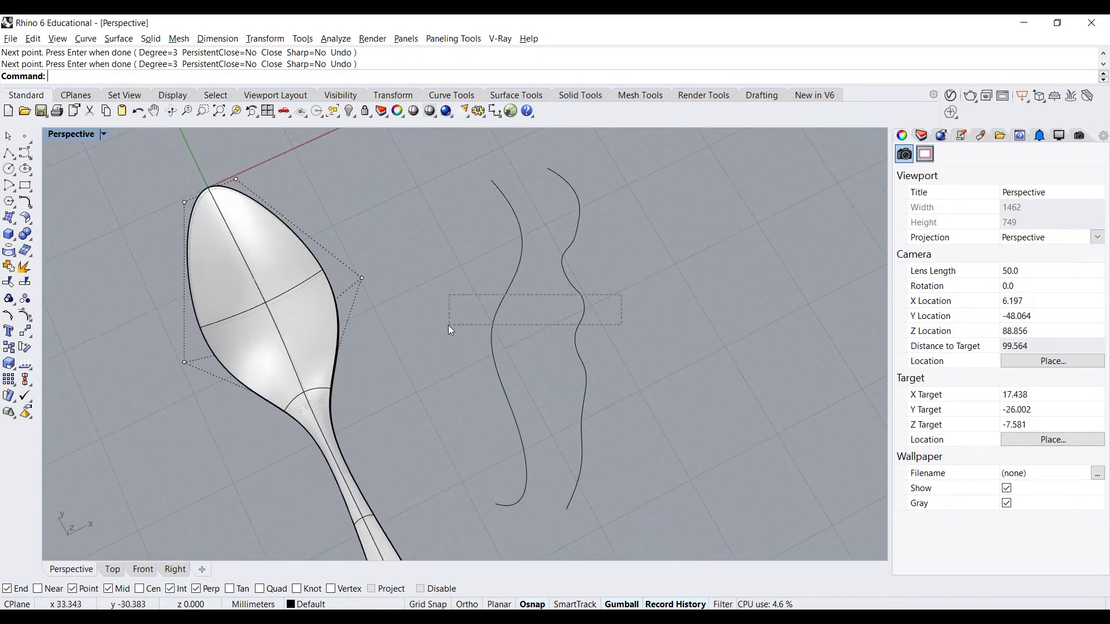
key(F10)
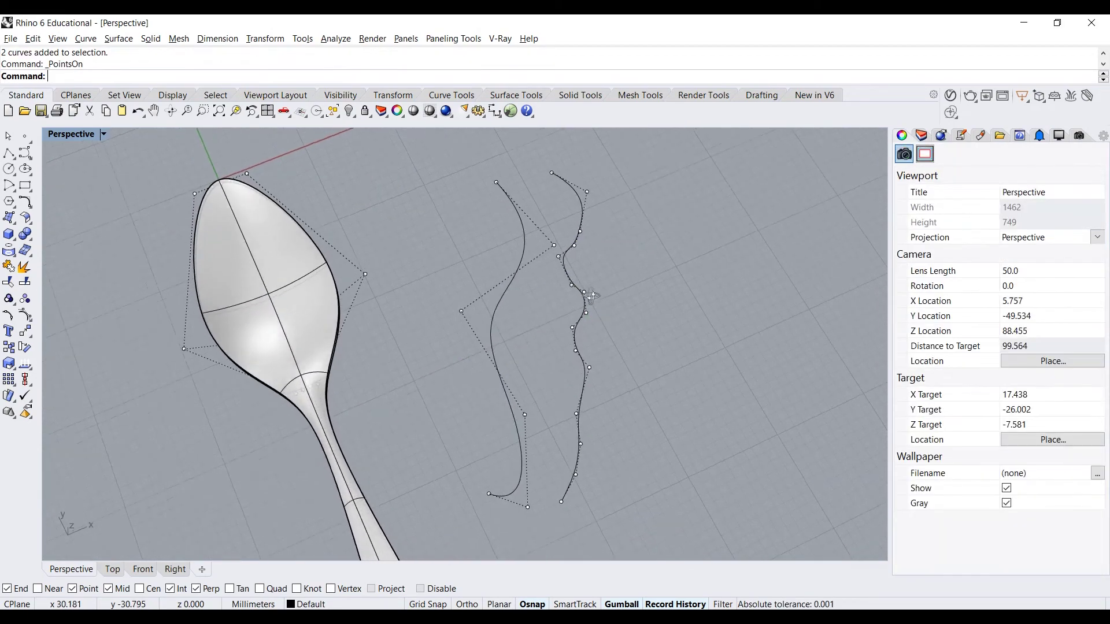
Compare the control point spacing of the two wavy curves, picking points on the densely spaced one.
scroll(560, 275, up, 4)
click(561, 244)
drag(580, 220, 619, 273)
scroll(590, 279, down, 8)
click(625, 282)
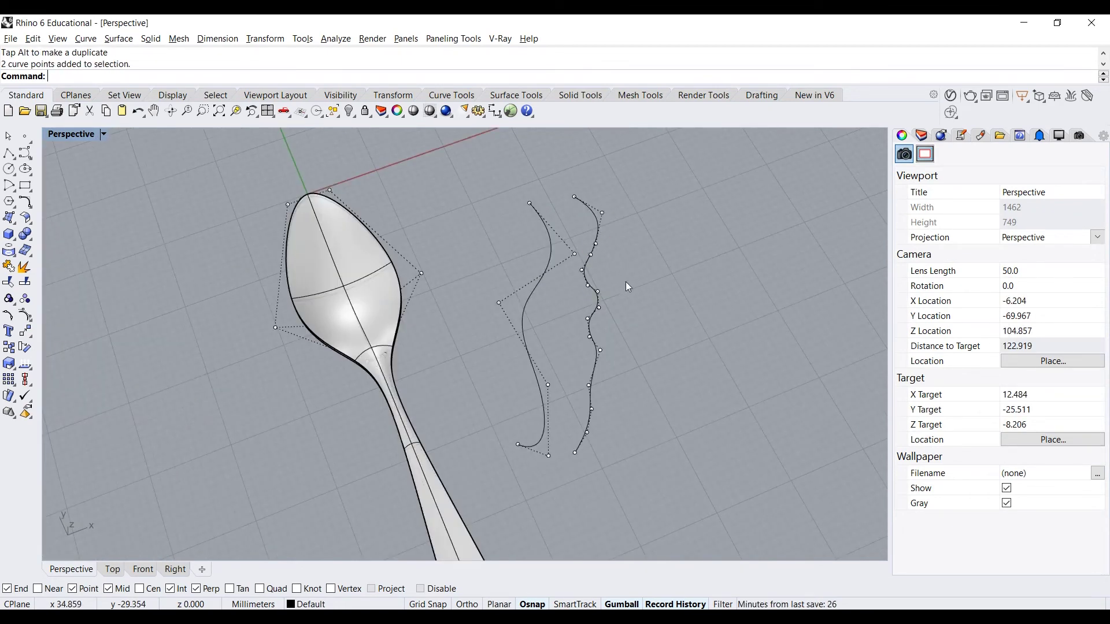
scroll(601, 262, up, 8)
scroll(544, 303, down, 6)
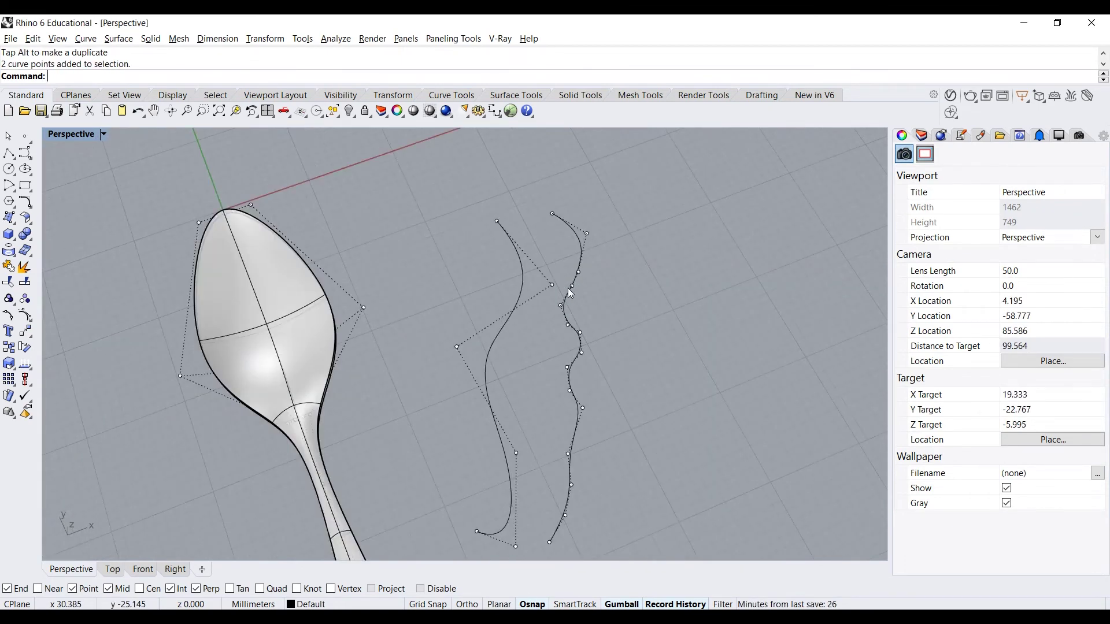
click(581, 329)
click(623, 371)
Delete both wavy demonstration curves beside the spoon.
click(571, 361)
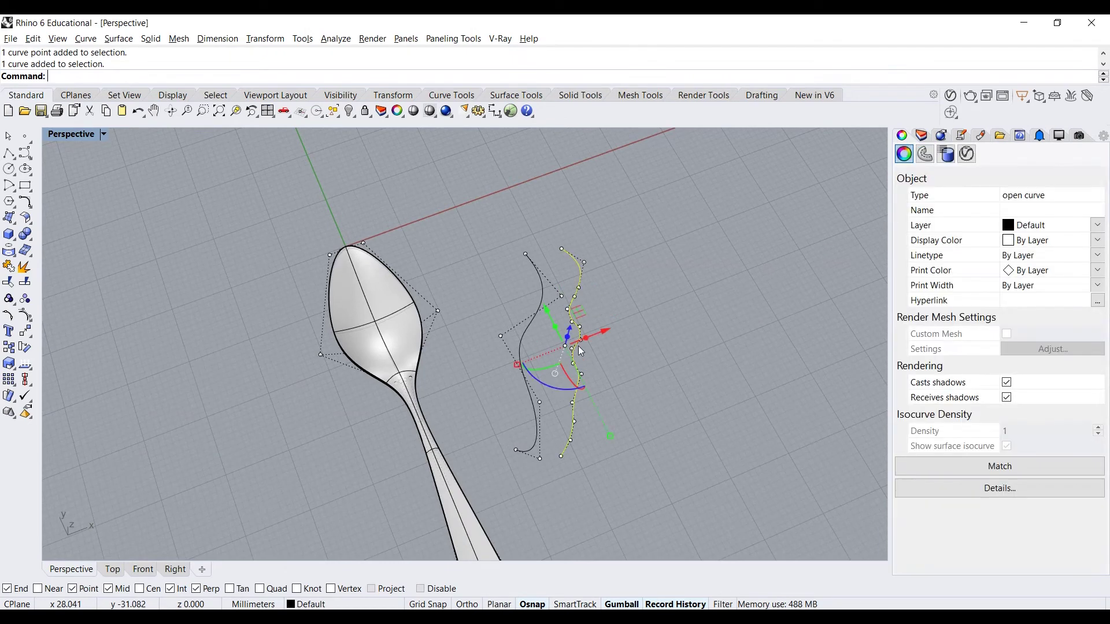
key(Delete)
click(530, 330)
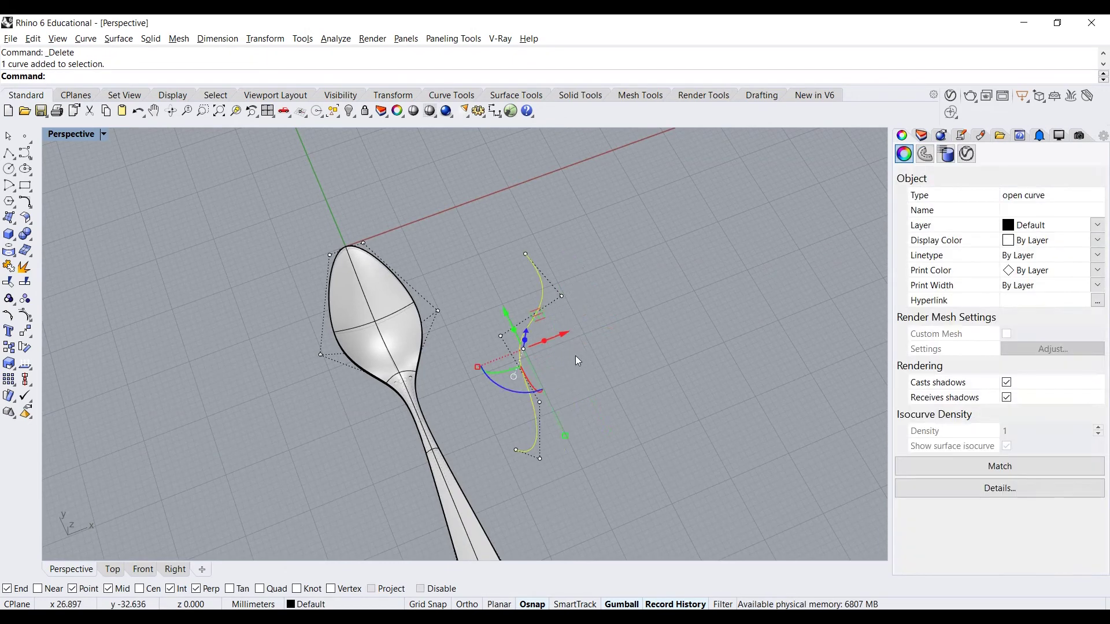
mouse_move(575, 355)
right_down()
mouse_move(561, 340)
mouse_move(425, 325)
mouse_move(507, 327)
mouse_move(449, 345)
mouse_move(470, 312)
mouse_move(557, 291)
mouse_move(589, 248)
mouse_move(609, 289)
mouse_move(331, 370)
right_up()
key(Delete)
Check the gap between the two spoon surfaces from the side and turn off the bottom surface's control points.
right_drag(517, 337, 501, 259)
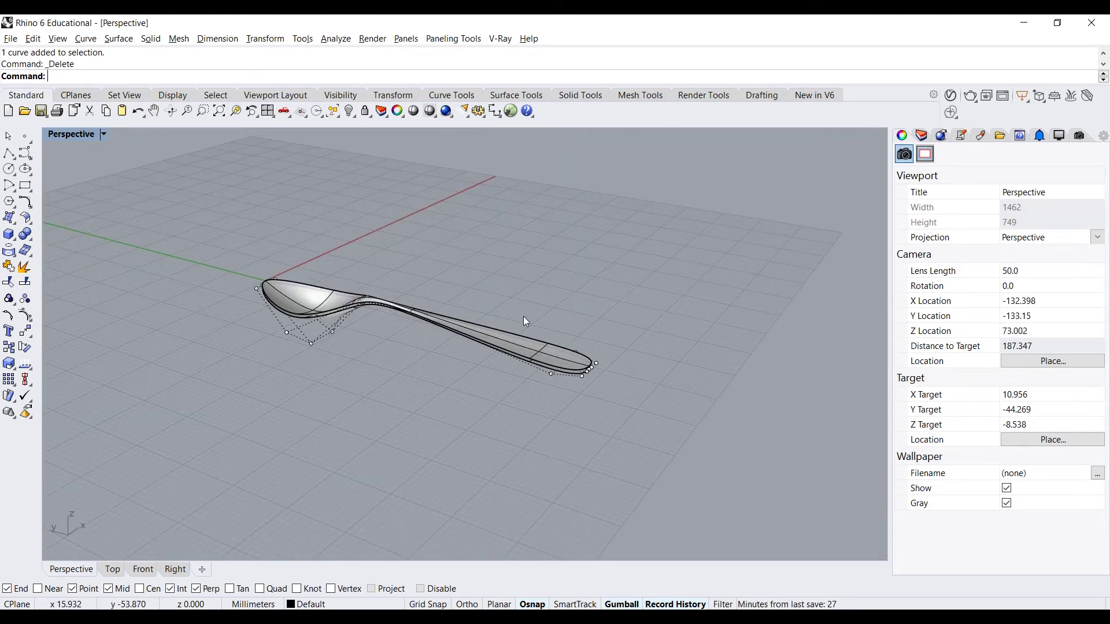
scroll(551, 330, up, 3)
right_drag(458, 359, 465, 333)
right_drag(393, 344, 543, 320)
scroll(686, 293, up, 3)
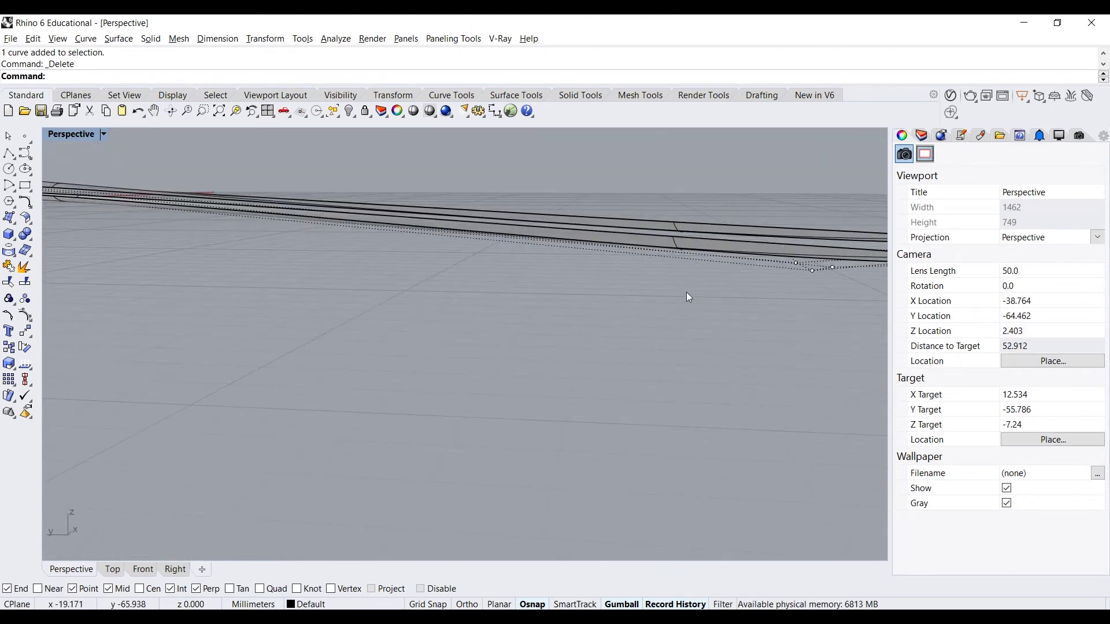
right_drag(685, 293, 466, 334)
scroll(429, 285, down, 3)
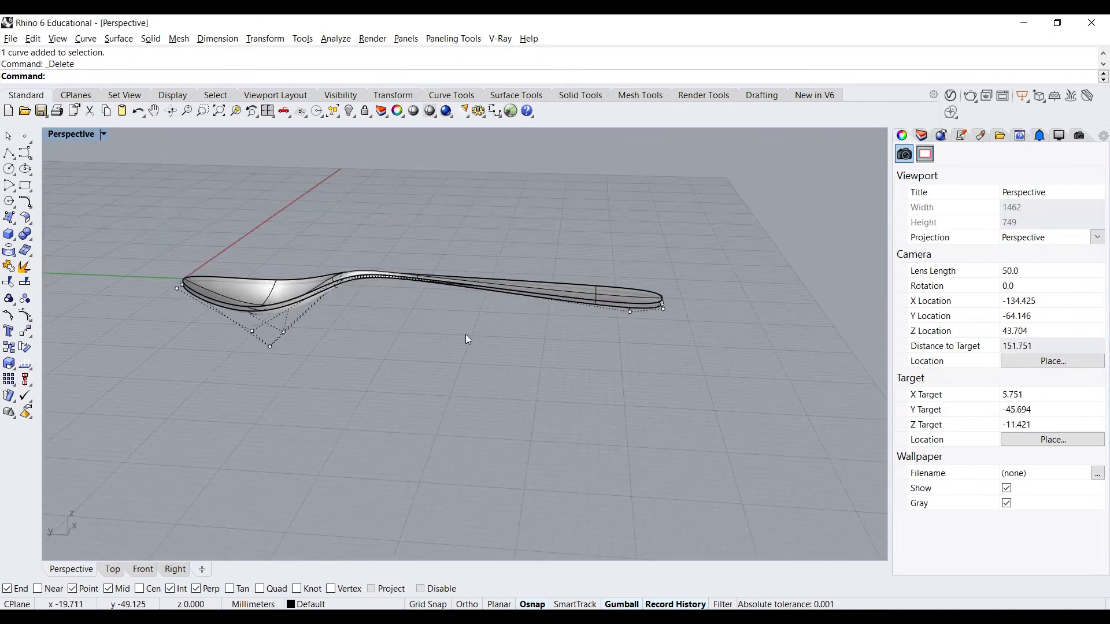
key(F11)
Try a Blend Surface between the top and bottom surface edges along one side of the spoon.
right_drag(399, 337, 335, 303)
scroll(419, 351, up, 2)
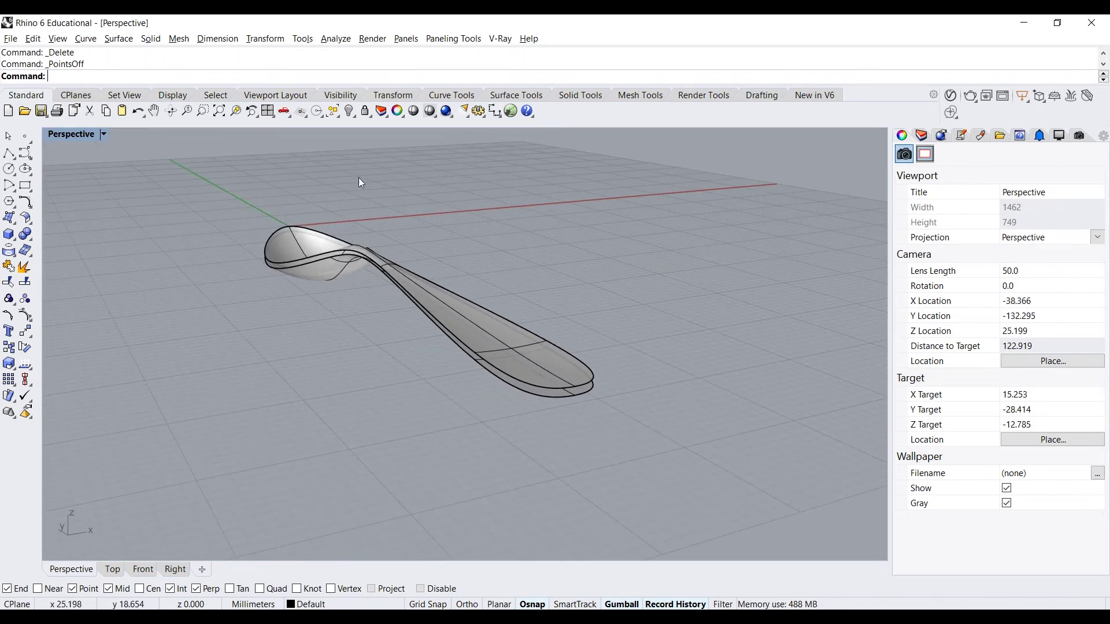
click(123, 39)
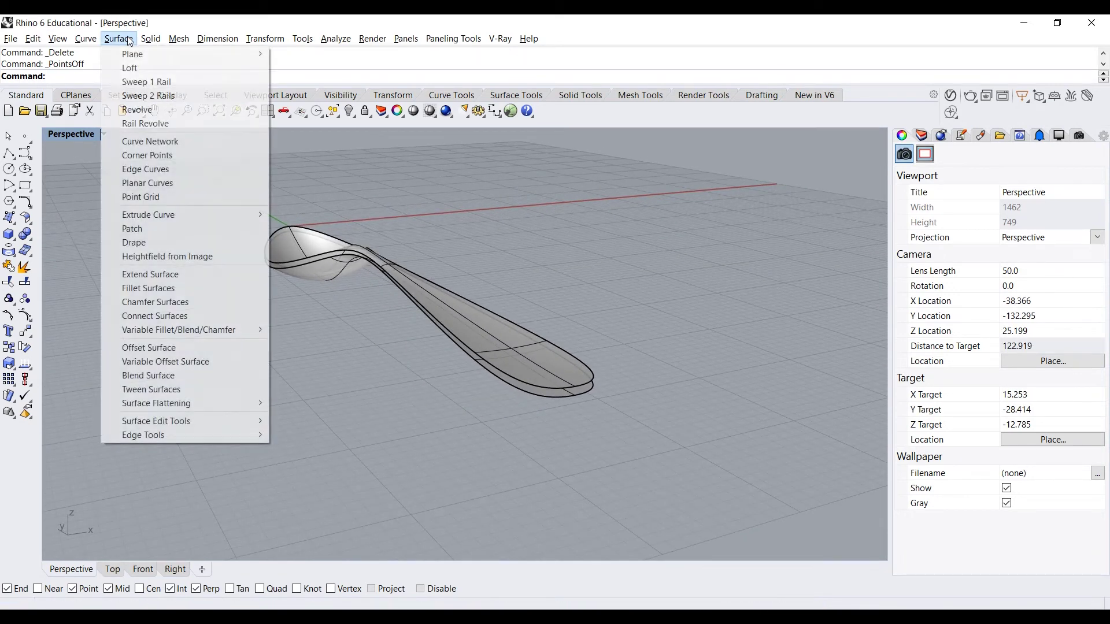
click(186, 381)
scroll(475, 373, up, 4)
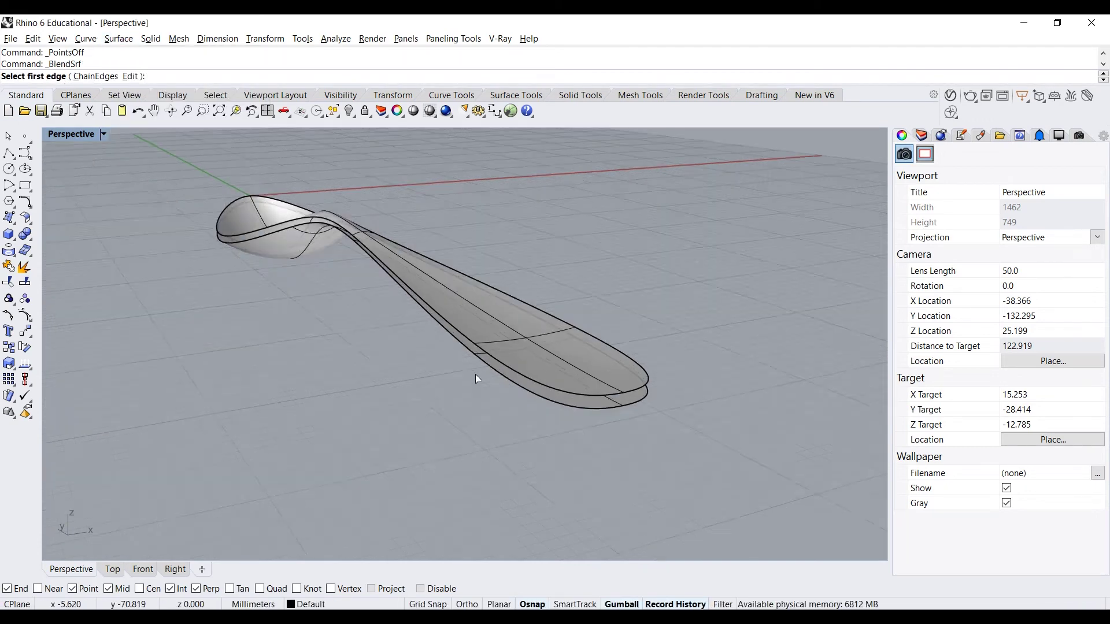
right_drag(418, 363, 345, 380)
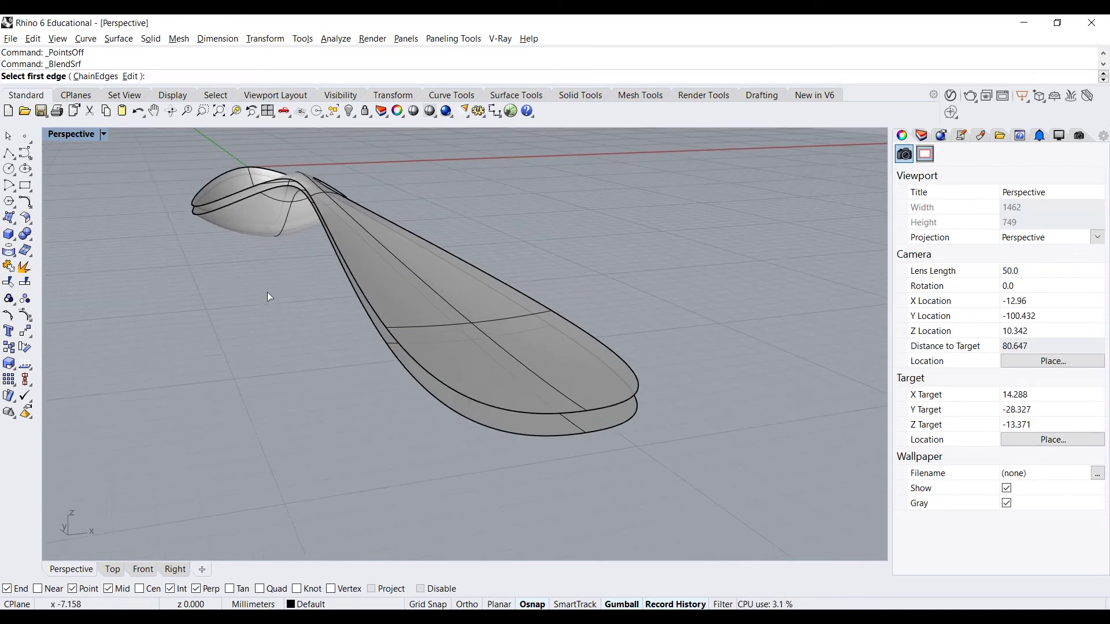
click(545, 415)
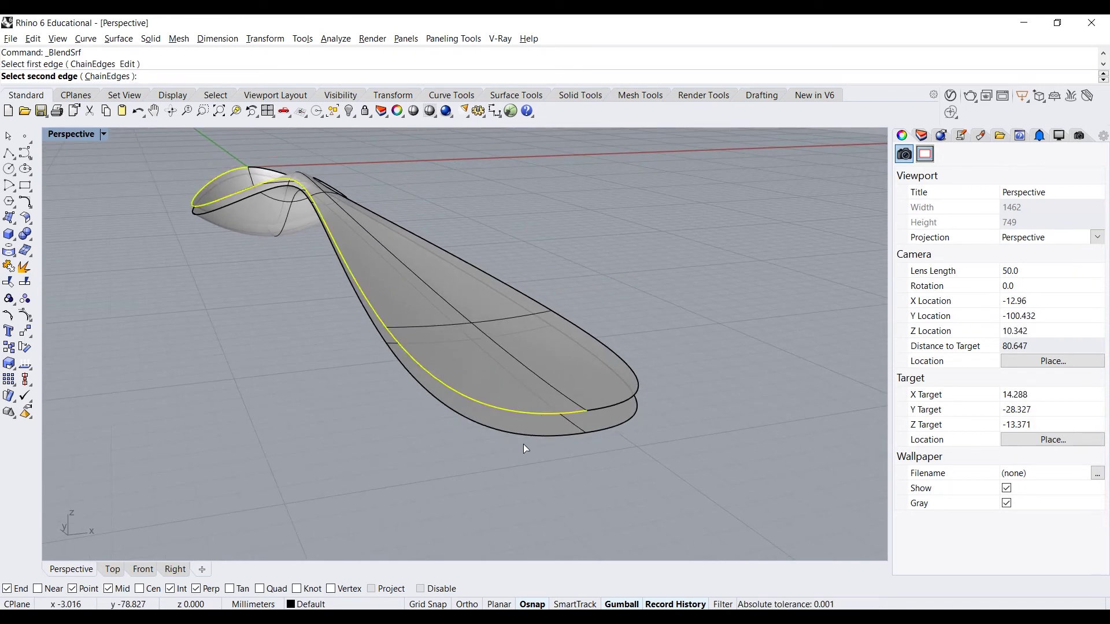
click(524, 437)
Lock the two blend bulge values together, try 0.39 for both edges, and cancel the one-sided blend.
right_drag(370, 417, 354, 345)
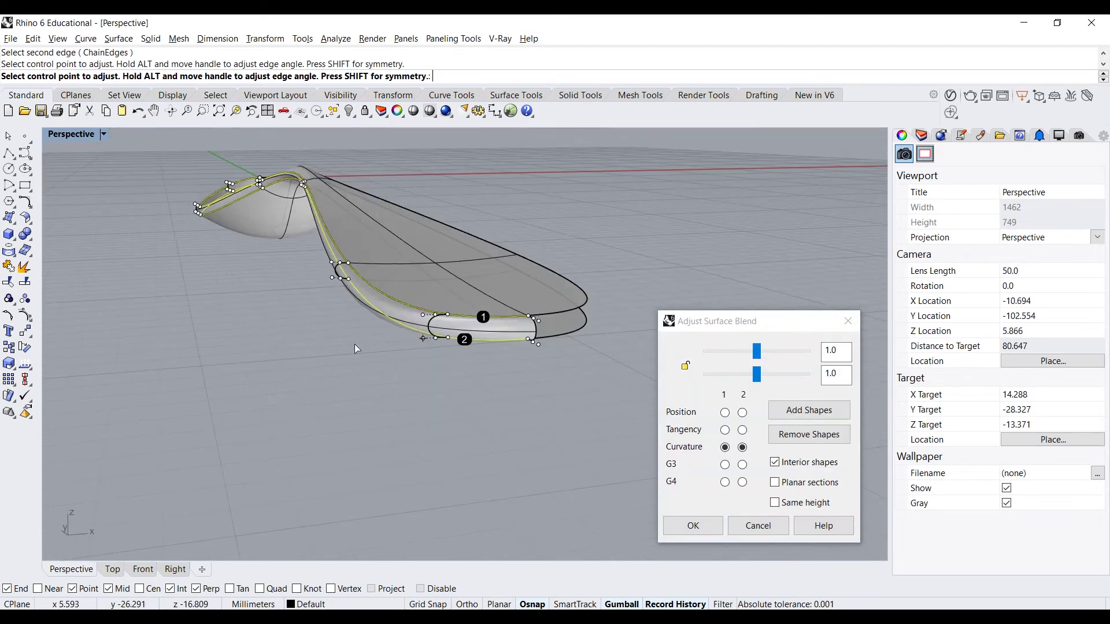
scroll(460, 353, up, 2)
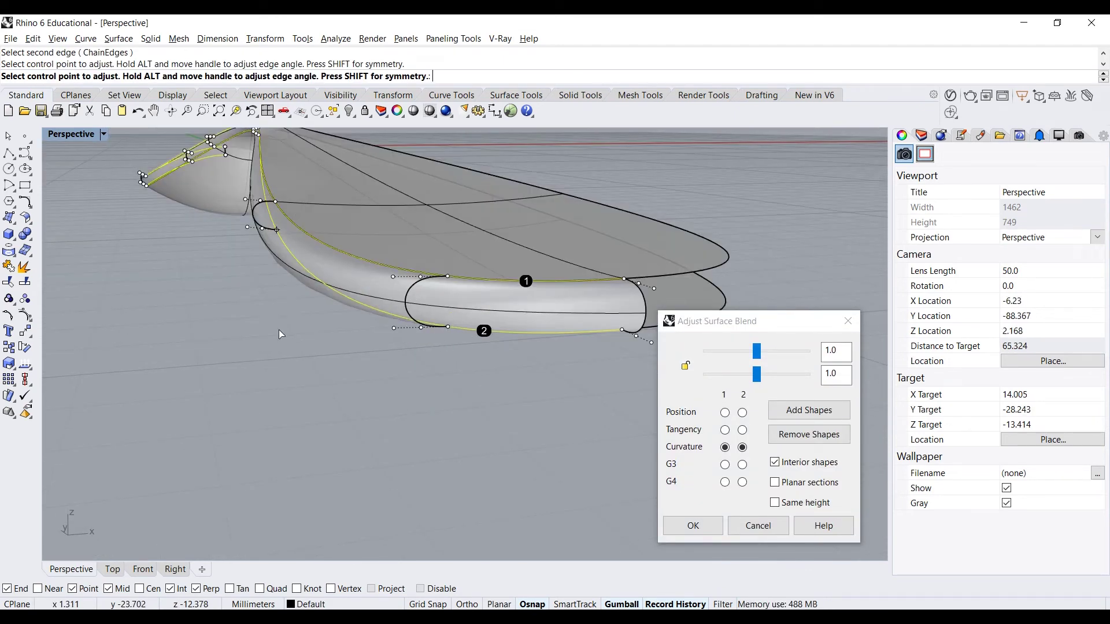
click(687, 367)
drag(756, 374, 724, 369)
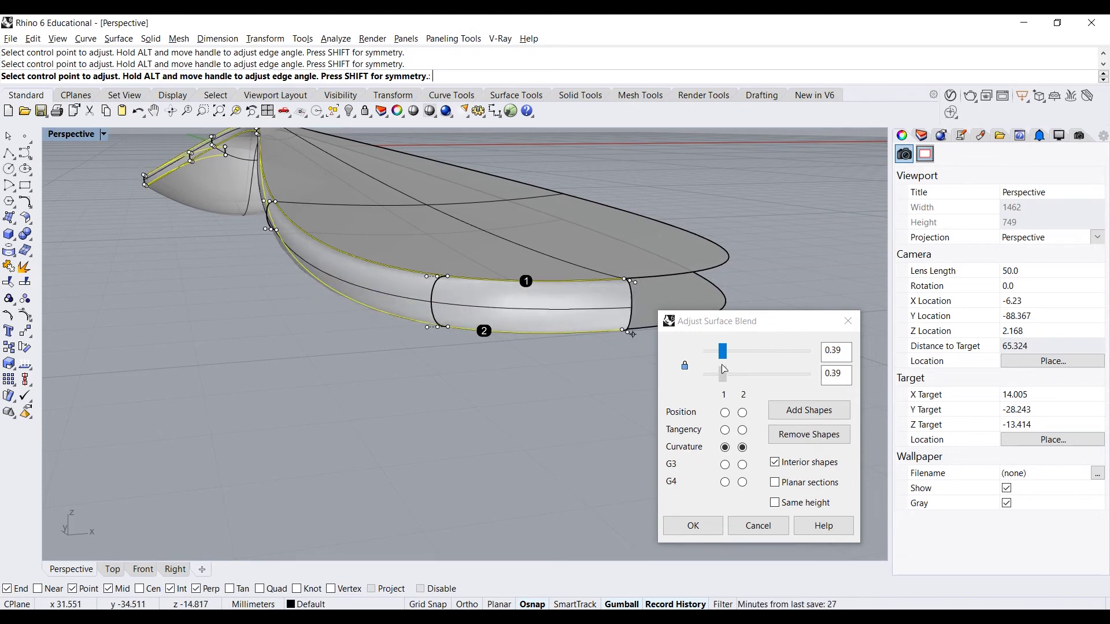
click(759, 530)
scroll(519, 334, down, 4)
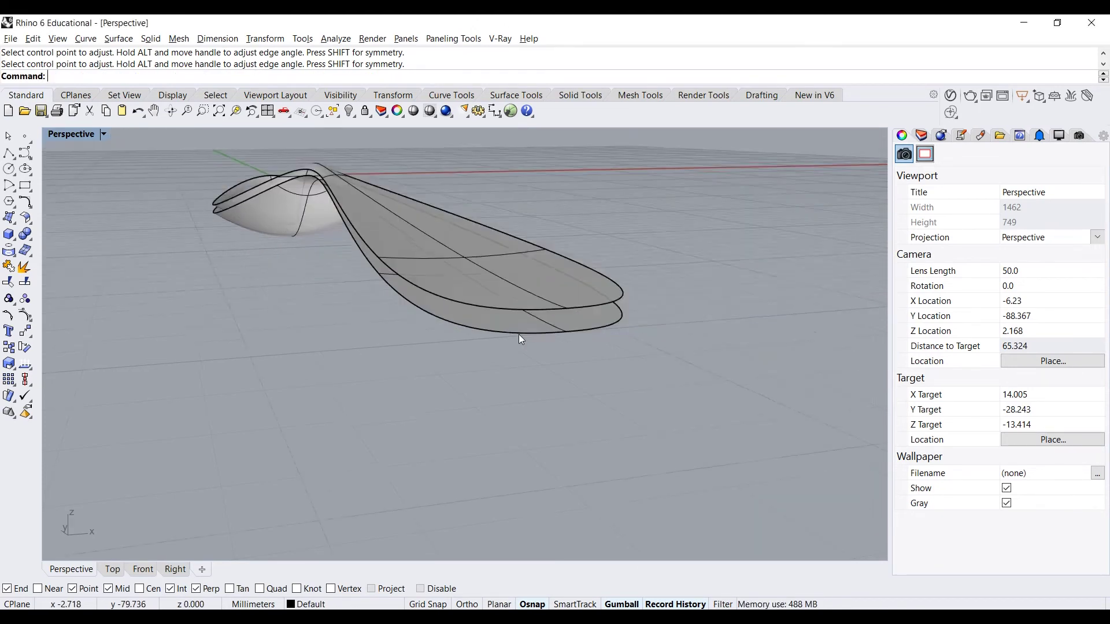
shift+right_drag(395, 276, 407, 314)
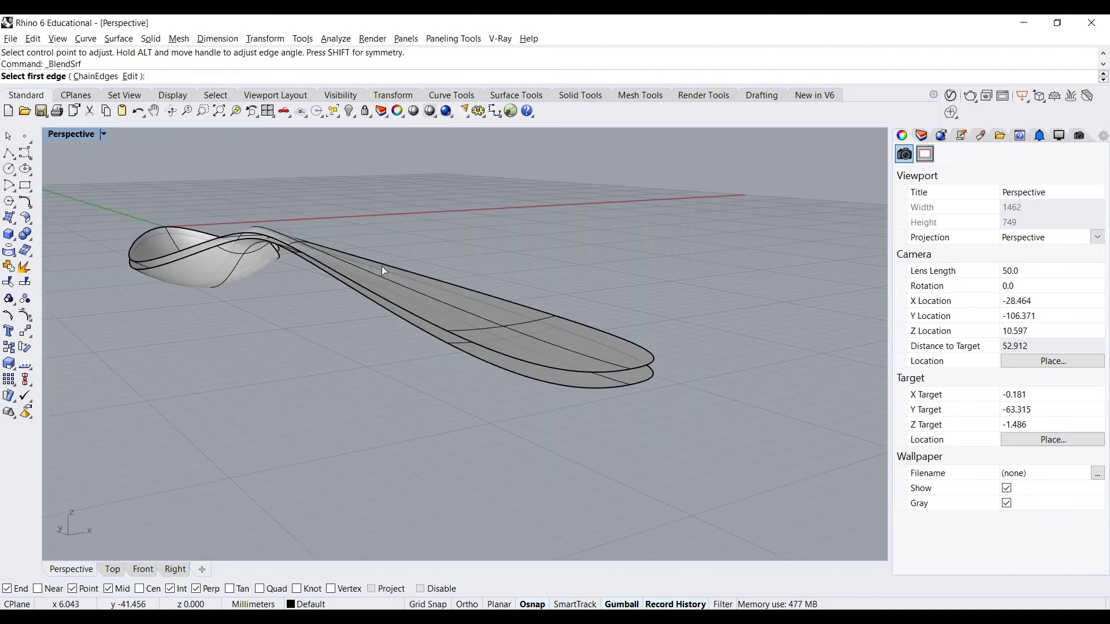
key(Escape)
right_drag(429, 236, 437, 236)
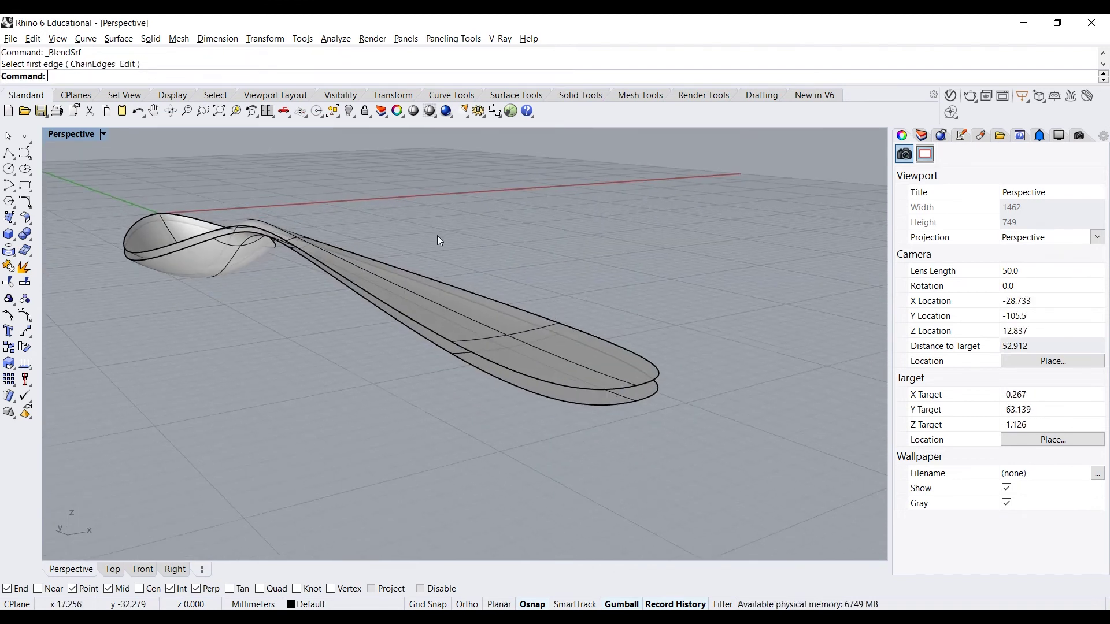
Start a Blend Surface using ChainEdges with AutoChain=Yes, chaining the full top surface outline and the full bottom surface outline.
click(120, 39)
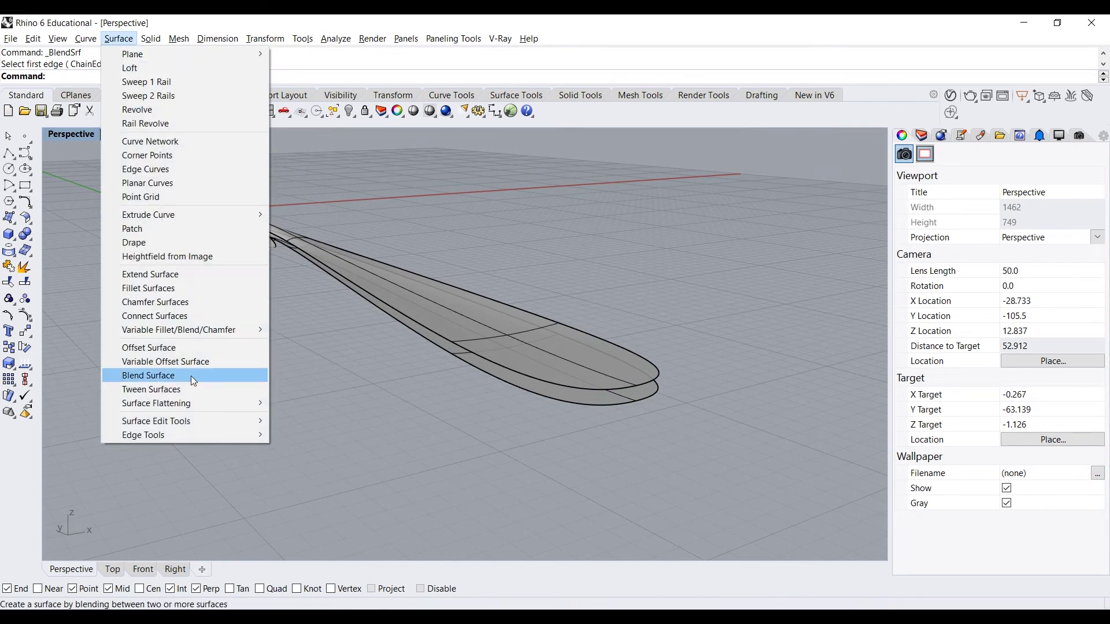
click(191, 376)
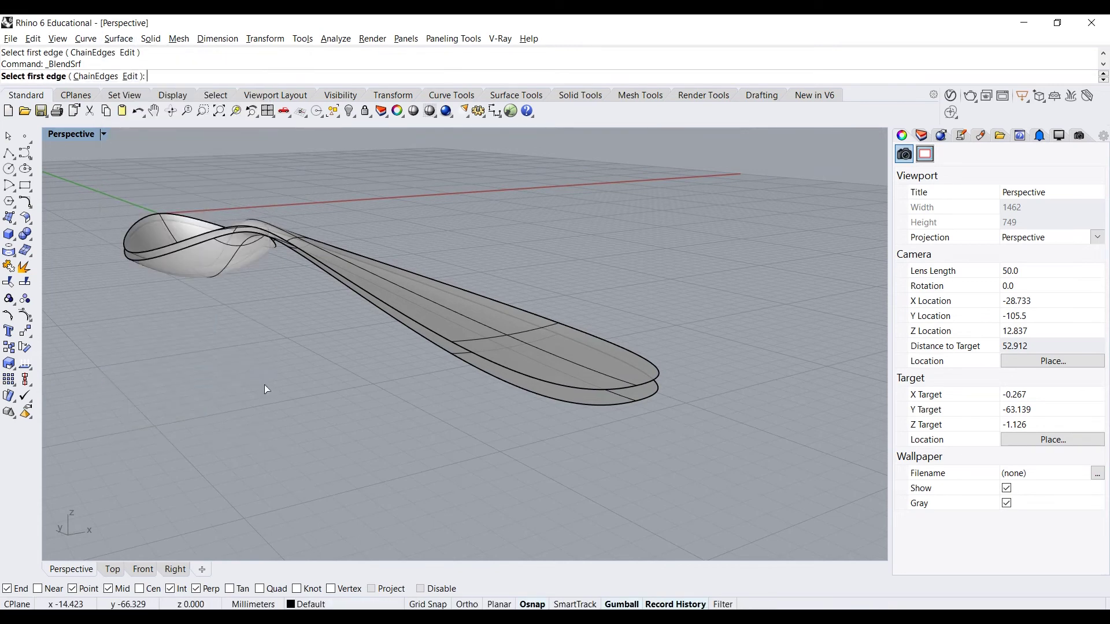
click(96, 76)
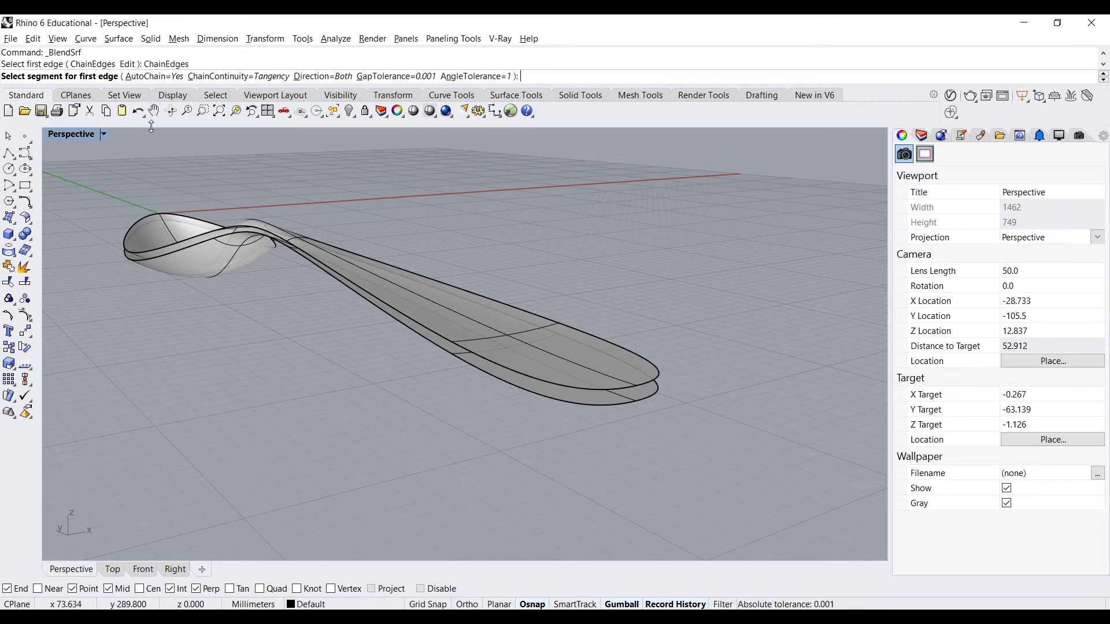
click(146, 78)
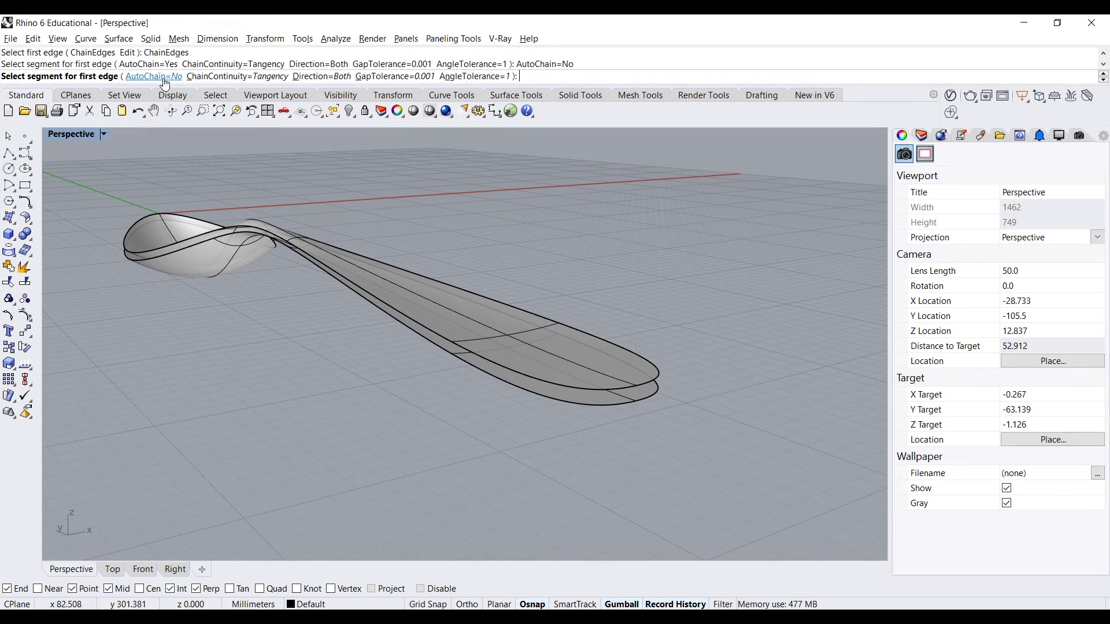
click(162, 79)
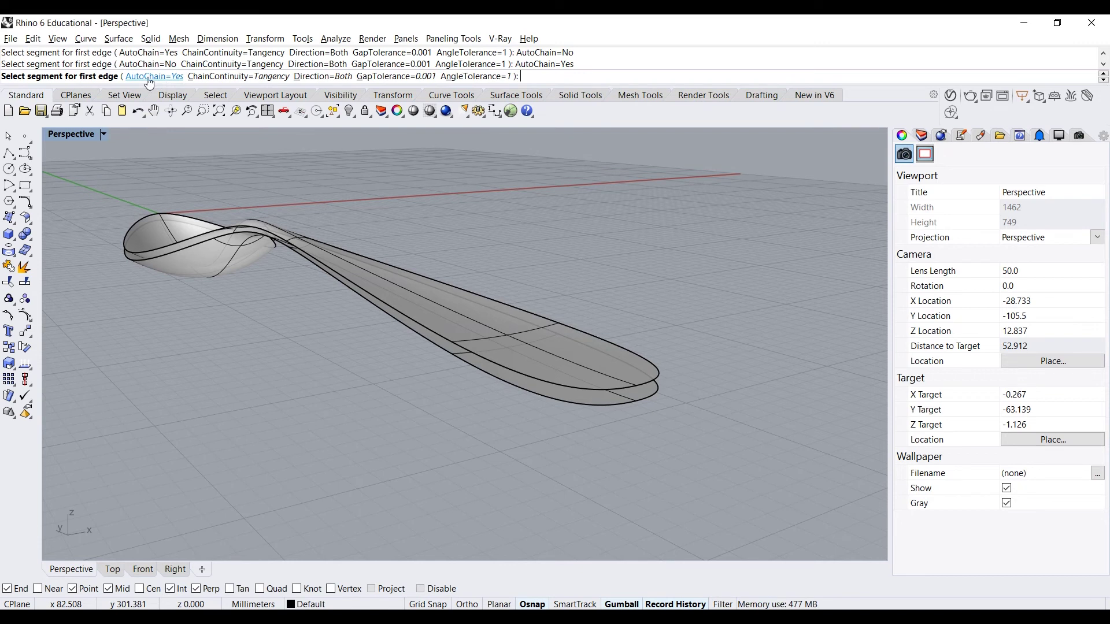
click(570, 385)
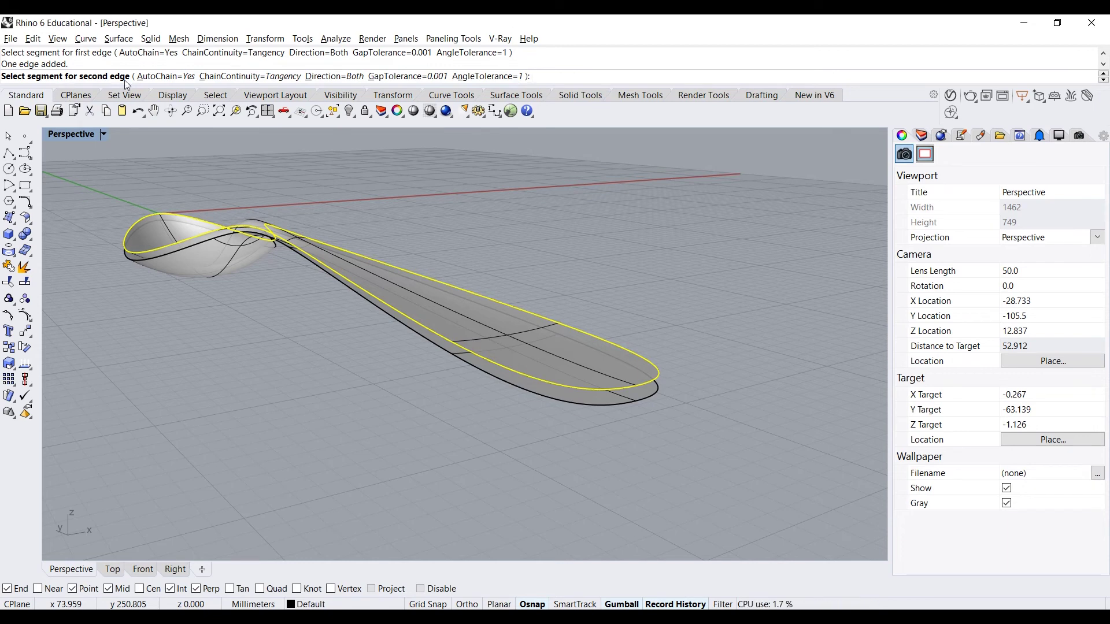
click(461, 363)
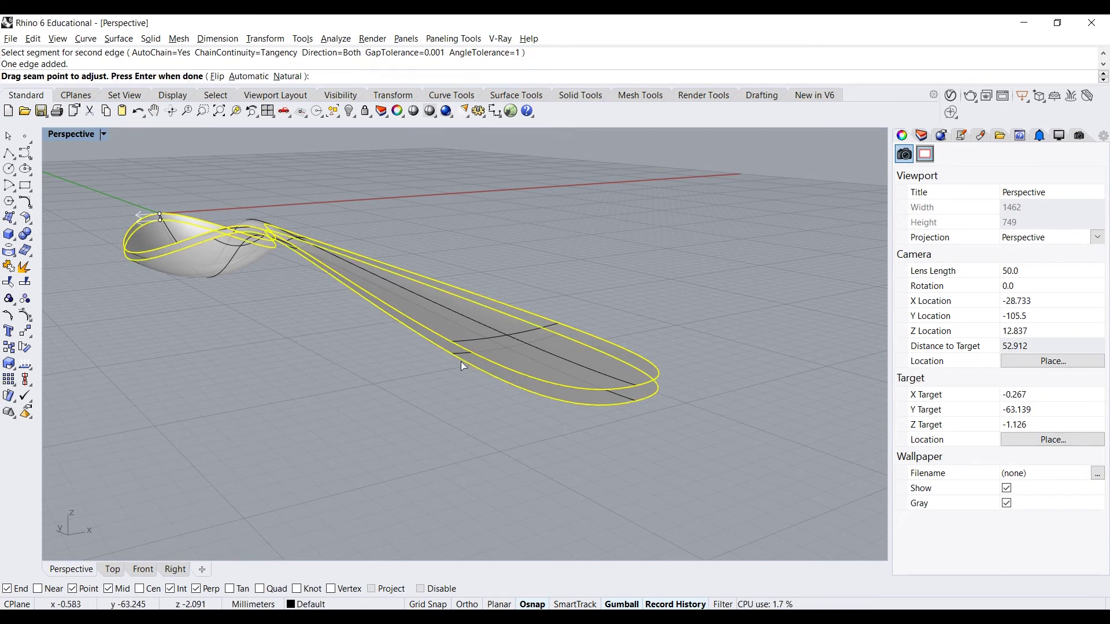
Check the alignment of the two seam points at the bowl's tip and accept them.
right_drag(348, 339, 152, 148)
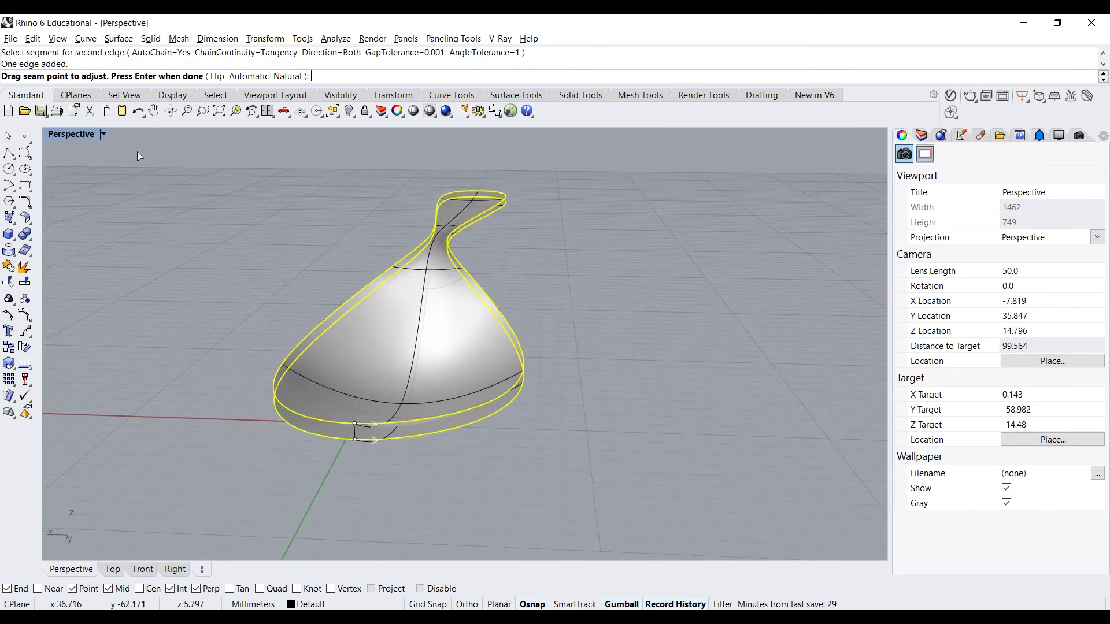
scroll(319, 413, up, 5)
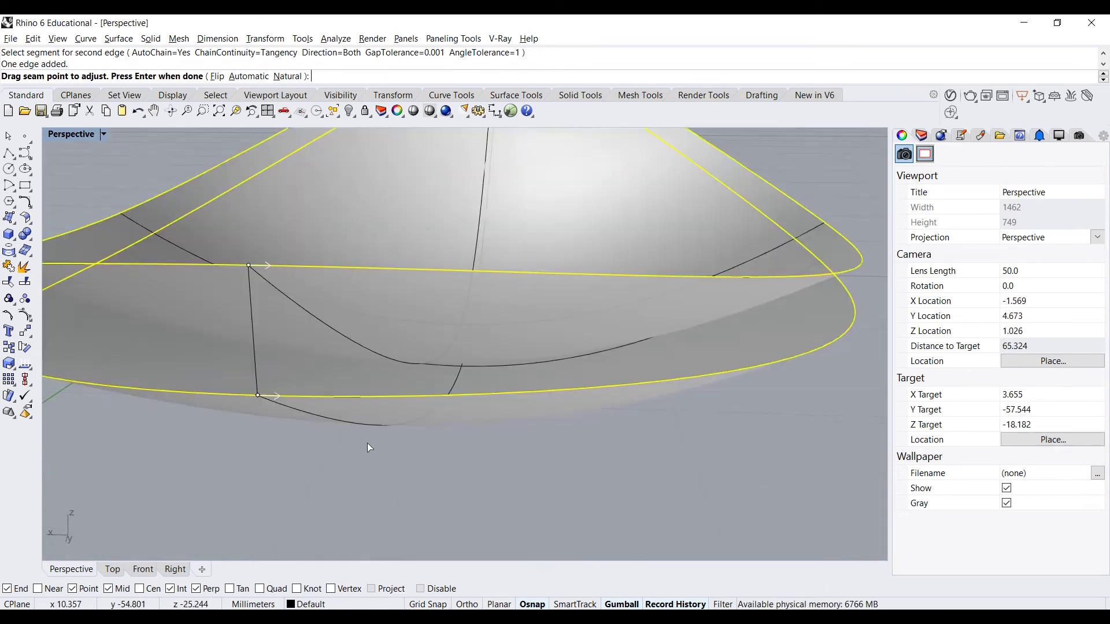
scroll(293, 359, down, 3)
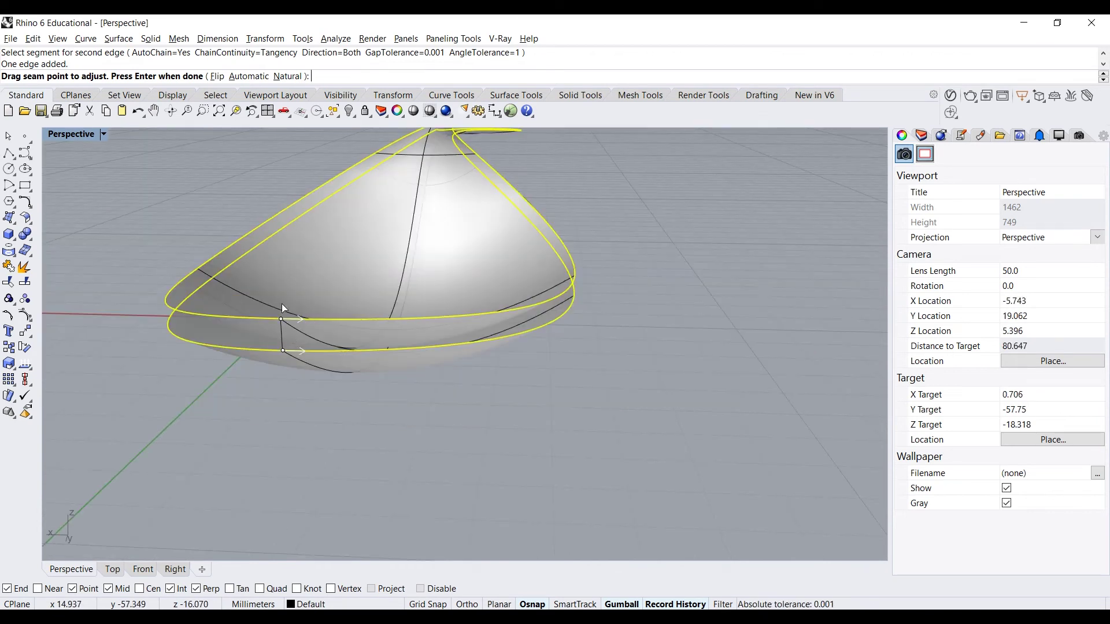
key(Return)
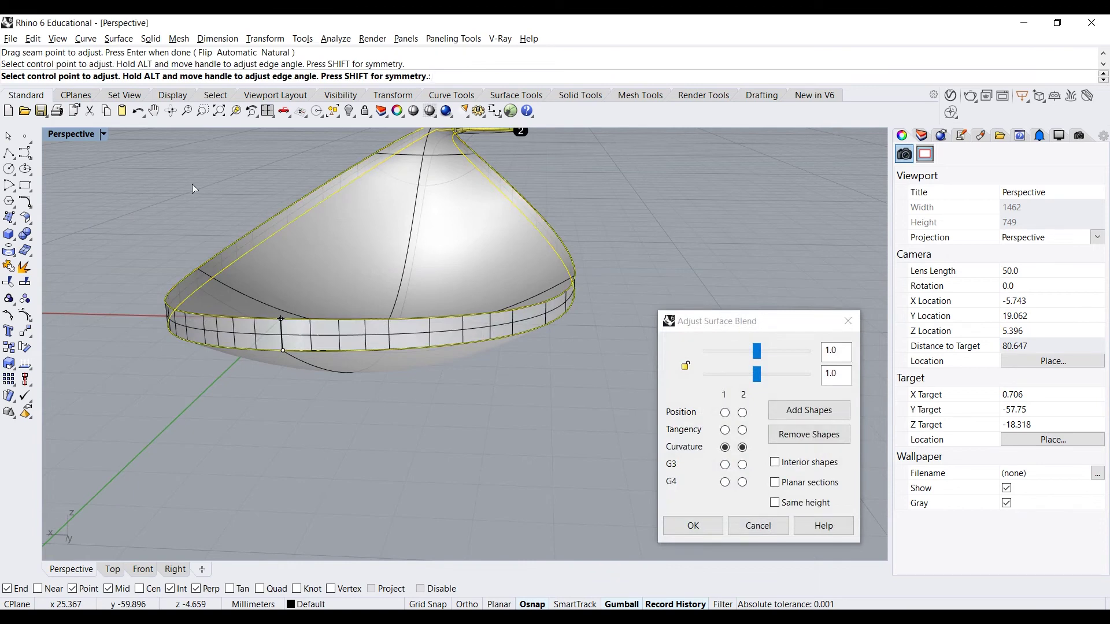
Set the blend to Tangency on both edges with Interior shapes enabled, and check the preview around the spoon.
click(725, 430)
click(775, 462)
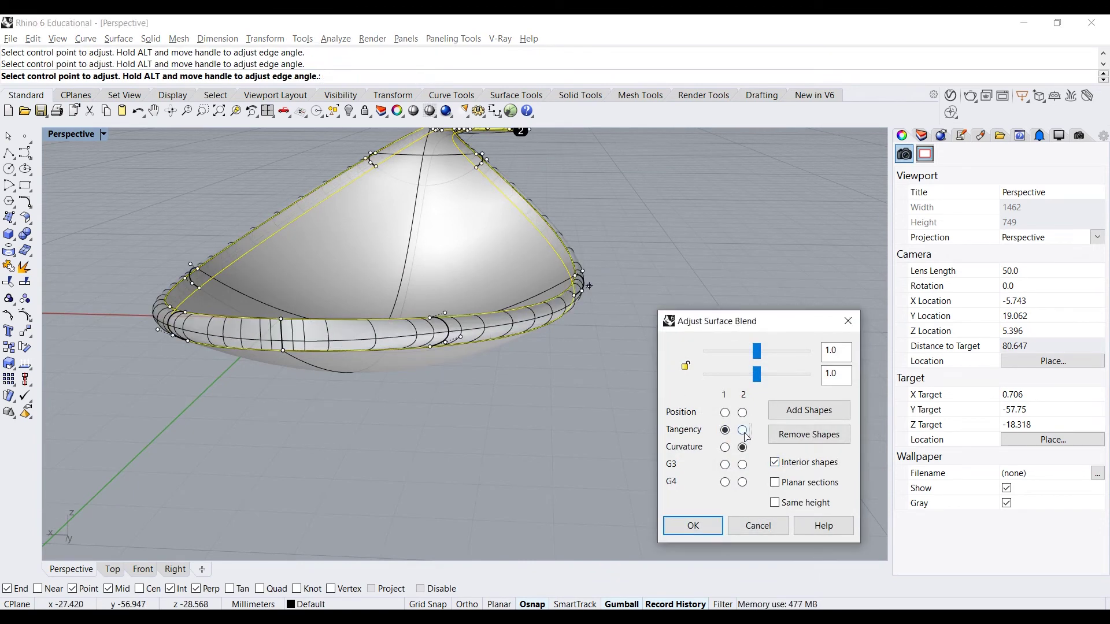
click(744, 433)
right_drag(535, 335, 340, 318)
scroll(432, 367, down, 8)
scroll(425, 289, up, 6)
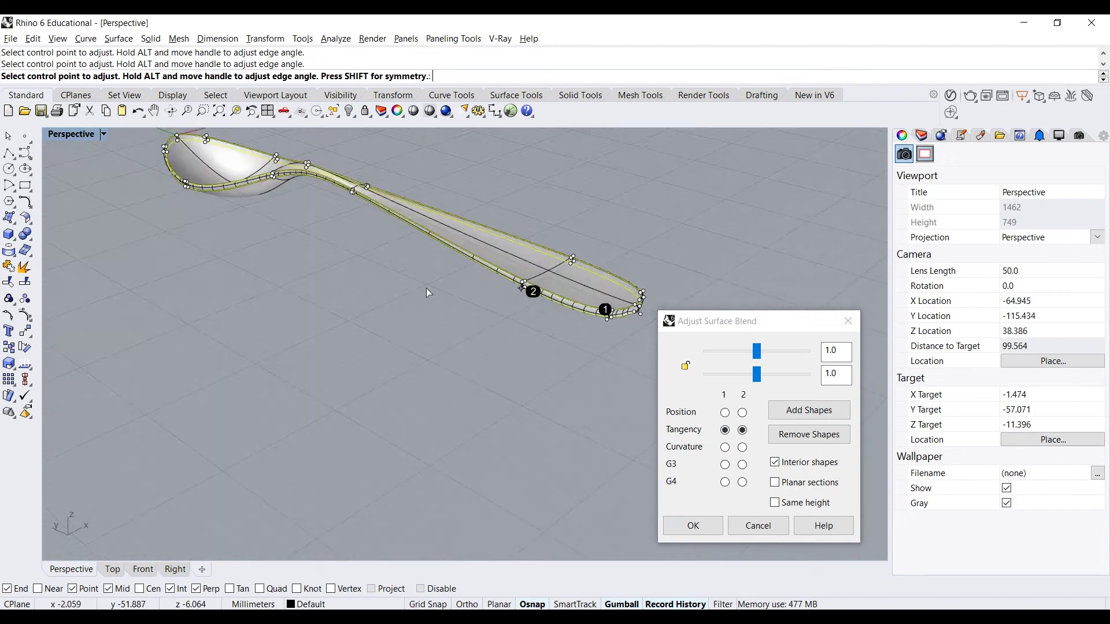
Examine the tangency blend preview and its section shapes around the end and side of the handle.
right_drag(427, 288, 386, 262)
scroll(492, 258, up, 8)
shift+right_drag(492, 258, 329, 294)
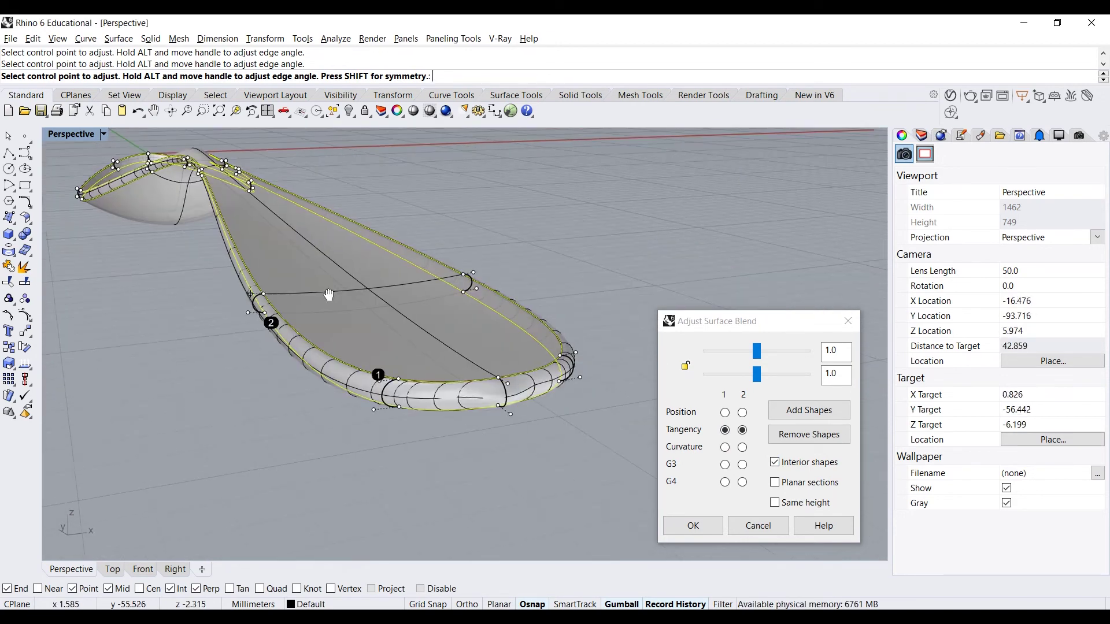
scroll(238, 305, up, 2)
right_drag(243, 305, 274, 302)
scroll(187, 305, down, 4)
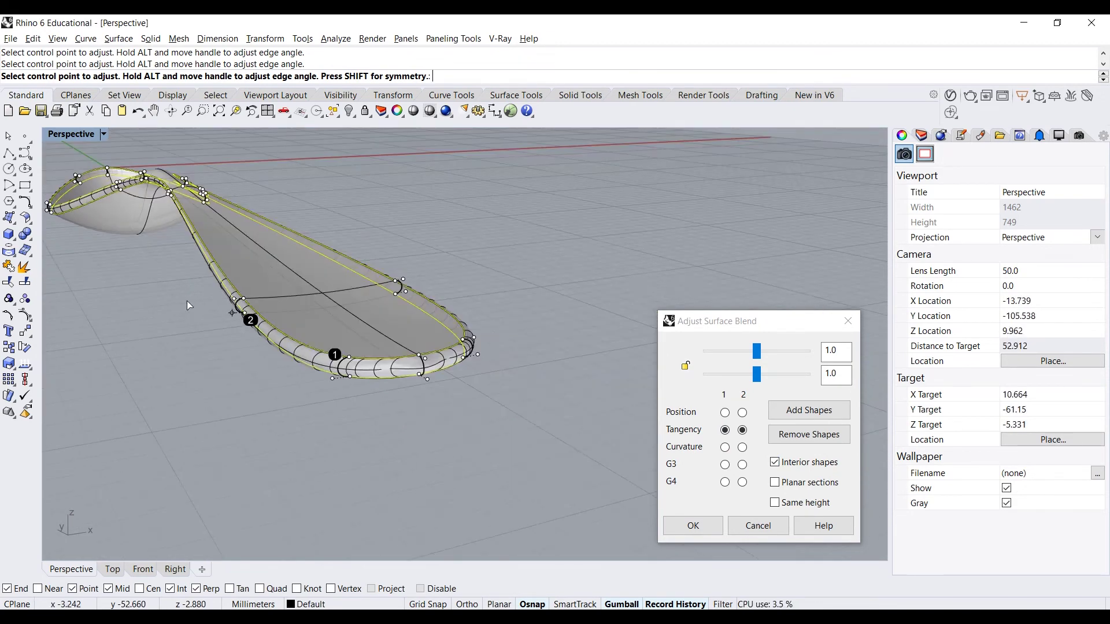
scroll(188, 305, up, 5)
scroll(324, 333, up, 2)
mouse_move(324, 333)
right_down()
mouse_move(297, 314)
mouse_move(341, 334)
right_up()
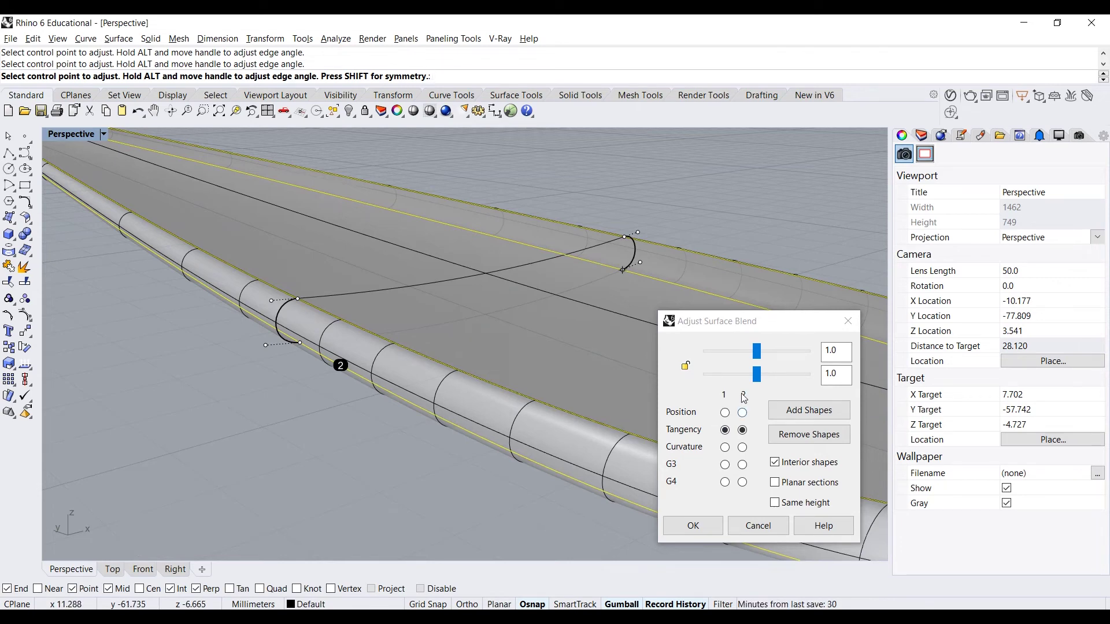
Try a bulge of 1.117 for edge 2 of the blend and return it to 1.0.
click(746, 375)
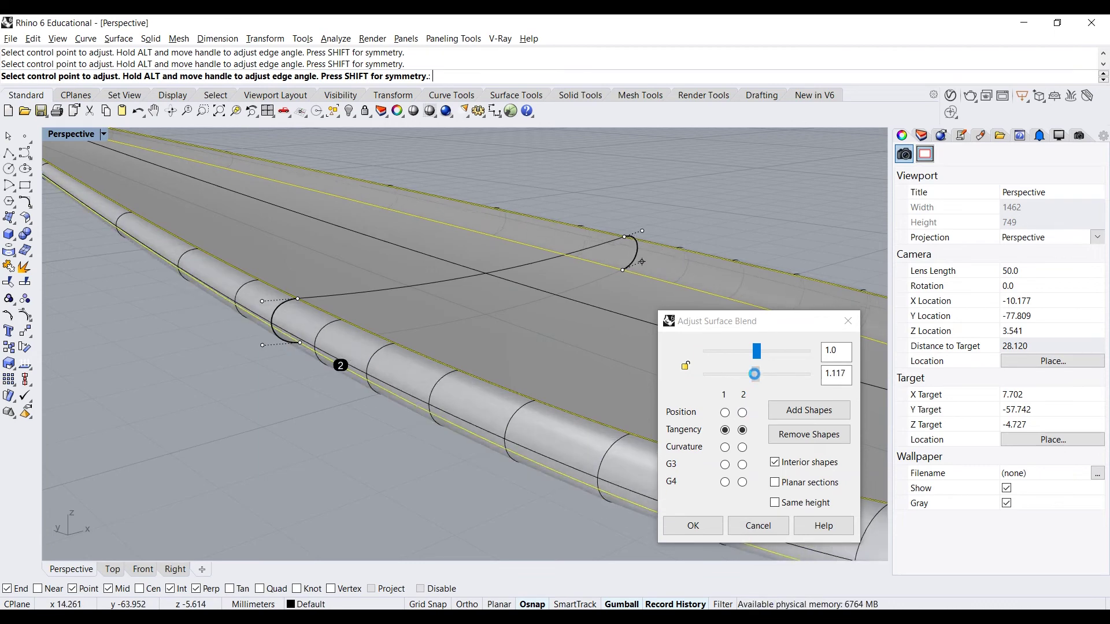
click(758, 376)
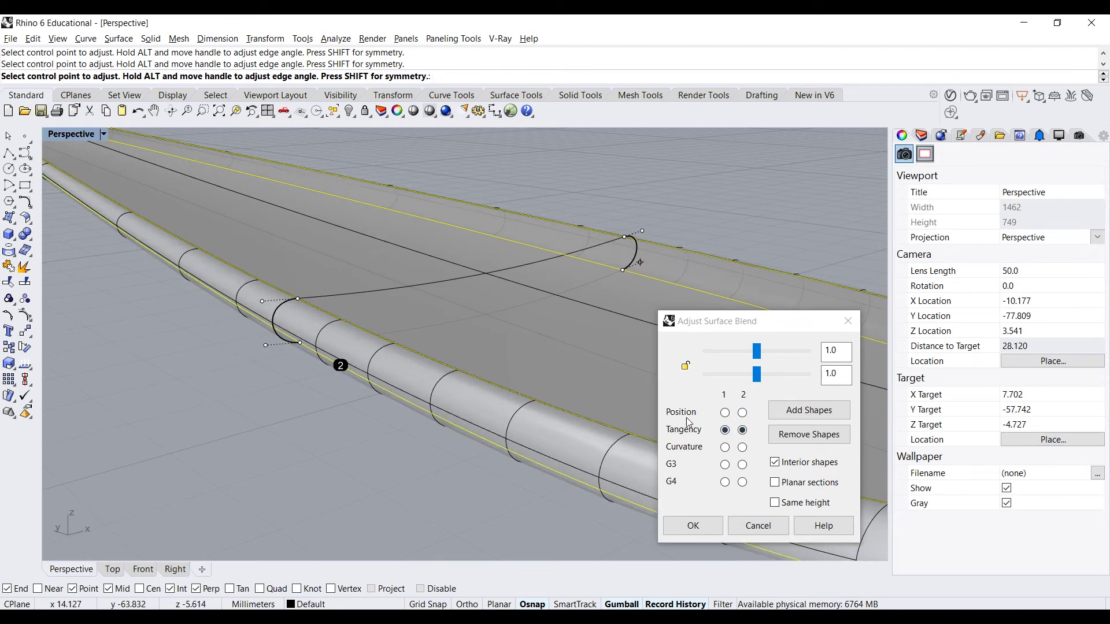
drag(710, 322, 709, 262)
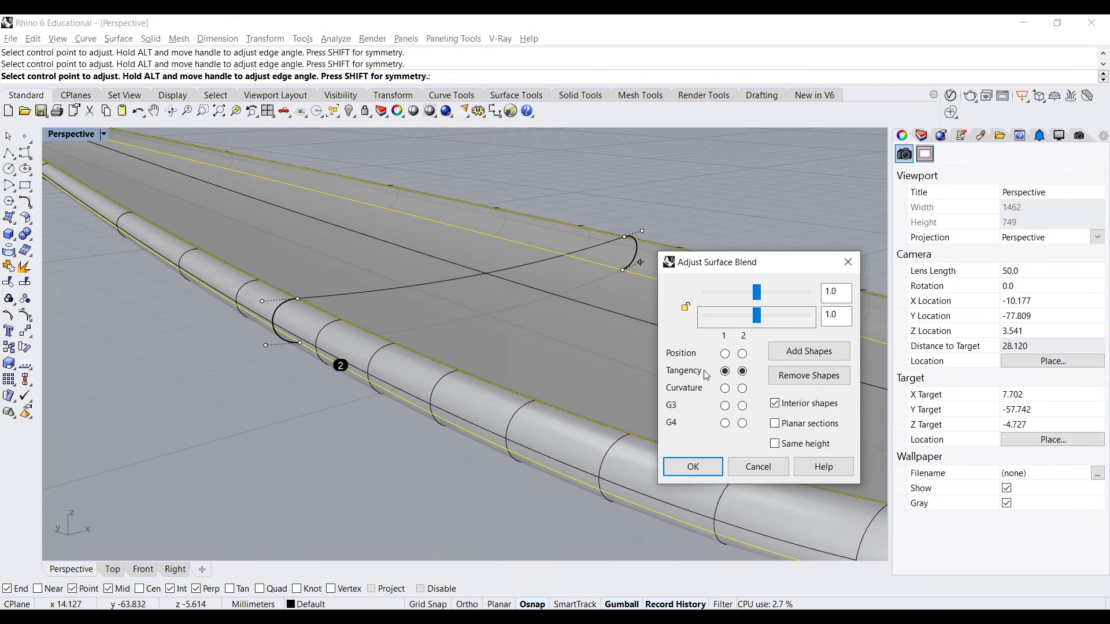
Try Position continuity on both blend edges, restore Tangency on both, and compare the section shapes on the handle.
click(725, 354)
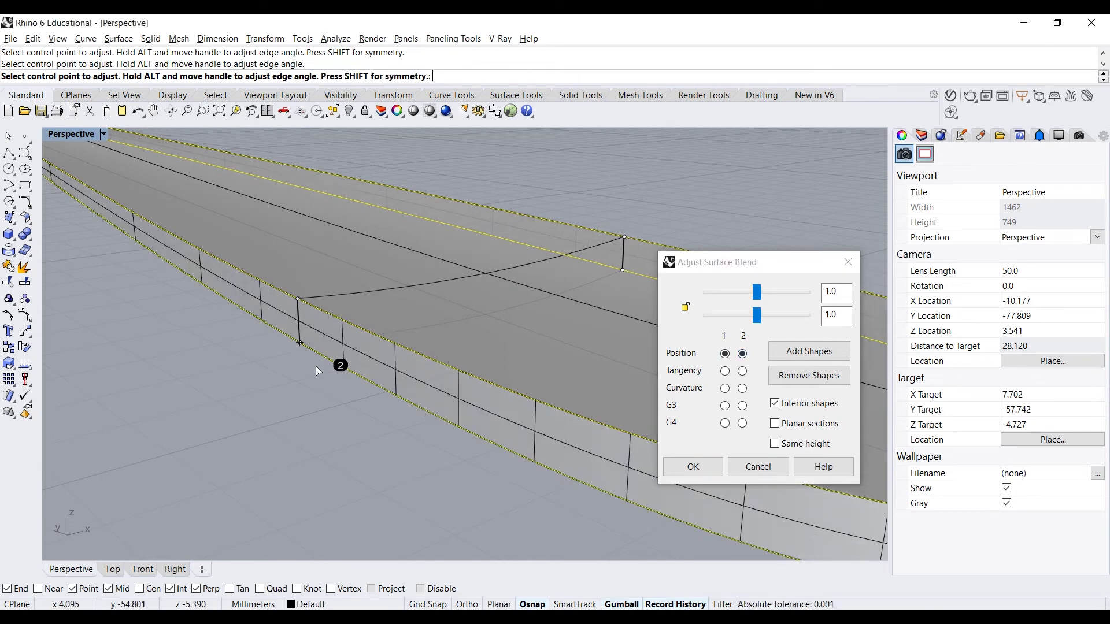
click(298, 299)
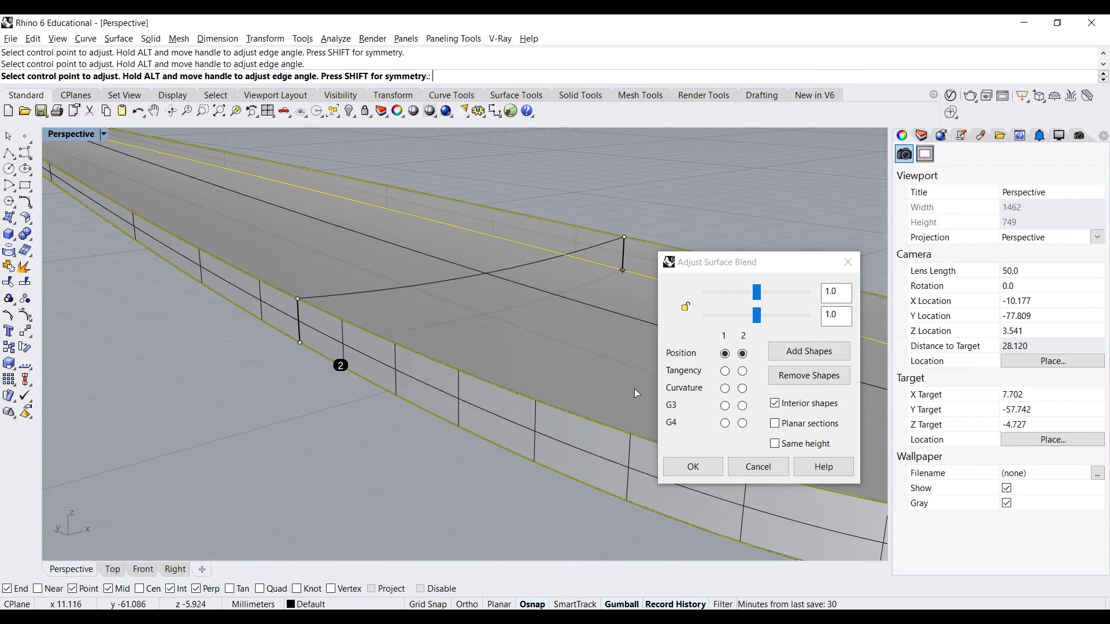
click(725, 371)
click(742, 371)
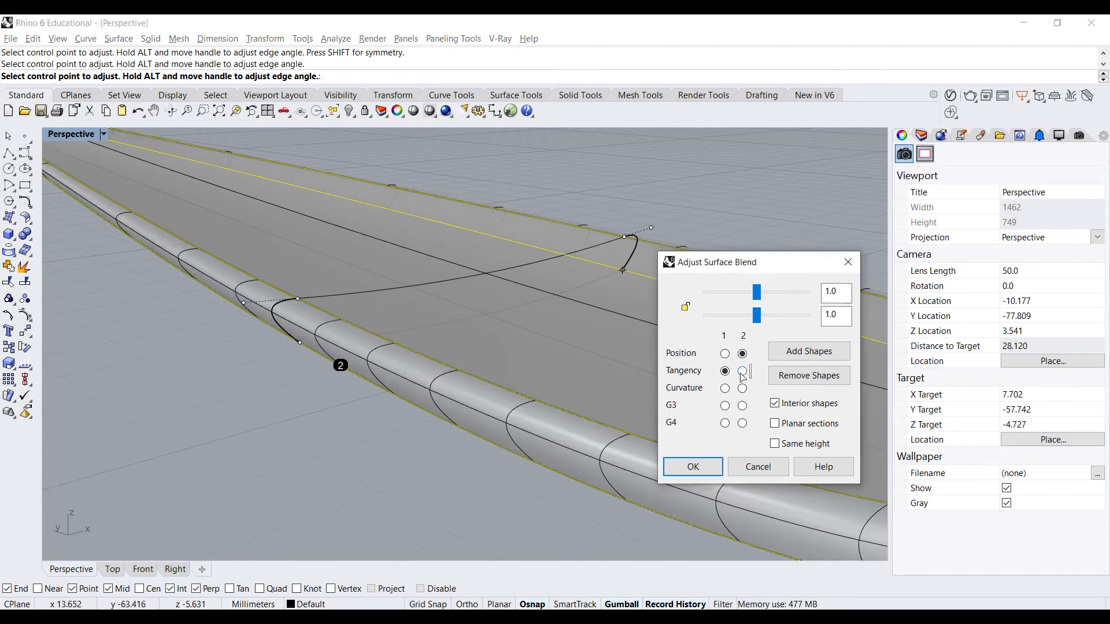
right_drag(334, 344, 307, 359)
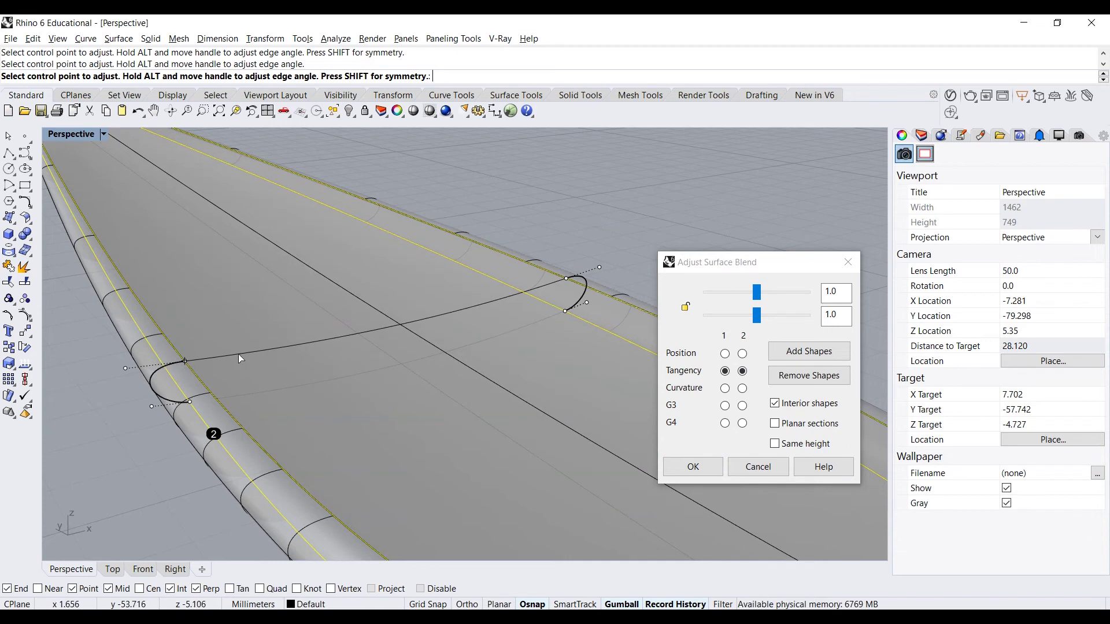
Try Curvature, G3 and G4 continuity in turn on both blend edges.
click(725, 388)
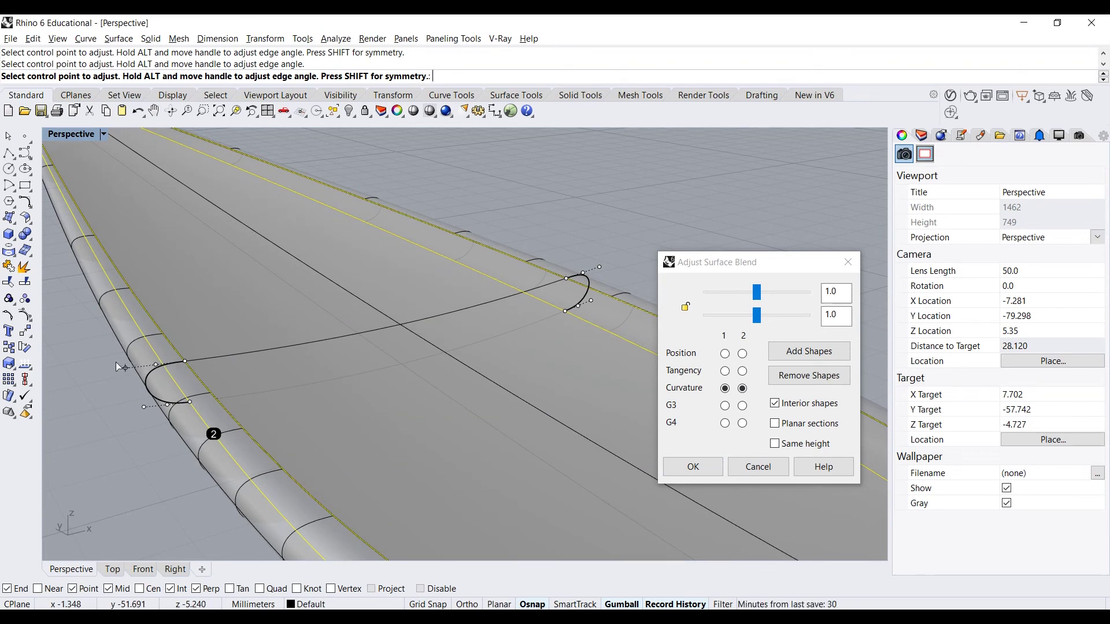
click(725, 406)
click(742, 406)
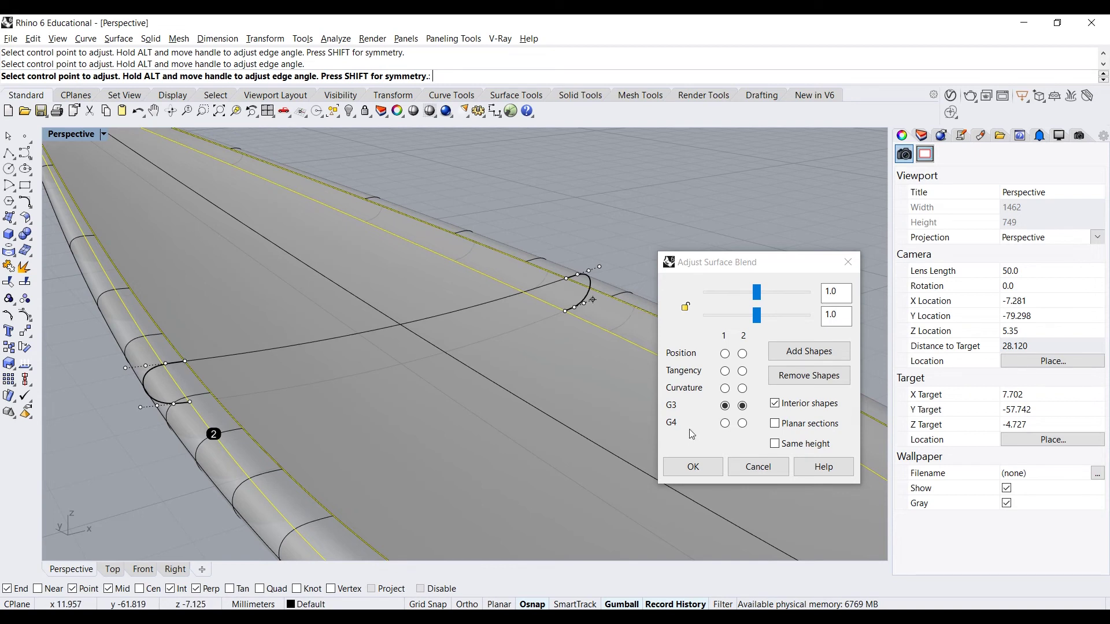
click(724, 424)
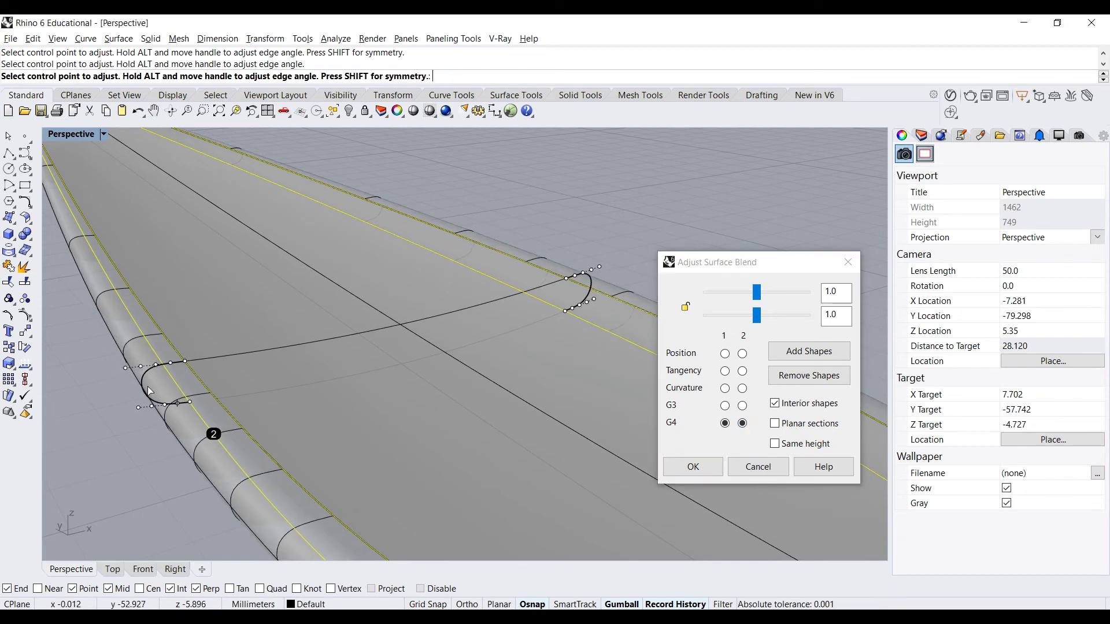
Try unequal blend bulges of 0.369 for edge 1 and 0.448 for edge 2, and inspect the handle's section shape.
drag(757, 315, 721, 296)
click(721, 320)
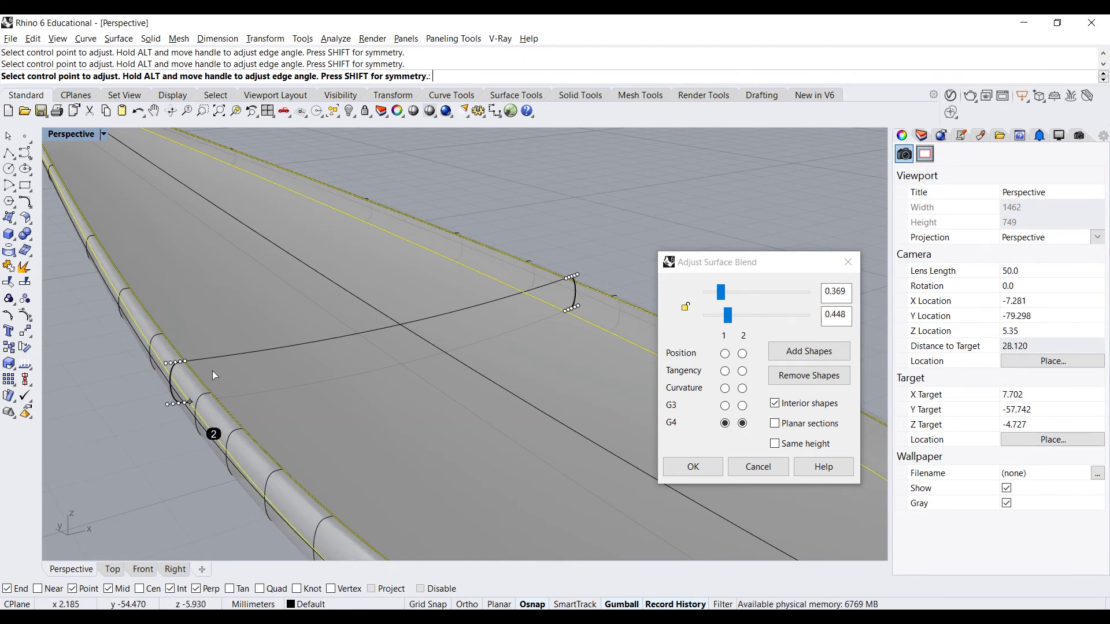
scroll(162, 375, up, 5)
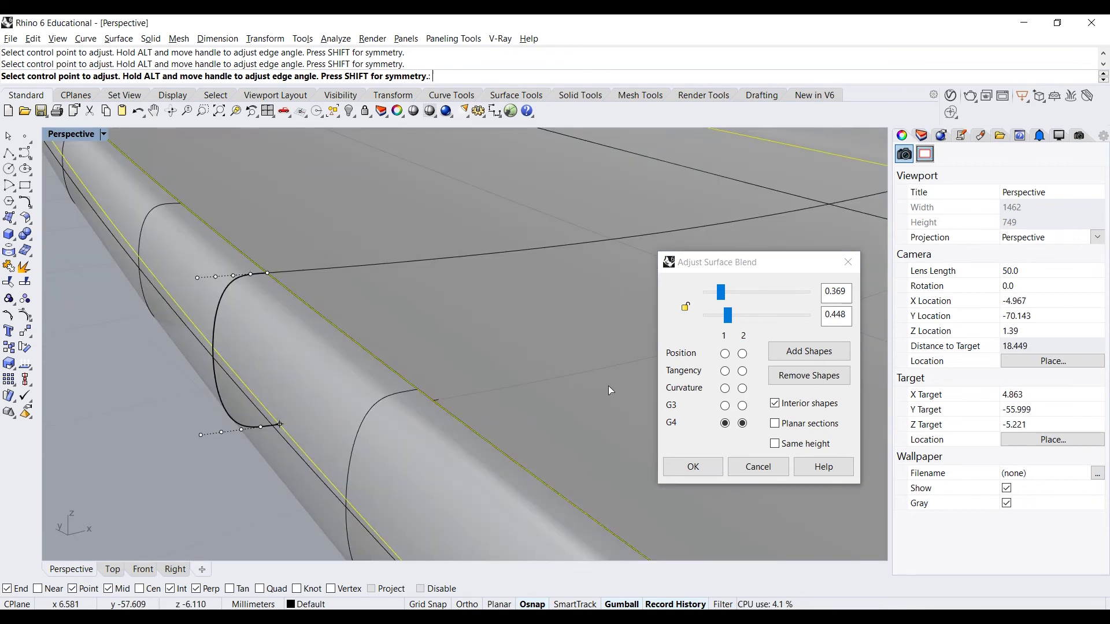
Set both blend edges to Curvature continuity, lock the two bulge values together and set them to 0.847.
click(725, 388)
click(742, 388)
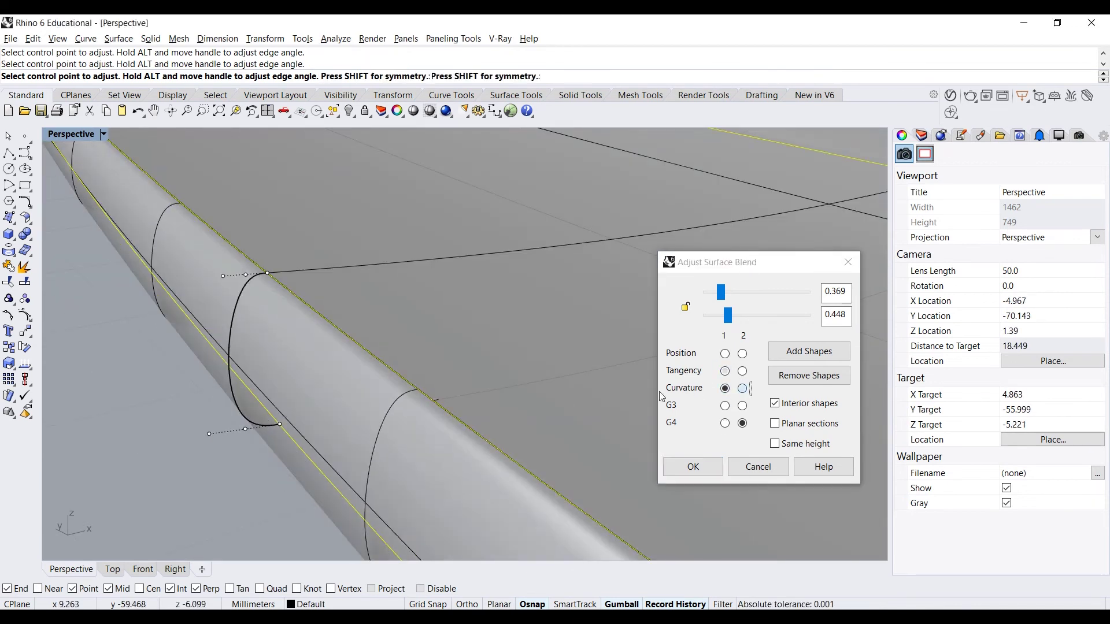
scroll(634, 368, down, 7)
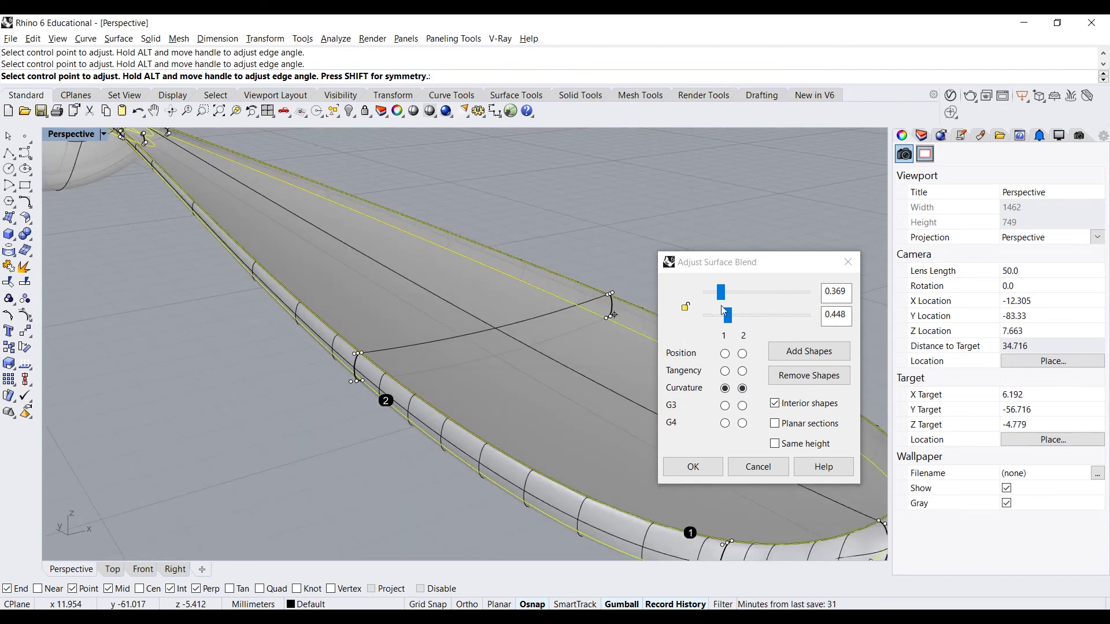
drag(728, 316, 756, 327)
click(685, 306)
scroll(473, 349, down, 5)
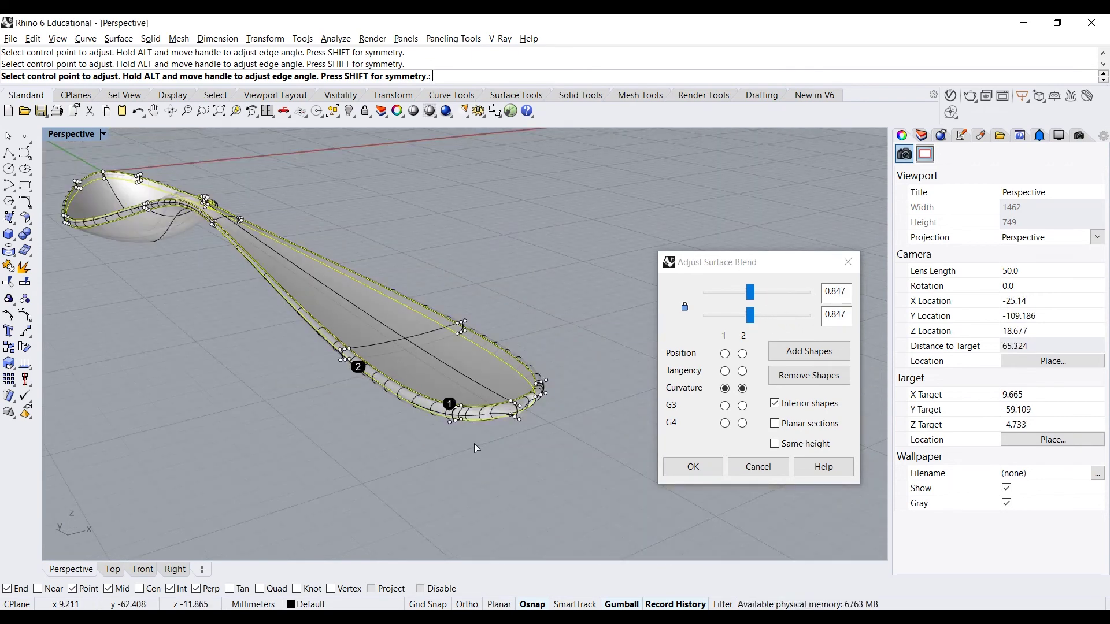
Inspect the curvature blend preview along the neck, around the bowl's tip and at the handle's end.
right_drag(279, 382, 439, 315)
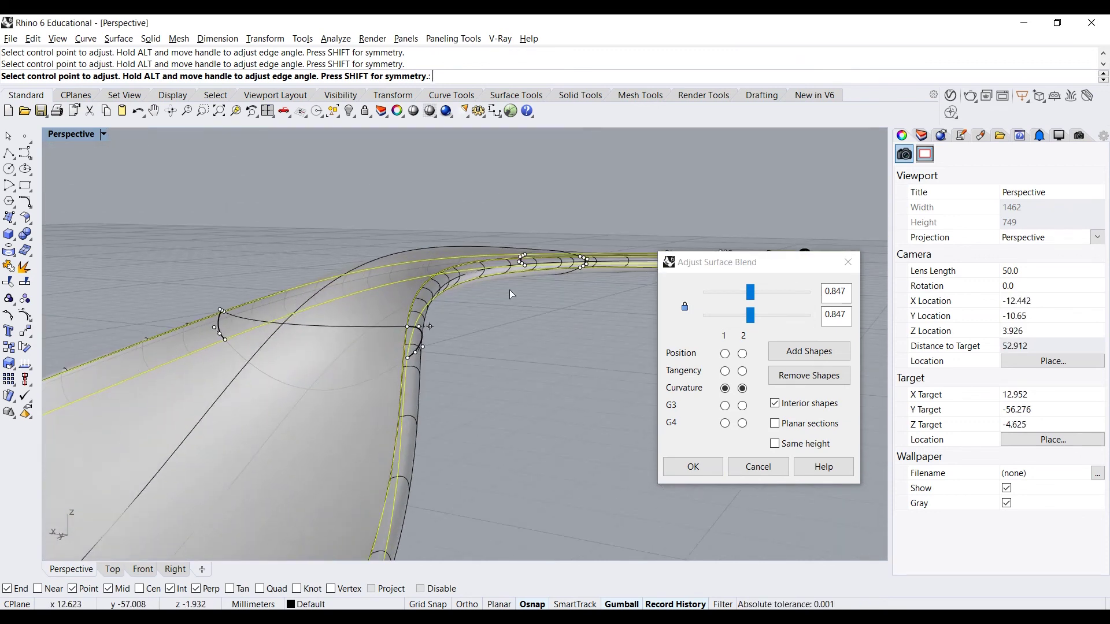
right_drag(509, 289, 359, 271)
scroll(282, 259, up, 3)
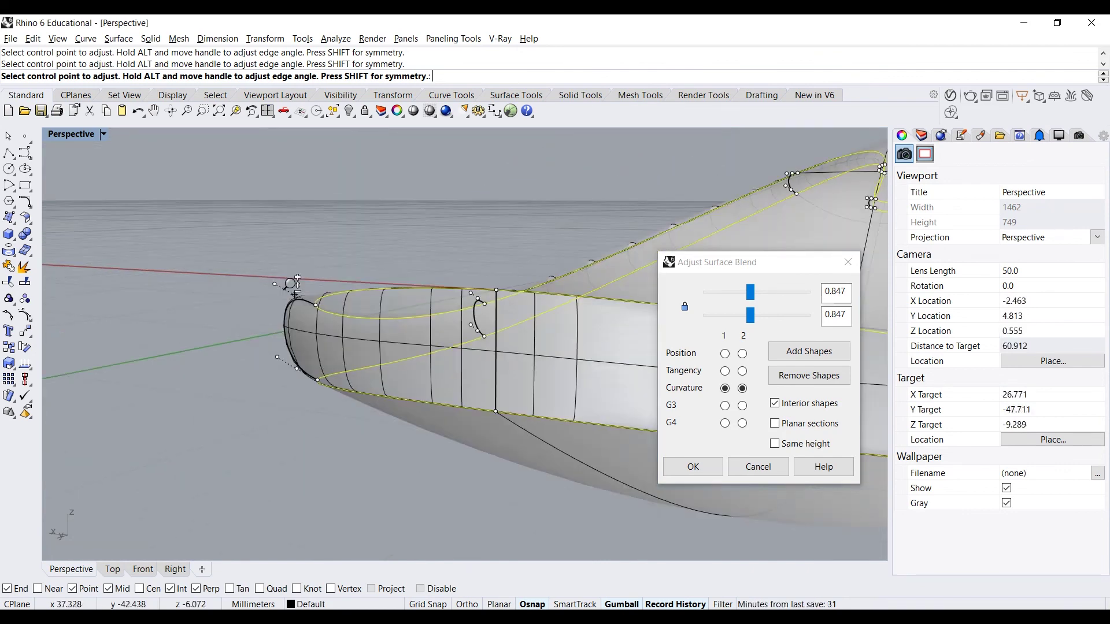
right_drag(269, 244, 403, 336)
scroll(403, 336, up, 8)
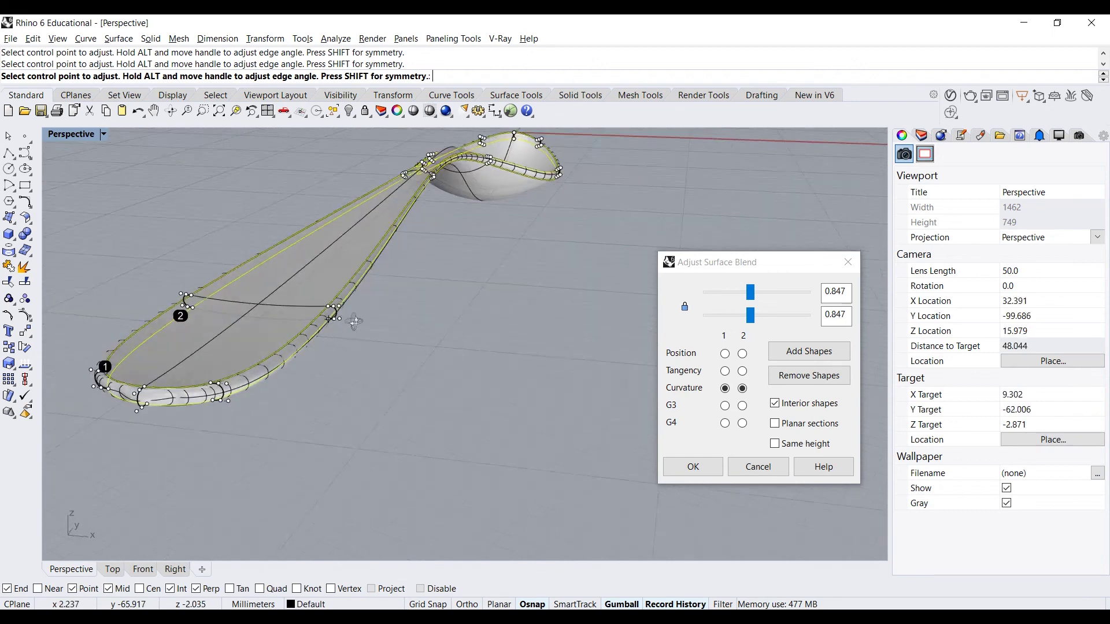
right_drag(536, 435, 406, 408)
scroll(404, 399, up, 2)
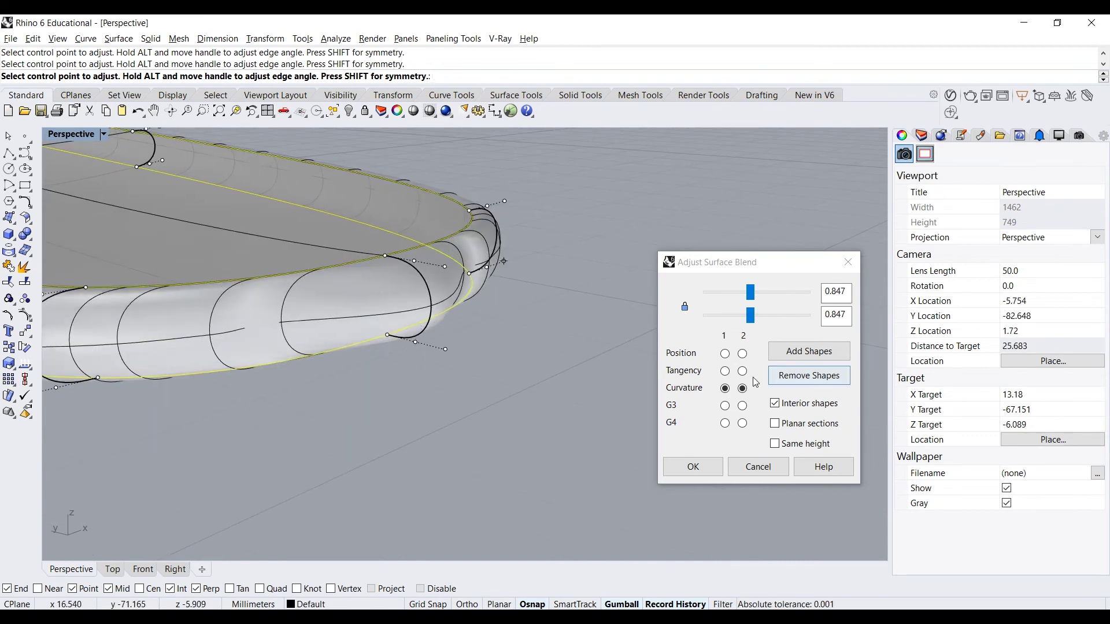
Remove the blend section shape on the centreline at the handle's end.
click(797, 378)
click(424, 292)
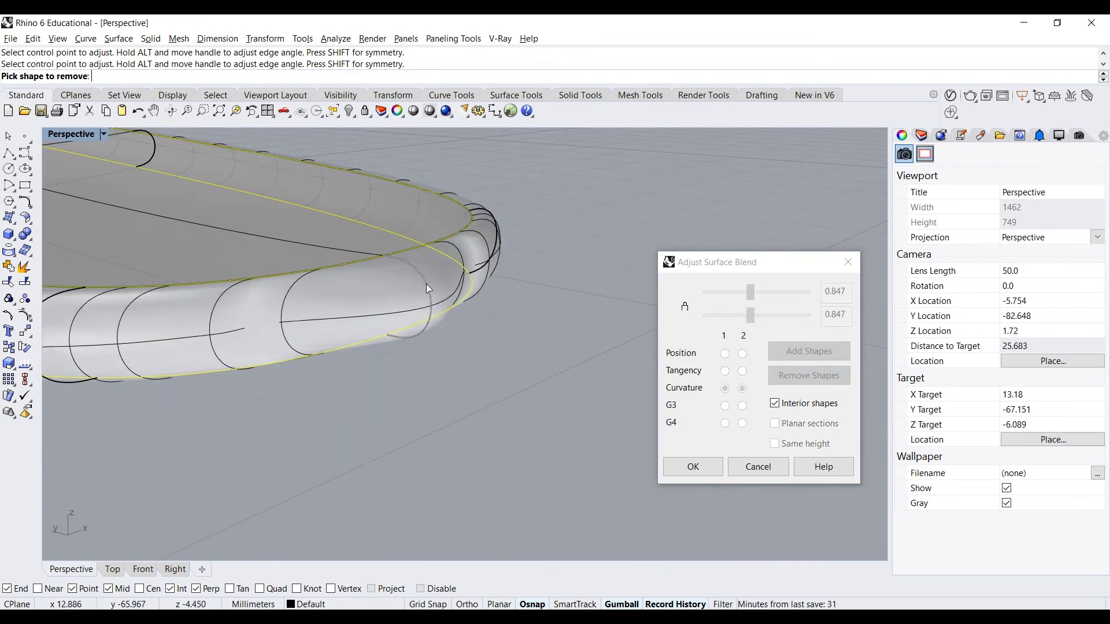
scroll(490, 410, down, 2)
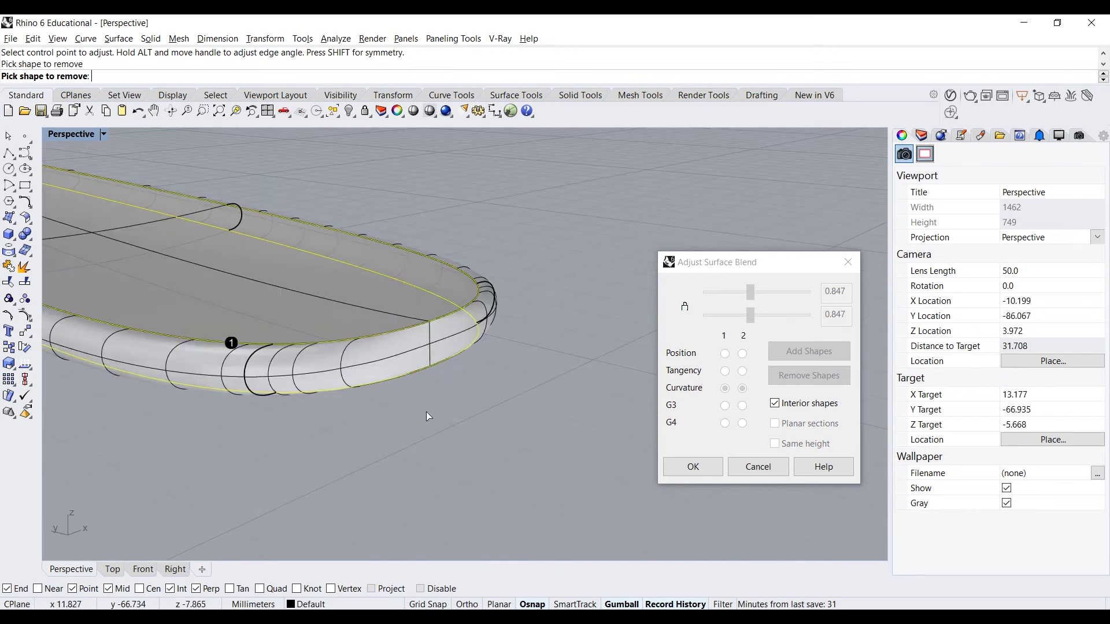
mouse_move(426, 411)
right_down()
mouse_move(443, 412)
mouse_move(434, 425)
right_up()
scroll(533, 365, down, 2)
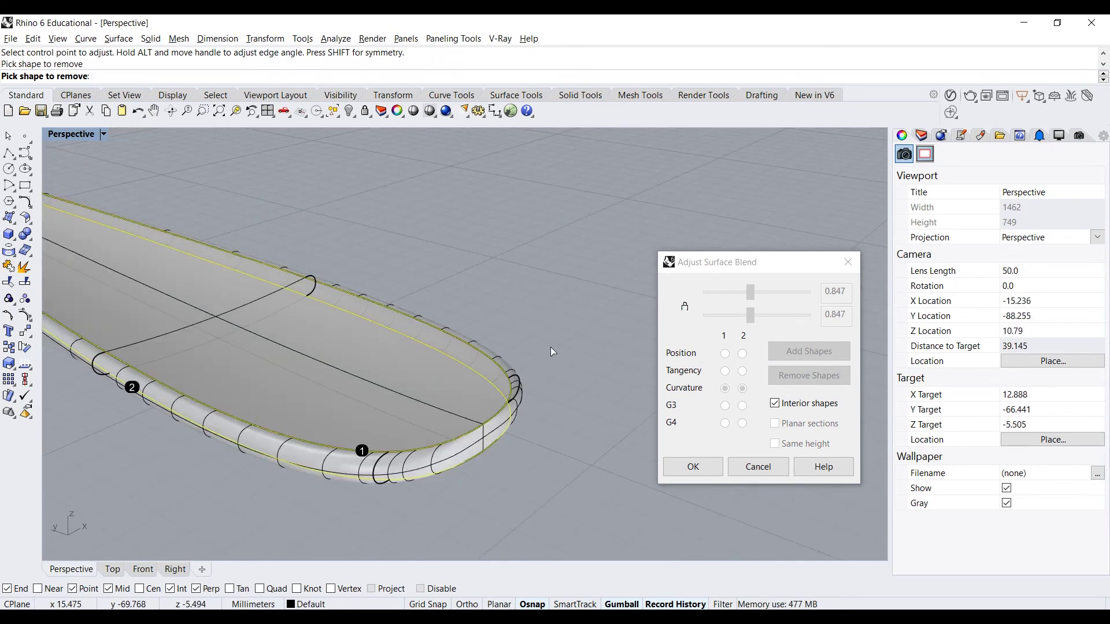
right_drag(551, 347, 496, 335)
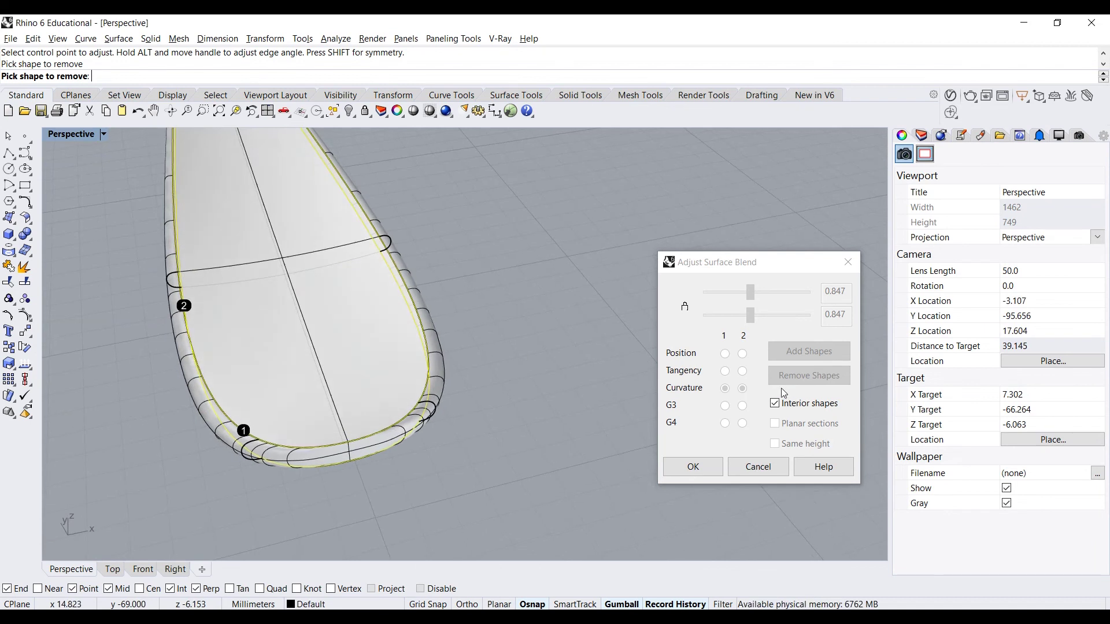
right_click(520, 336)
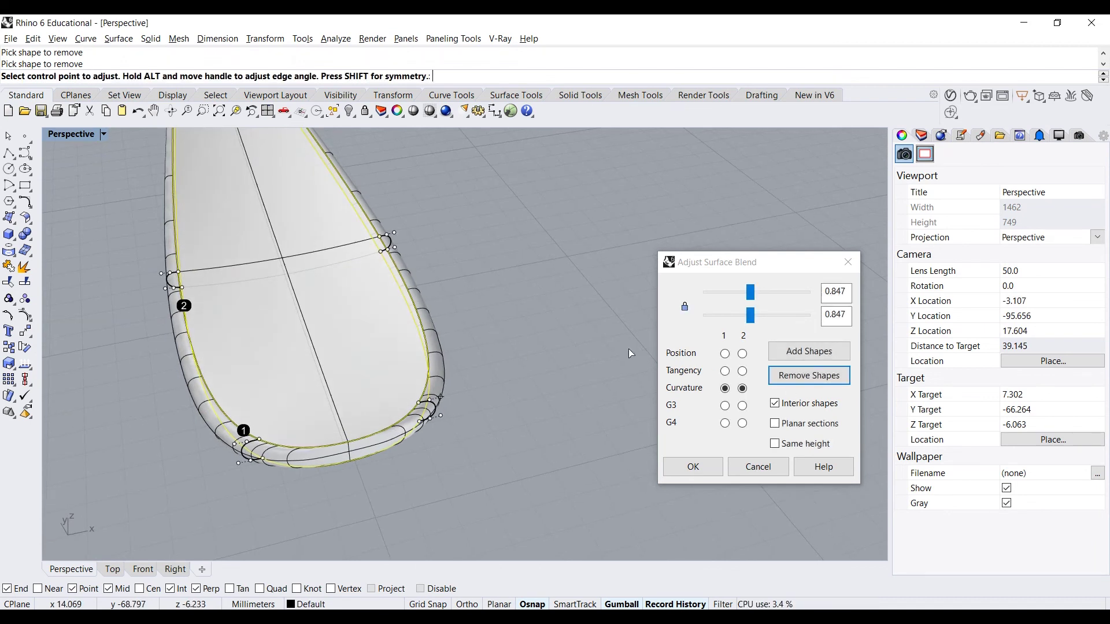
Accept the blend settings to create the edge surface, and check it around the spoon.
right_drag(608, 349, 503, 422)
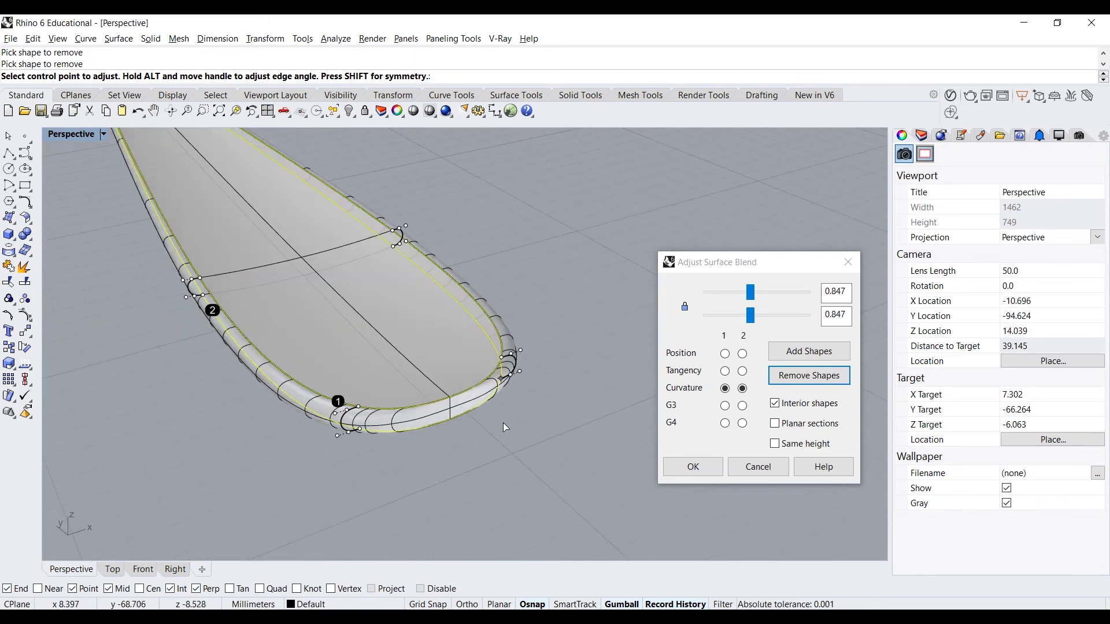
scroll(503, 422, up, 2)
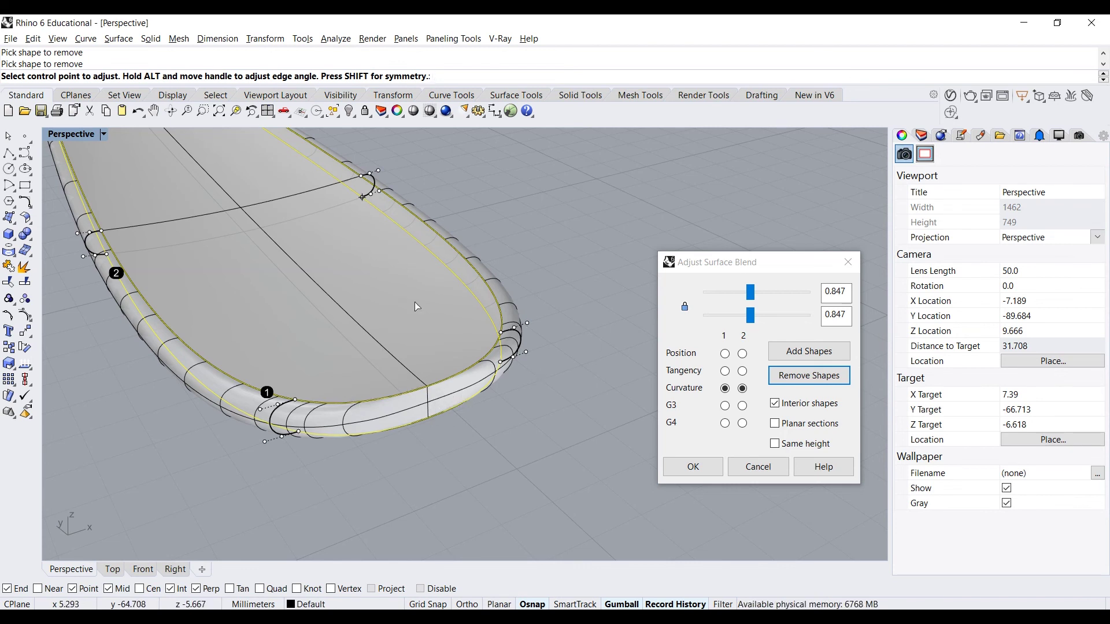
click(721, 470)
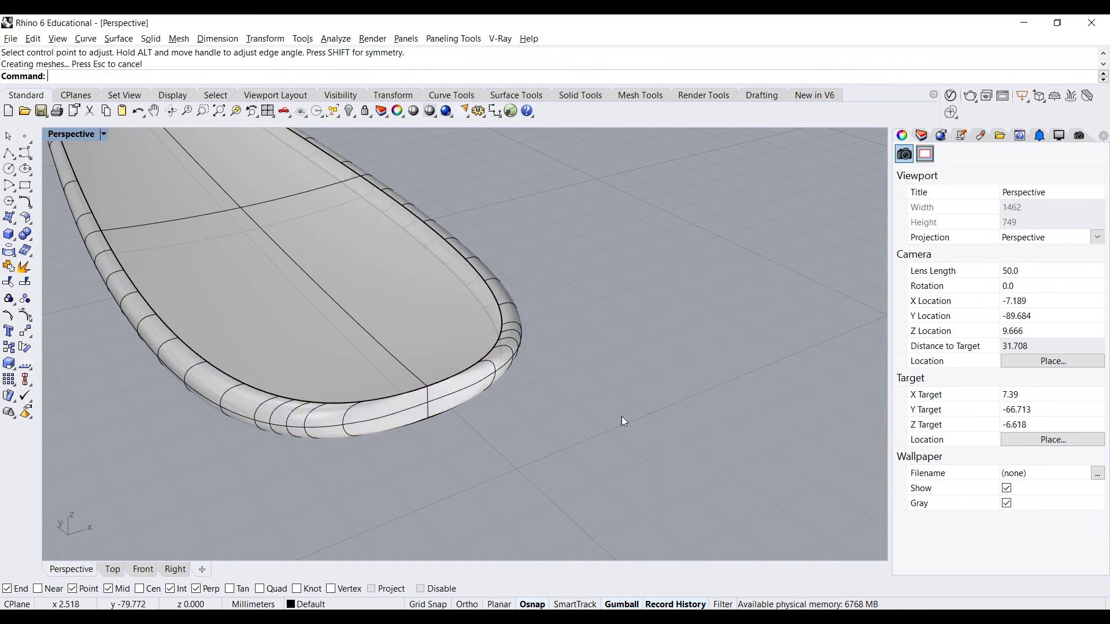
scroll(529, 428, down, 3)
mouse_move(429, 431)
right_down()
mouse_move(625, 420)
mouse_move(713, 376)
mouse_move(386, 359)
mouse_move(493, 359)
mouse_move(533, 376)
mouse_move(515, 404)
mouse_move(477, 405)
mouse_move(441, 448)
right_up()
scroll(389, 352, up, 5)
scroll(532, 376, down, 2)
scroll(515, 404, down, 4)
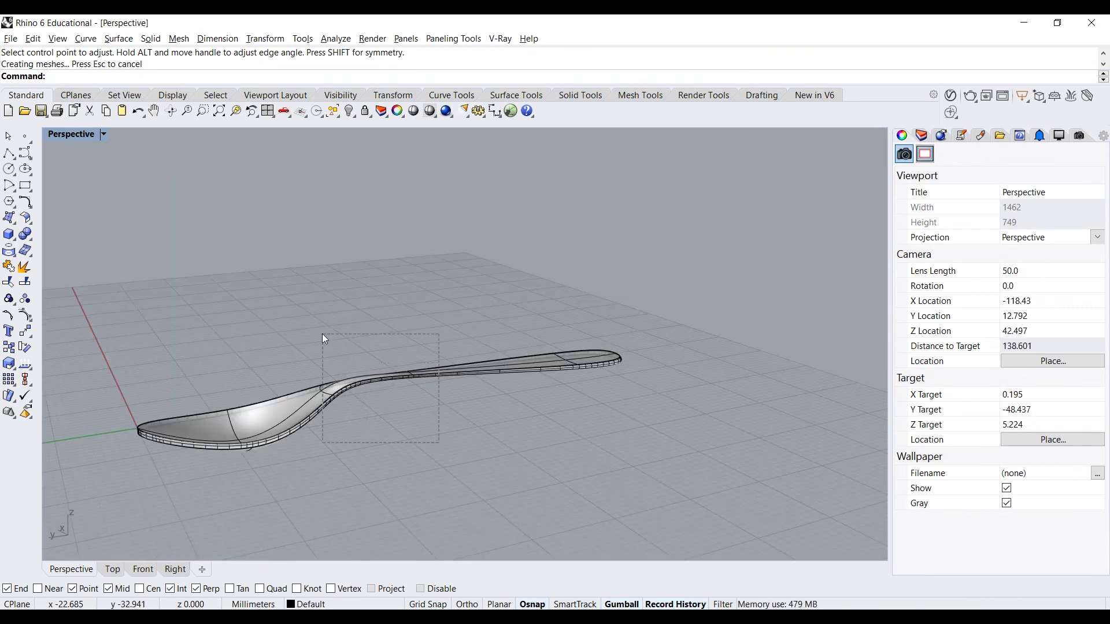
Select the top, bottom and blend surfaces of the spoon and join them into one polysurface.
drag(331, 344, 329, 342)
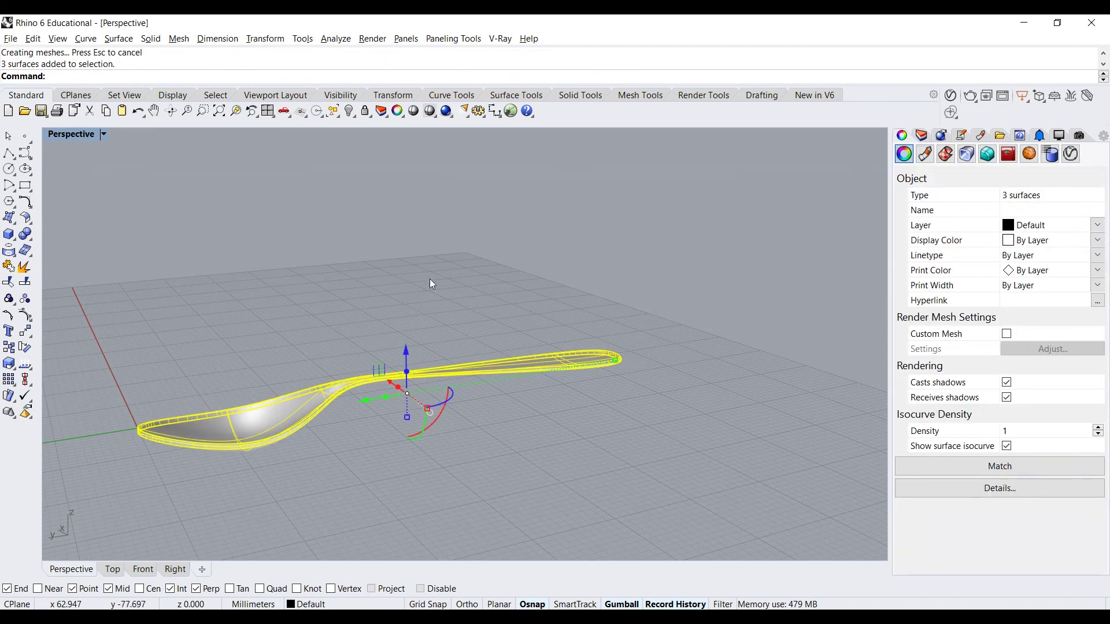
right_drag(428, 279, 347, 330)
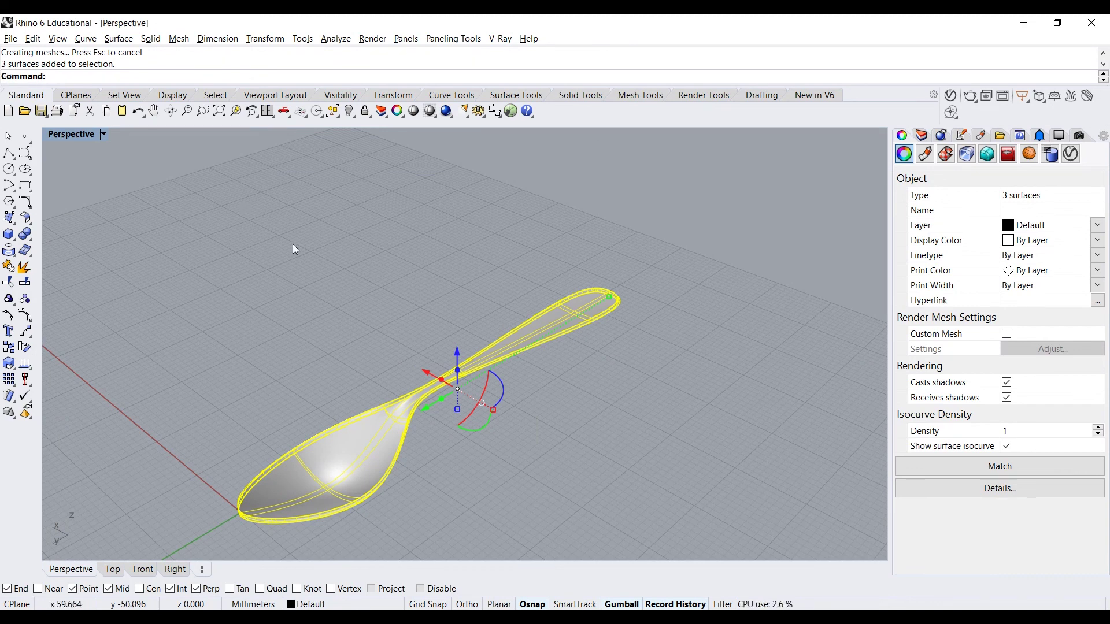
right_drag(292, 248, 446, 251)
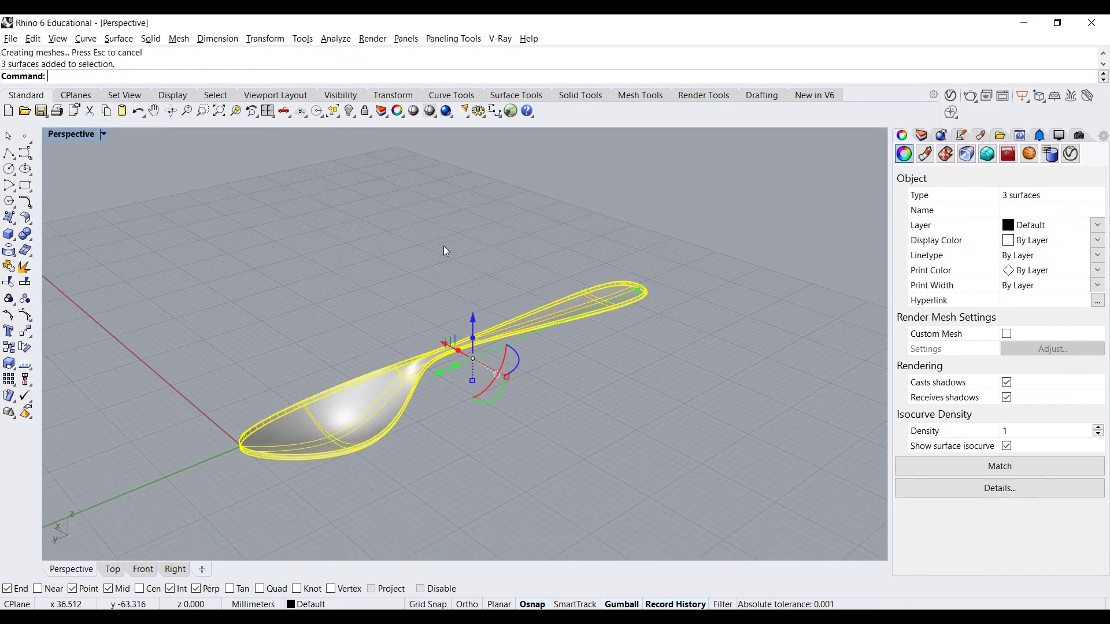
click(13, 268)
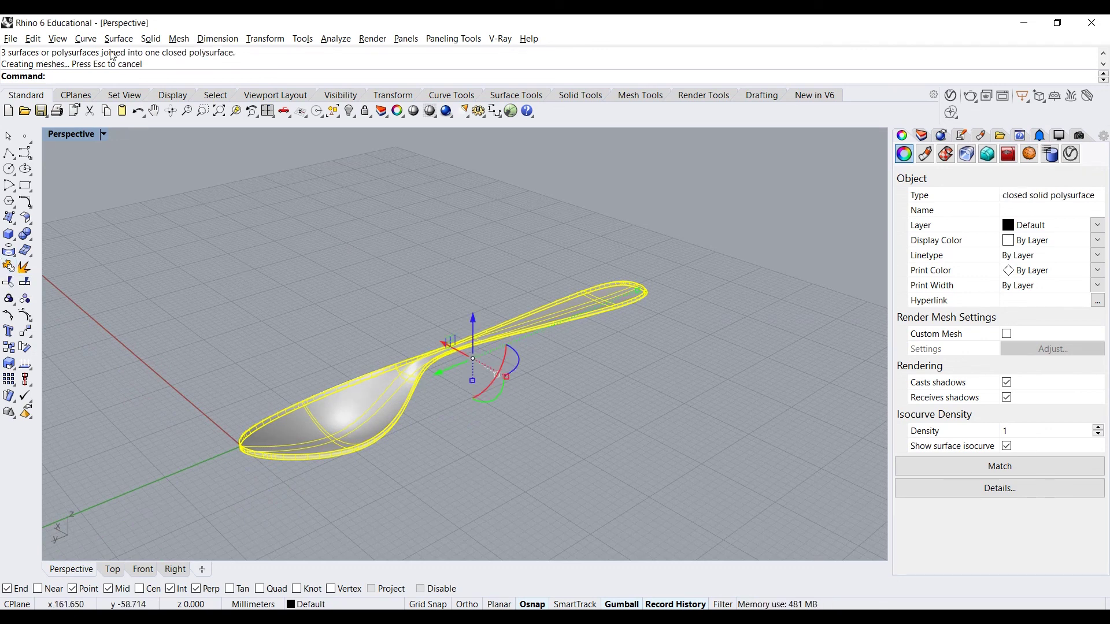
Check the joined spoon's object type in its properties and examine the solid closely from several angles.
click(412, 215)
click(553, 307)
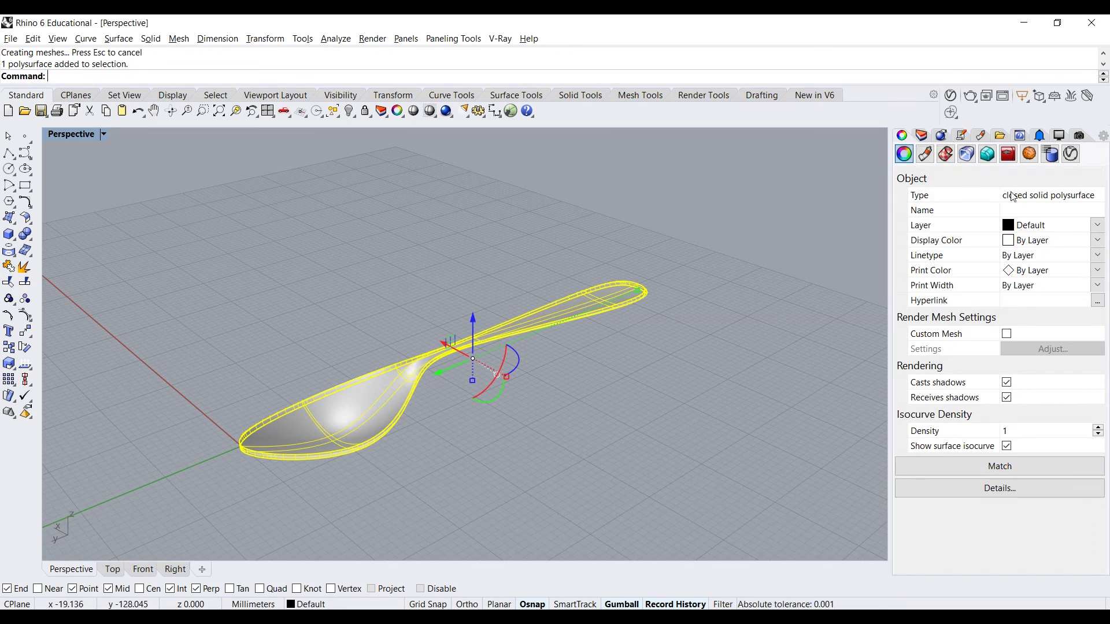
click(553, 364)
right_drag(550, 359, 625, 332)
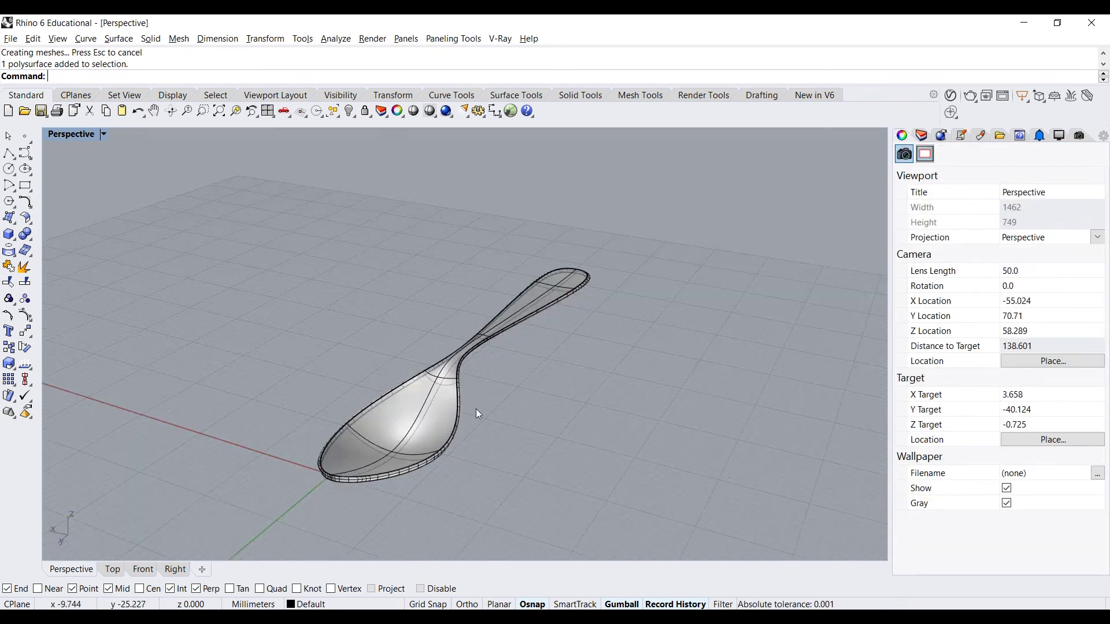
scroll(477, 408, up, 6)
click(456, 365)
shift+right_drag(479, 389, 504, 291)
click(654, 290)
scroll(310, 278, down, 6)
Select the spoon polysurface and set the perspective viewport to Arctic display mode.
click(285, 277)
right_drag(107, 249, 184, 239)
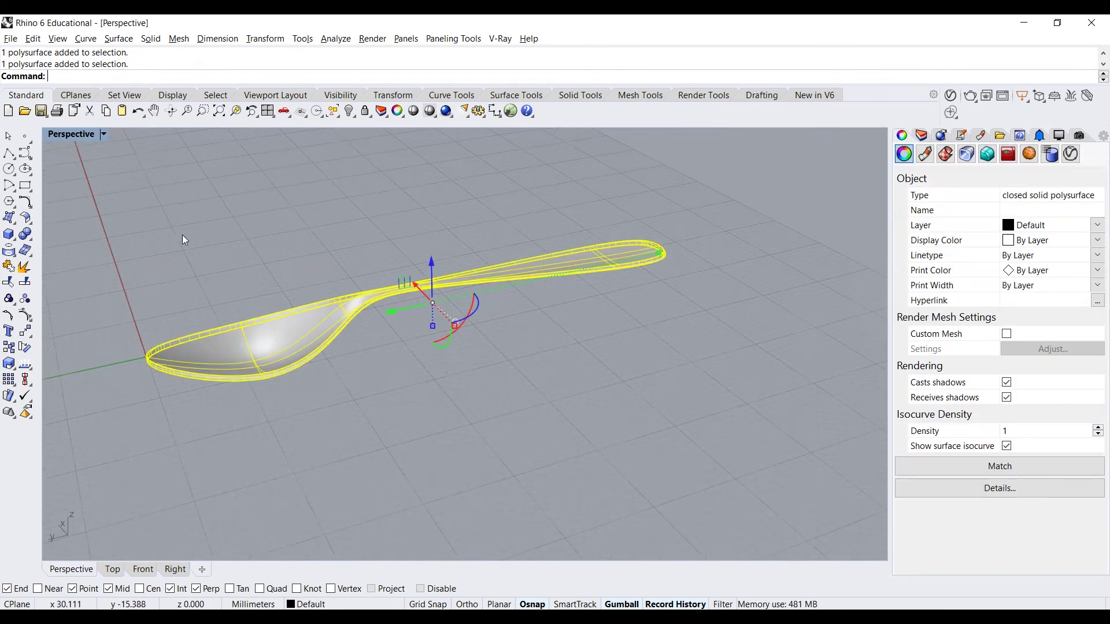
click(103, 134)
click(109, 280)
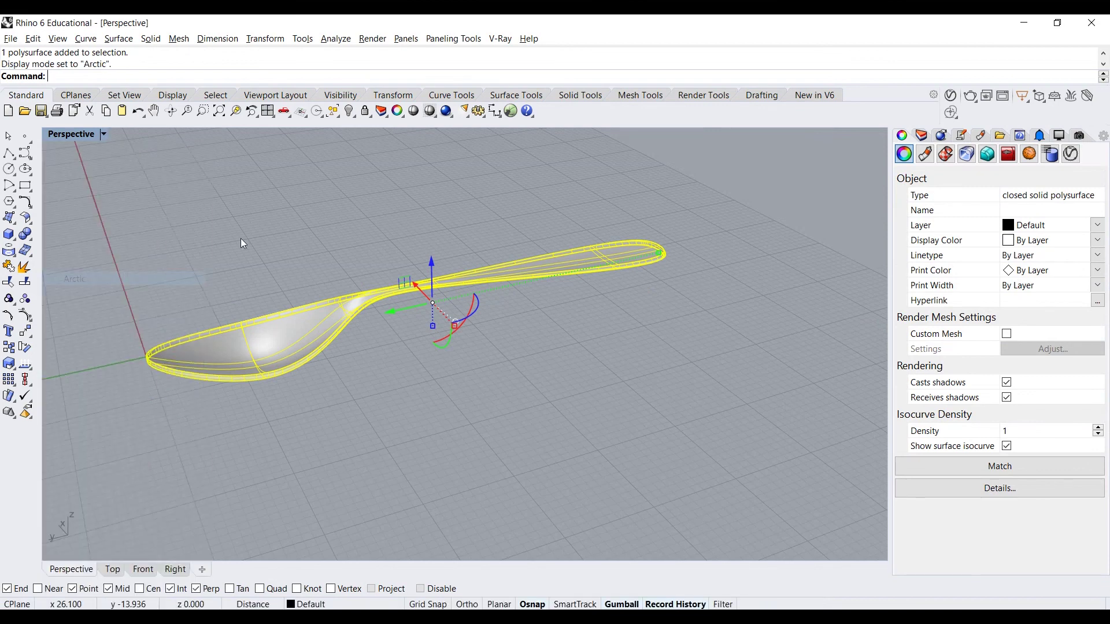
mouse_move(243, 246)
right_down()
mouse_move(359, 240)
mouse_move(370, 220)
right_up()
Apply an environment map surface analysis to the spoon using the polished_silver.jpg image, and check its reflections.
click(350, 43)
mouse_move(359, 82)
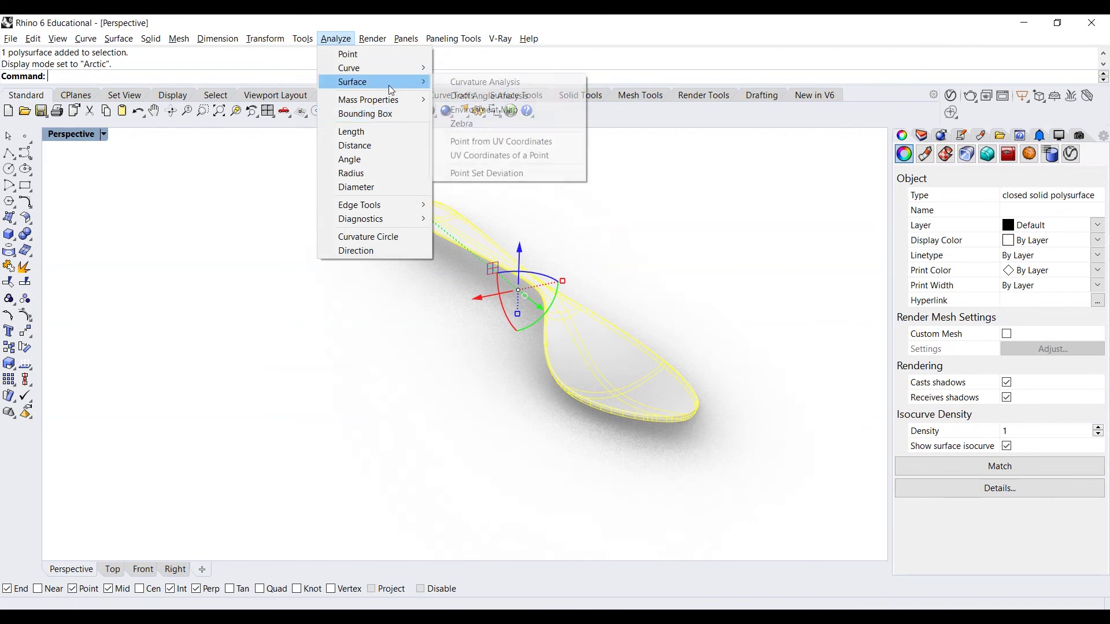
click(495, 114)
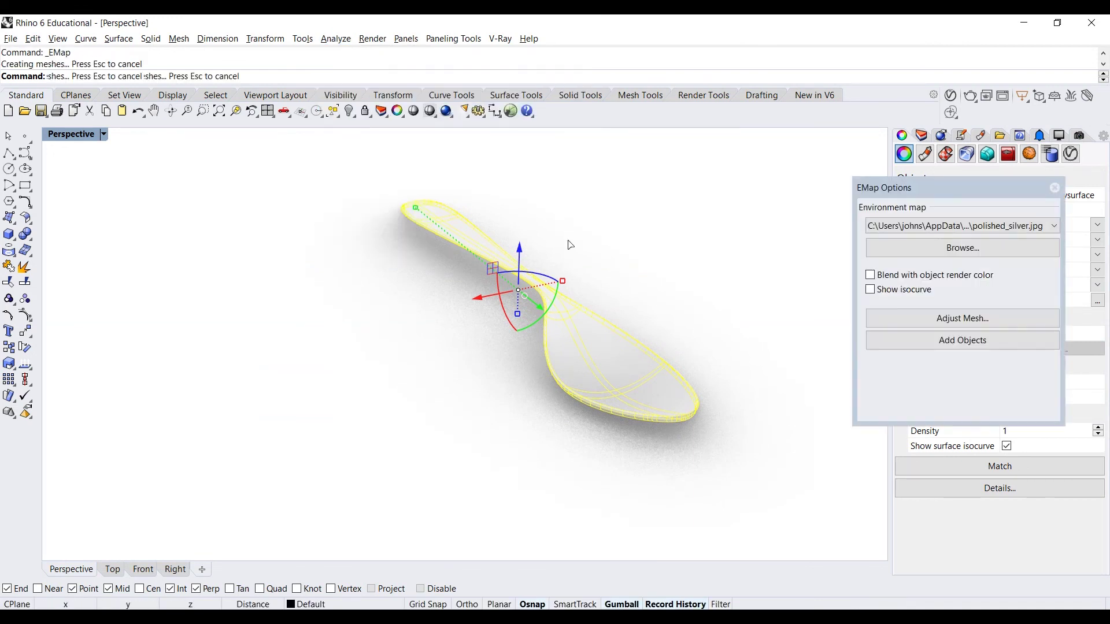
click(597, 216)
right_drag(597, 215, 496, 339)
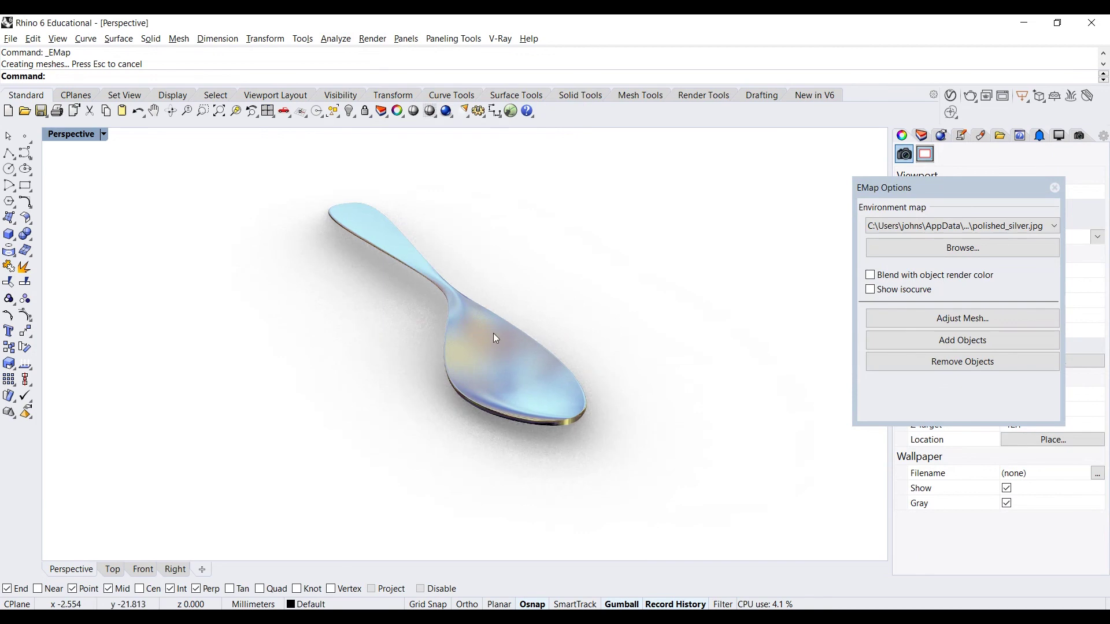
Show isocurves in the environment map analysis and inspect the spoon's reflections from other angles.
click(871, 290)
right_drag(678, 293, 491, 315)
right_drag(648, 303, 598, 350)
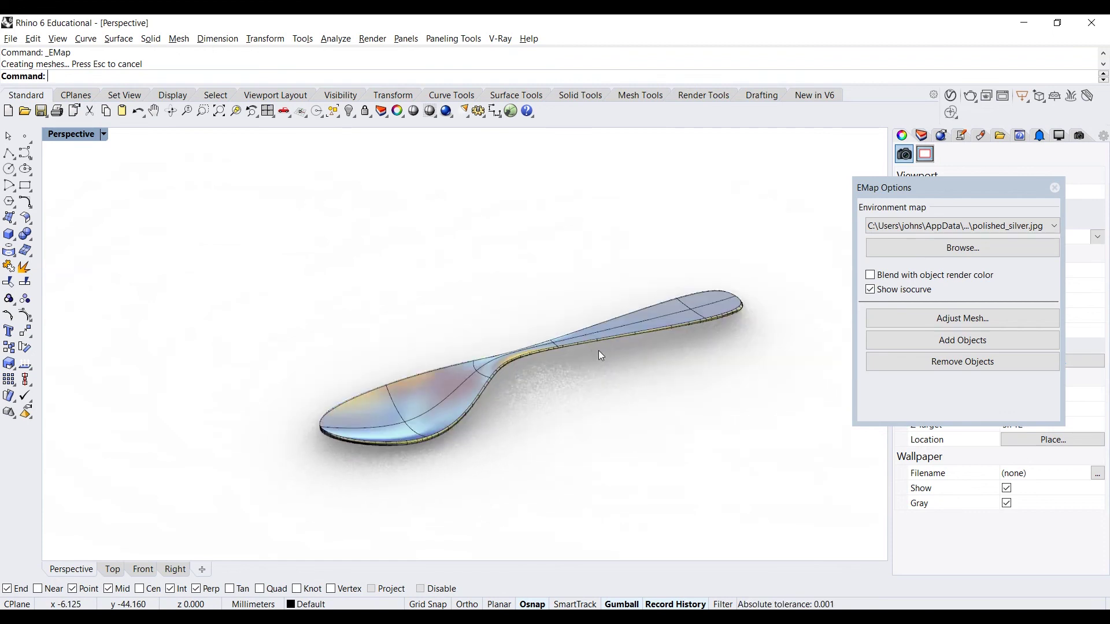